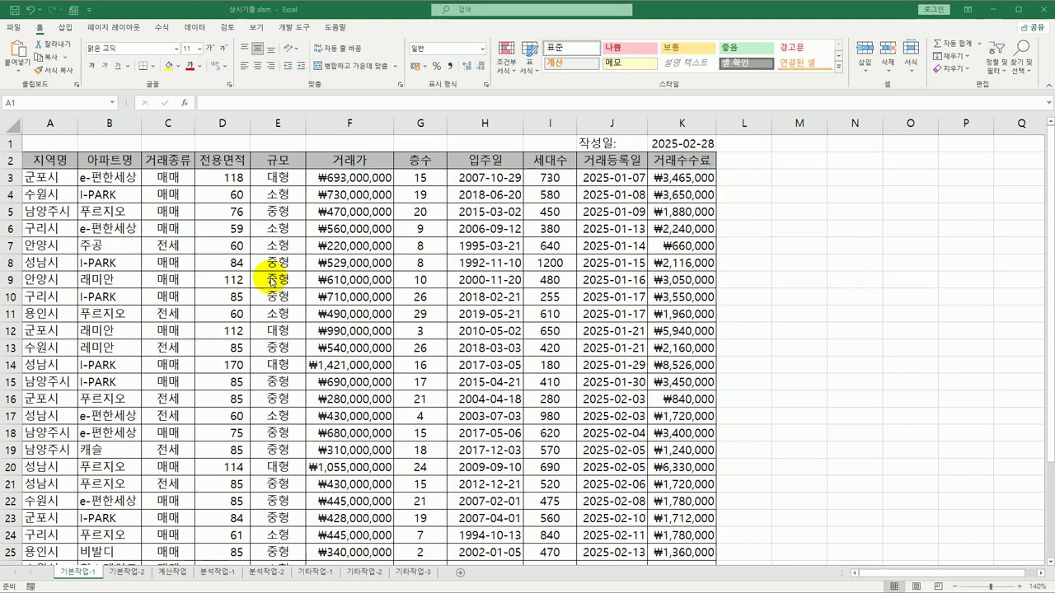
Enter the criteria heading 조건 in cell A34 below the data table
{"action": "scroll", "coordinate": [156, 362], "scroll_direction": "down", "scroll_amount": 6}
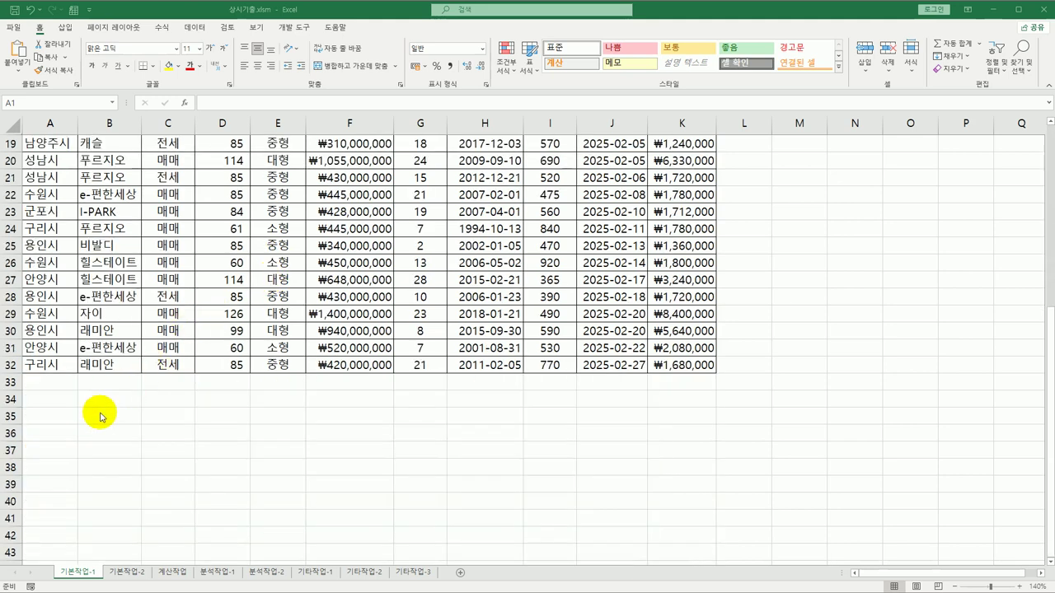
{"action": "left_click", "coordinate": [48, 402]}
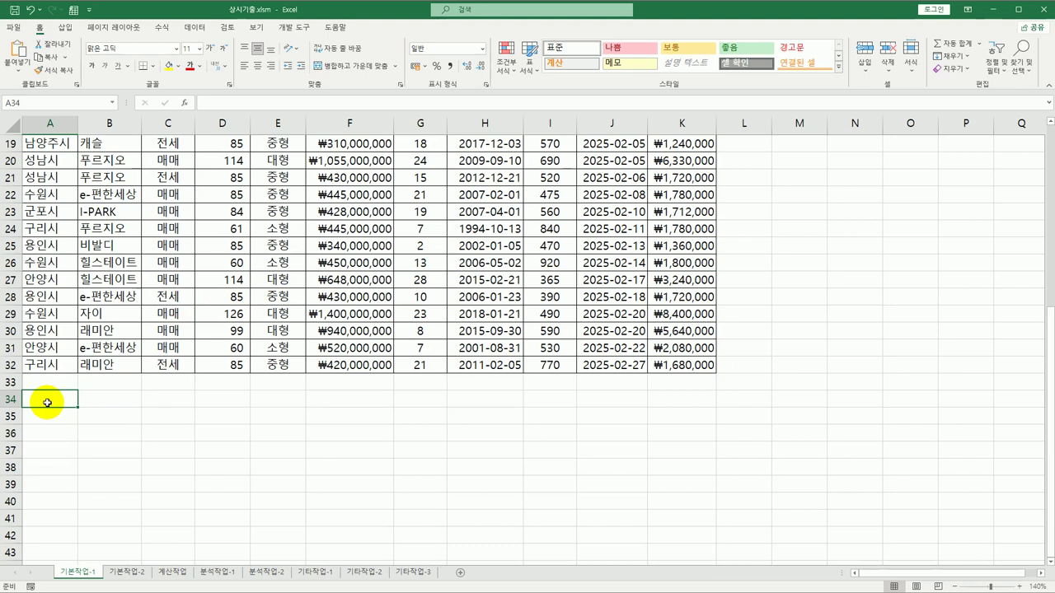
{"action": "type", "text": "족"}
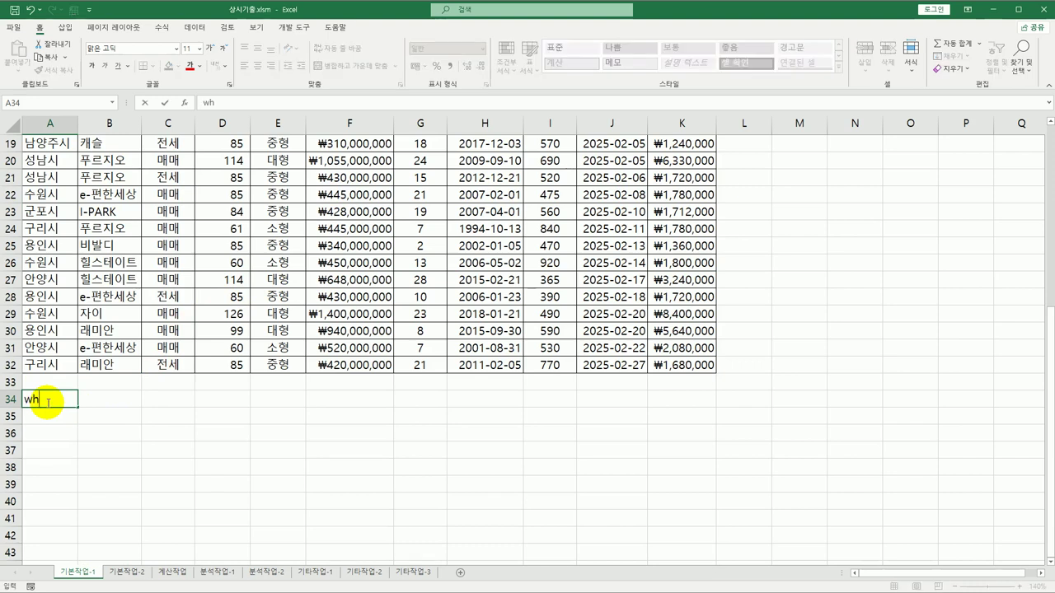
{"action": "type", "text": "건"}
{"action": "key", "text": "Return"}
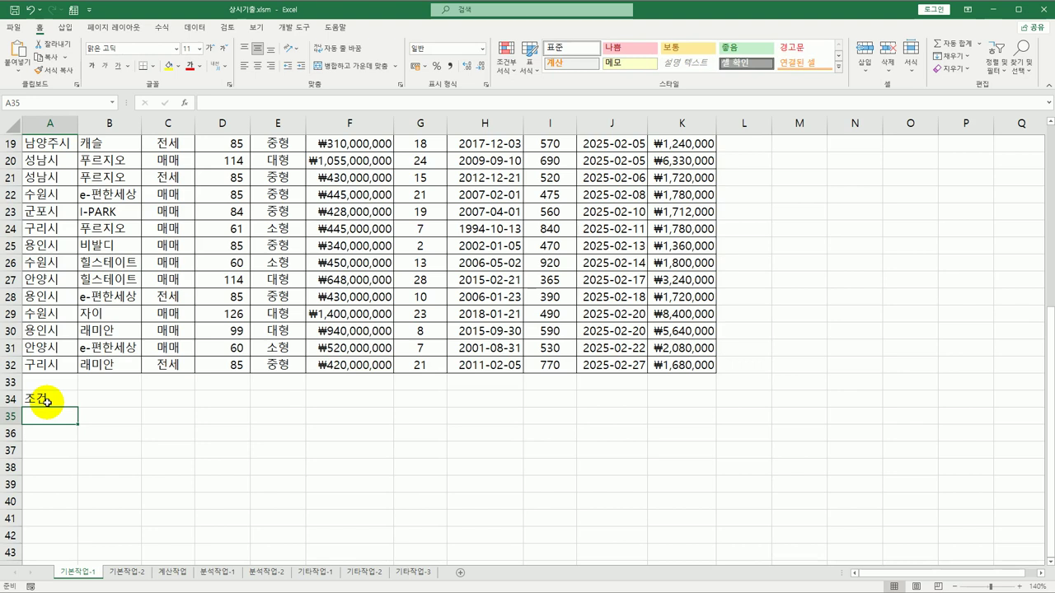
Start an AND formula in cell A35 with D3>=100 as its first condition
{"action": "type", "text": "="}
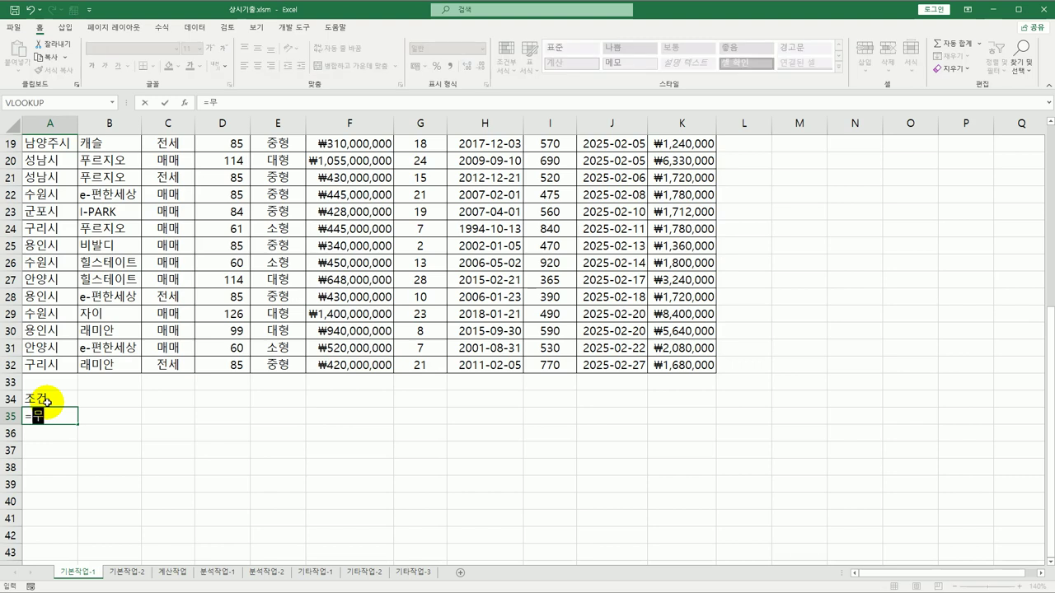
{"action": "type", "text": "and("}
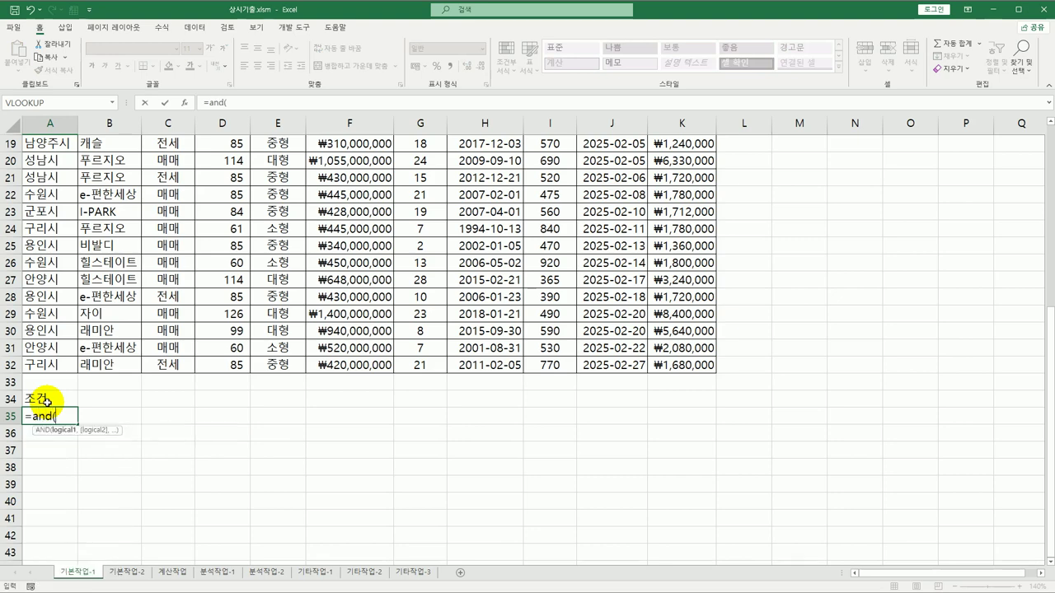
{"action": "scroll", "coordinate": [115, 347], "scroll_direction": "up", "scroll_amount": 6}
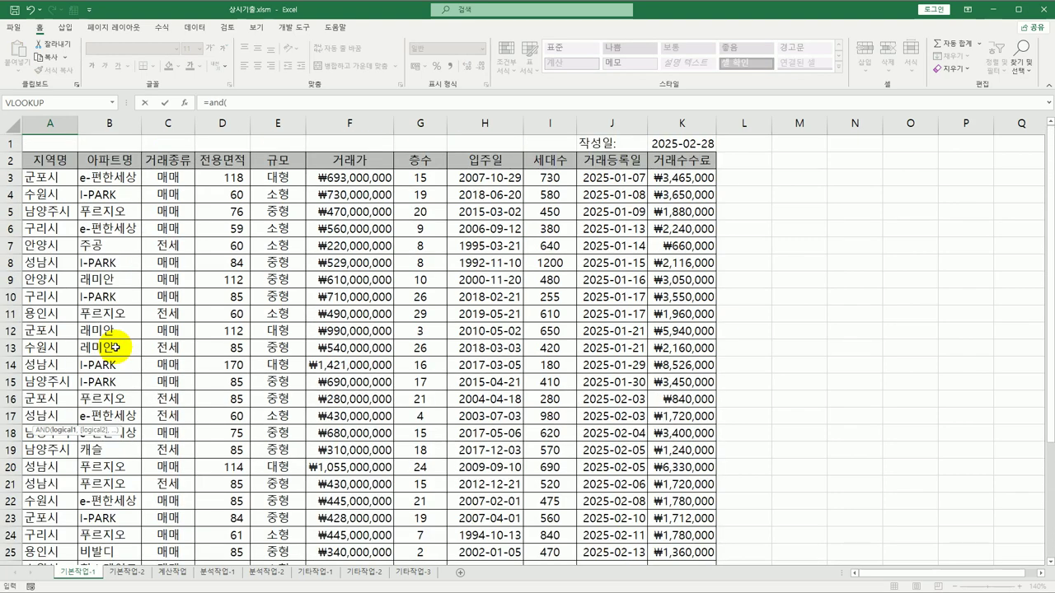
{"action": "left_click", "coordinate": [235, 180]}
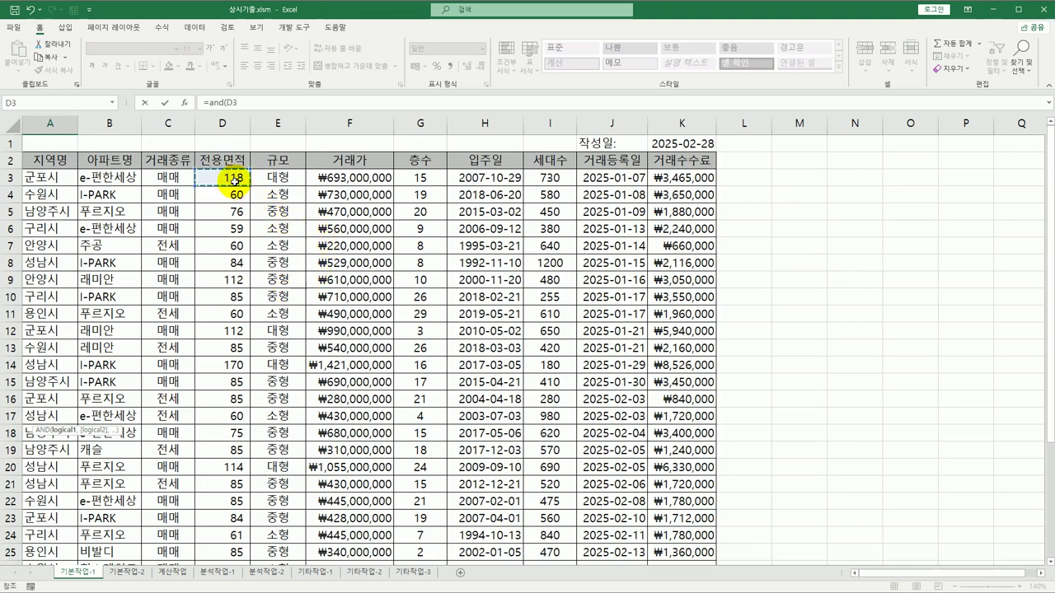
{"action": "type", "text": ">=100"}
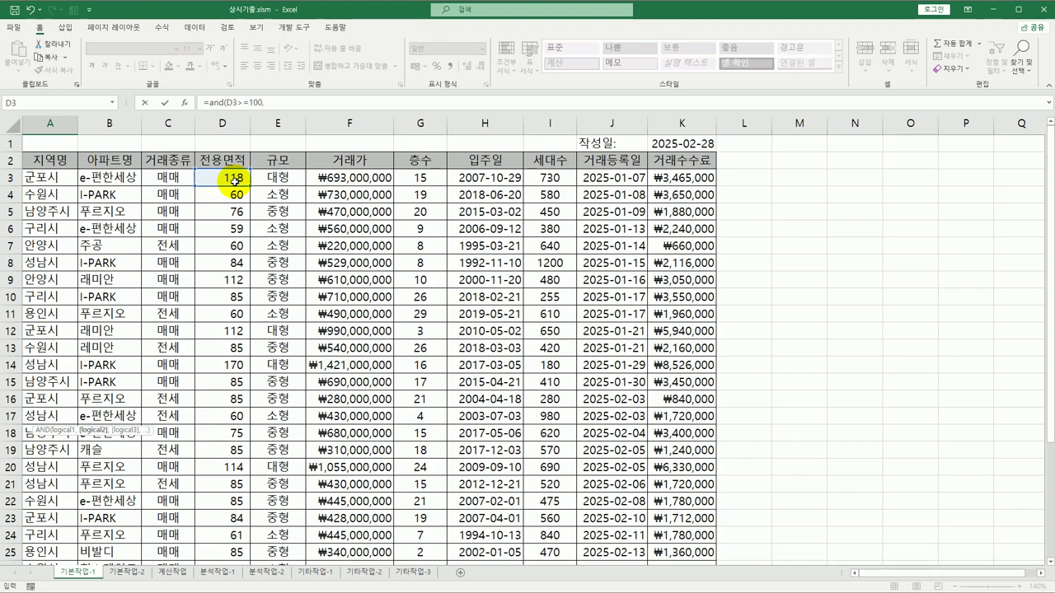
{"action": "type", "text": ","}
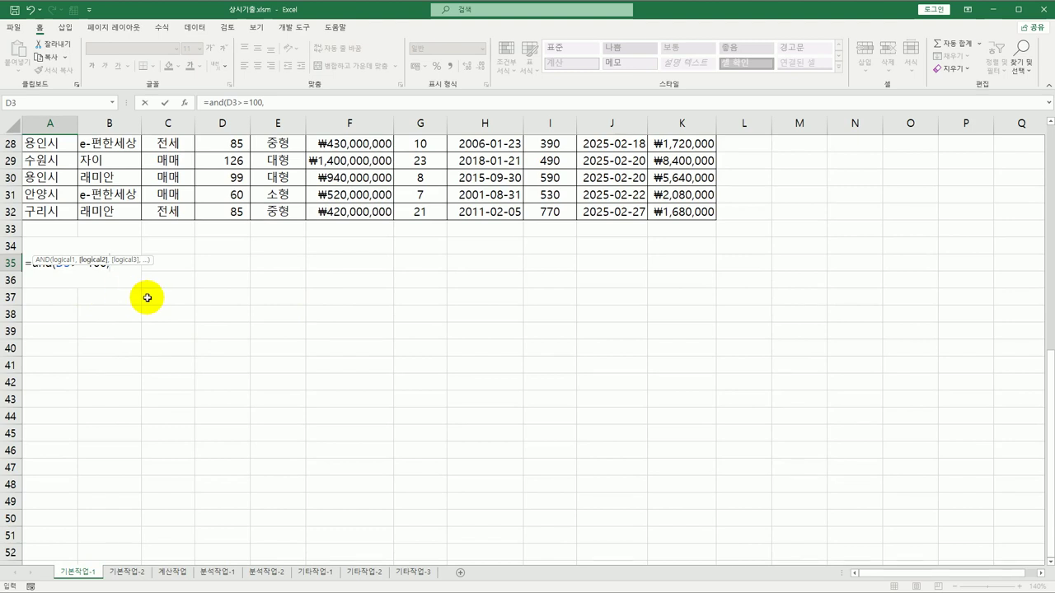
Add EDATE(H3,120) as the beginning of the second condition in the A35 formula
{"action": "type", "text": "e"}
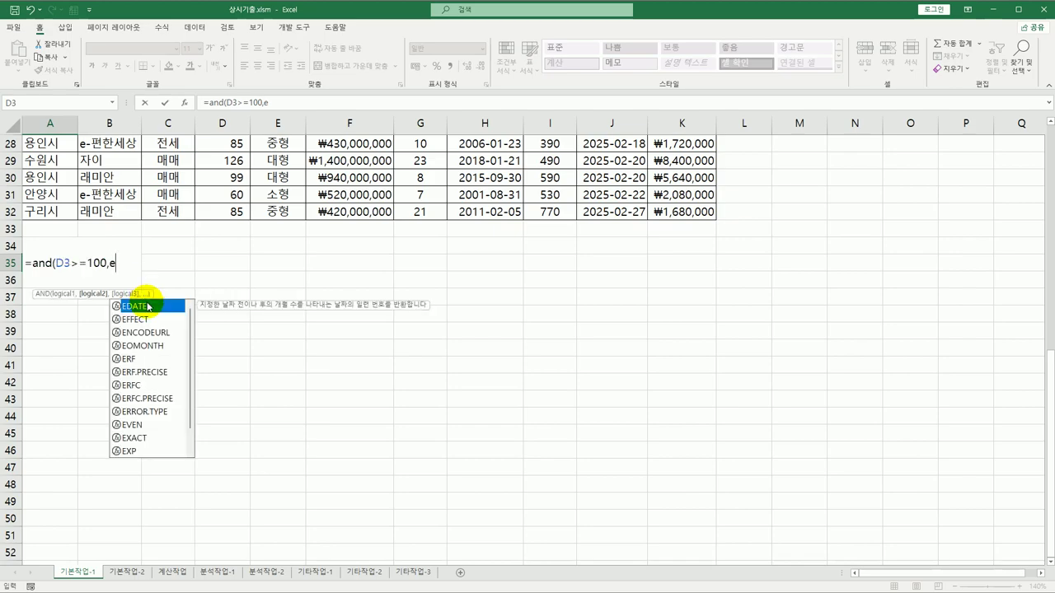
{"action": "double_click", "coordinate": [148, 307]}
{"action": "scroll", "coordinate": [365, 315], "scroll_direction": "up", "scroll_amount": 9}
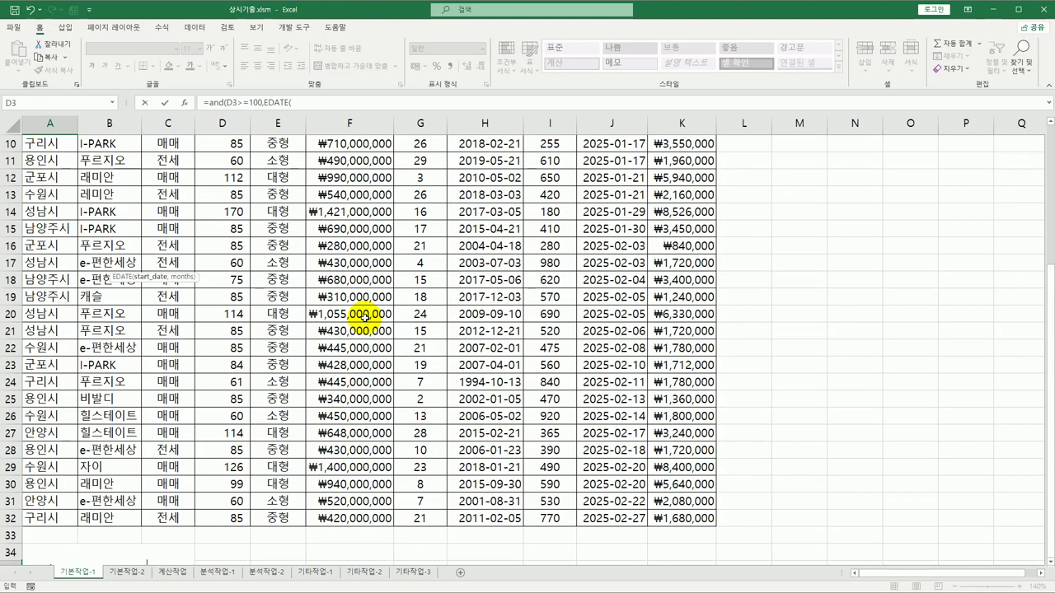
{"action": "scroll", "coordinate": [365, 315], "scroll_direction": "up", "scroll_amount": 1}
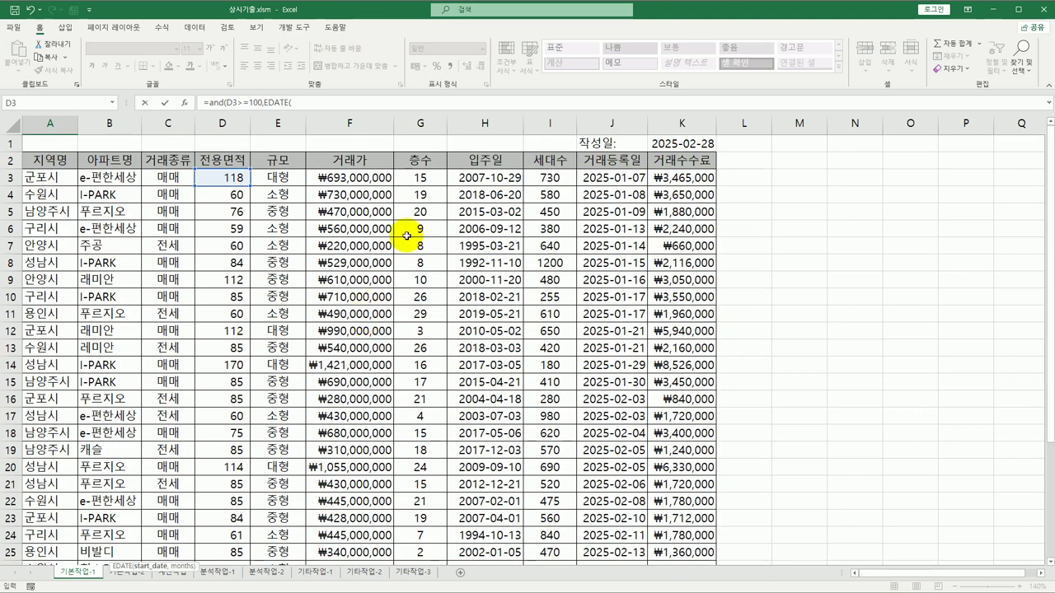
{"action": "left_click", "coordinate": [484, 178]}
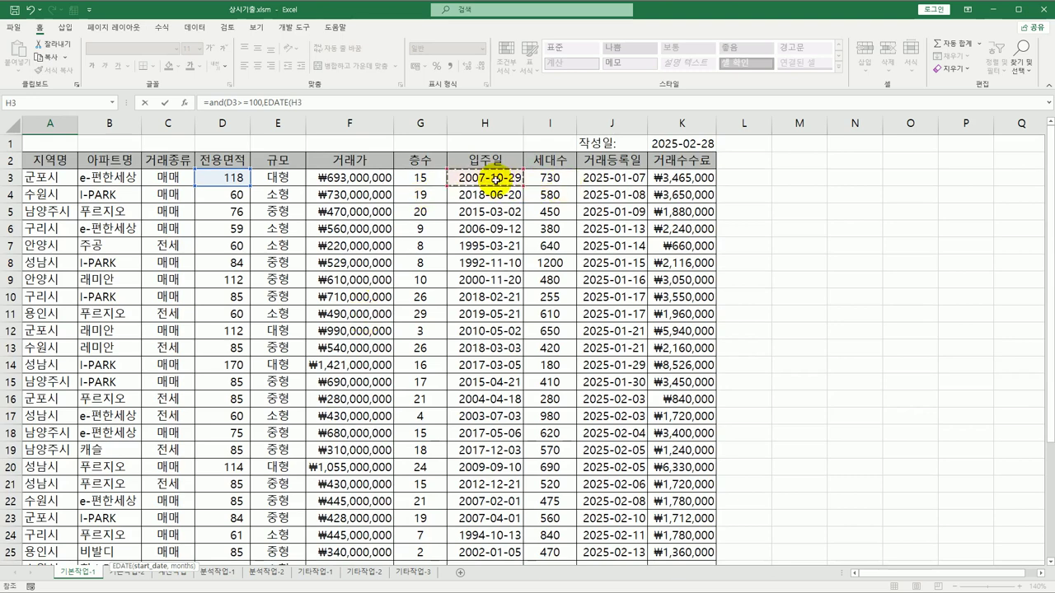
{"action": "scroll", "coordinate": [484, 178], "scroll_direction": "down", "scroll_amount": 9}
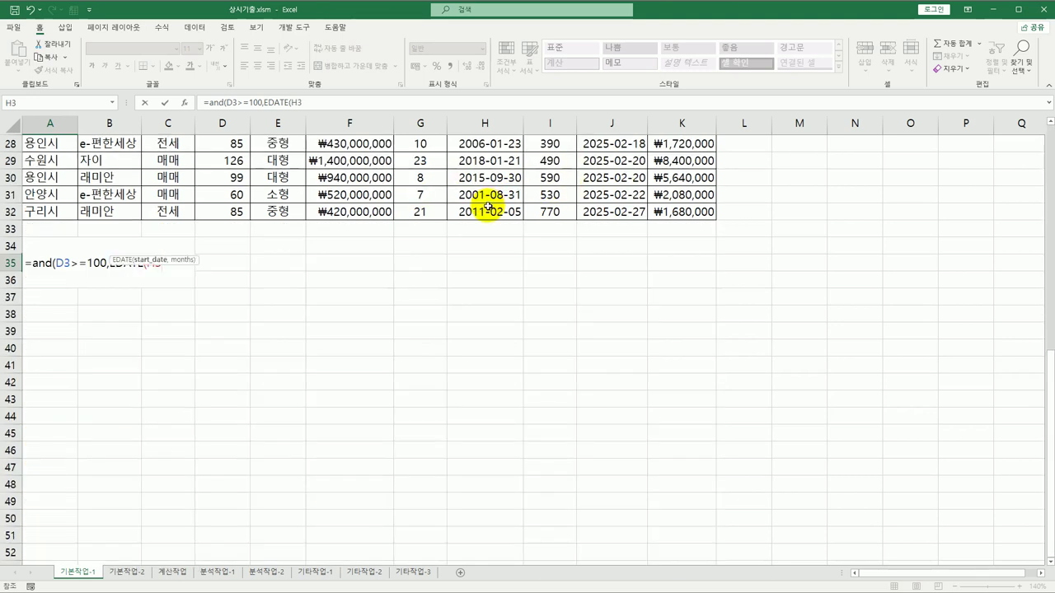
{"action": "type", "text": ","}
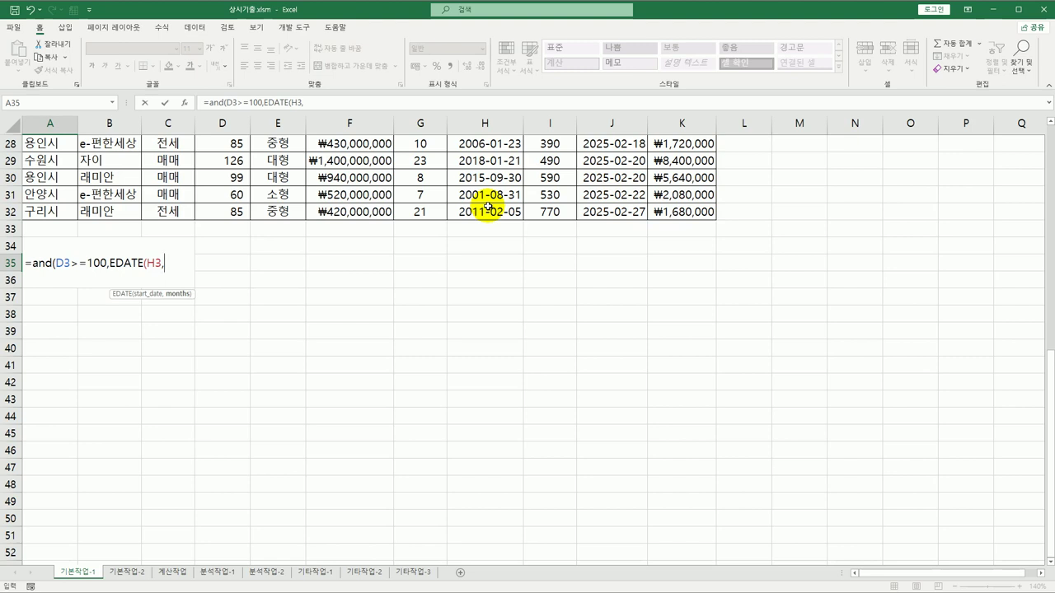
{"action": "type", "text": "120)"}
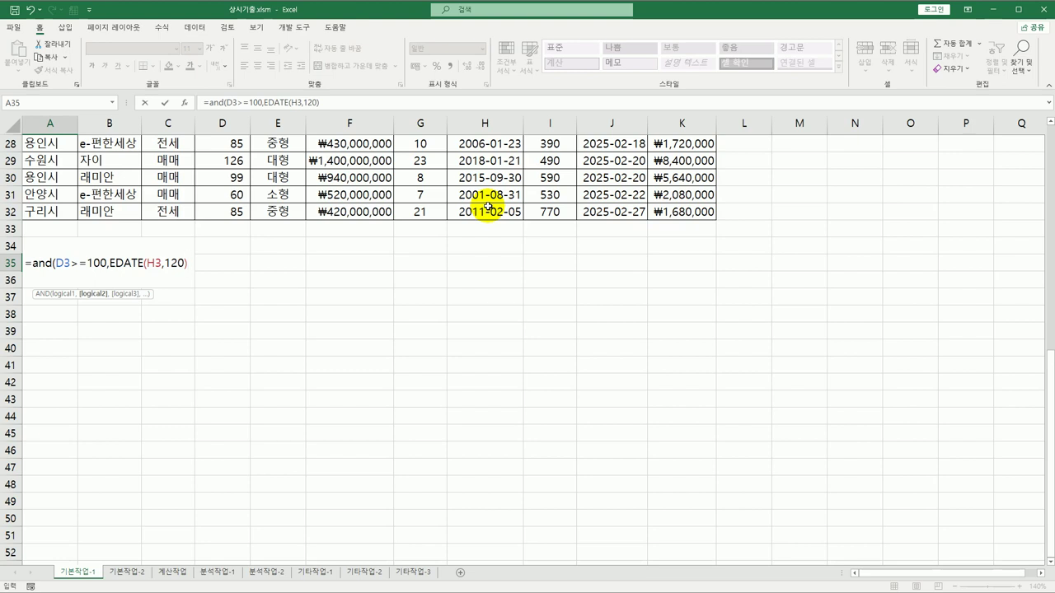
Complete the A35 formula by requiring the EDATE date to be >= the absolute reference $K$1
{"action": "type", "text": ">="}
{"action": "scroll", "coordinate": [488, 209], "scroll_direction": "up", "scroll_amount": 9}
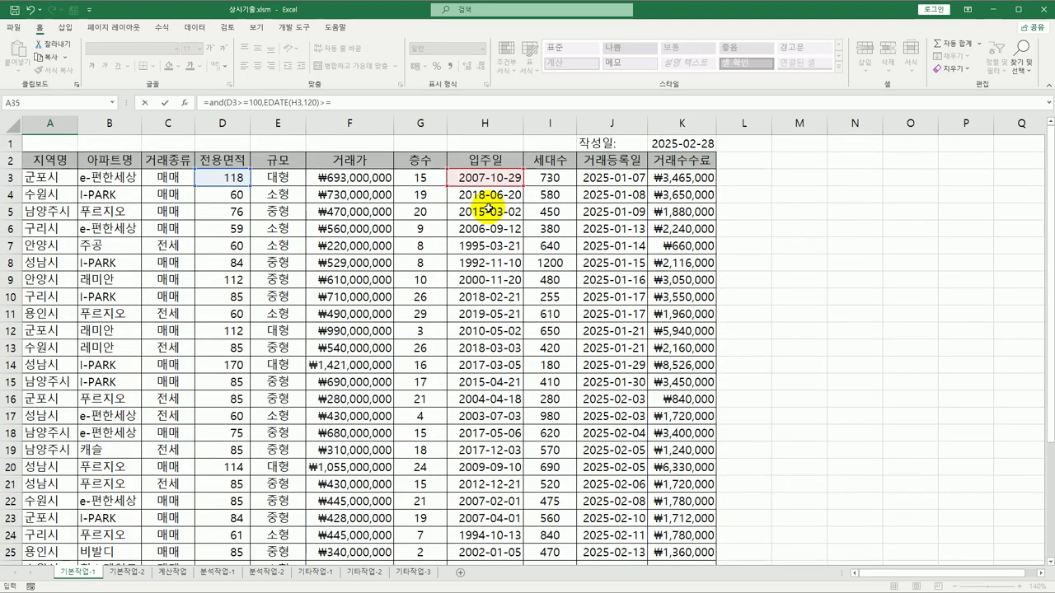
{"action": "left_click", "coordinate": [677, 145]}
{"action": "scroll", "coordinate": [648, 185], "scroll_direction": "down", "scroll_amount": 6}
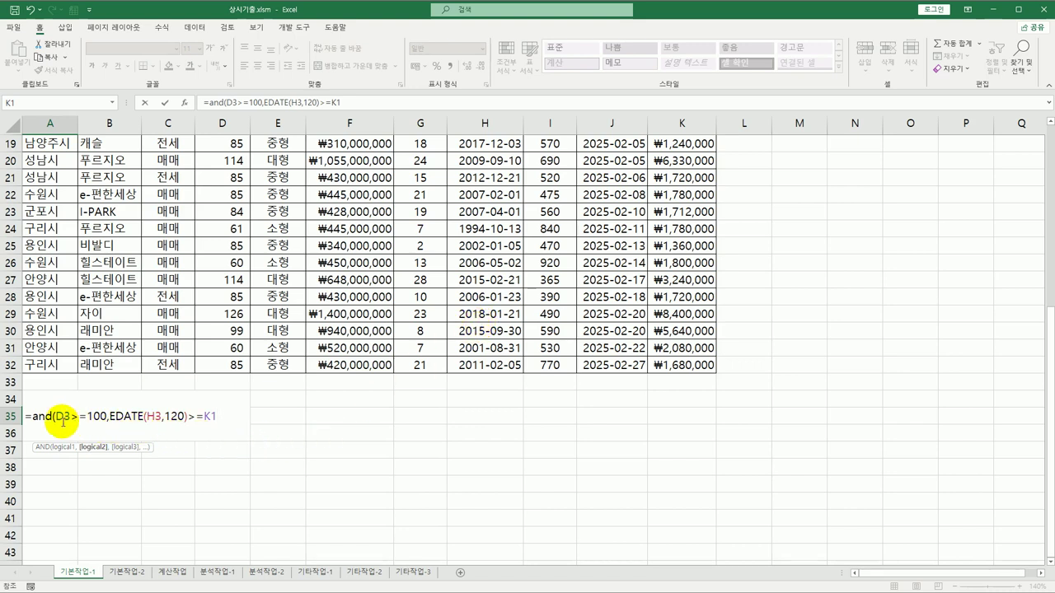
{"action": "scroll", "coordinate": [141, 395], "scroll_direction": "up", "scroll_amount": 6}
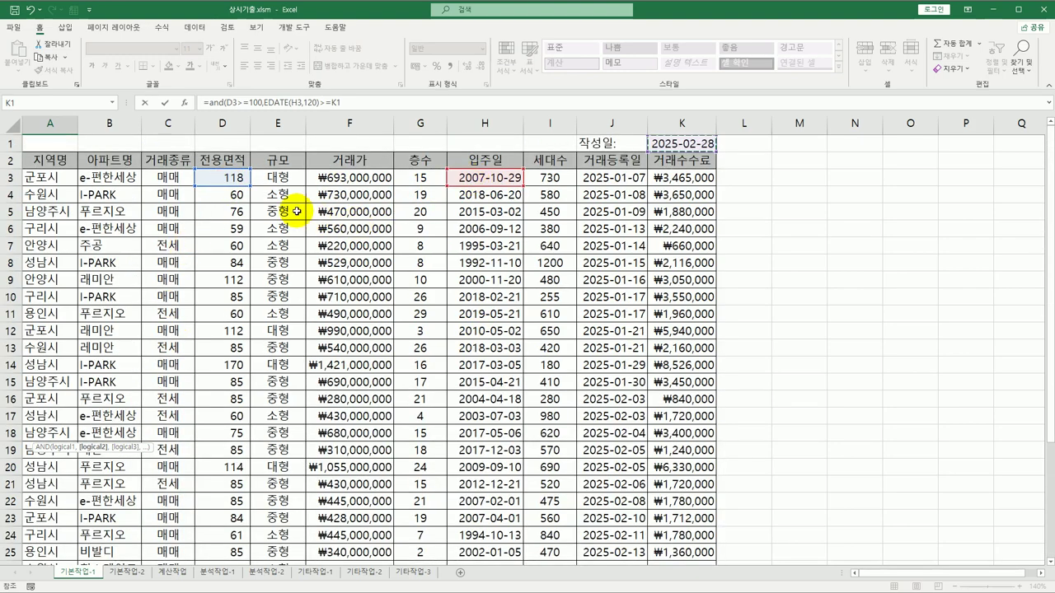
{"action": "scroll", "coordinate": [207, 408], "scroll_direction": "down", "scroll_amount": 3}
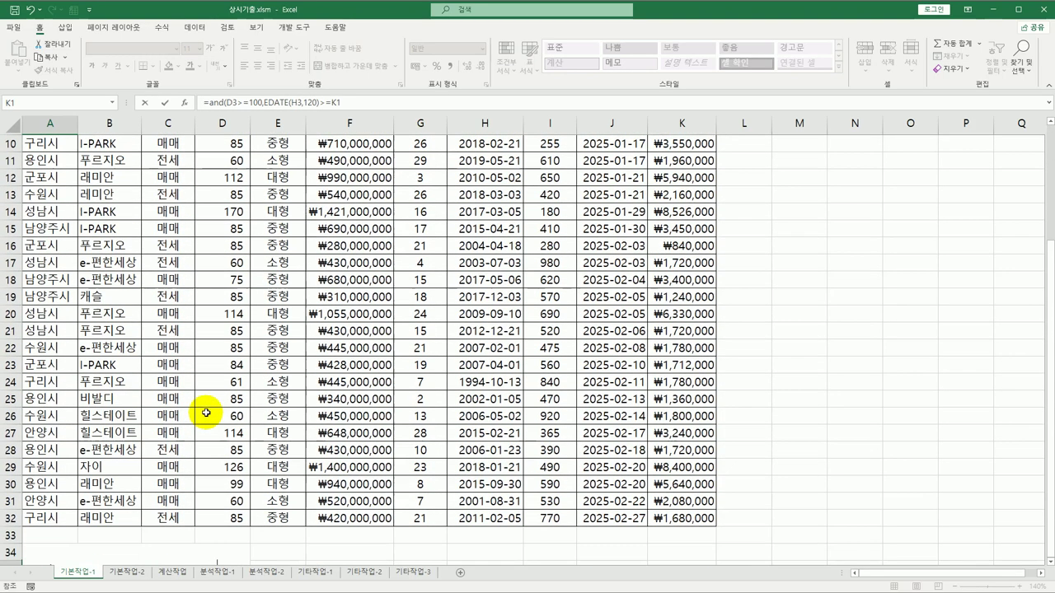
{"action": "scroll", "coordinate": [248, 494], "scroll_direction": "up", "scroll_amount": 3}
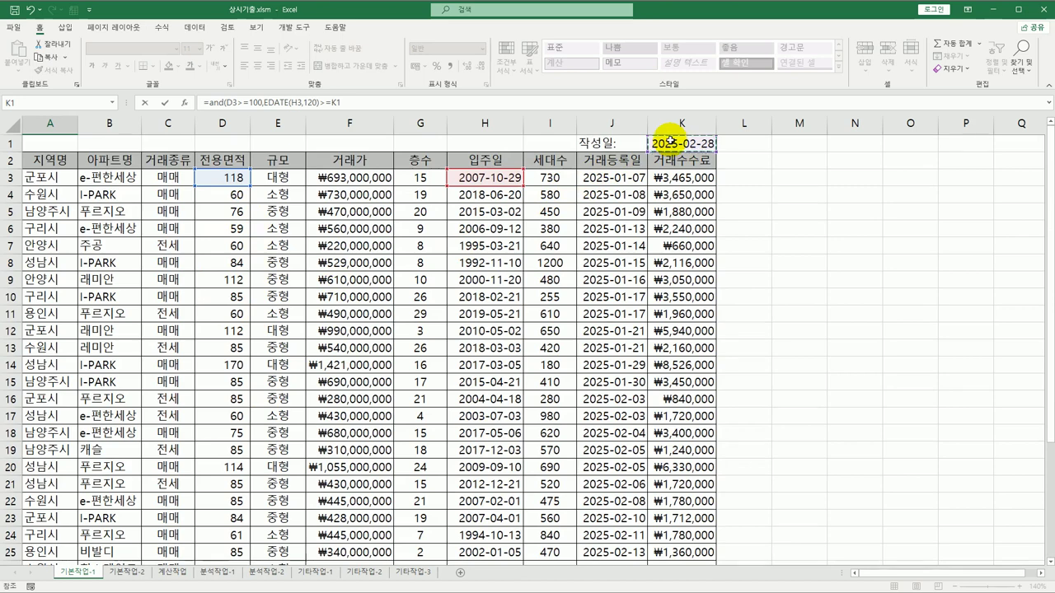
{"action": "scroll", "coordinate": [672, 144], "scroll_direction": "down", "scroll_amount": 6}
{"action": "key", "text": "F4"}
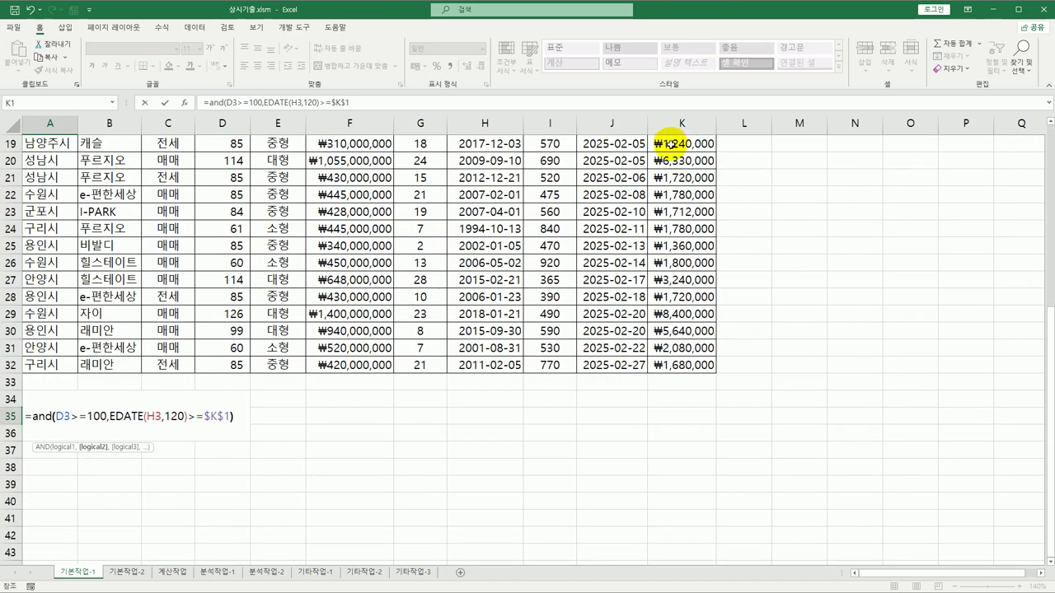
{"action": "key", "text": "Return"}
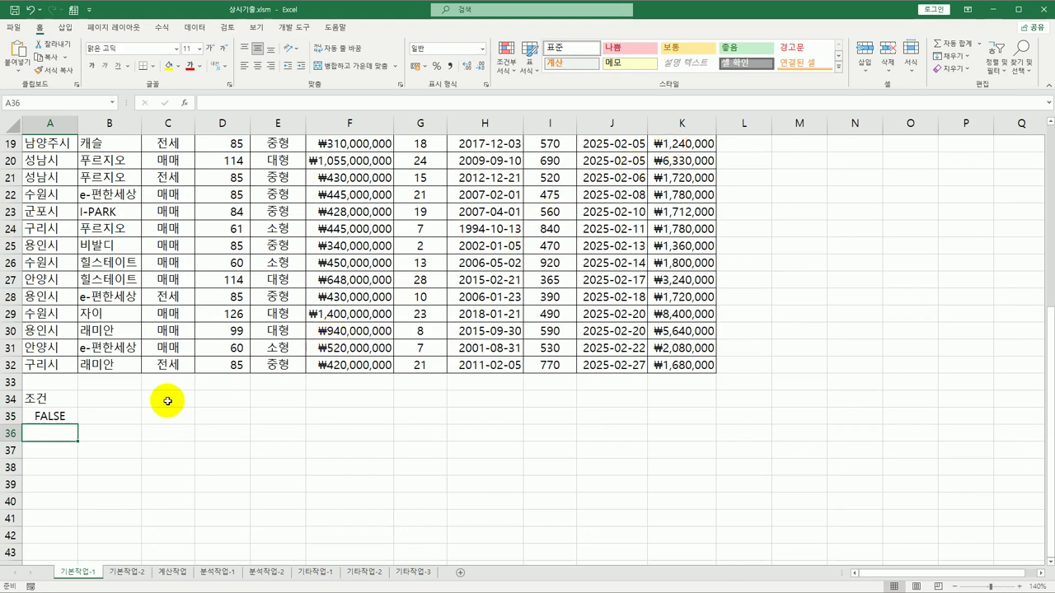
{"action": "left_click", "coordinate": [67, 403]}
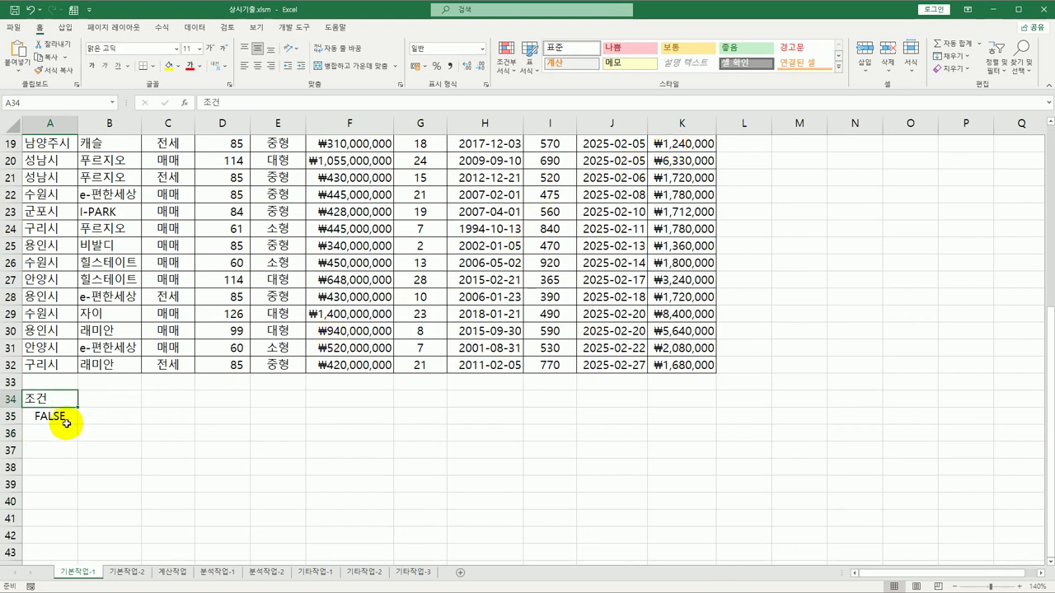
{"action": "left_click", "coordinate": [64, 418]}
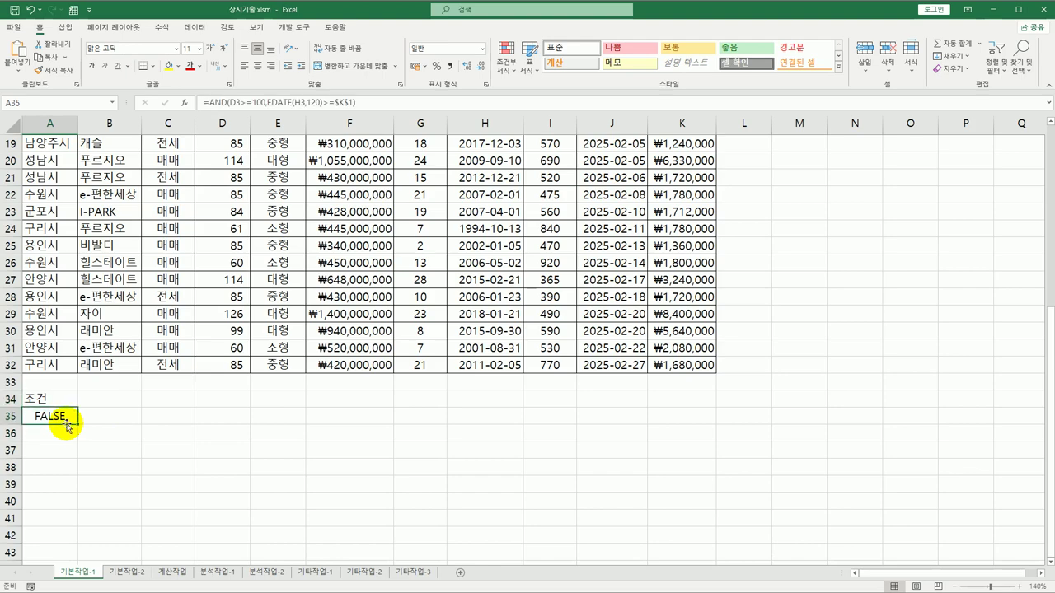
Copy the headers 지역명, 아파트명 and 거래가 from row 2 to the cells starting at A37
{"action": "scroll", "coordinate": [68, 424], "scroll_direction": "up", "scroll_amount": 6}
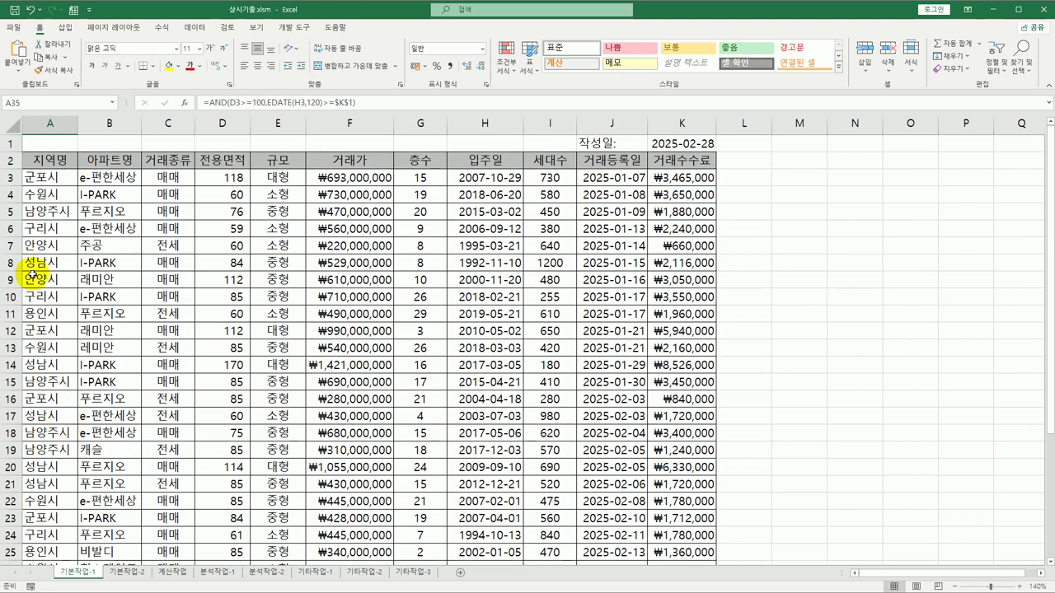
{"action": "left_click", "coordinate": [47, 161]}
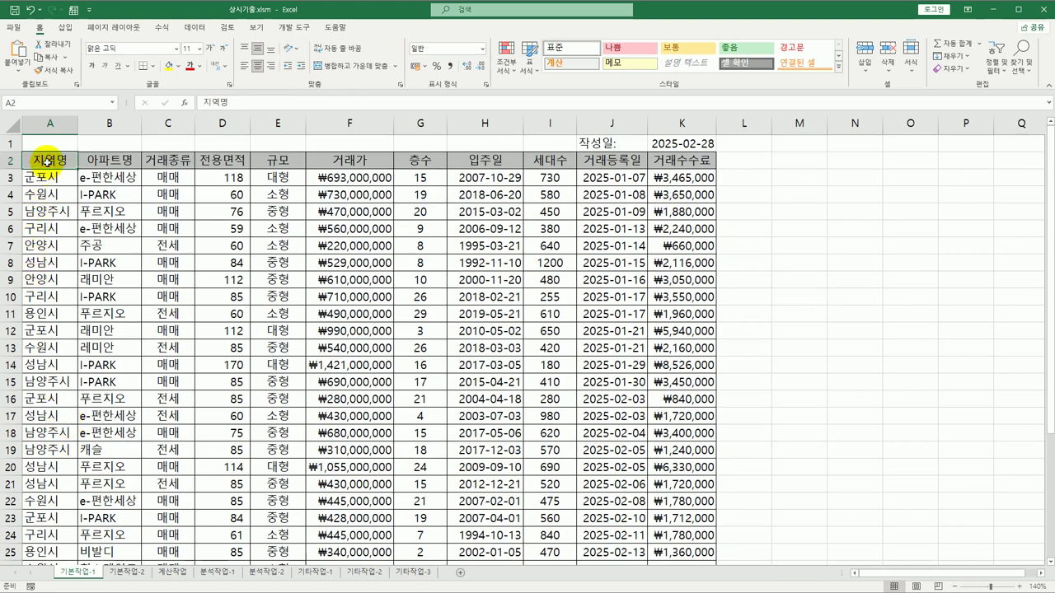
{"action": "left_click_drag", "start_coordinate": [47, 161], "coordinate": [105, 159]}
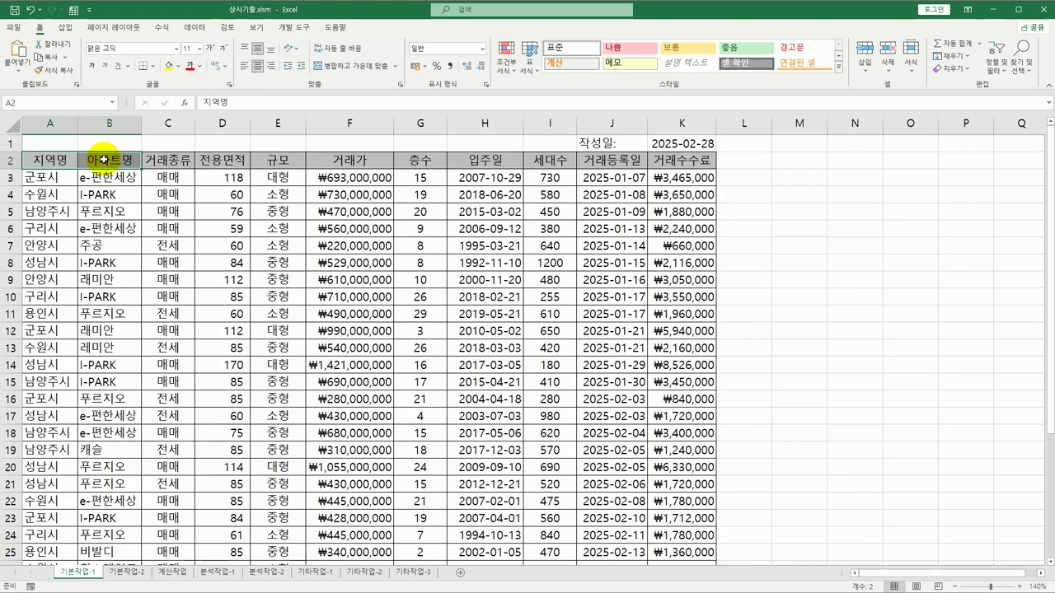
{"action": "left_click", "coordinate": [368, 164], "text": "ctrl"}
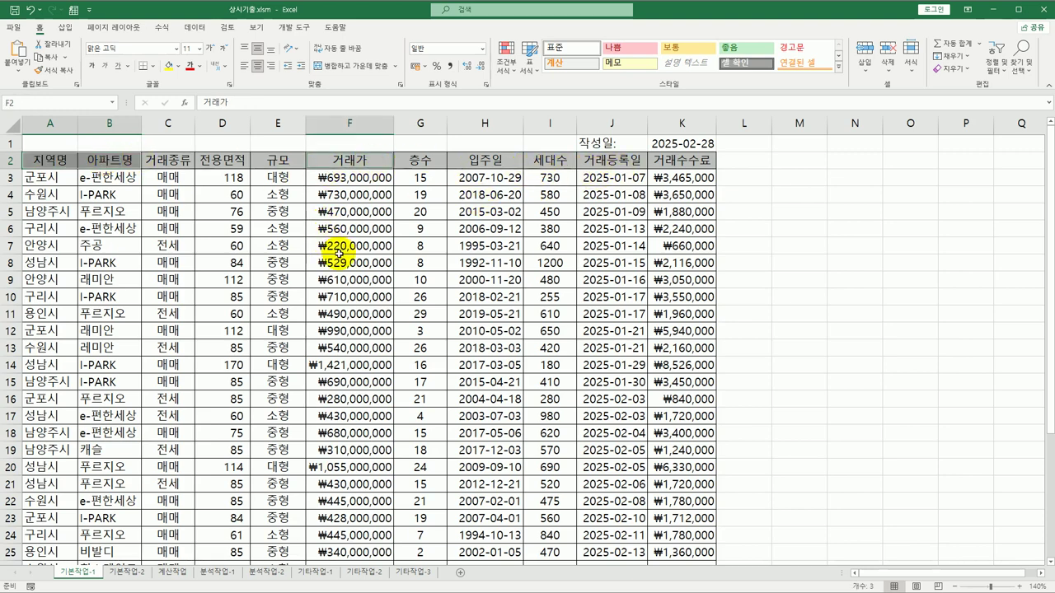
{"action": "key", "text": "ctrl+c"}
{"action": "scroll", "coordinate": [314, 288], "scroll_direction": "down", "scroll_amount": 6}
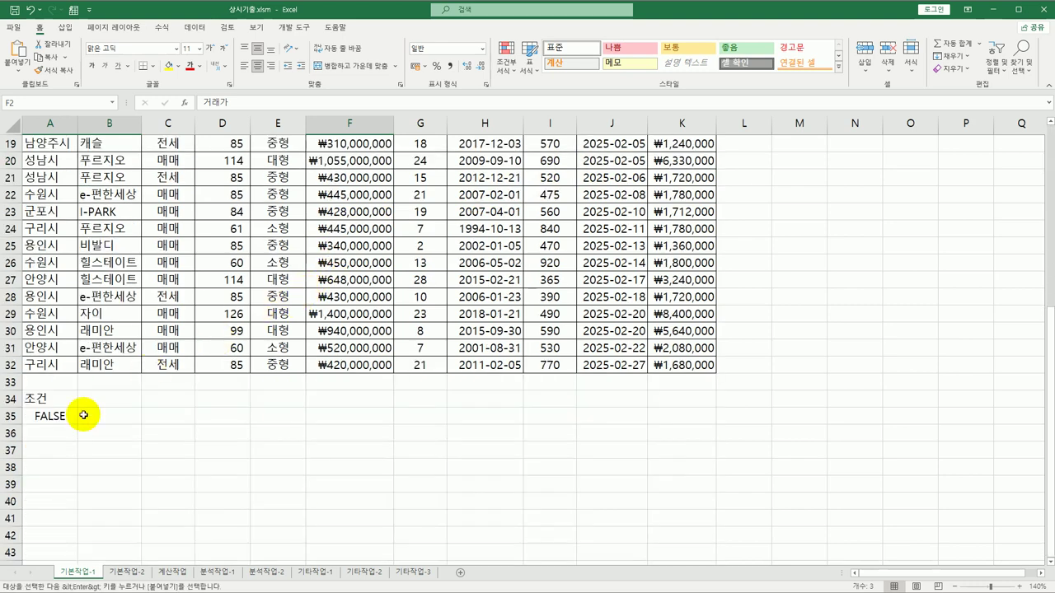
{"action": "left_click", "coordinate": [57, 456]}
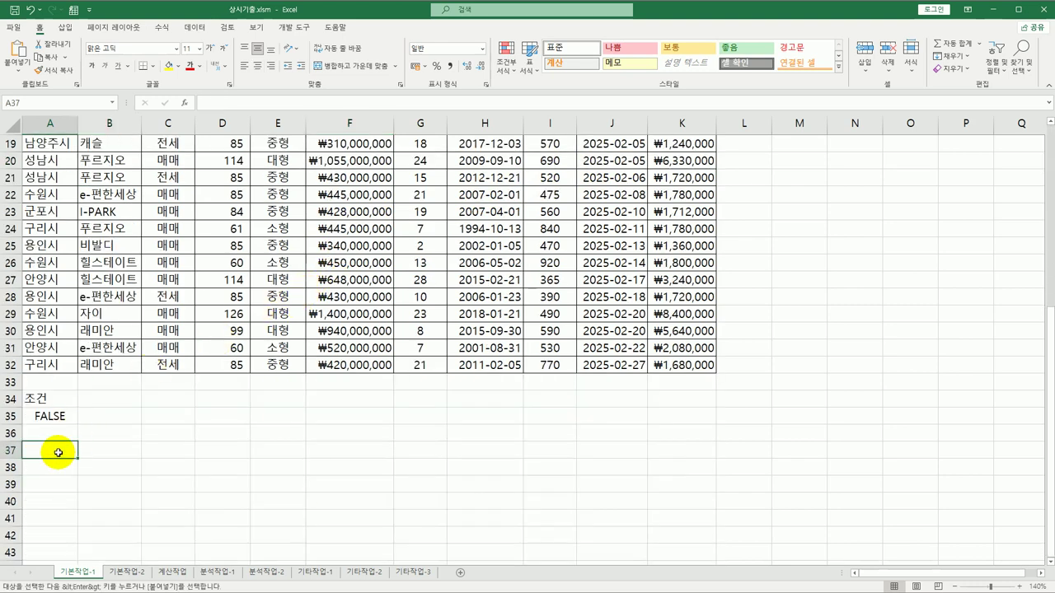
{"action": "key", "text": "ctrl+v"}
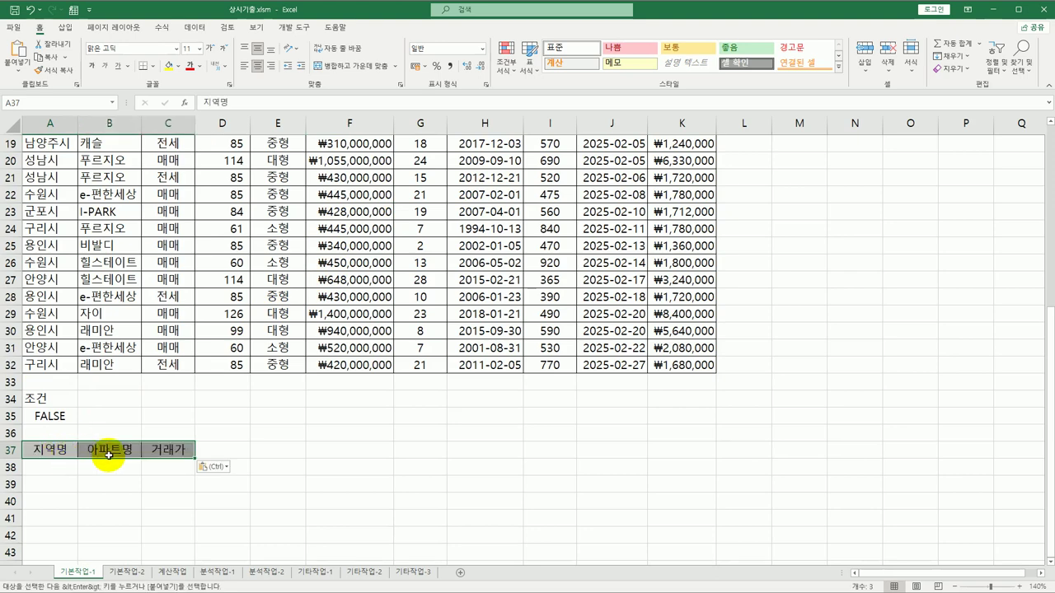
Copy the headers 전용면적 and 입주일 from row 2 to the cells starting at D37
{"action": "scroll", "coordinate": [116, 445], "scroll_direction": "up", "scroll_amount": 6}
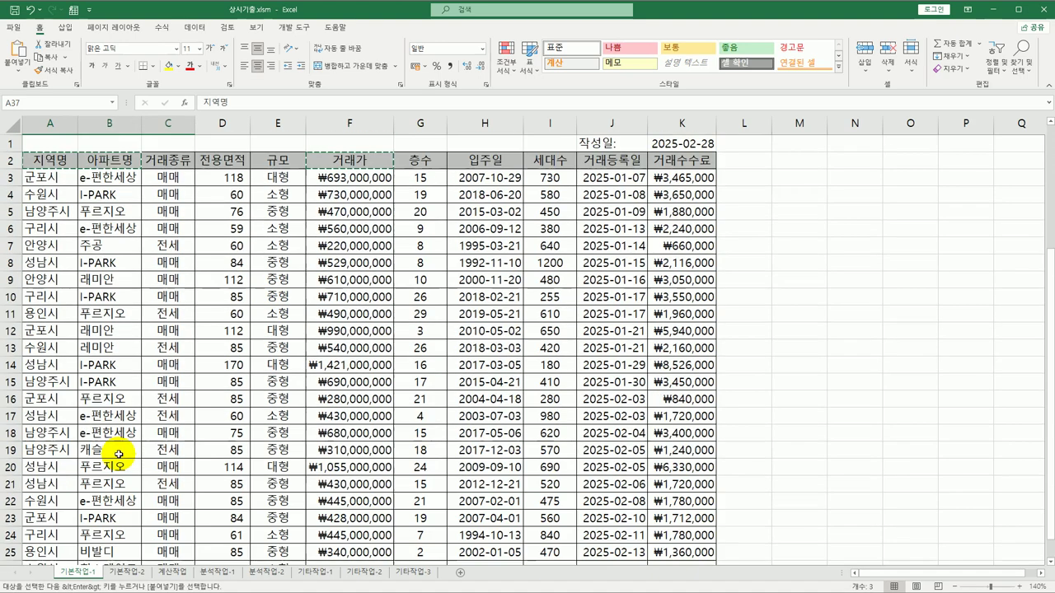
{"action": "left_click", "coordinate": [223, 164]}
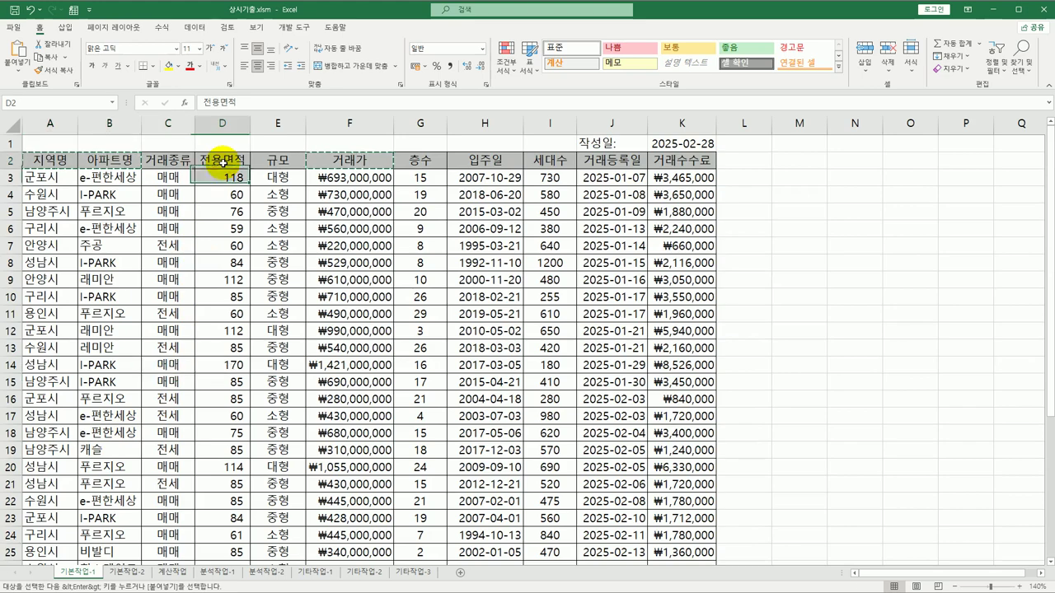
{"action": "left_click", "coordinate": [493, 163], "text": "ctrl"}
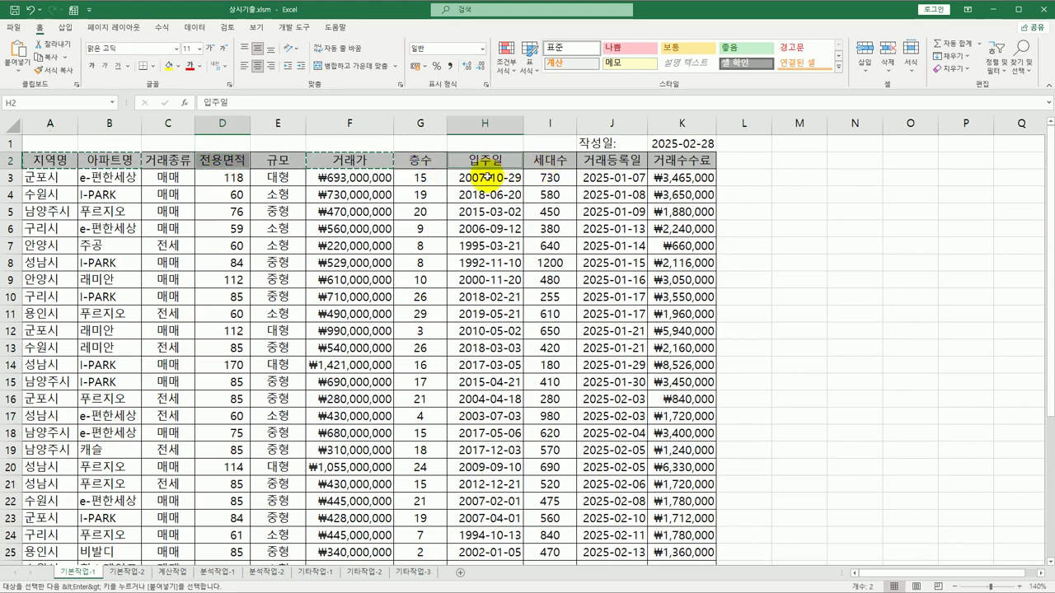
{"action": "scroll", "coordinate": [423, 325], "scroll_direction": "down", "scroll_amount": 9}
{"action": "left_click", "coordinate": [220, 302]}
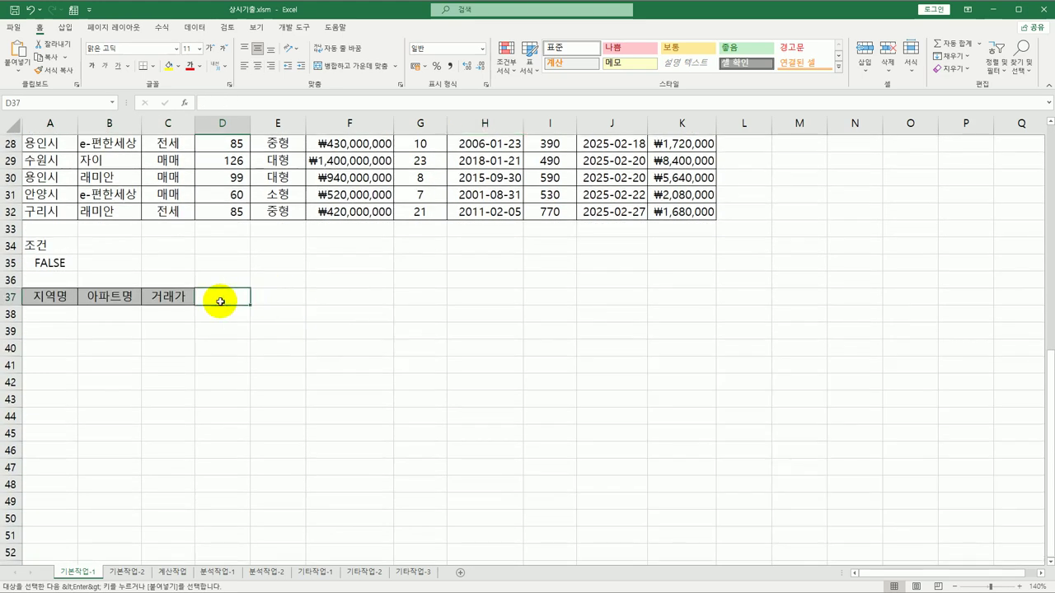
{"action": "key", "text": "ctrl+v"}
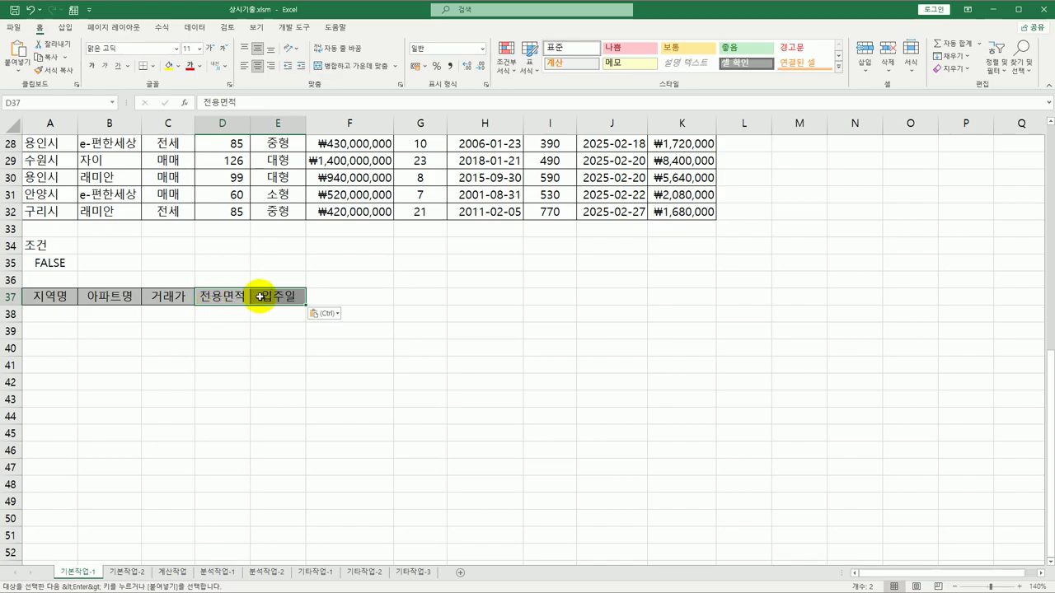
Start an advanced filter on the list range A2:K32 with A34:A35 as the criteria range
{"action": "scroll", "coordinate": [260, 296], "scroll_direction": "up", "scroll_amount": 3}
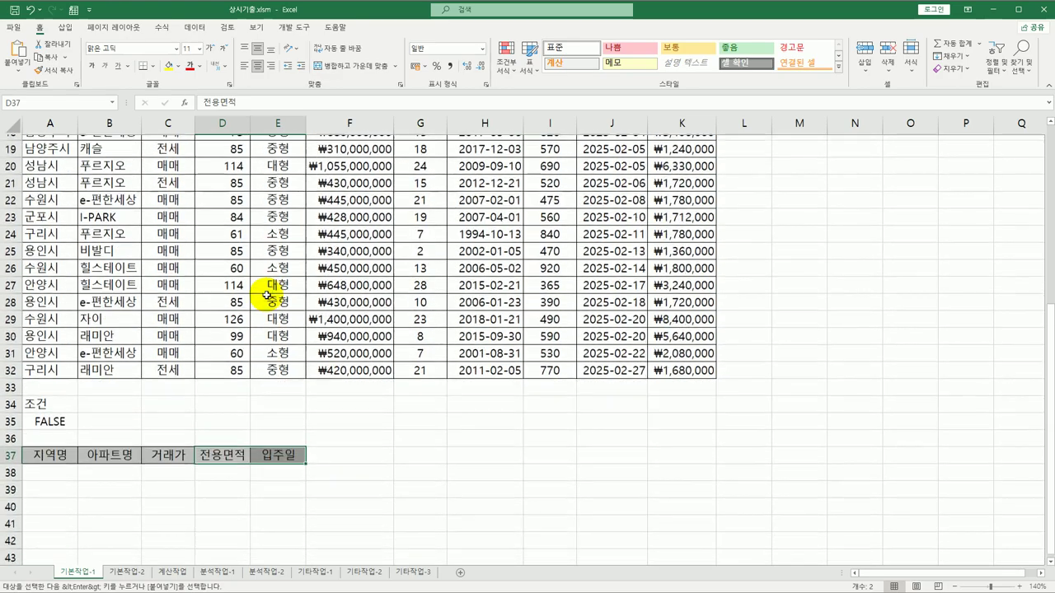
{"action": "scroll", "coordinate": [260, 297], "scroll_direction": "up", "scroll_amount": 6}
{"action": "left_click", "coordinate": [152, 212]}
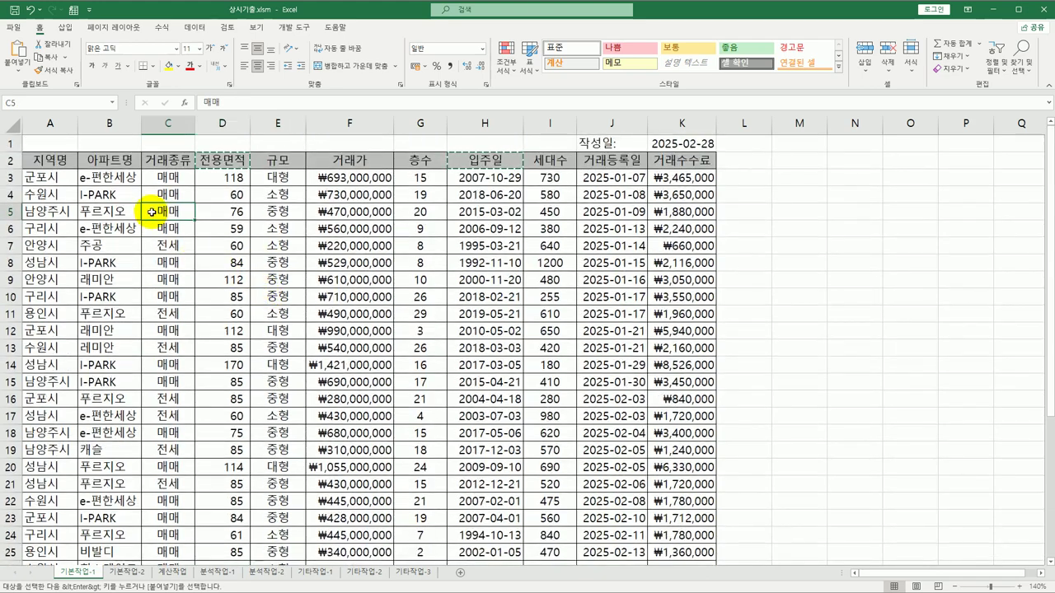
{"action": "left_click", "coordinate": [195, 28]}
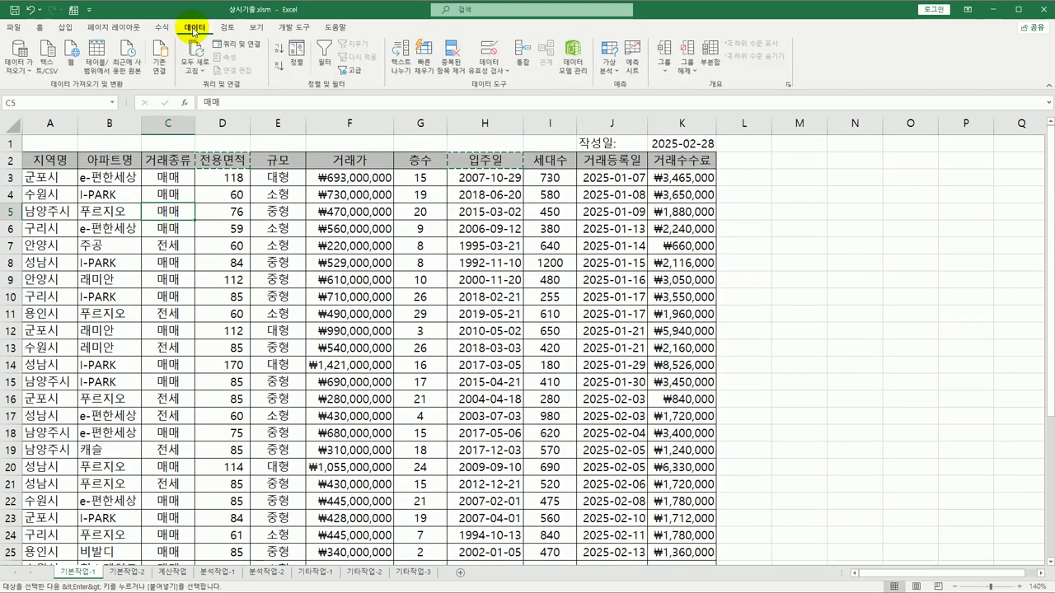
{"action": "left_click", "coordinate": [349, 70]}
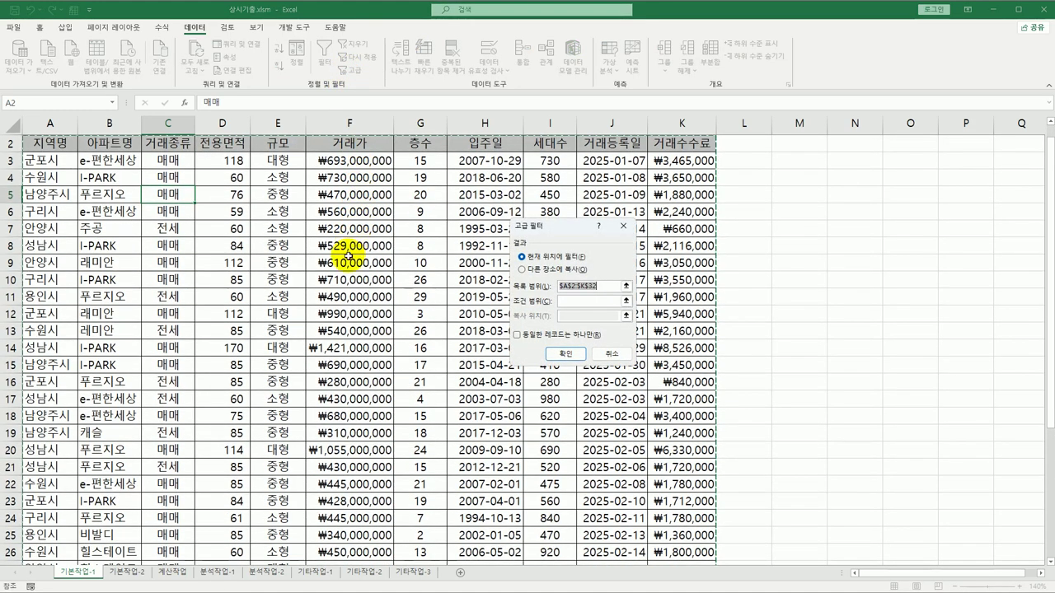
{"action": "scroll", "coordinate": [350, 256], "scroll_direction": "down", "scroll_amount": 6}
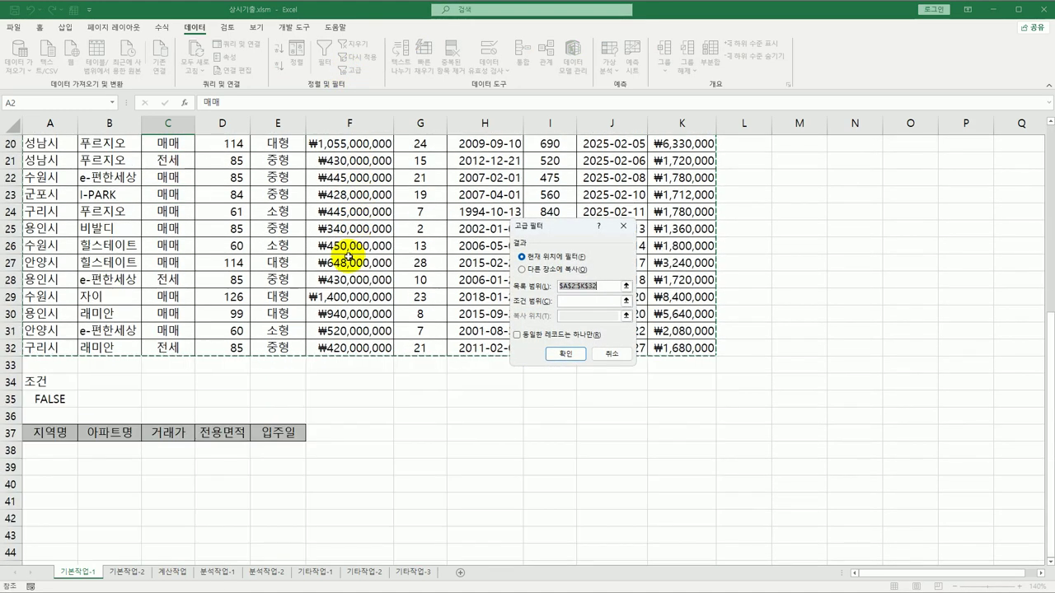
{"action": "left_click", "coordinate": [574, 301]}
{"action": "left_click_drag", "start_coordinate": [42, 381], "coordinate": [47, 399]}
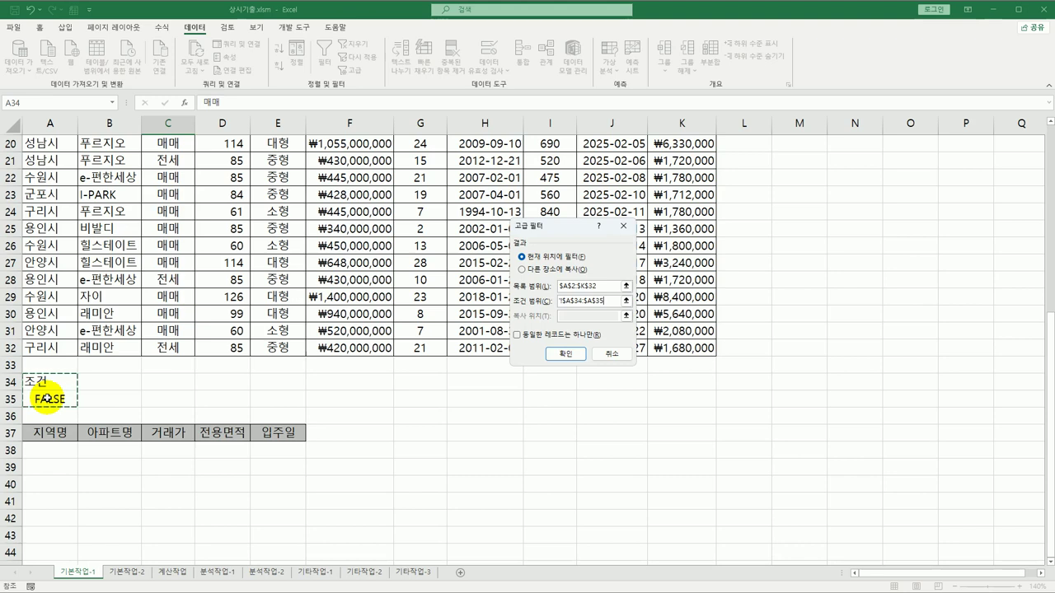
Copy the advanced filter results to the header range A37:E37 and autofit the widths of columns C and E
{"action": "left_click", "coordinate": [535, 270]}
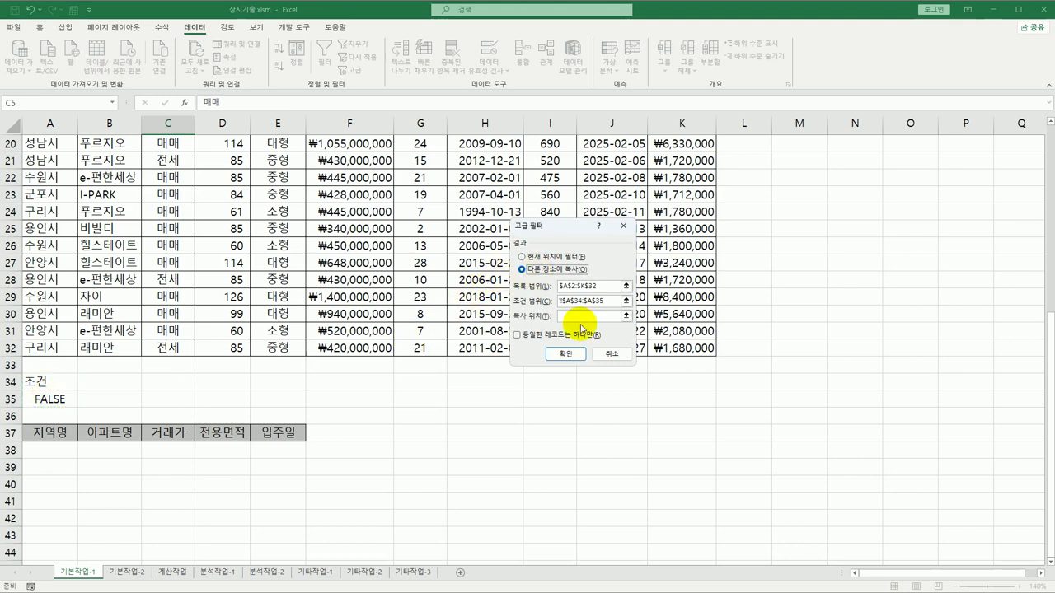
{"action": "left_click", "coordinate": [581, 316]}
{"action": "left_click_drag", "start_coordinate": [46, 432], "coordinate": [264, 440]}
{"action": "left_click", "coordinate": [567, 355]}
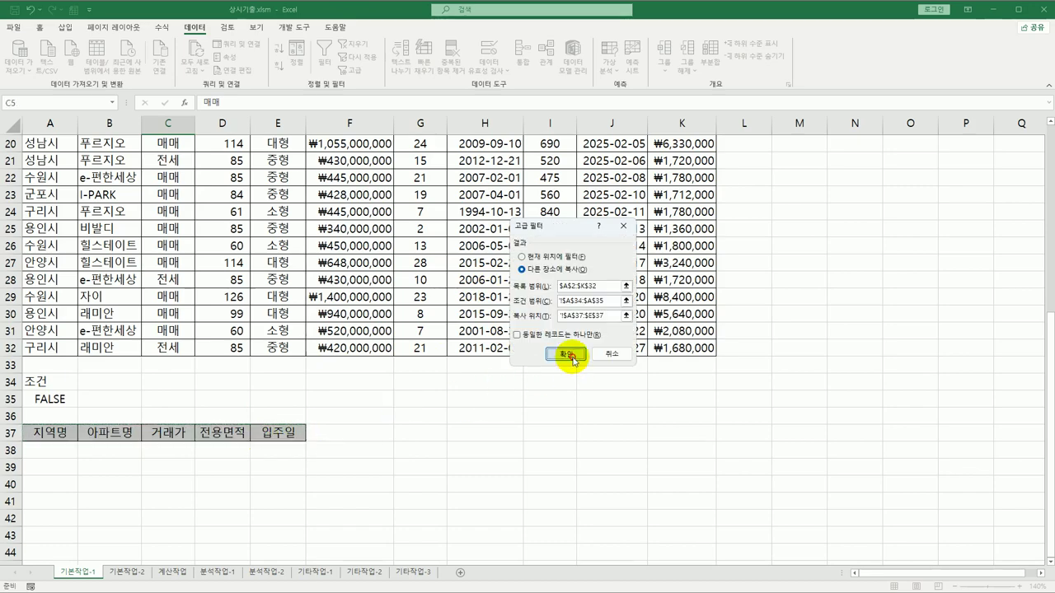
{"action": "double_click", "coordinate": [195, 123]}
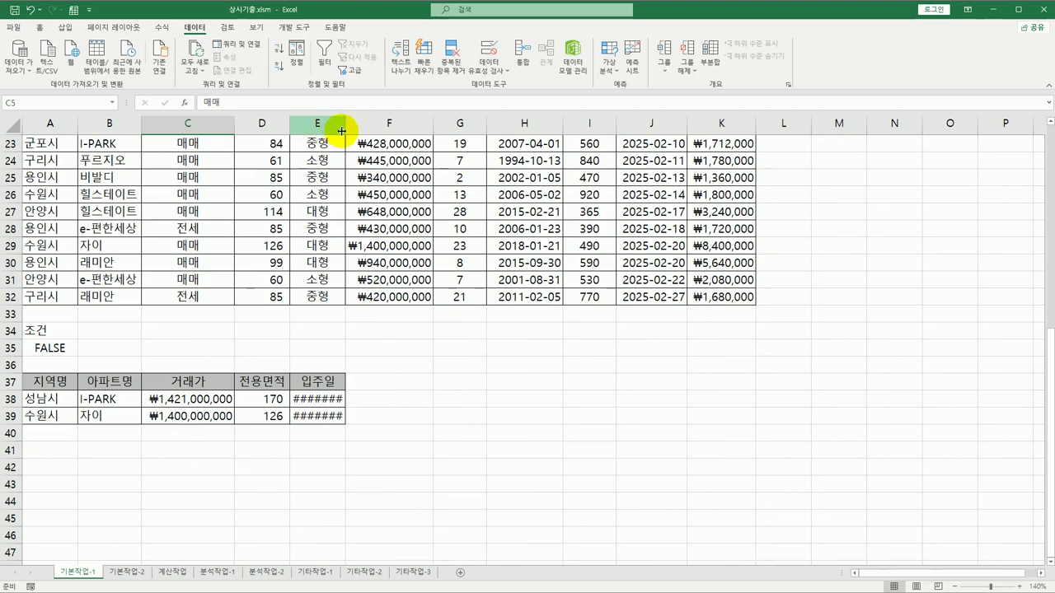
{"action": "double_click", "coordinate": [344, 124]}
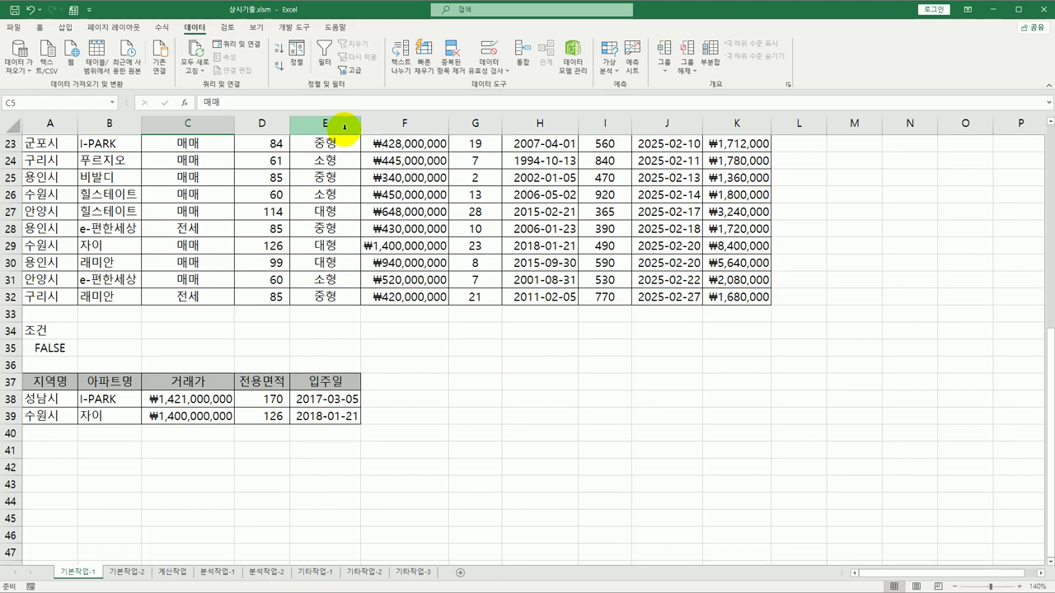
Create a new conditional formatting rule for A3:K32 that uses a formula to determine which cells to format
{"action": "scroll", "coordinate": [379, 235], "scroll_direction": "up", "scroll_amount": 7}
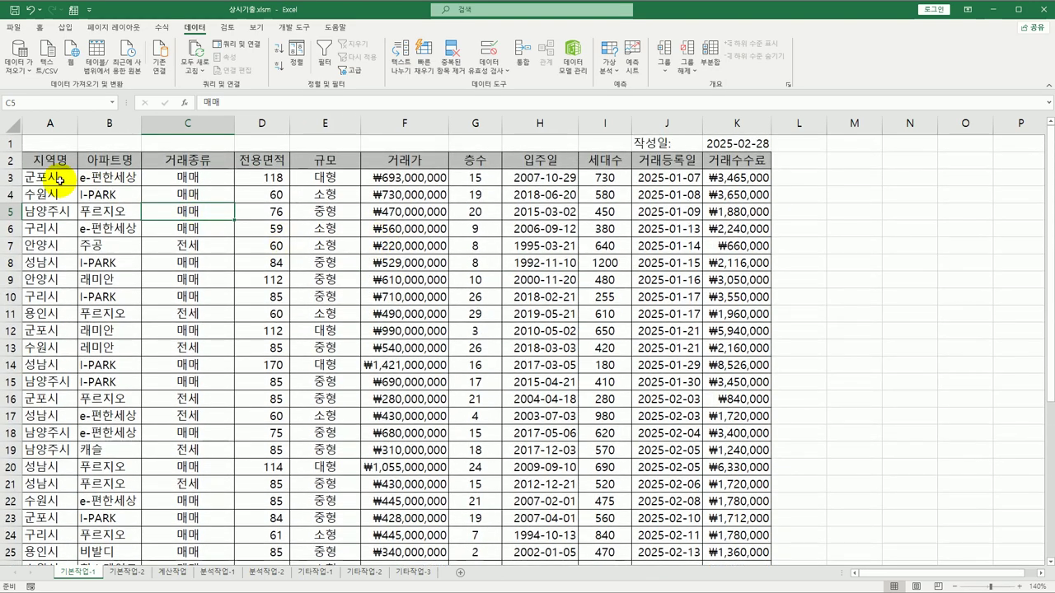
{"action": "left_click_drag", "start_coordinate": [58, 180], "coordinate": [734, 517]}
{"action": "scroll", "coordinate": [628, 500], "scroll_direction": "up", "scroll_amount": 3}
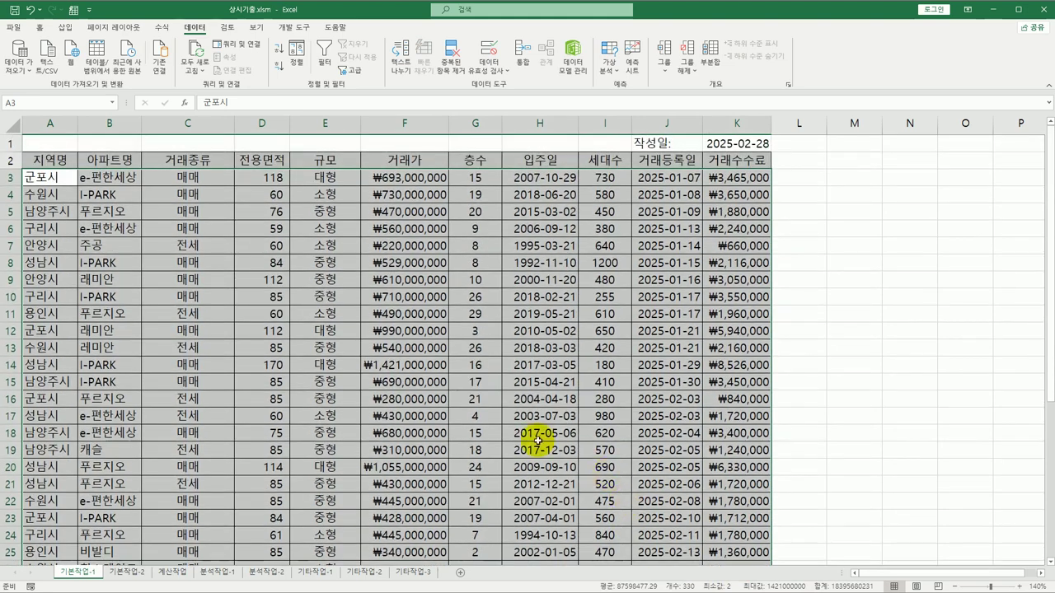
{"action": "left_click", "coordinate": [37, 27]}
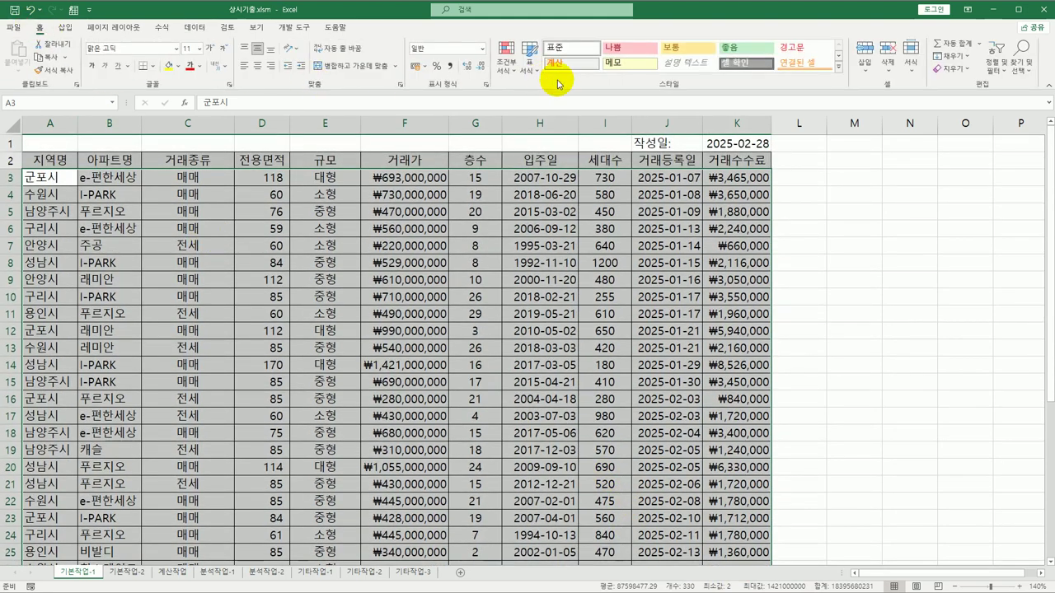
{"action": "left_click", "coordinate": [500, 72]}
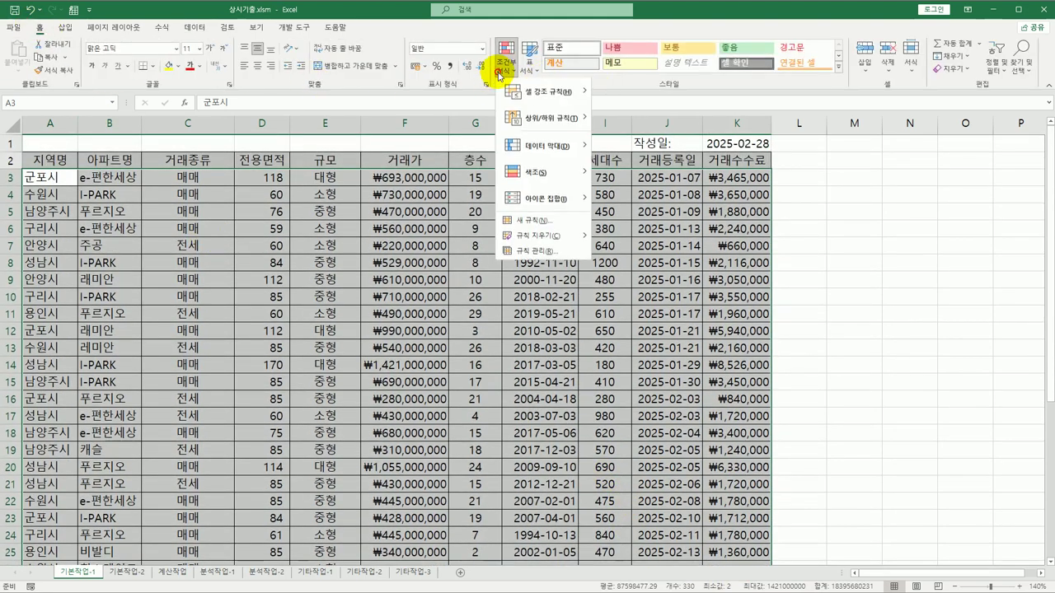
{"action": "left_click", "coordinate": [542, 225]}
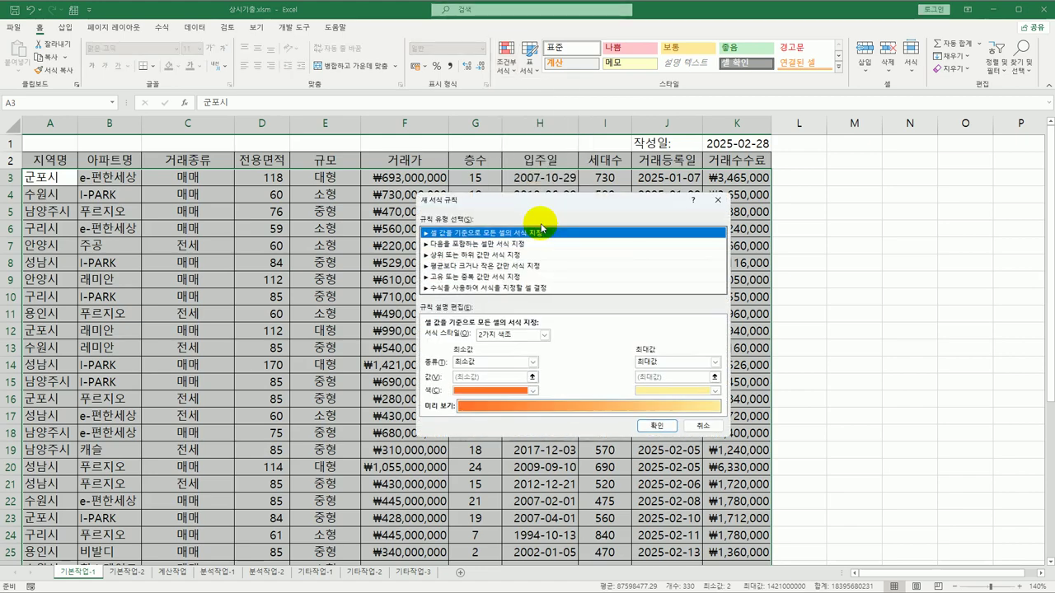
{"action": "left_click_drag", "start_coordinate": [527, 201], "coordinate": [160, 75]}
{"action": "left_click", "coordinate": [211, 216]}
Start the rule's formula as an AND function with $C3="매매" as its first condition, locking only the column
{"action": "left_click", "coordinate": [128, 211]}
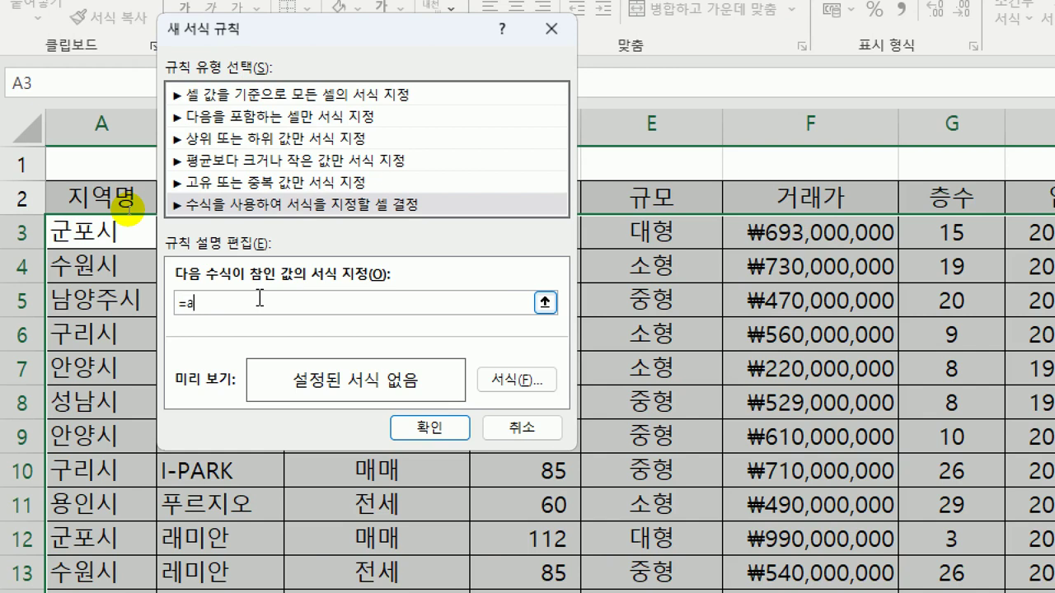
{"action": "type", "text": "nd("}
{"action": "left_click_drag", "start_coordinate": [361, 32], "coordinate": [634, 45]}
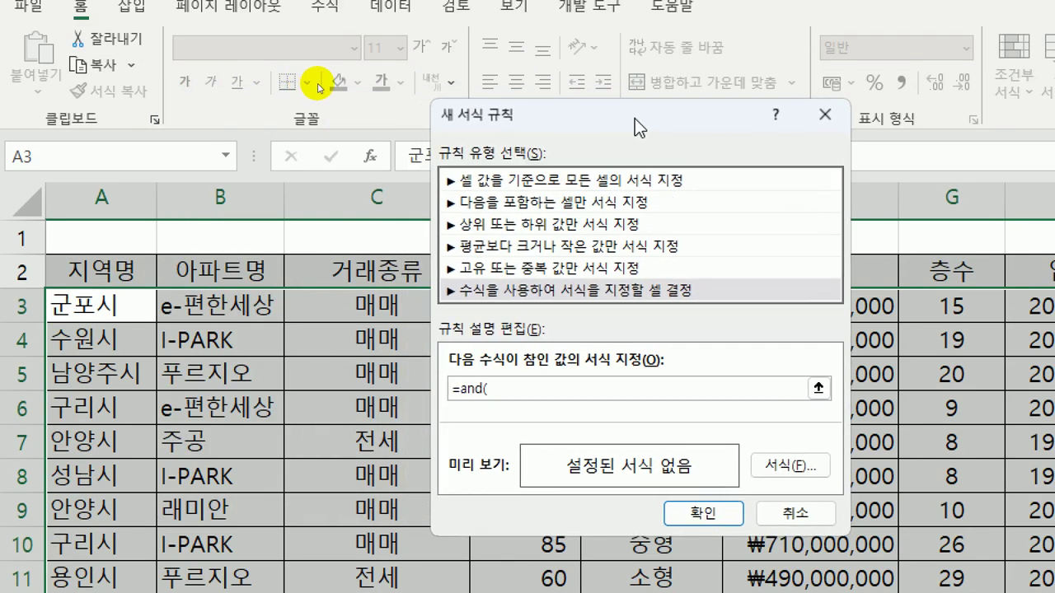
{"action": "left_click", "coordinate": [367, 307]}
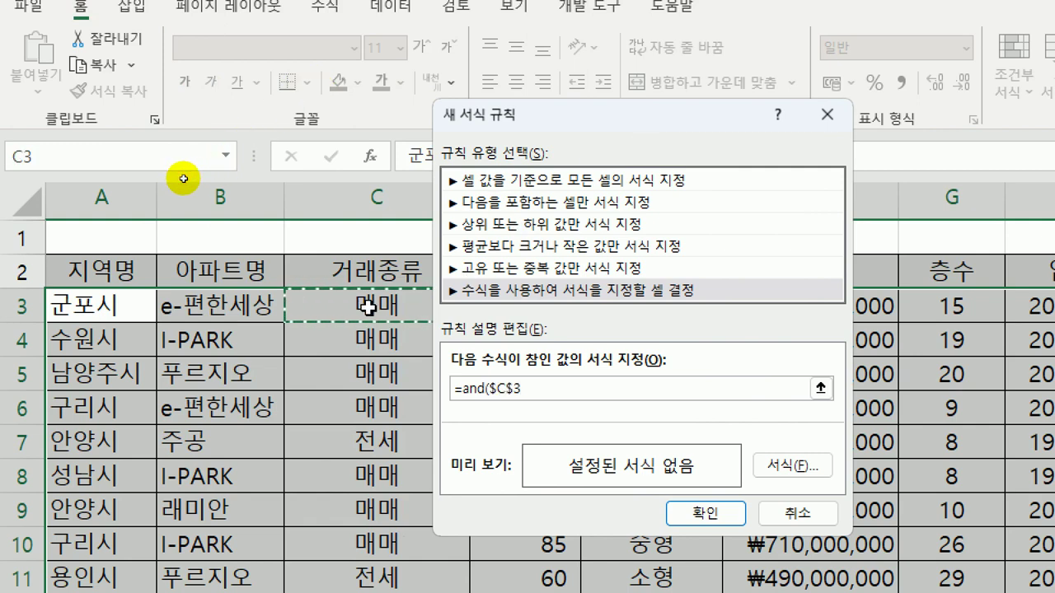
{"action": "key", "text": "F4"}
{"action": "key", "text": "F4"}
{"action": "type", "text": "=\"매매\","}
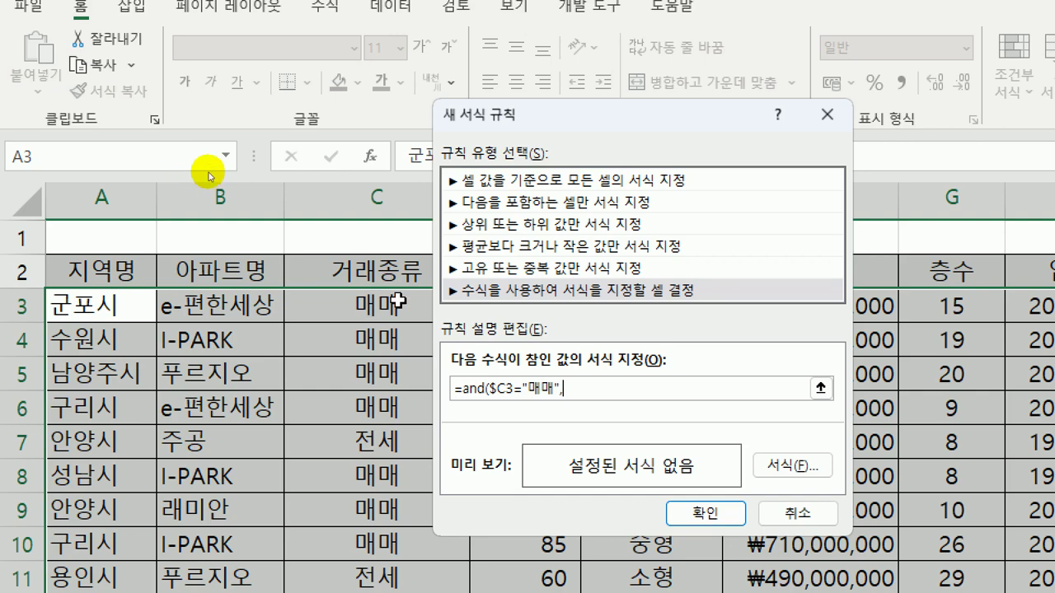
Complete the rule's AND formula with the second condition $D3<=average($D$3:$D$32)
{"action": "left_click_drag", "start_coordinate": [614, 121], "coordinate": [216, 93]}
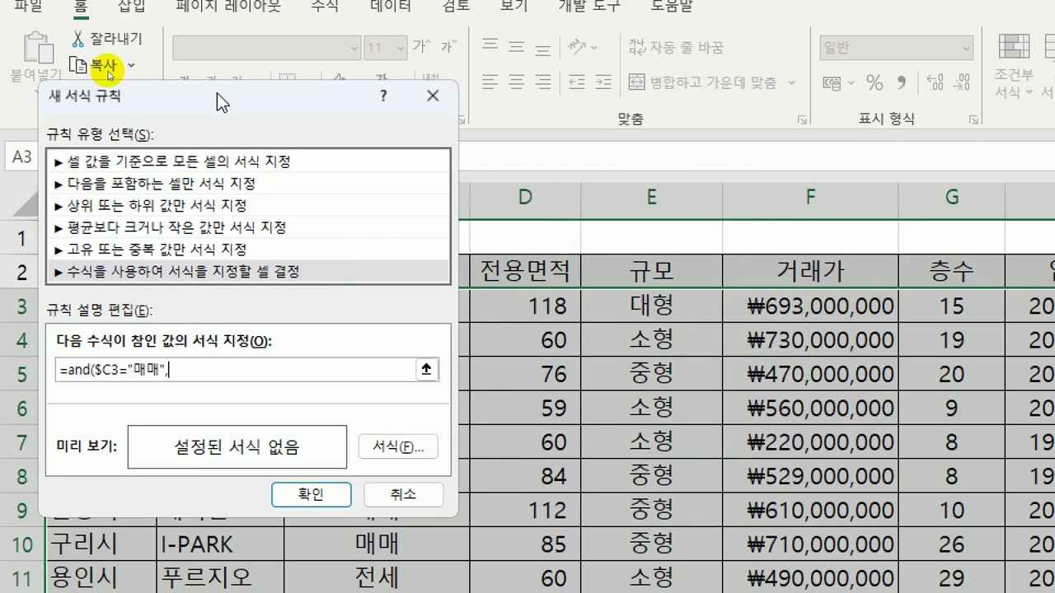
{"action": "left_click", "coordinate": [498, 296]}
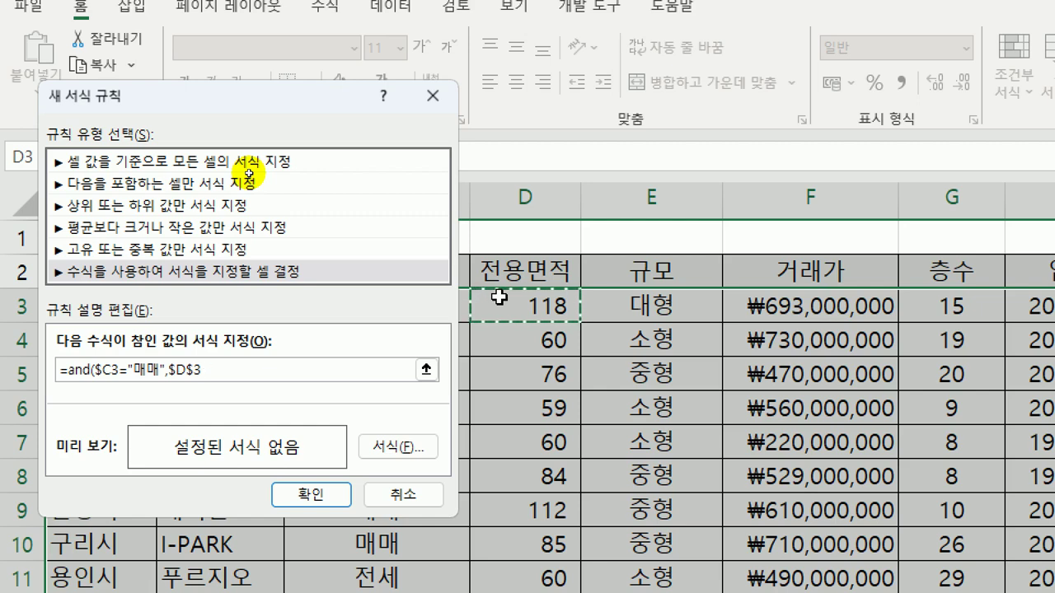
{"action": "key", "text": "F4"}
{"action": "key", "text": "F4"}
{"action": "type", "text": "<=av"}
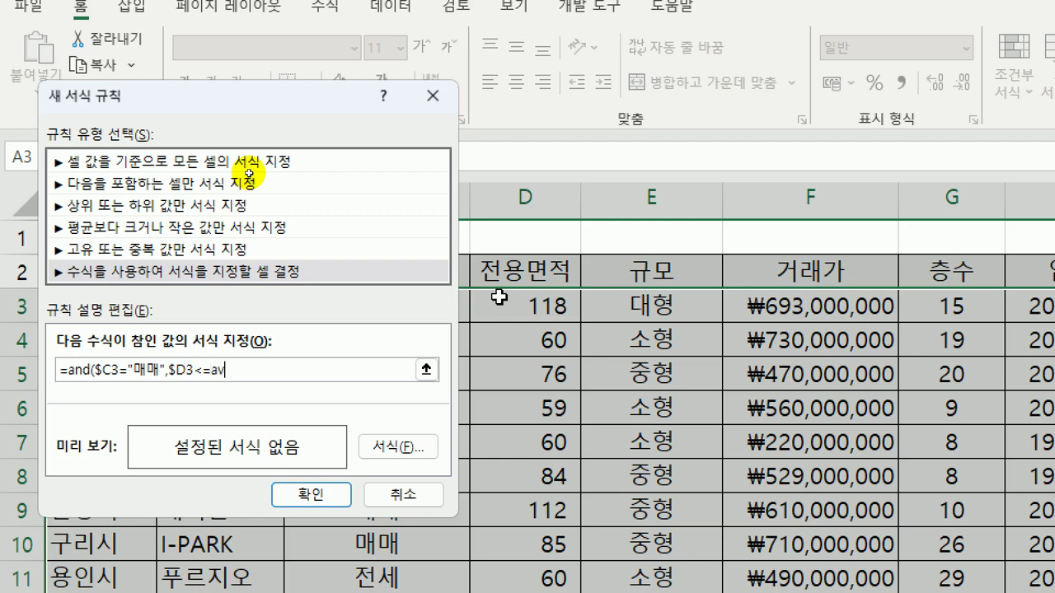
{"action": "type", "text": "erage("}
{"action": "left_click_drag", "start_coordinate": [498, 297], "coordinate": [547, 476]}
{"action": "scroll", "coordinate": [559, 390], "scroll_direction": "up", "scroll_amount": 3}
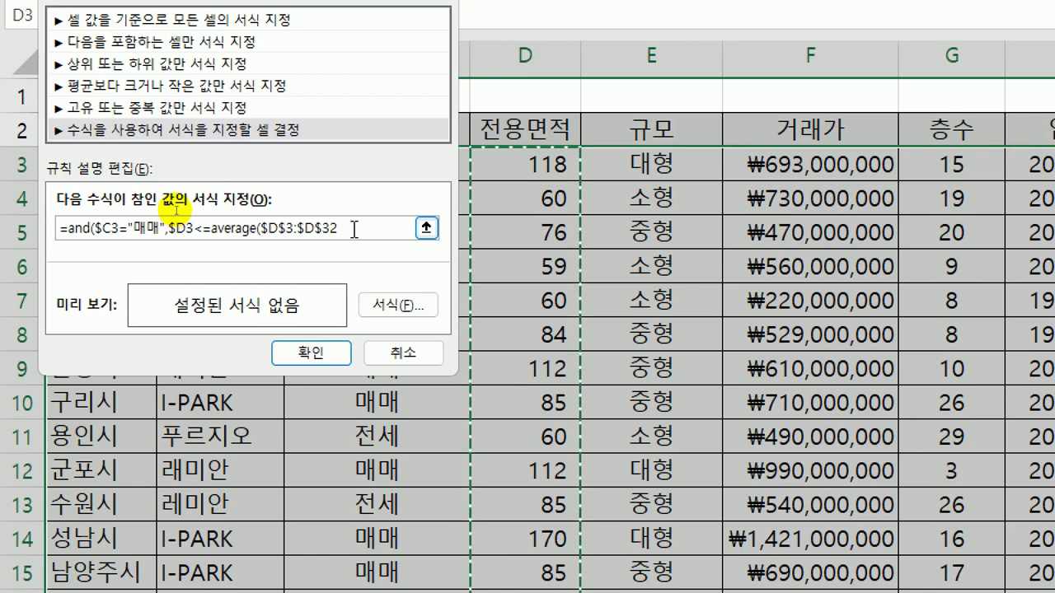
{"action": "type", "text": ")"}
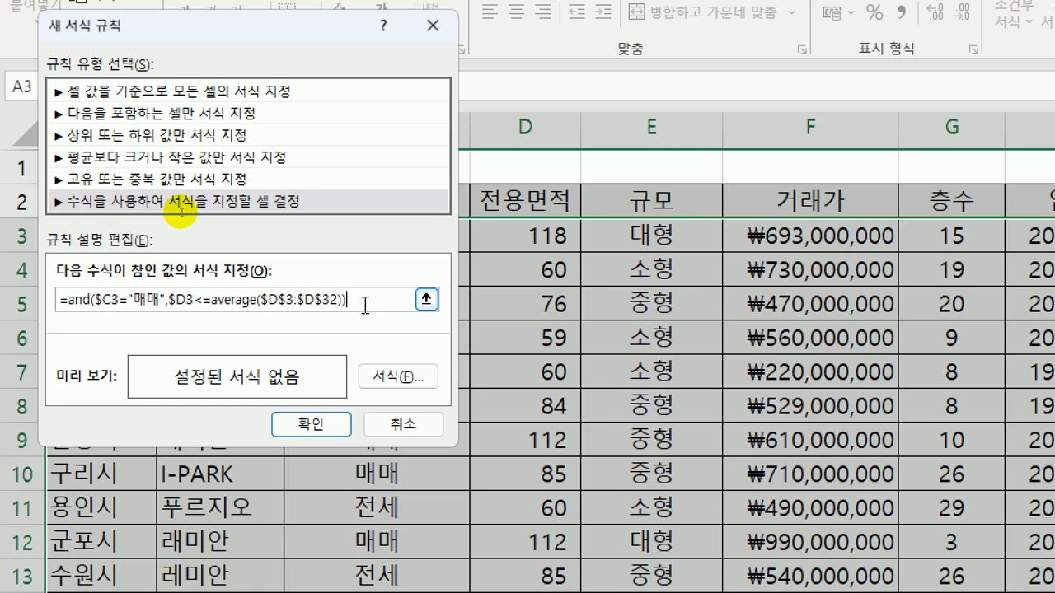
Set the rule's font style to bold (굵게) and its color to standard blue, and apply the conditional formatting rule
{"action": "left_click", "coordinate": [410, 378]}
{"action": "left_click_drag", "start_coordinate": [945, 159], "coordinate": [289, 58]}
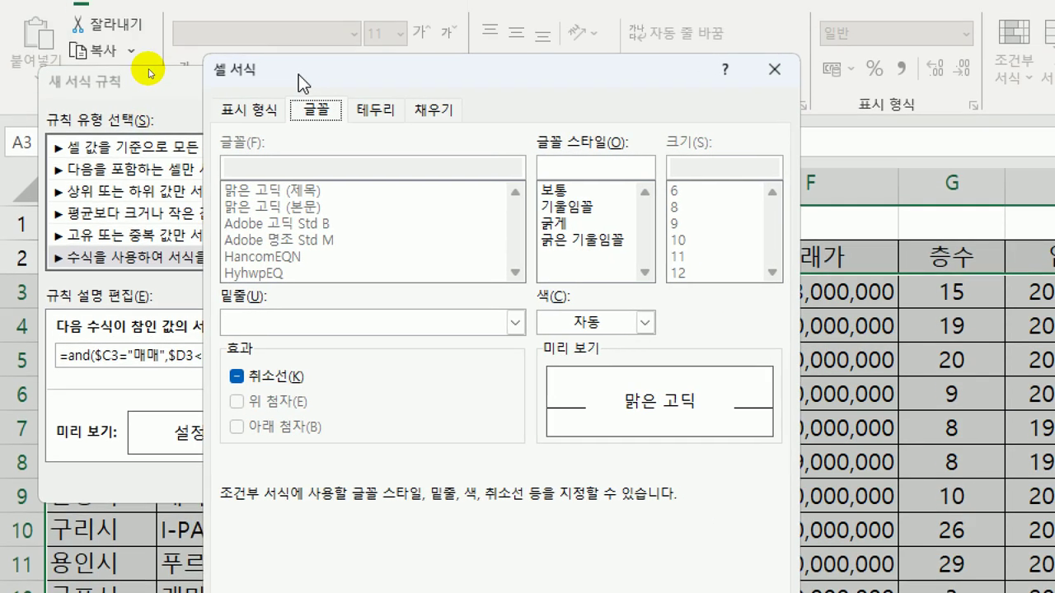
{"action": "left_click", "coordinate": [575, 224]}
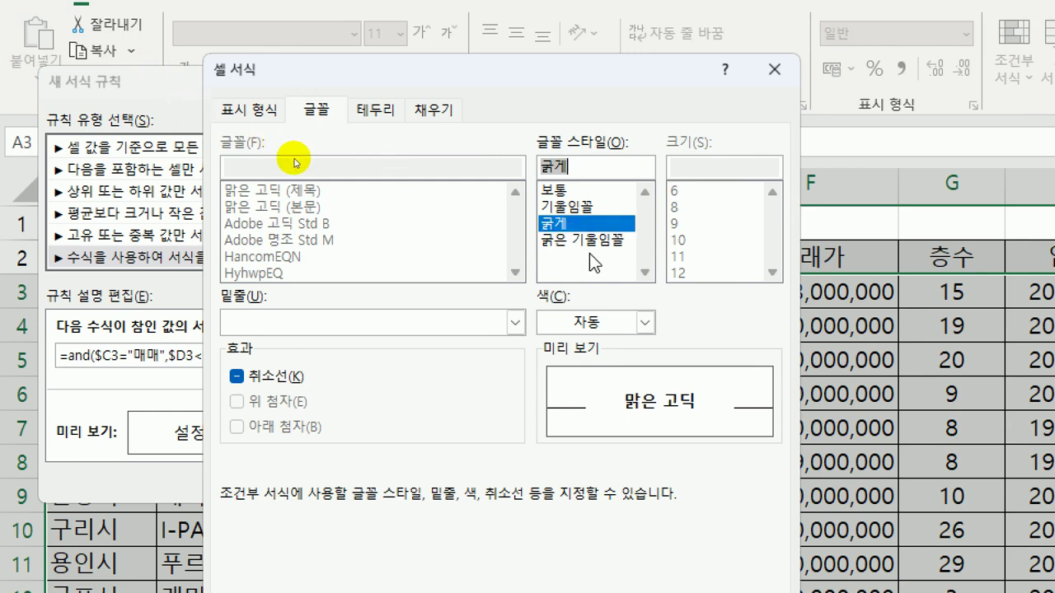
{"action": "left_click", "coordinate": [646, 322]}
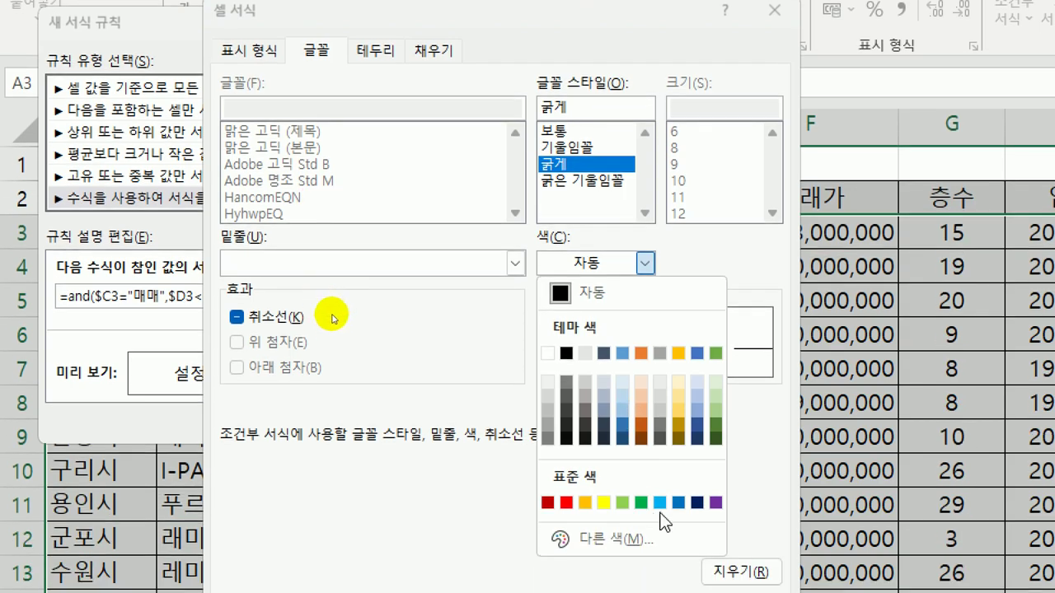
{"action": "left_click", "coordinate": [677, 502]}
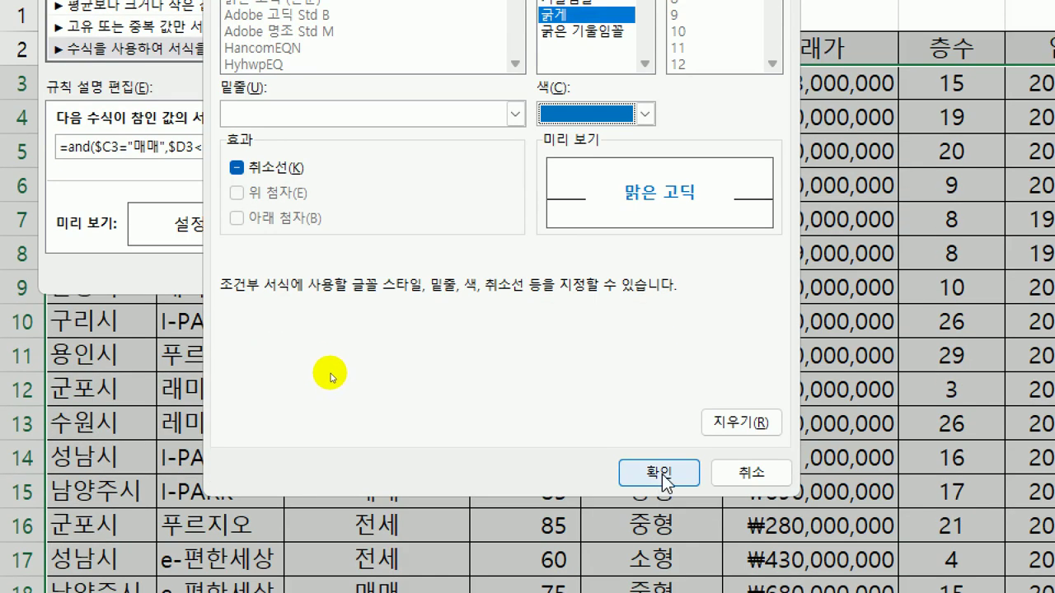
{"action": "left_click", "coordinate": [661, 471]}
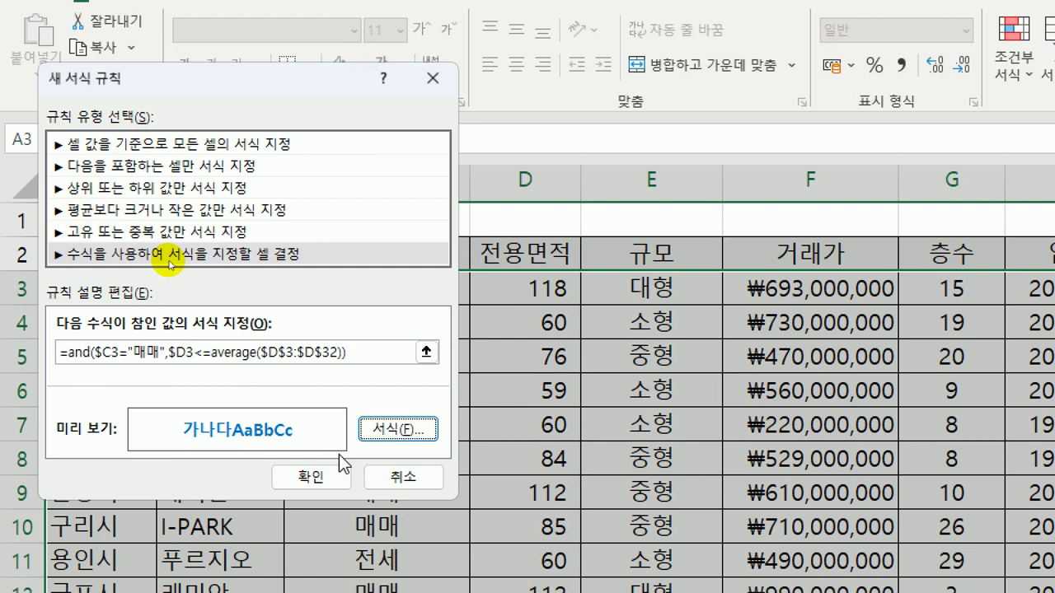
{"action": "left_click", "coordinate": [321, 480]}
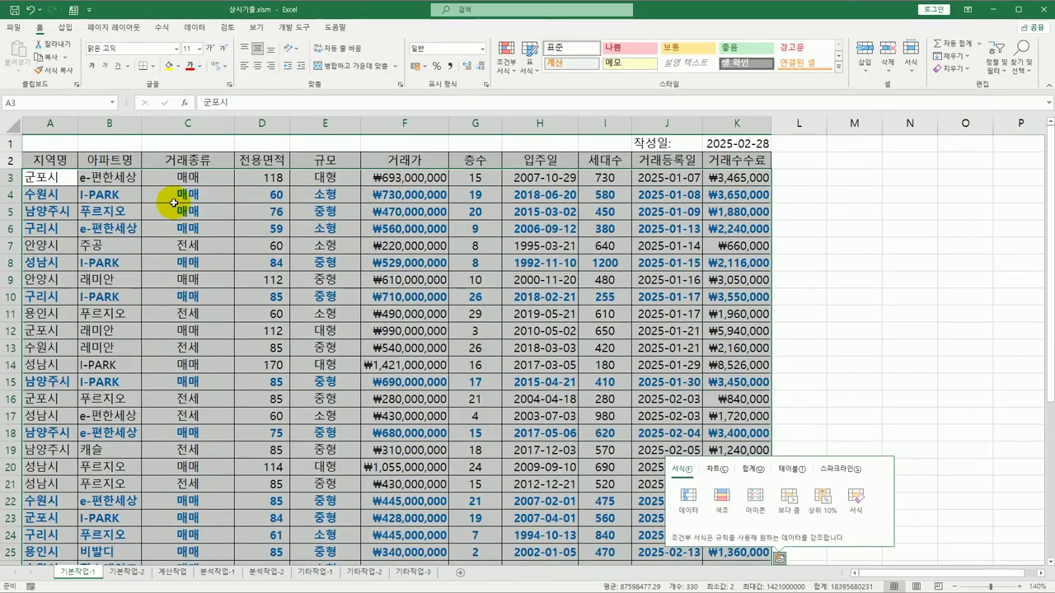
On the 기본작업-2 sheet, set the page to be centered horizontally (가로) when printed
{"action": "left_click", "coordinate": [696, 358]}
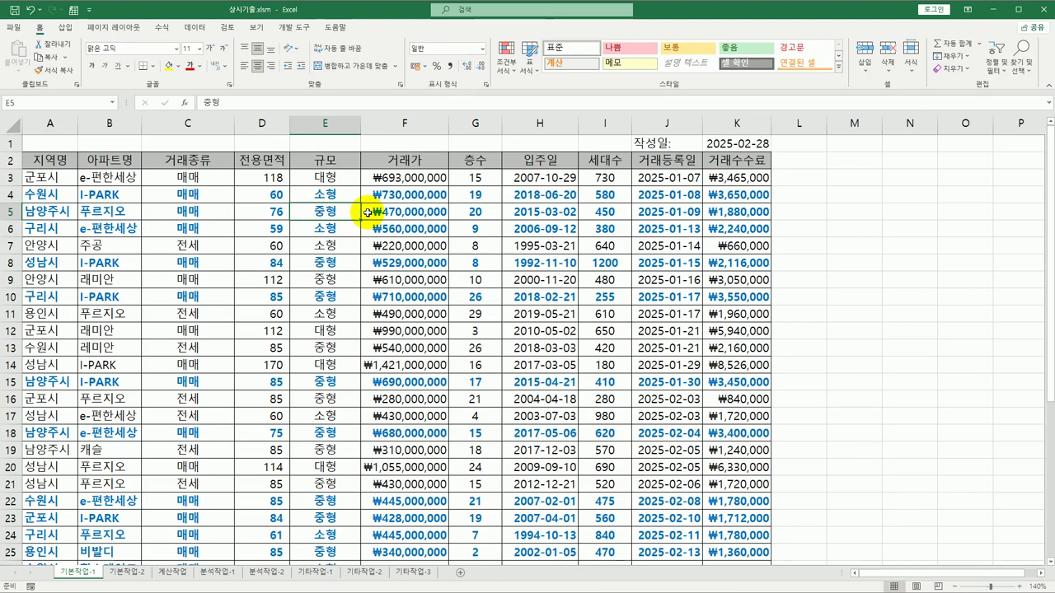
{"action": "left_click", "coordinate": [126, 571]}
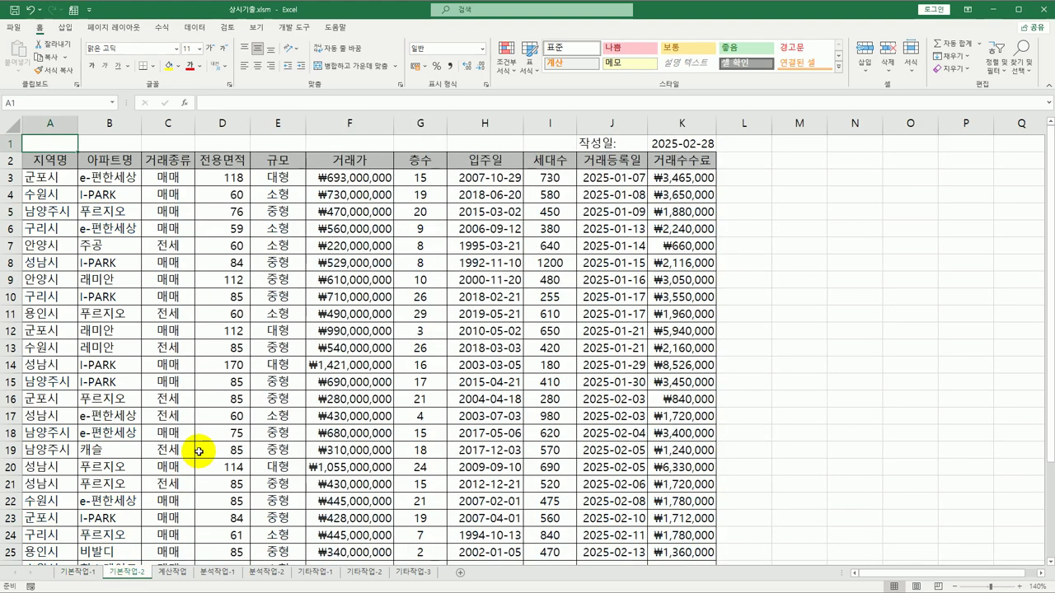
{"action": "left_click", "coordinate": [114, 26]}
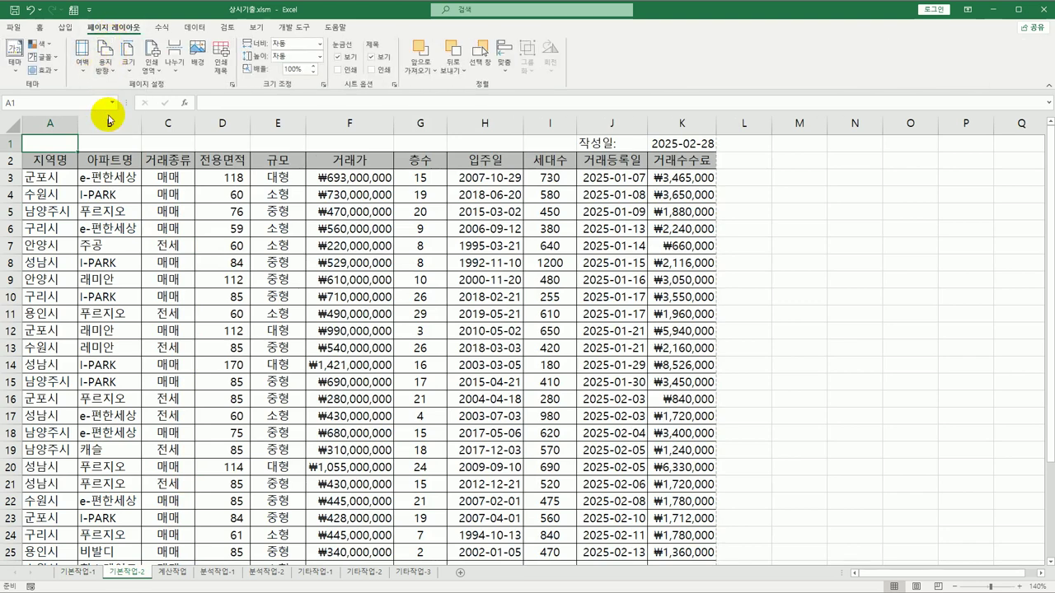
{"action": "left_click", "coordinate": [232, 85]}
{"action": "left_click", "coordinate": [56, 36]}
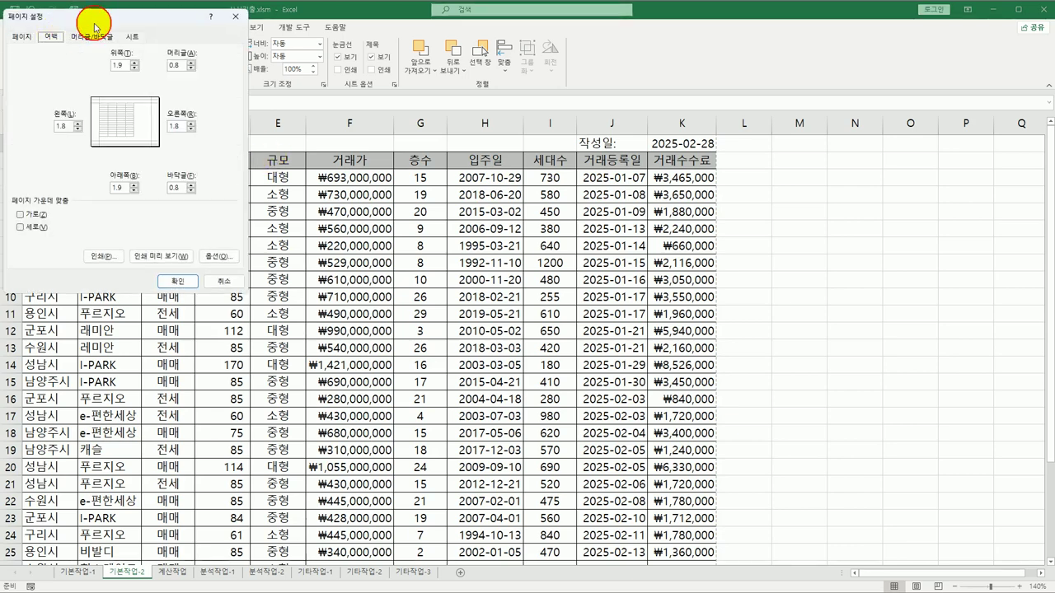
{"action": "left_click_drag", "start_coordinate": [95, 18], "coordinate": [280, 75]}
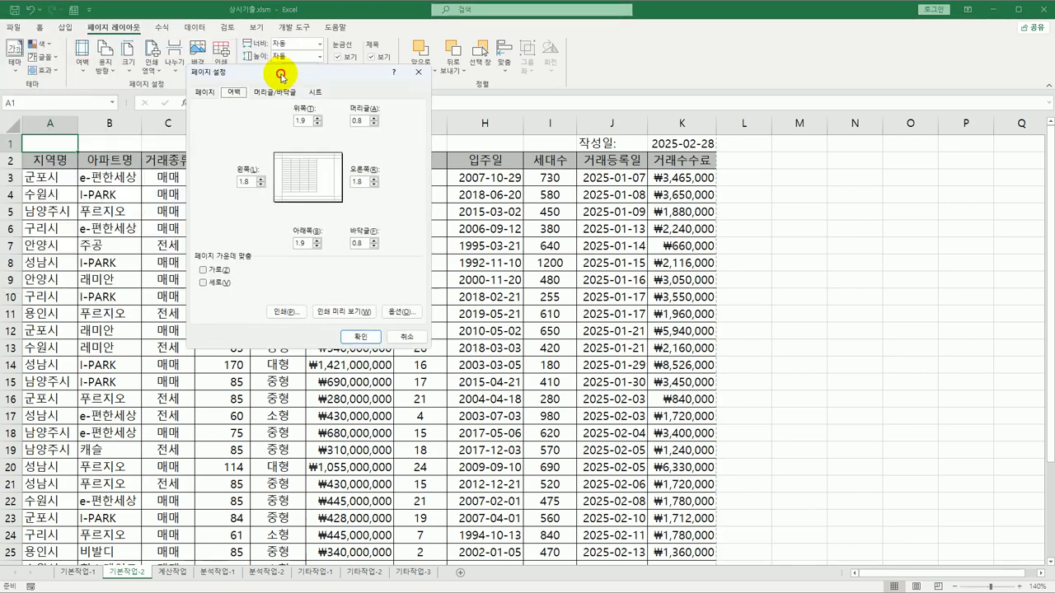
{"action": "left_click", "coordinate": [218, 272]}
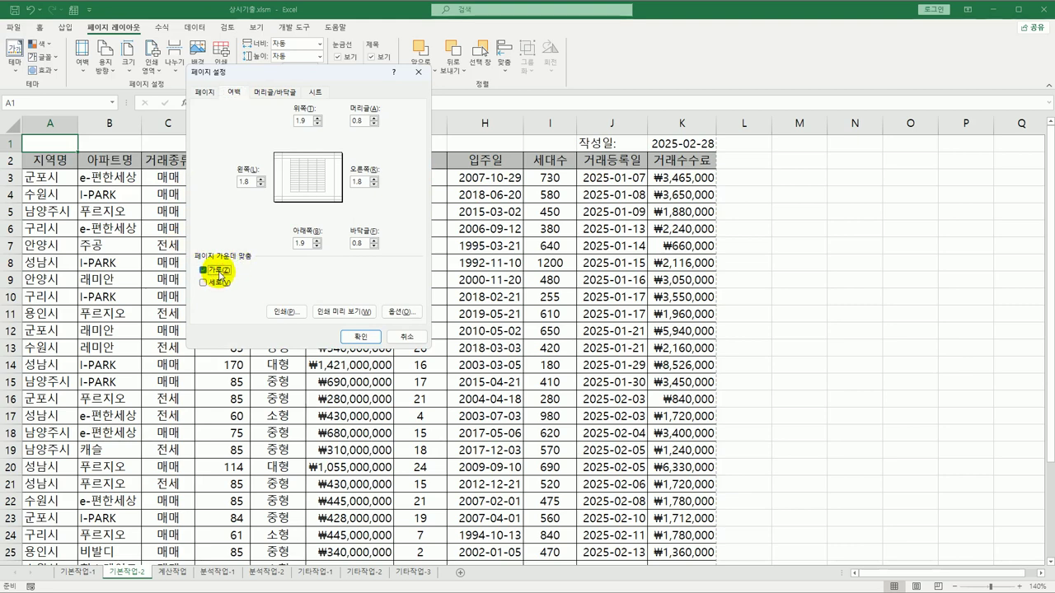
Add a custom footer whose center section holds the page number followed by 페이지, as &[페이지 번호]페이지
{"action": "left_click", "coordinate": [271, 93]}
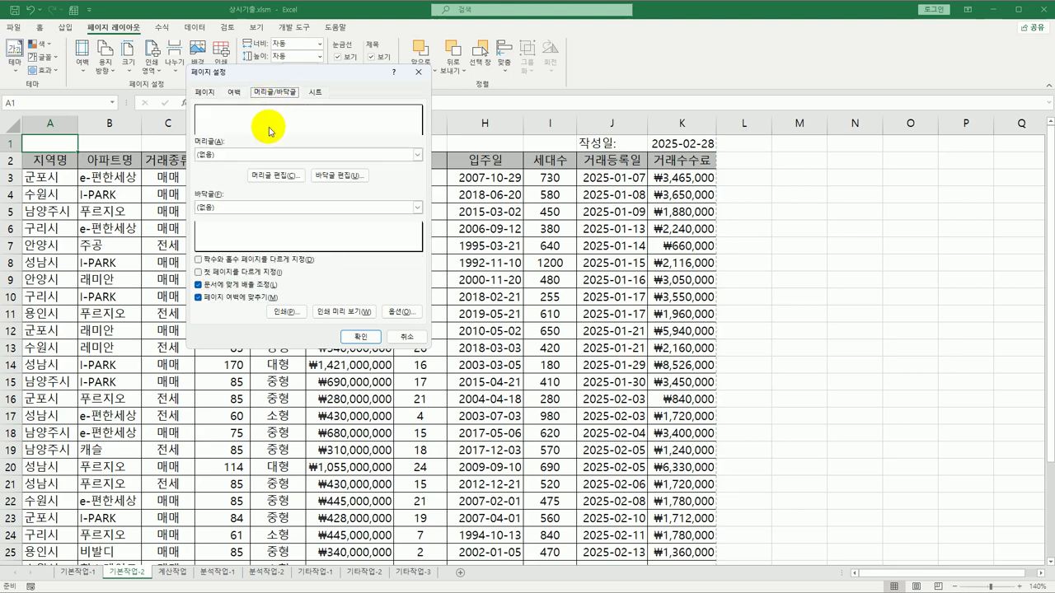
{"action": "left_click", "coordinate": [339, 175]}
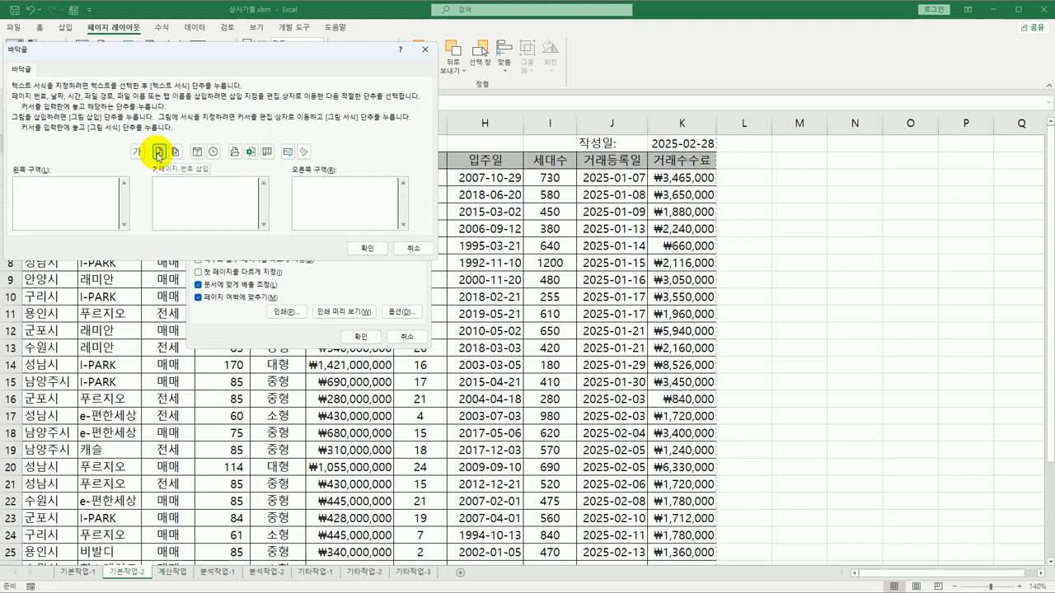
{"action": "left_click", "coordinate": [158, 152]}
{"action": "type", "text": "페이"}
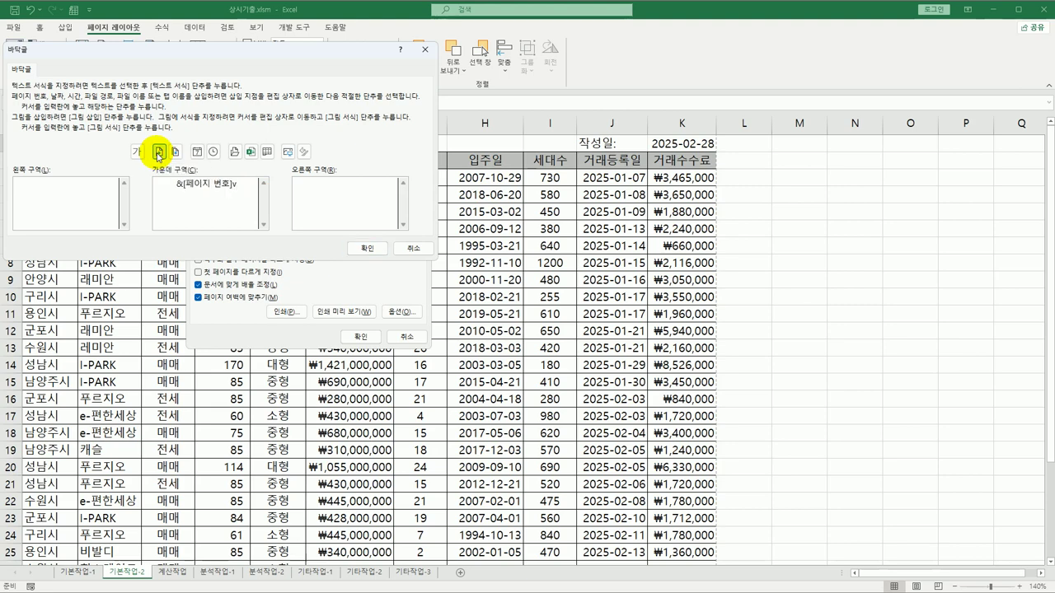
{"action": "type", "text": "지"}
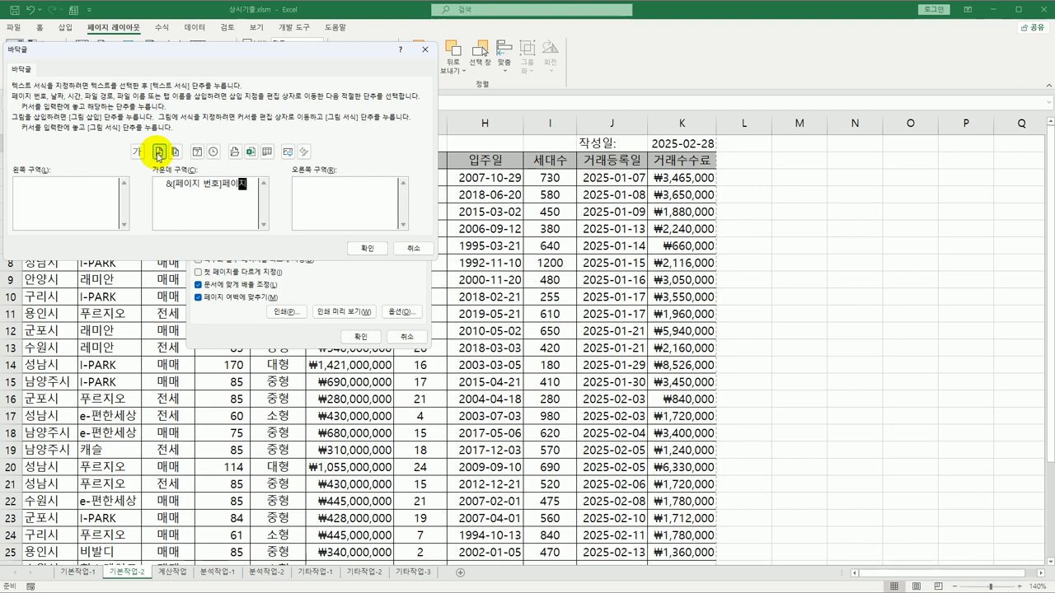
{"action": "left_click", "coordinate": [359, 246]}
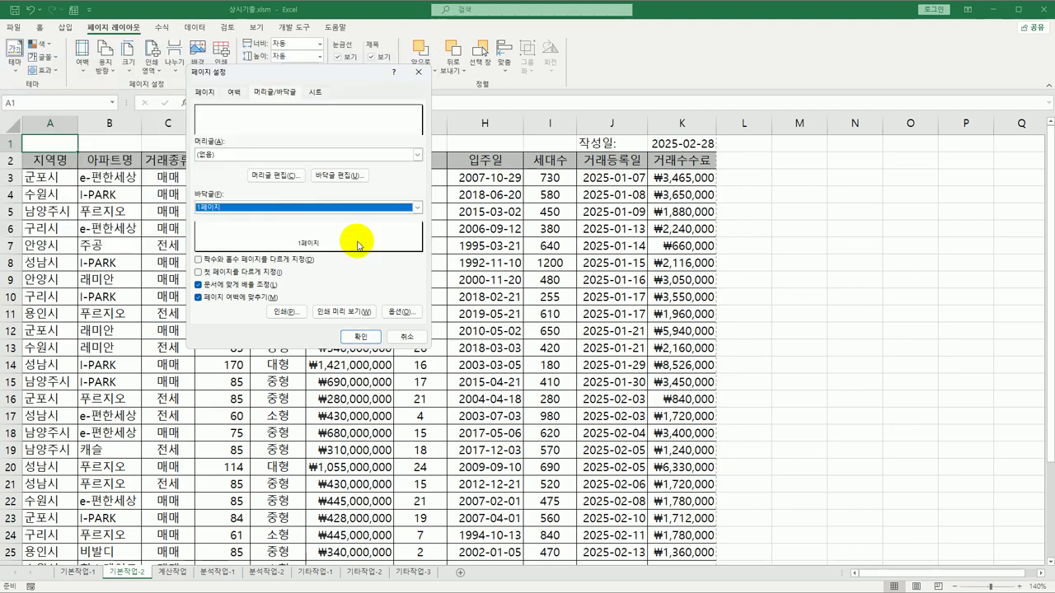
Set the print area to $A$1:$K$32 with rows $1:$2 repeated on every page, and apply the page setup
{"action": "left_click", "coordinate": [316, 91]}
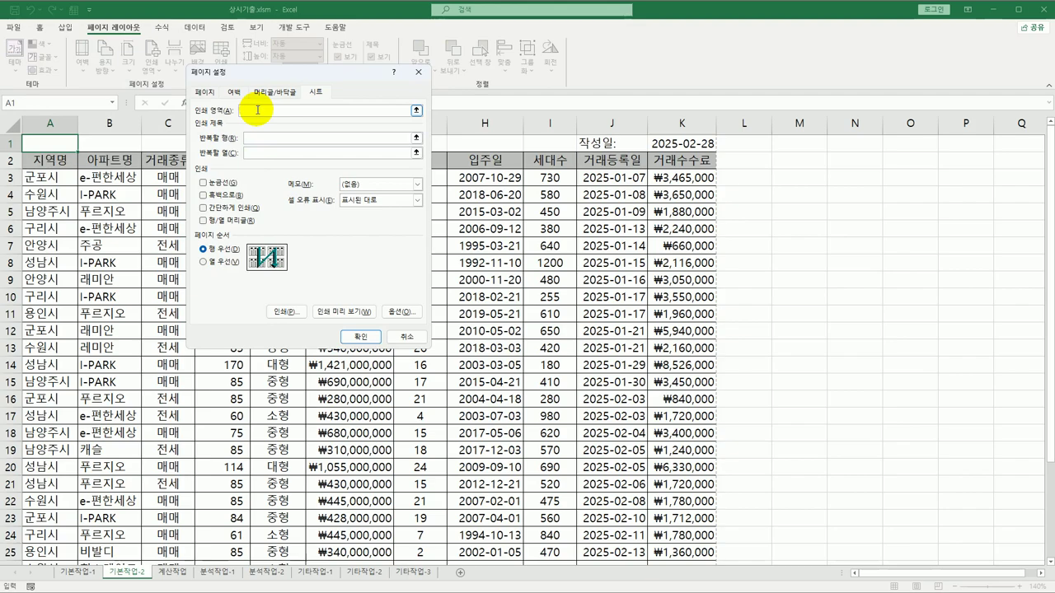
{"action": "left_click_drag", "start_coordinate": [66, 143], "coordinate": [676, 586]}
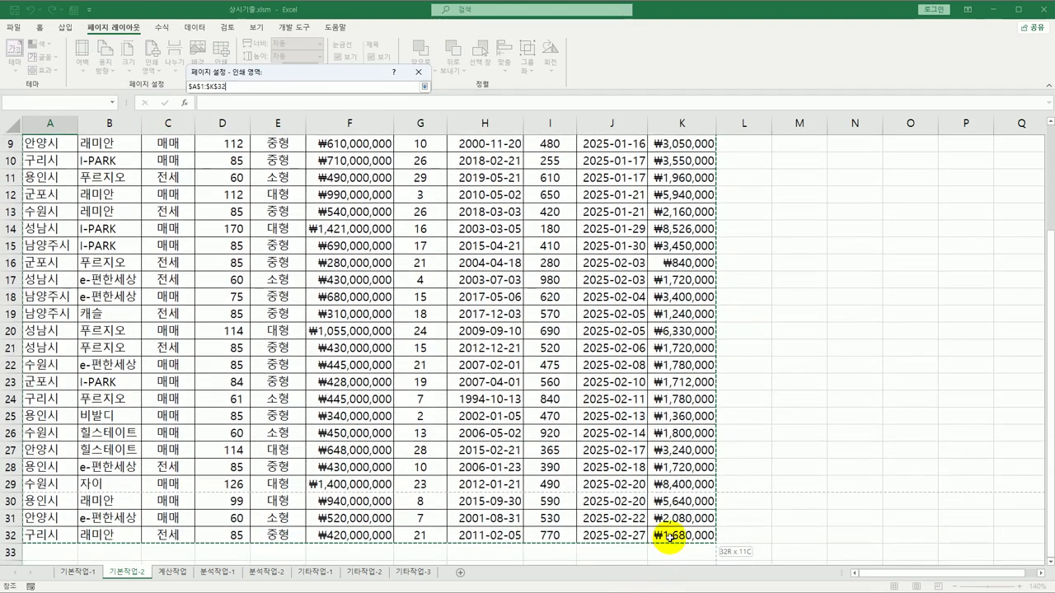
{"action": "left_click", "coordinate": [249, 138]}
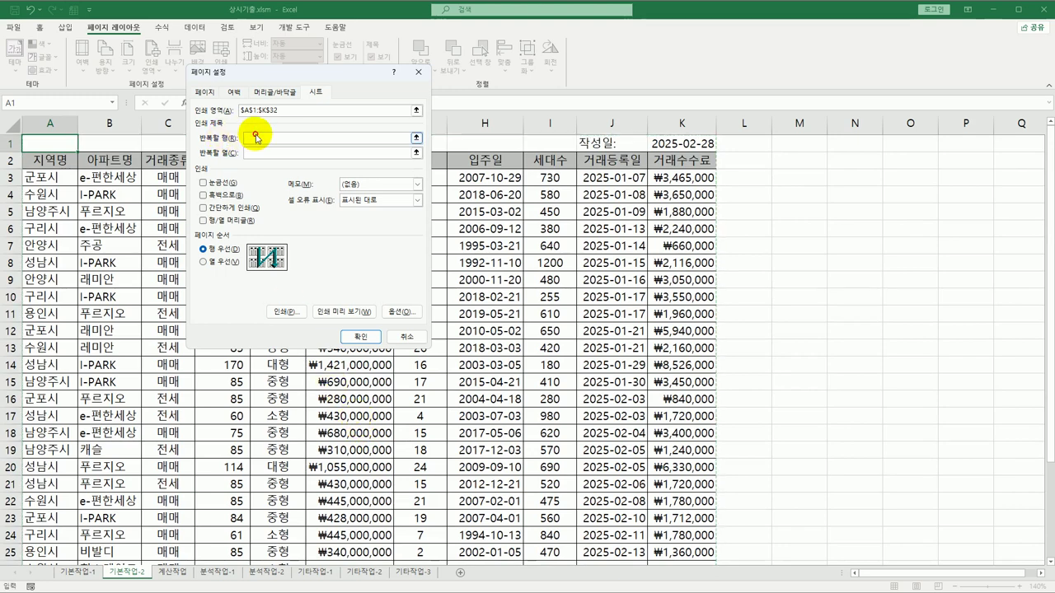
{"action": "left_click_drag", "start_coordinate": [14, 158], "coordinate": [14, 144]}
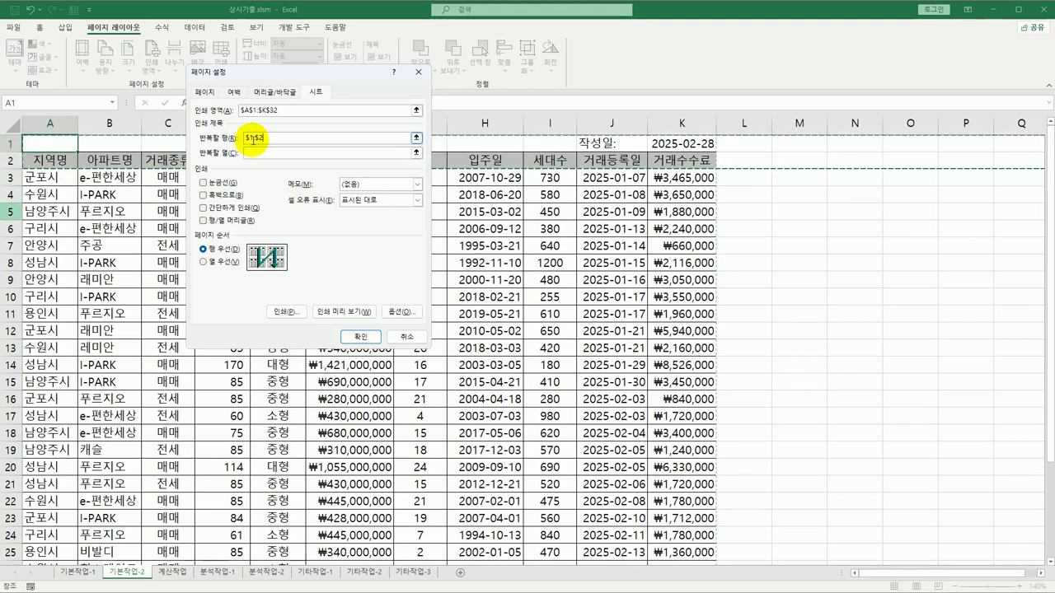
{"action": "left_click", "coordinate": [351, 338]}
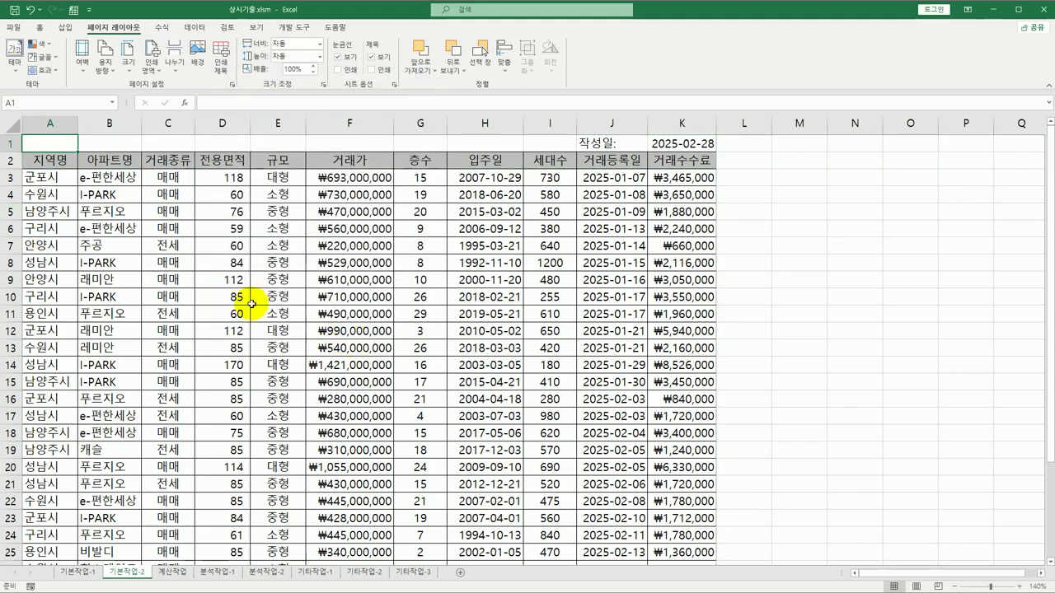
Check both pages of the 기본작업-2 sheet in the print preview and return to the worksheet
{"action": "left_click", "coordinate": [13, 27]}
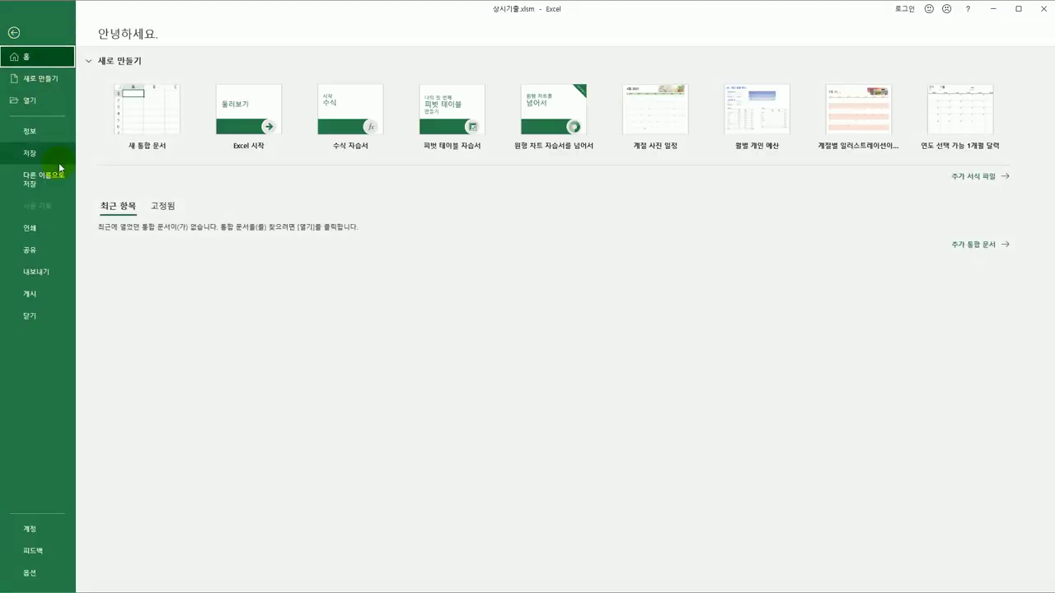
{"action": "left_click", "coordinate": [55, 232]}
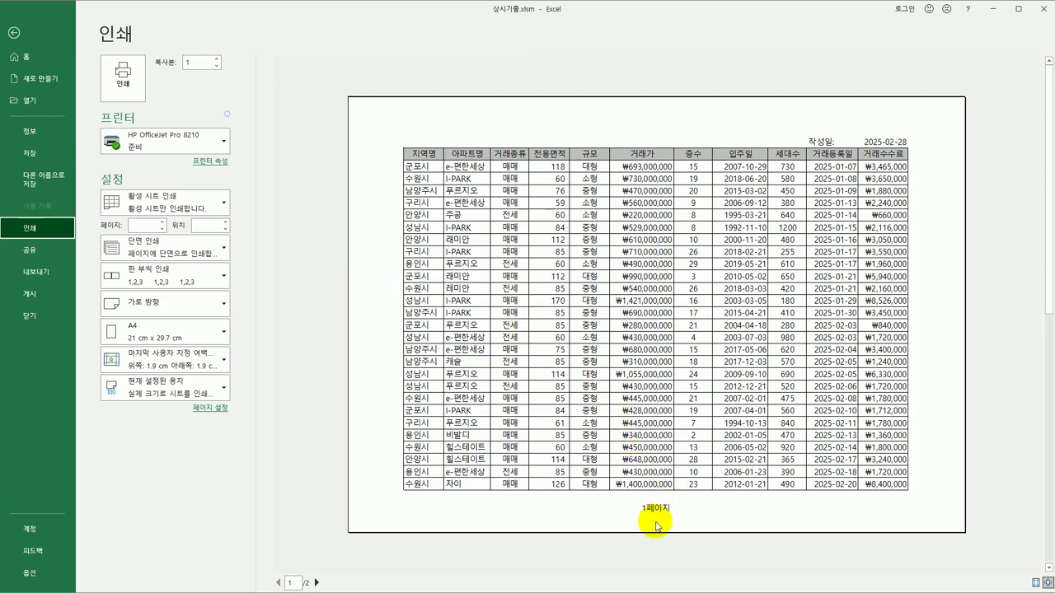
{"action": "left_click", "coordinate": [316, 583]}
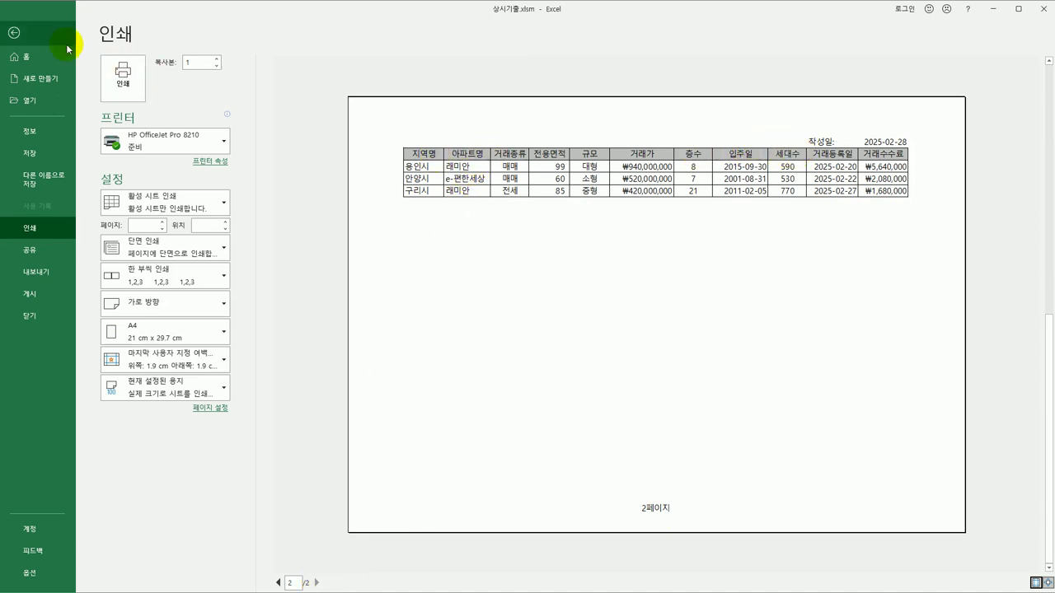
{"action": "left_click", "coordinate": [13, 34]}
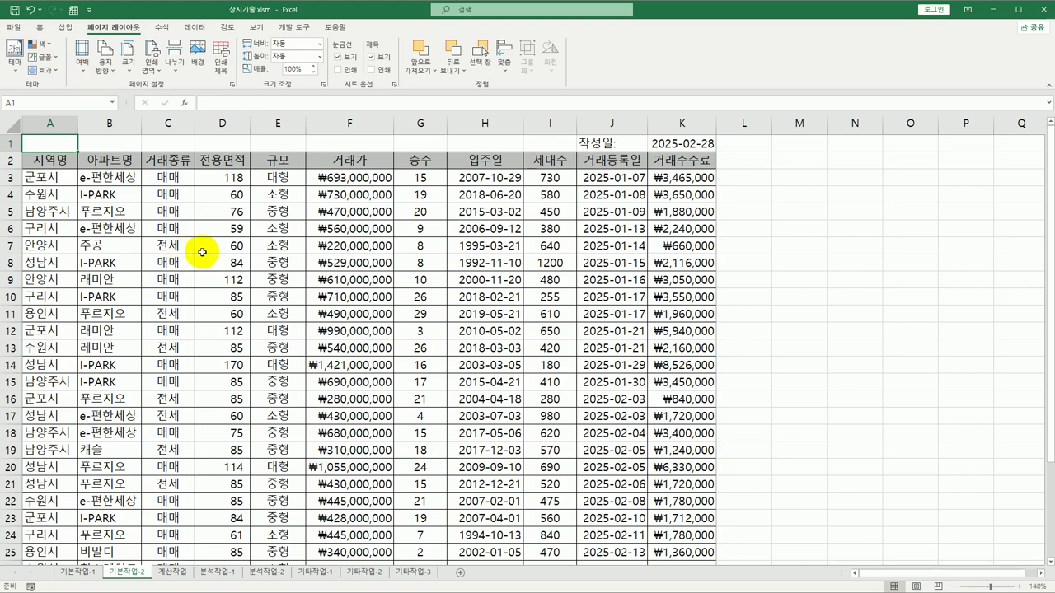
On the 계산작업 sheet, examine the 거래종류 and 거래가 columns and the fee rates and maximum fees by transaction type in [표4]
{"action": "left_click", "coordinate": [173, 571]}
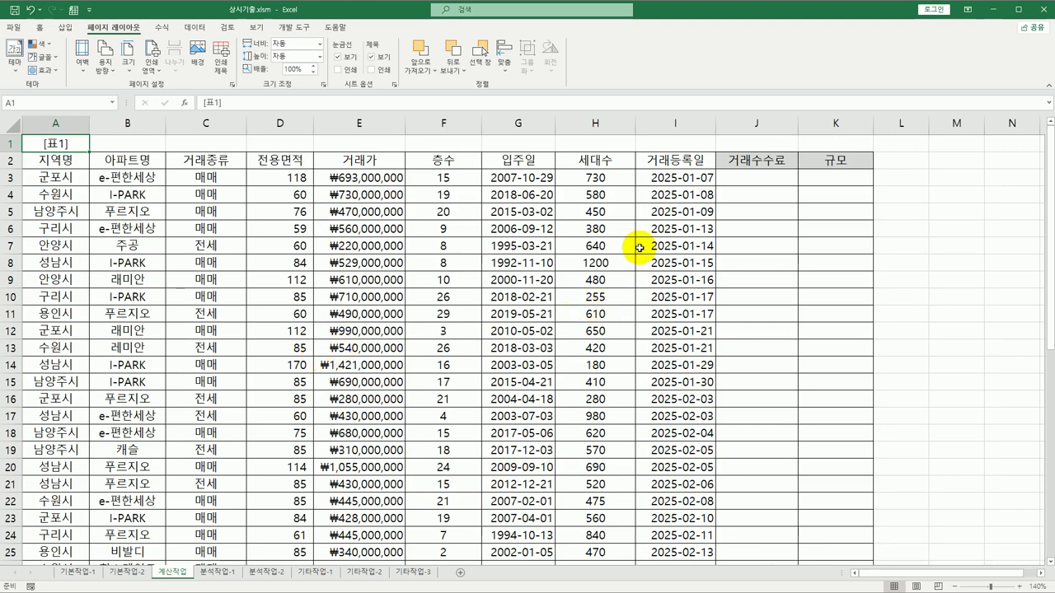
{"action": "left_click", "coordinate": [224, 177]}
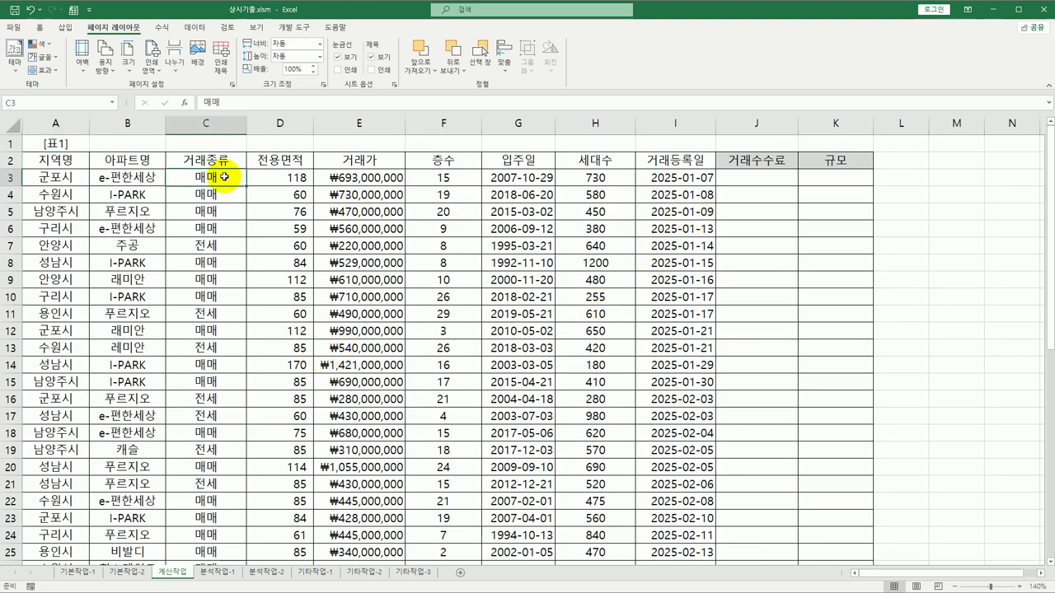
{"action": "left_click", "coordinate": [396, 176]}
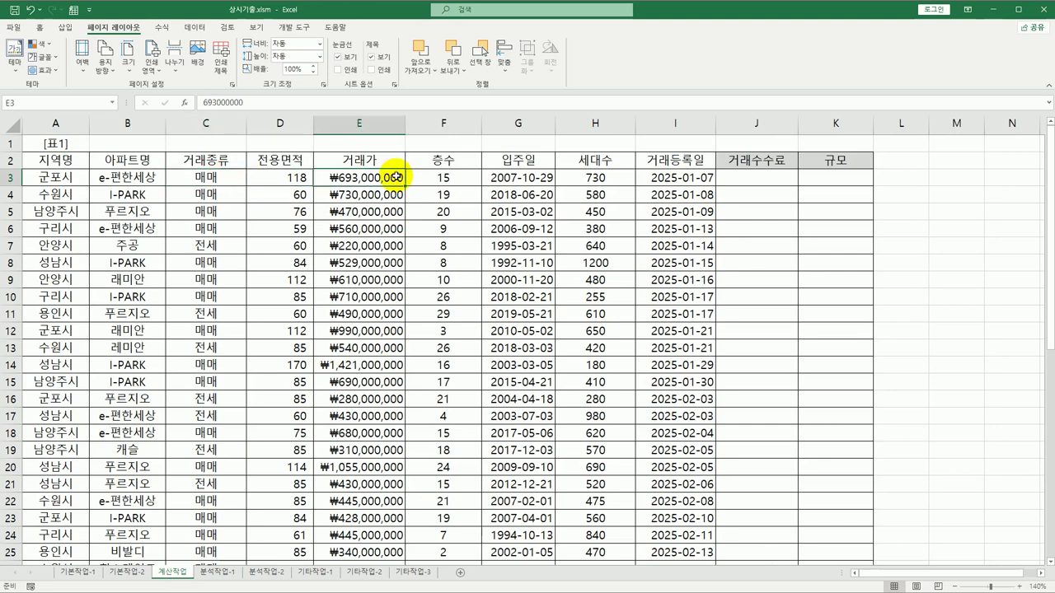
{"action": "scroll", "coordinate": [407, 236], "scroll_direction": "down", "scroll_amount": 6}
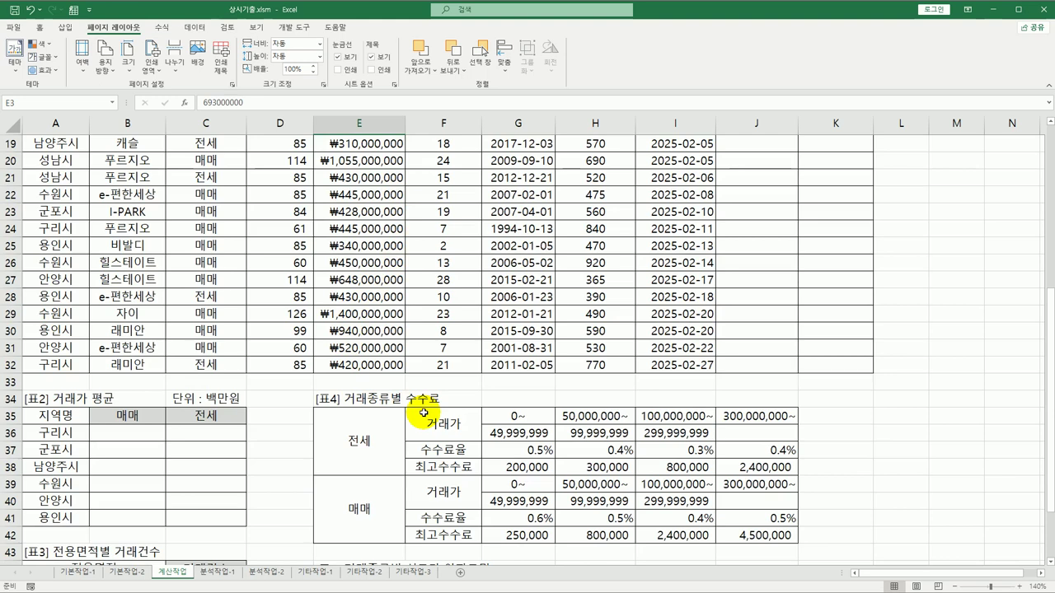
{"action": "scroll", "coordinate": [603, 342], "scroll_direction": "up", "scroll_amount": 6}
{"action": "left_click", "coordinate": [747, 180]}
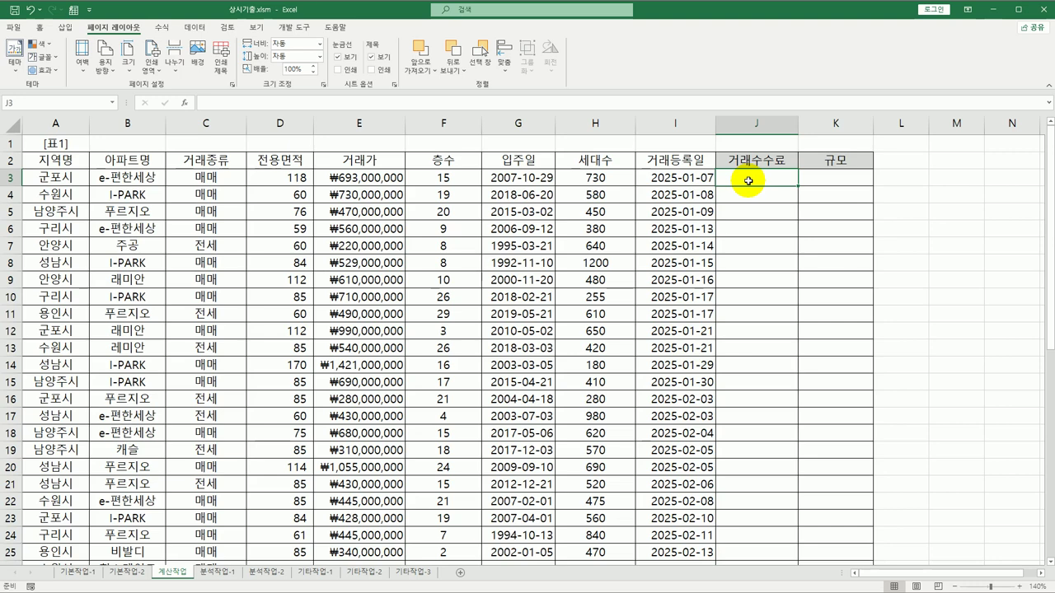
{"action": "left_click", "coordinate": [233, 176]}
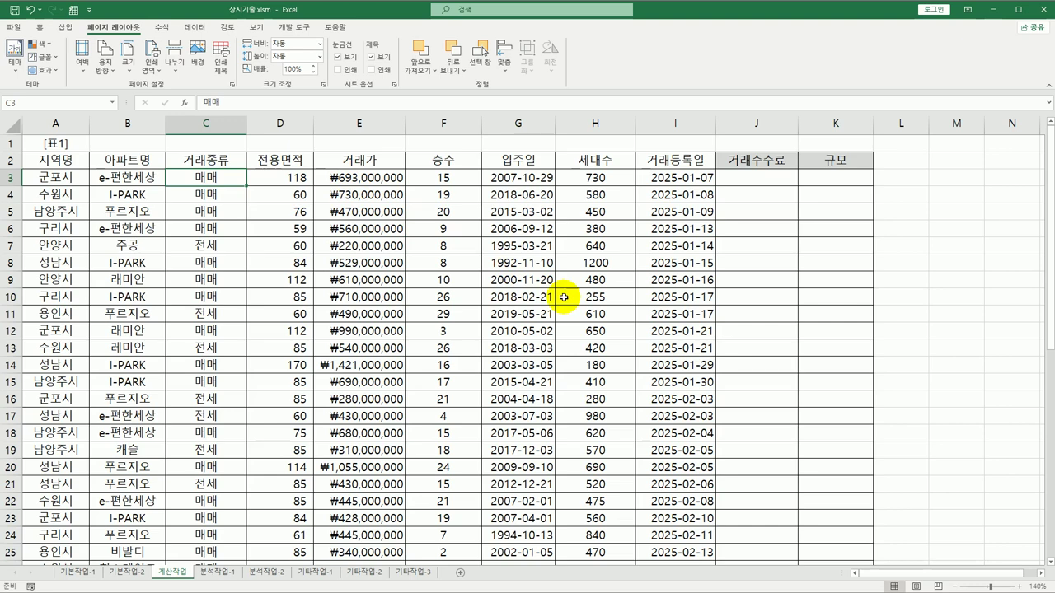
{"action": "scroll", "coordinate": [565, 297], "scroll_direction": "down", "scroll_amount": 6}
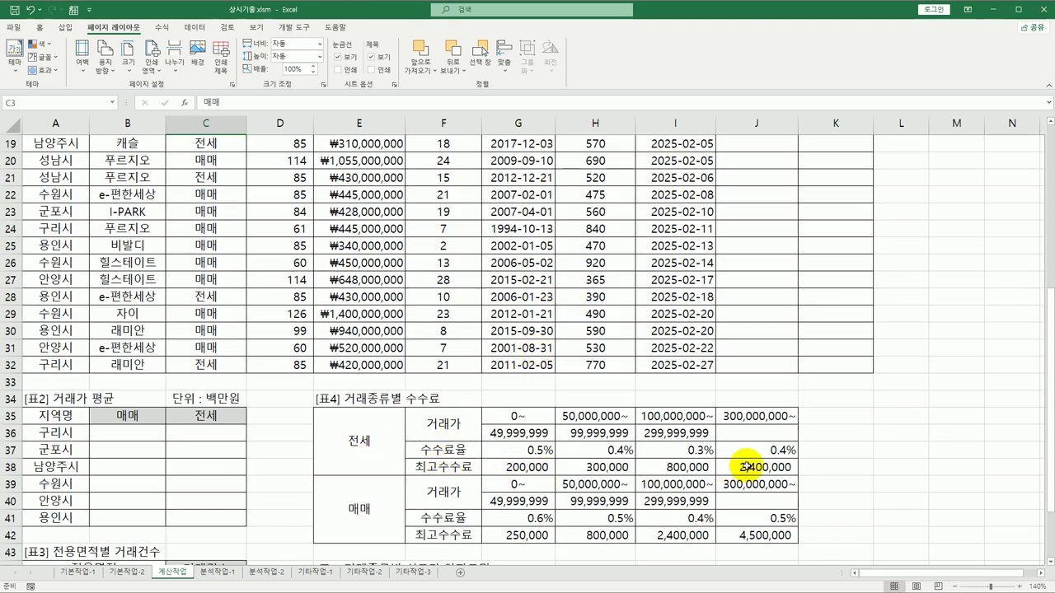
{"action": "scroll", "coordinate": [650, 514], "scroll_direction": "up", "scroll_amount": 6}
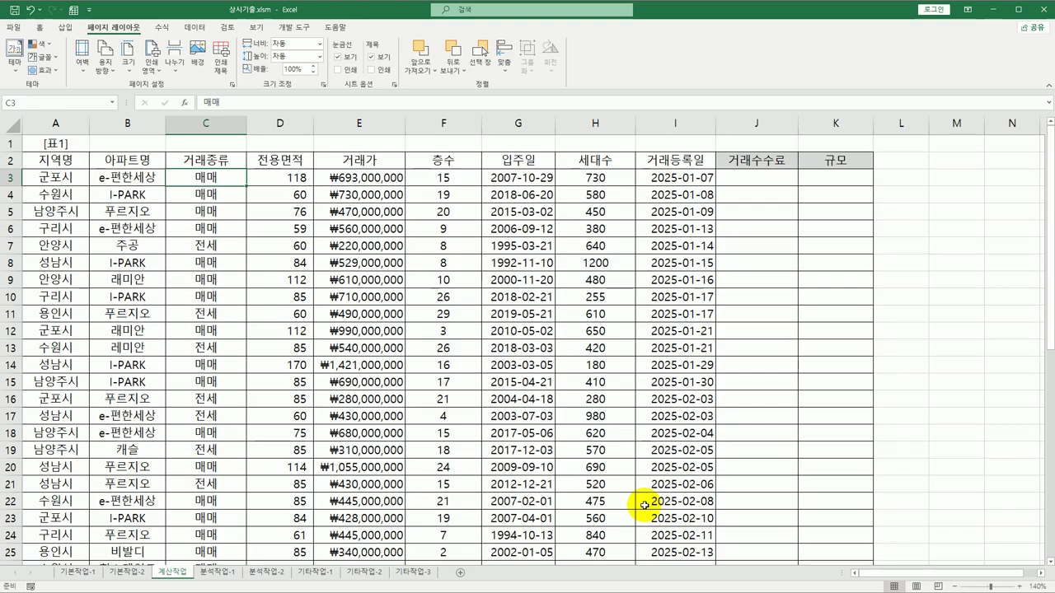
{"action": "scroll", "coordinate": [643, 505], "scroll_direction": "down", "scroll_amount": 6}
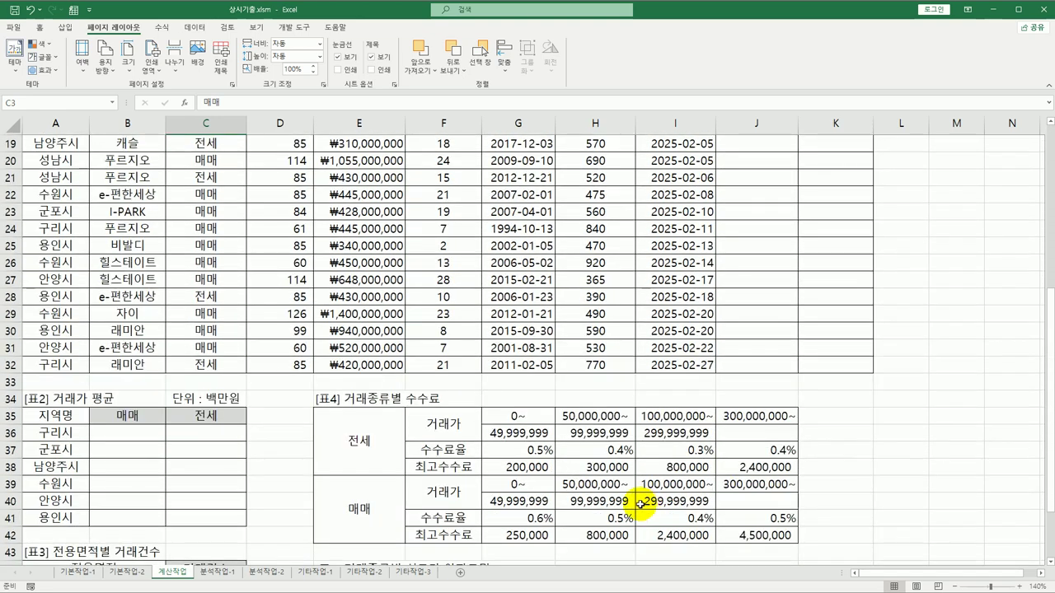
{"action": "left_click_drag", "start_coordinate": [490, 537], "coordinate": [718, 537]}
{"action": "left_click_drag", "start_coordinate": [519, 466], "coordinate": [740, 469]}
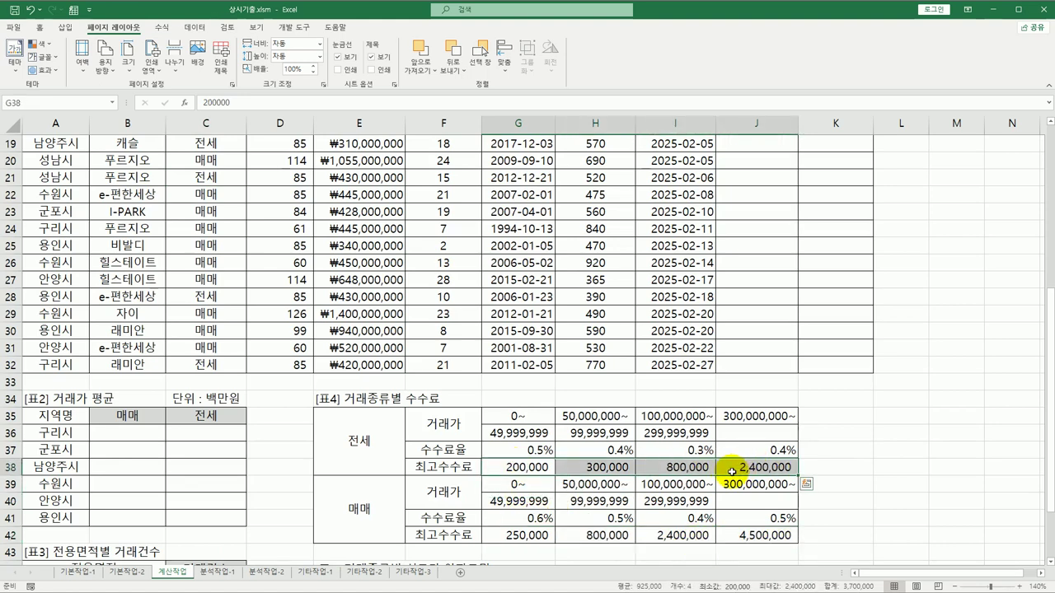
{"action": "scroll", "coordinate": [736, 470], "scroll_direction": "up", "scroll_amount": 6}
Begin the 거래수수료 formula in J3 with =min(E3*HLOOKUP(, multiplying the 거래가 by a looked-up rate
{"action": "left_click", "coordinate": [734, 181]}
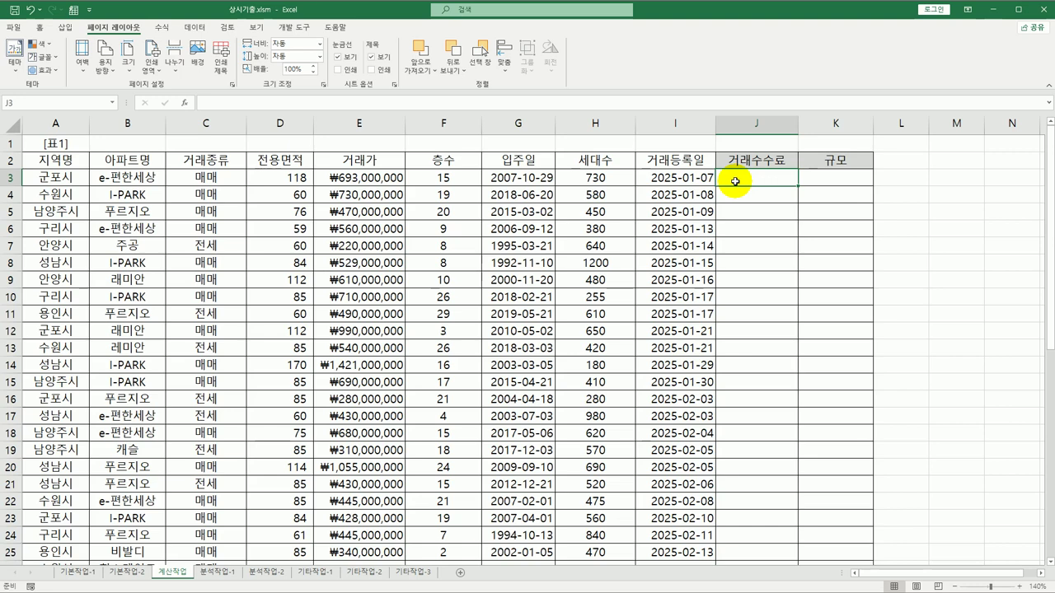
{"action": "type", "text": "="}
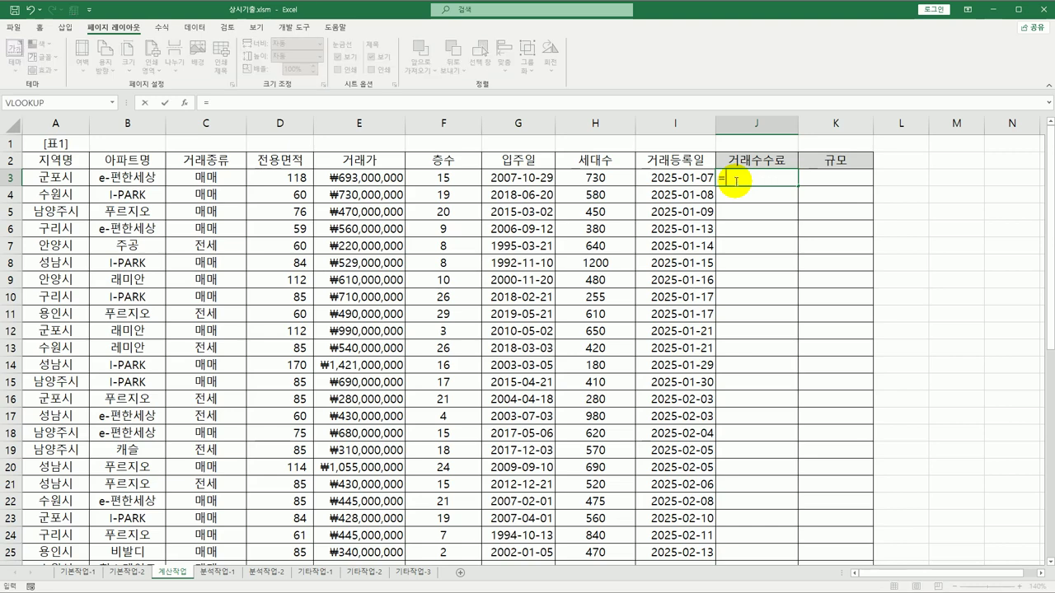
{"action": "type", "text": "min("}
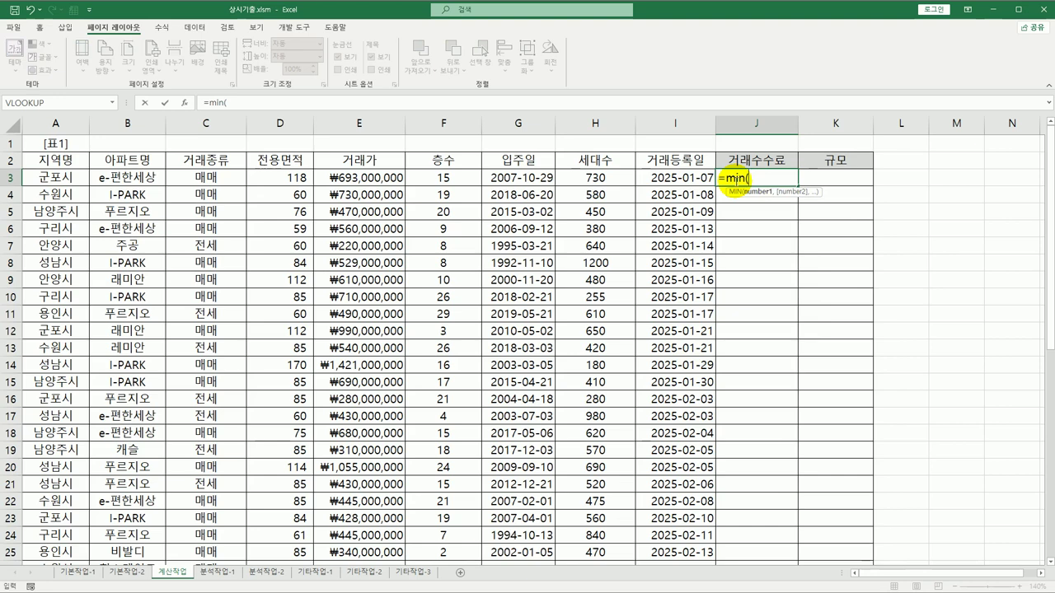
{"action": "left_click", "coordinate": [401, 175]}
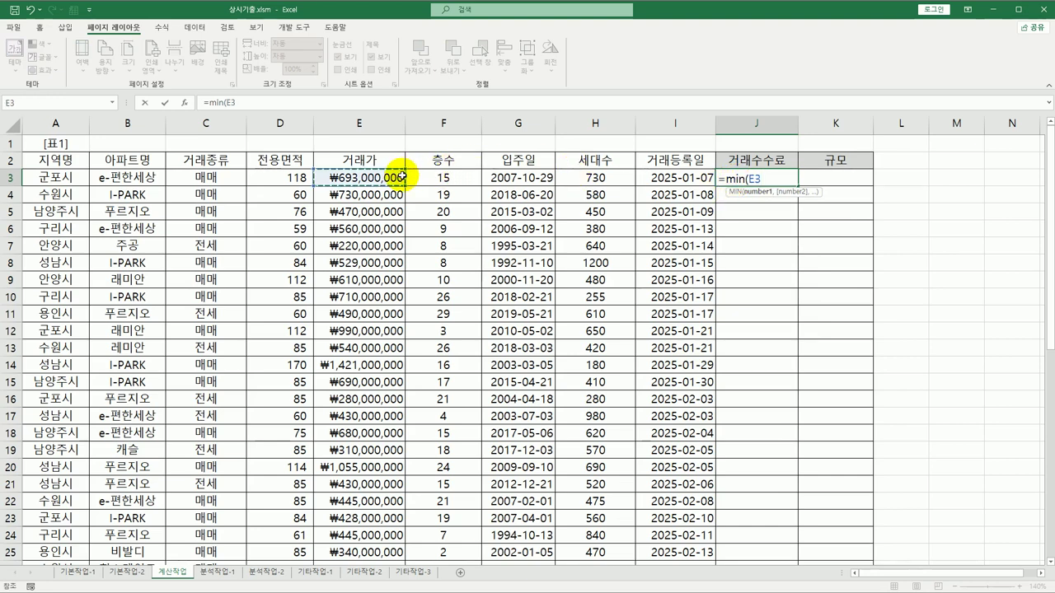
{"action": "type", "text": "*"}
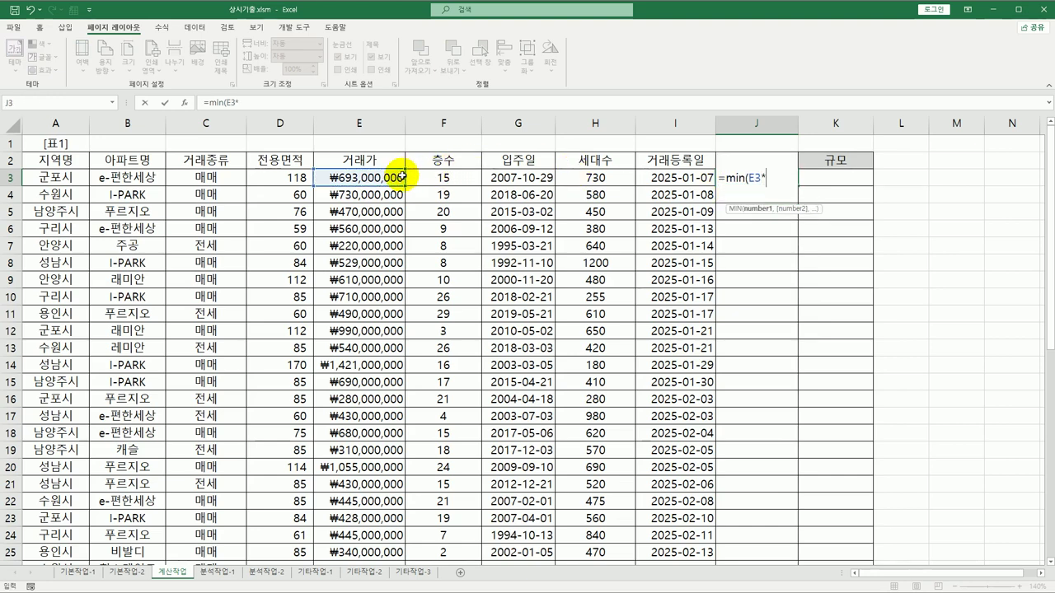
{"action": "type", "text": "hlo"}
{"action": "key", "text": "Tab"}
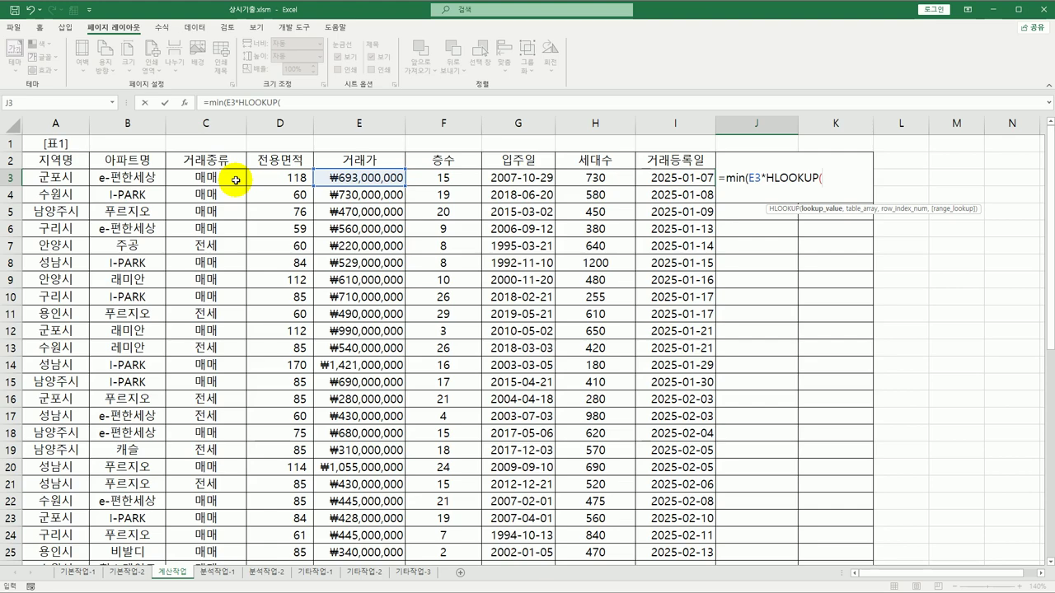
Give HLOOKUP the lookup value E3 and the absolute [표4] range $G$35:$J$42 as its table
{"action": "scroll", "coordinate": [470, 285], "scroll_direction": "down", "scroll_amount": 6}
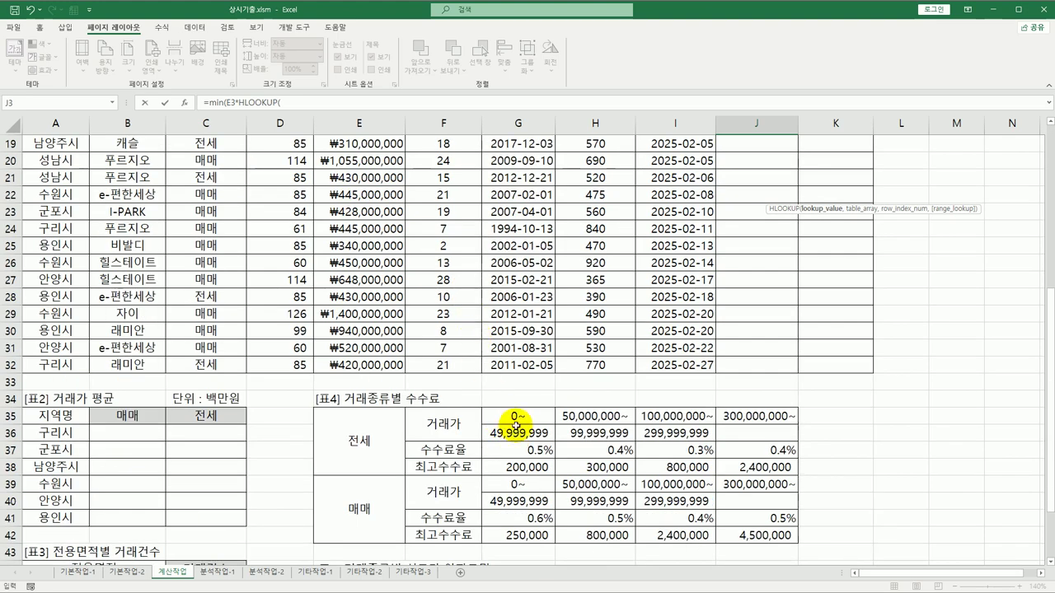
{"action": "scroll", "coordinate": [511, 330], "scroll_direction": "up", "scroll_amount": 6}
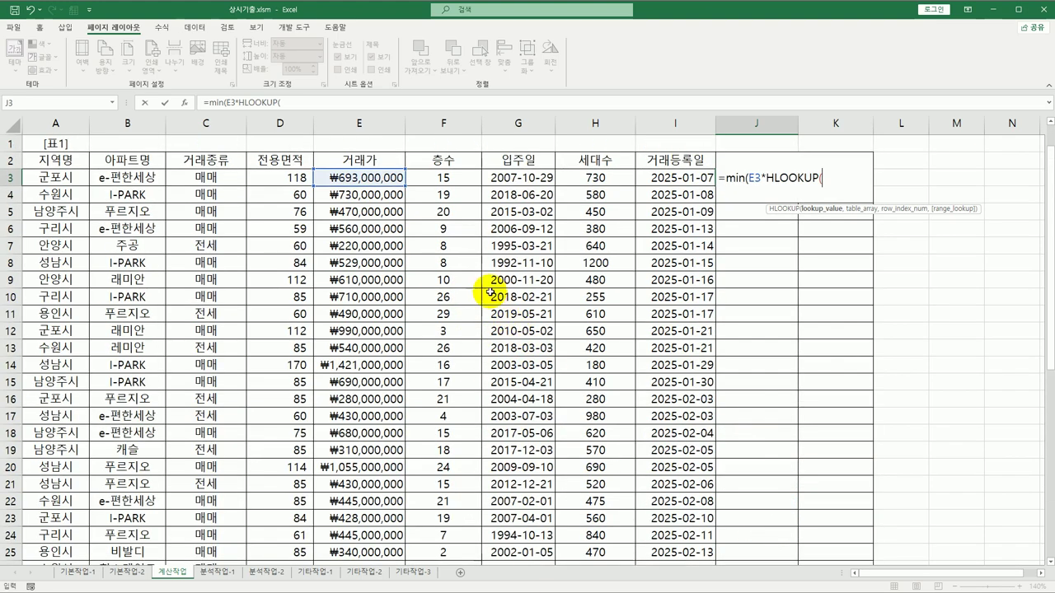
{"action": "left_click", "coordinate": [365, 177]}
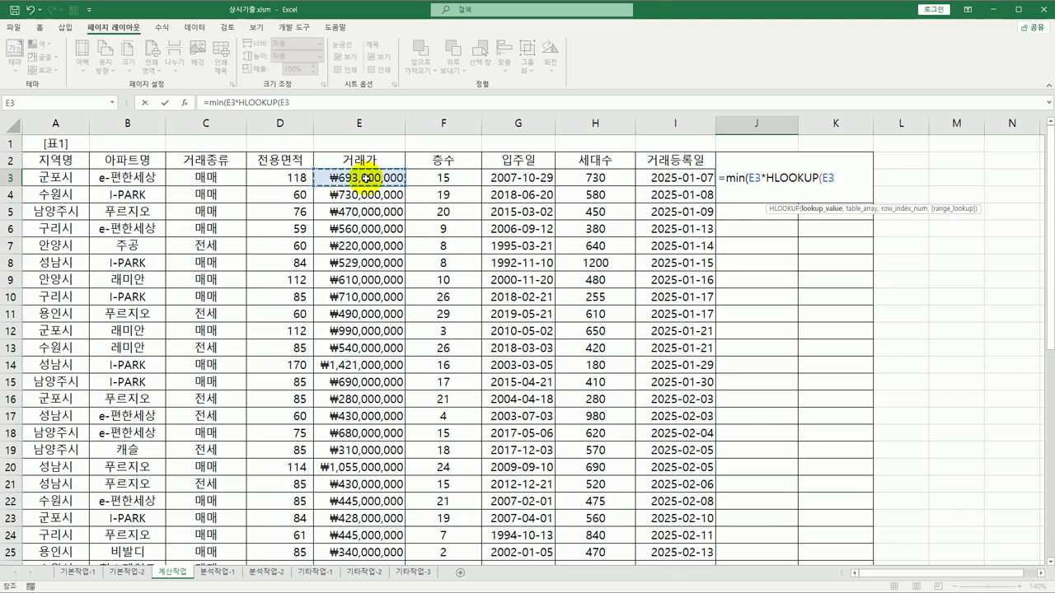
{"action": "type", "text": ","}
{"action": "scroll", "coordinate": [594, 305], "scroll_direction": "down", "scroll_amount": 6}
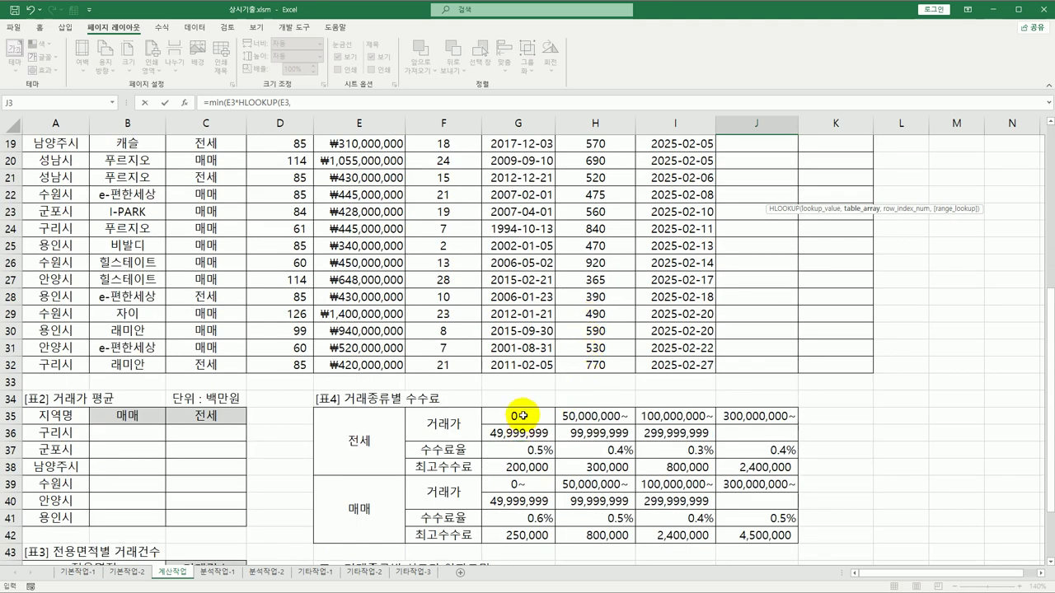
{"action": "left_click_drag", "start_coordinate": [522, 415], "coordinate": [736, 531]}
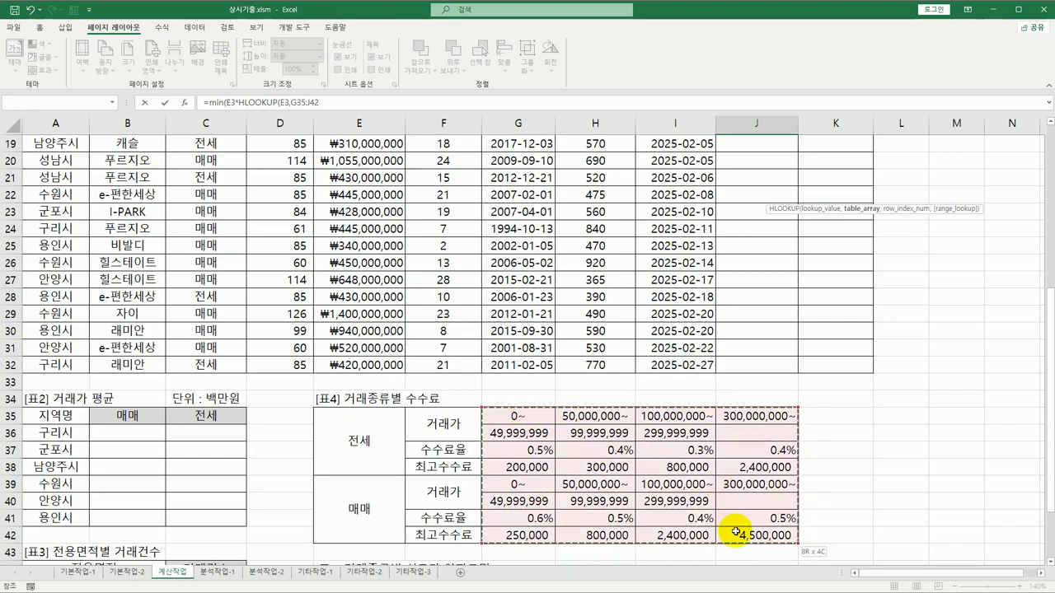
{"action": "key", "text": "F4"}
{"action": "scroll", "coordinate": [736, 531], "scroll_direction": "up", "scroll_amount": 6}
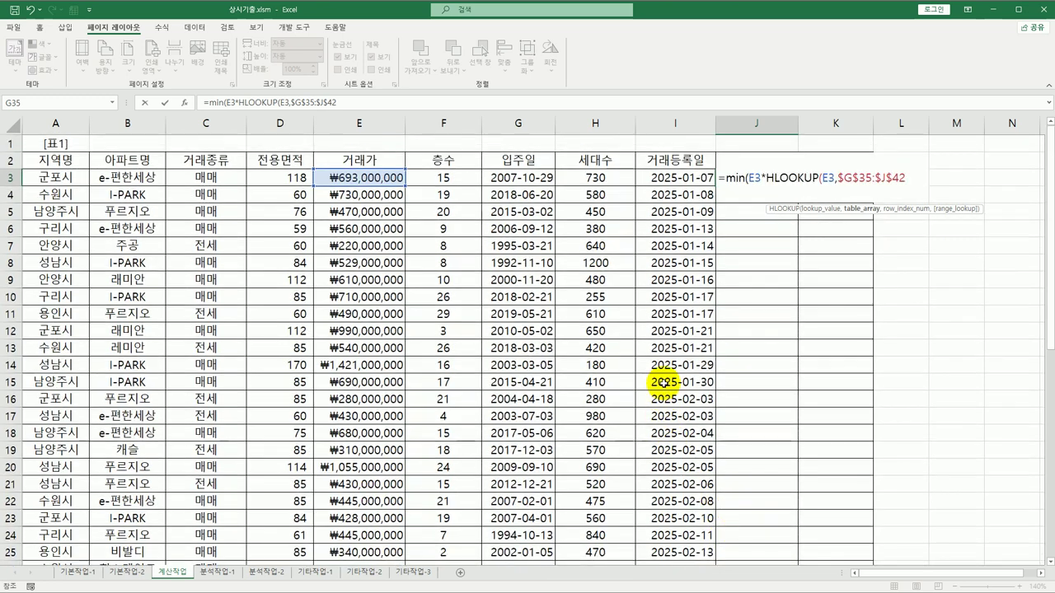
{"action": "type", "text": ","}
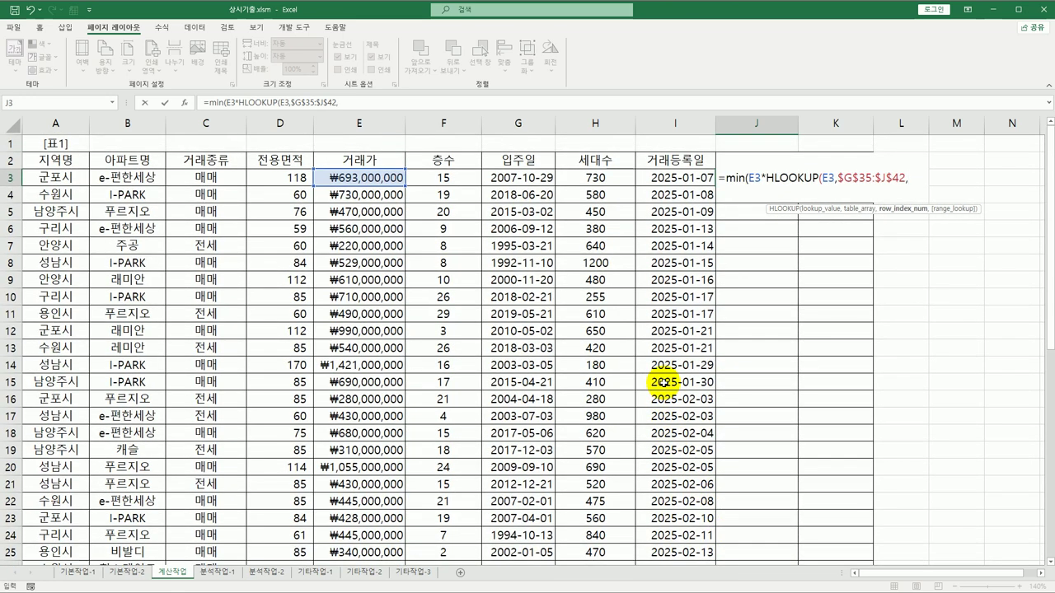
Find the row index with MATCH(C3,$E$35:$E$42,0), matching the 거래종류 exactly against the types in [표4]
{"action": "type", "text": "mat"}
{"action": "key", "text": "Tab"}
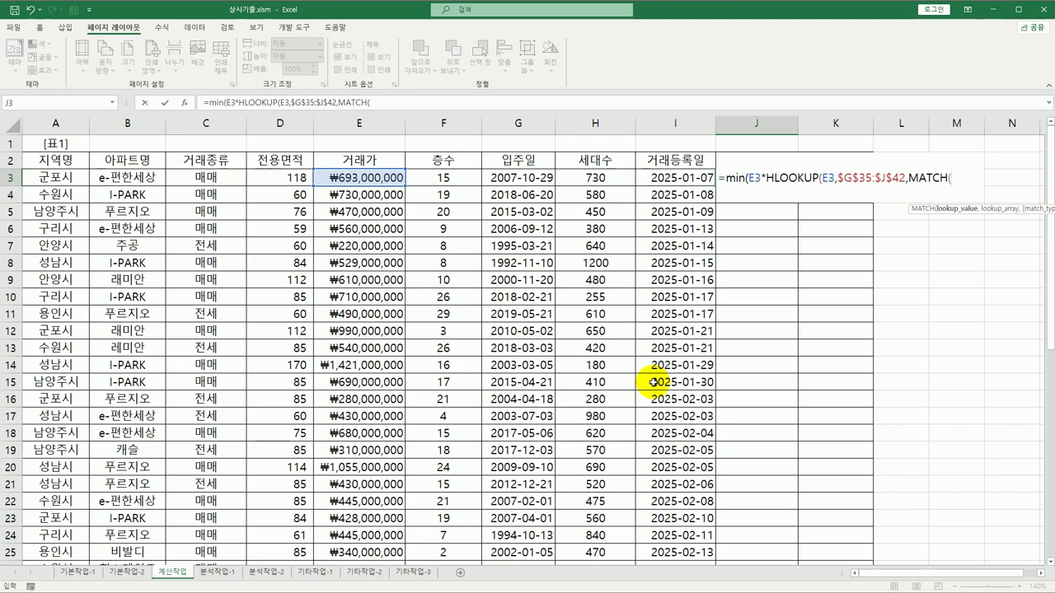
{"action": "left_click", "coordinate": [213, 173]}
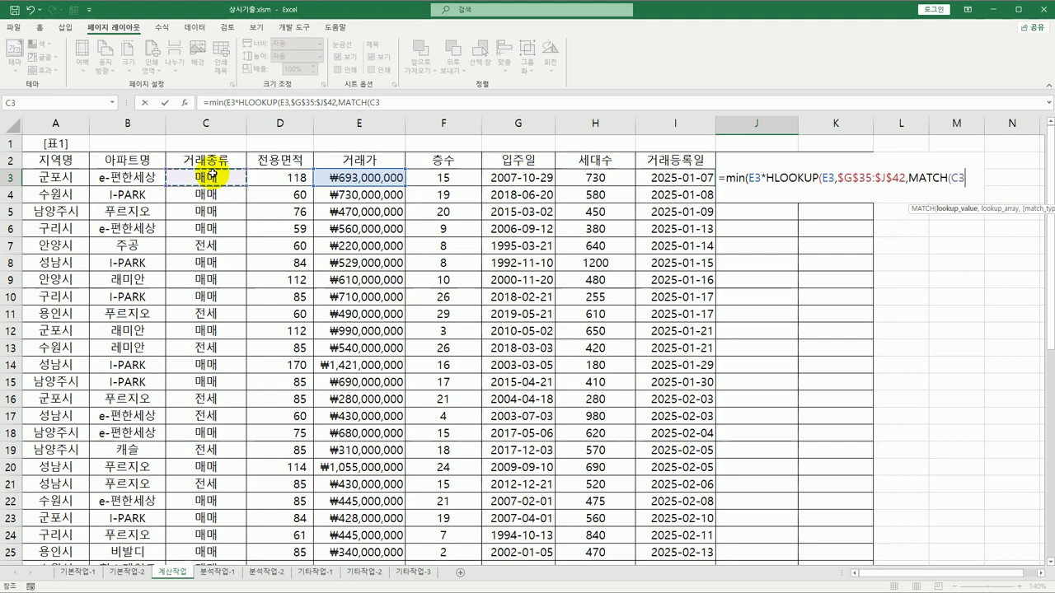
{"action": "type", "text": ","}
{"action": "scroll", "coordinate": [284, 329], "scroll_direction": "down", "scroll_amount": 6}
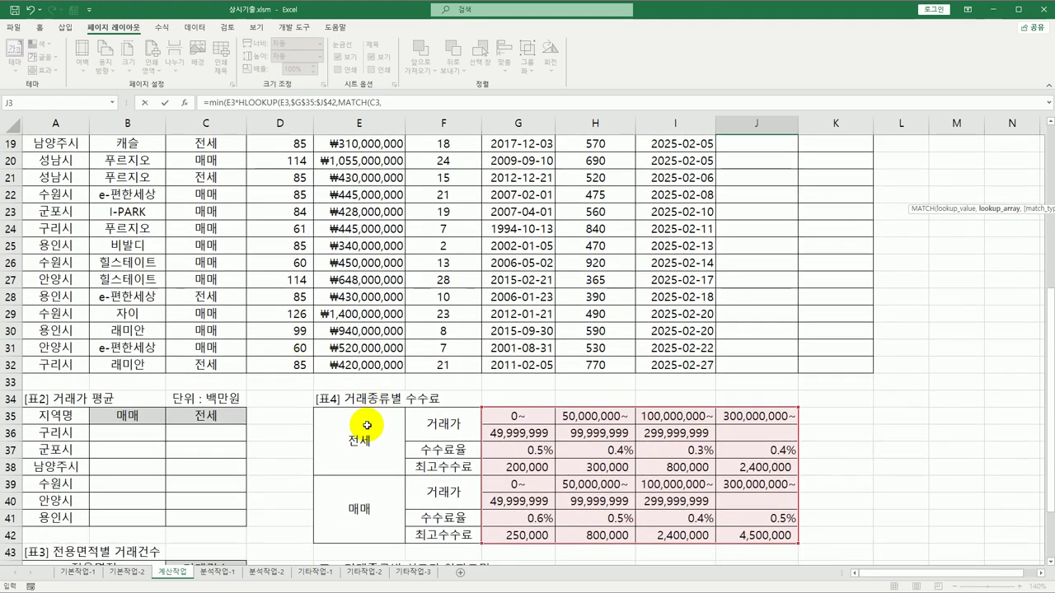
{"action": "left_click_drag", "start_coordinate": [367, 425], "coordinate": [365, 507]}
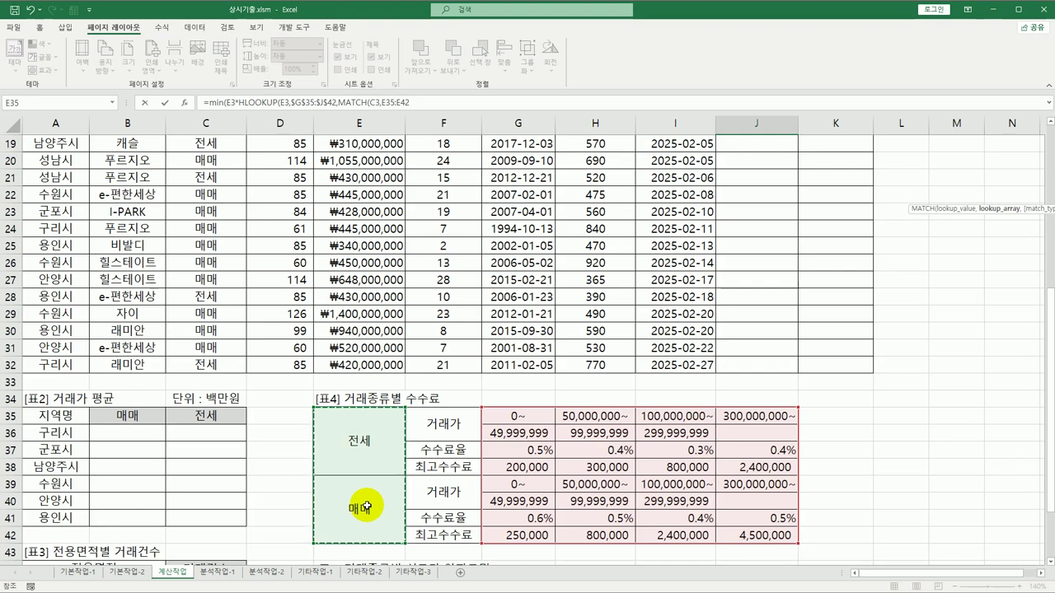
{"action": "key", "text": "F4"}
{"action": "type", "text": ","}
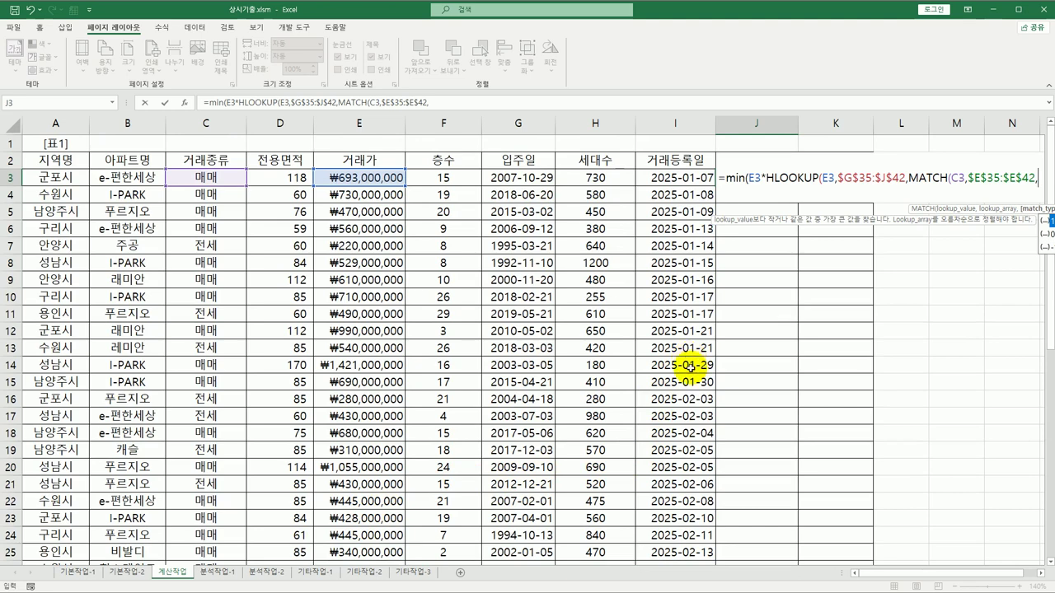
{"action": "left_click_drag", "start_coordinate": [861, 571], "coordinate": [874, 571]}
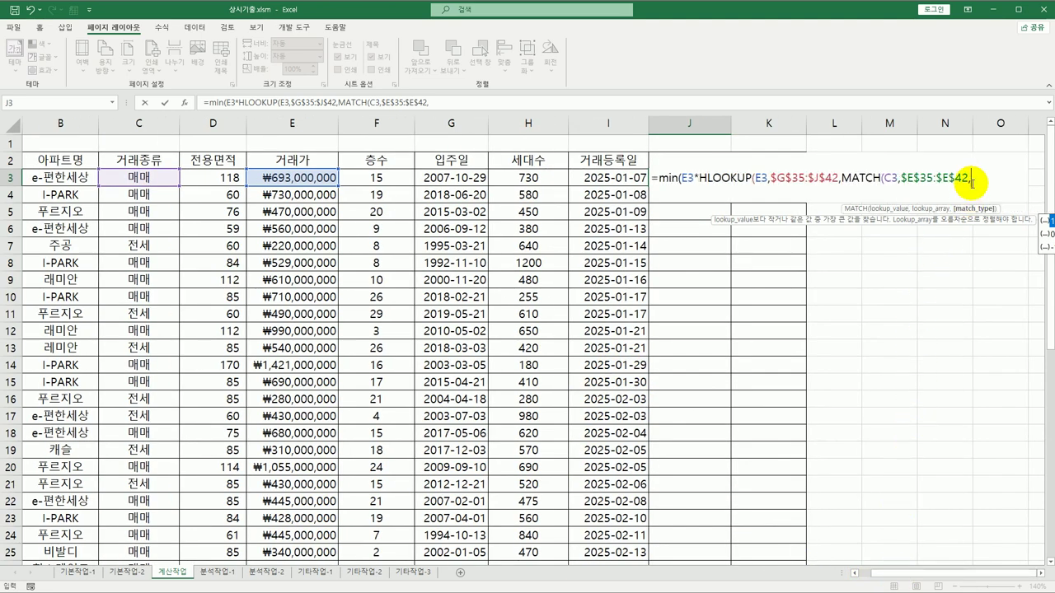
{"action": "type", "text": "0)"}
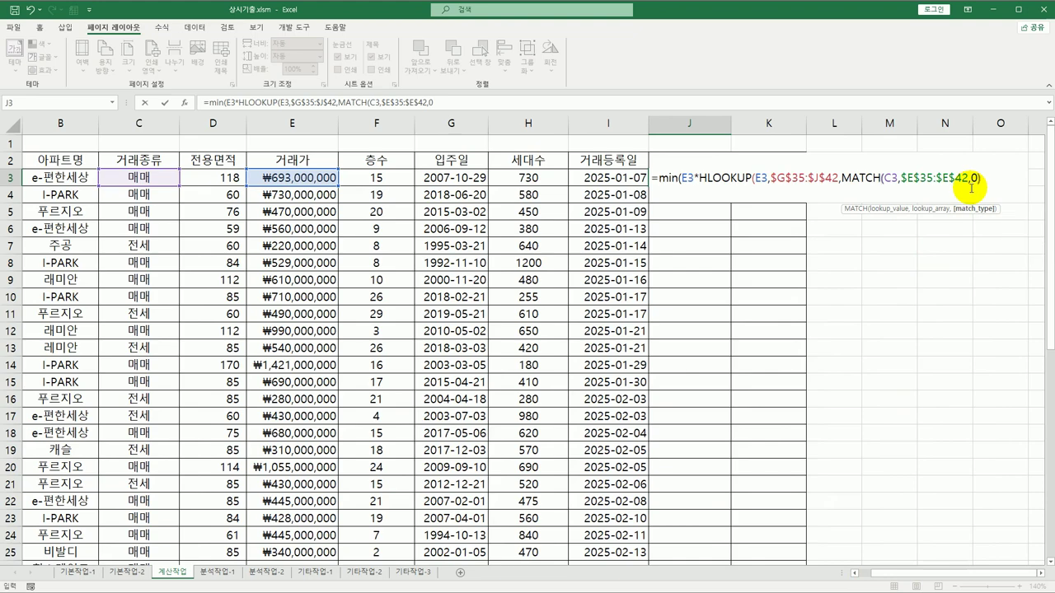
Add 2 to the MATCH result so the row index points to the 수수료율 row, and close the HLOOKUP
{"action": "scroll", "coordinate": [785, 340], "scroll_direction": "down", "scroll_amount": 5}
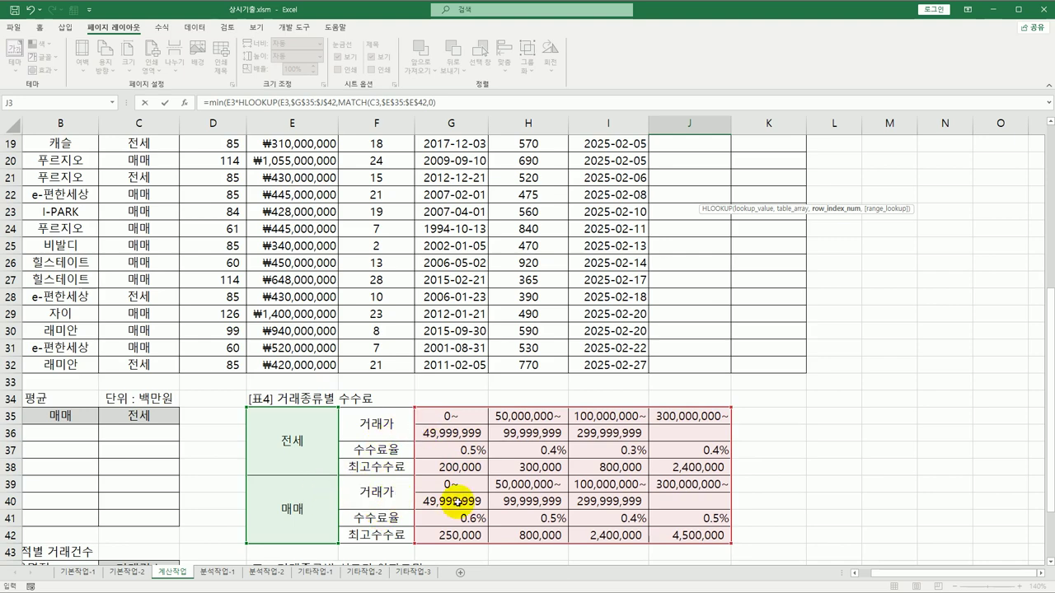
{"action": "scroll", "coordinate": [504, 517], "scroll_direction": "up", "scroll_amount": 6}
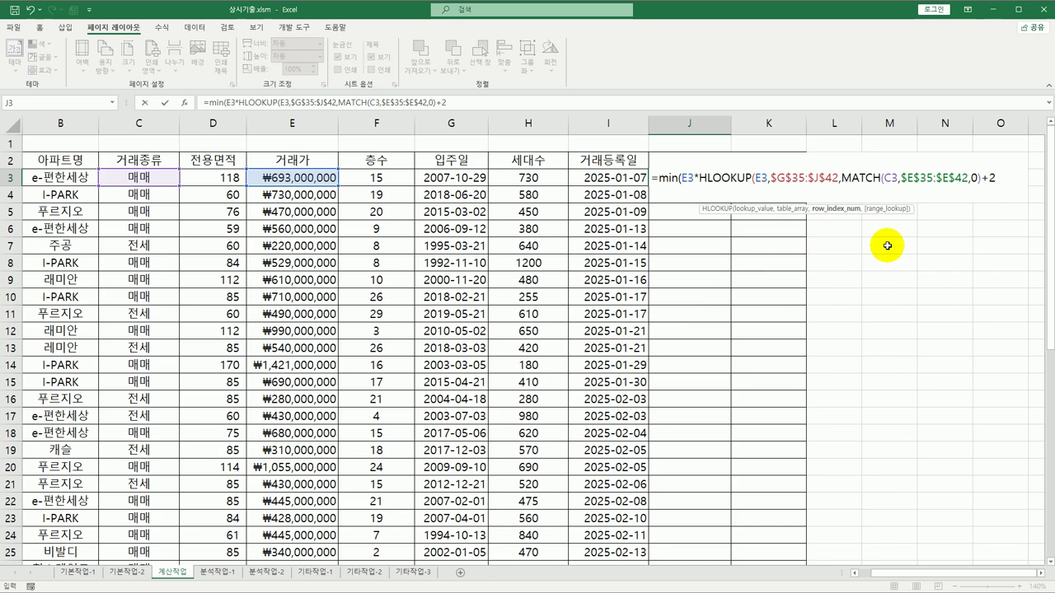
{"action": "type", "text": ")"}
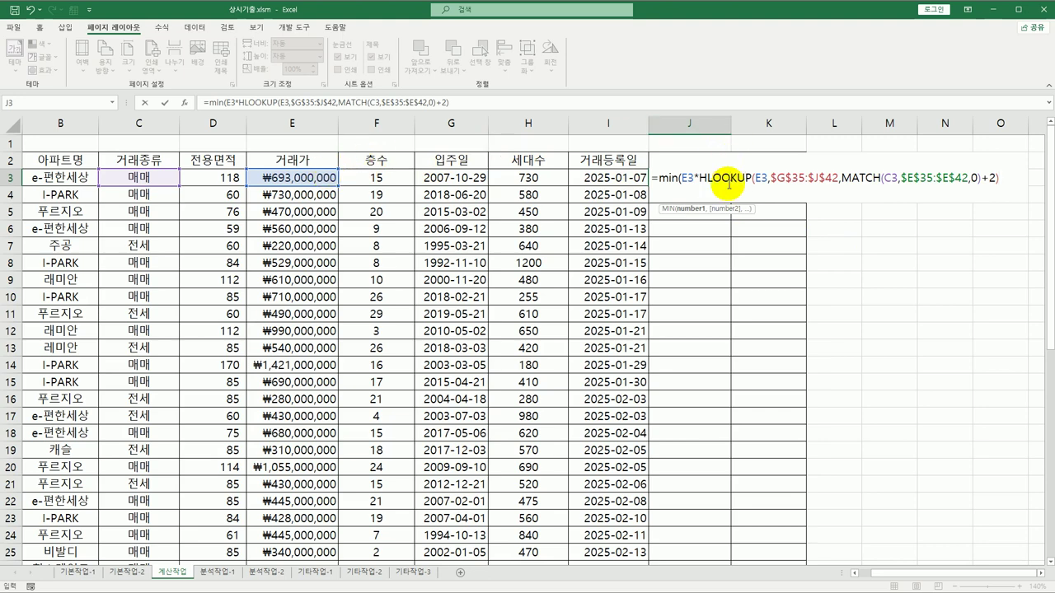
Copy the whole HLOOKUP expression within the J3 formula and paste it as the second argument of MIN
{"action": "type", "text": ","}
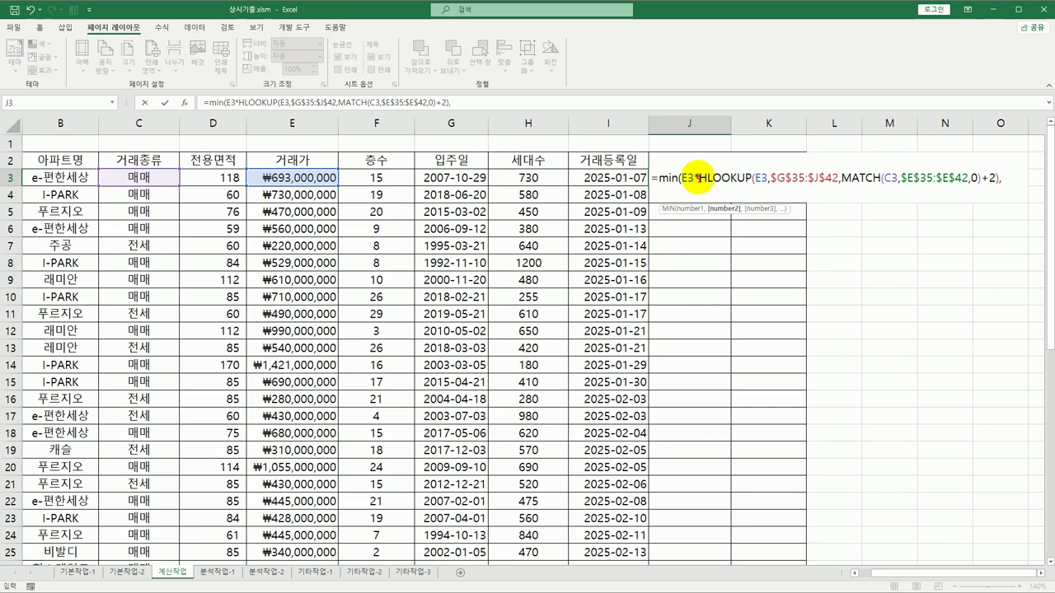
{"action": "left_click_drag", "start_coordinate": [699, 177], "coordinate": [1007, 178]}
{"action": "key", "text": "ctrl+c"}
{"action": "left_click", "coordinate": [1009, 178]}
{"action": "key", "text": "ctrl+v"}
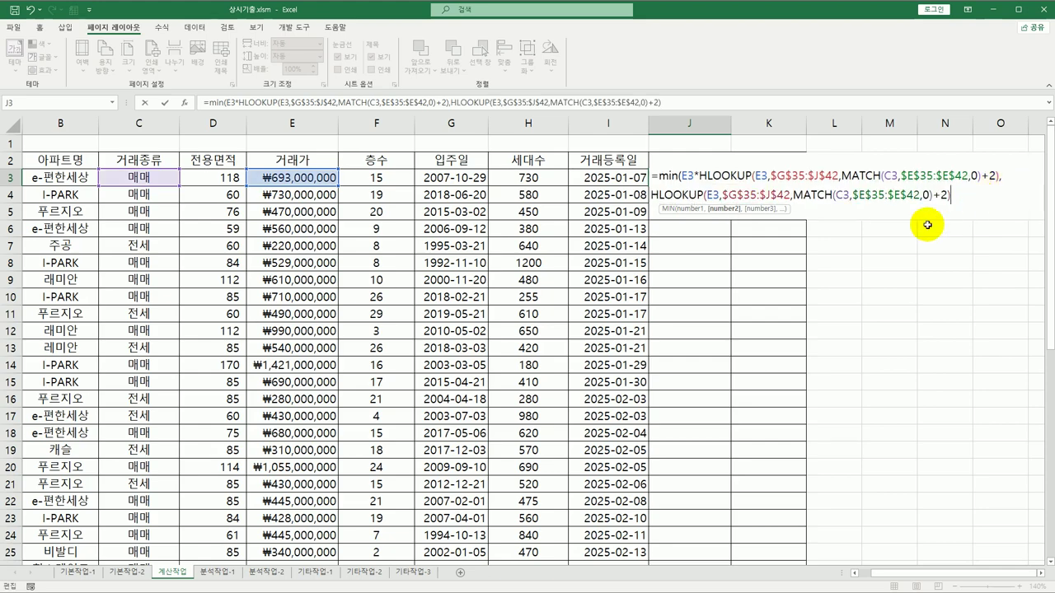
Change the second HLOOKUP's row offset to +3 for 최고수수료, close the MIN function and enter the formula in J3
{"action": "scroll", "coordinate": [577, 449], "scroll_direction": "down", "scroll_amount": 6}
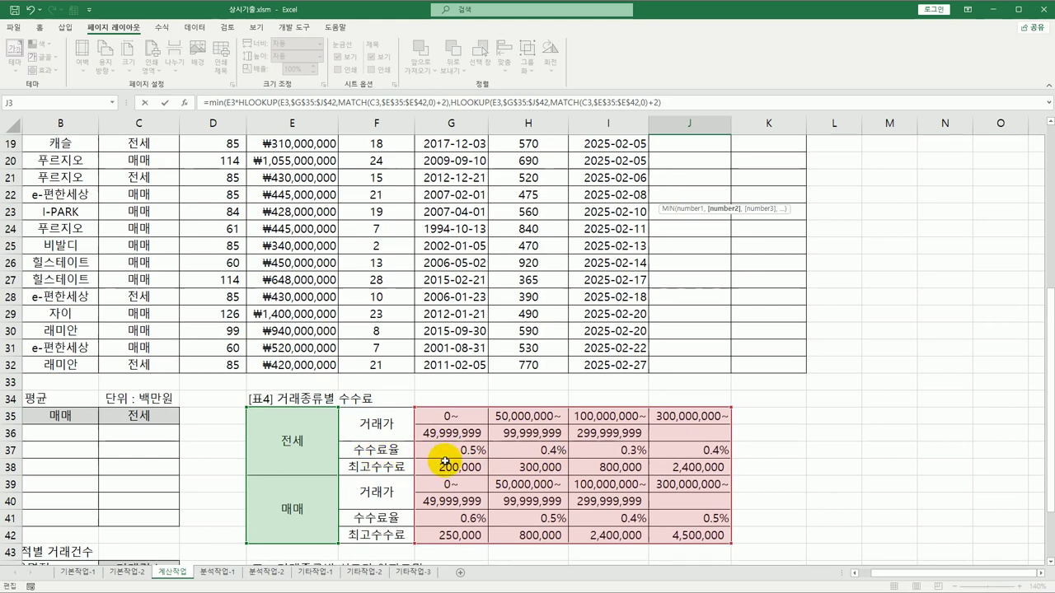
{"action": "scroll", "coordinate": [561, 346], "scroll_direction": "up", "scroll_amount": 6}
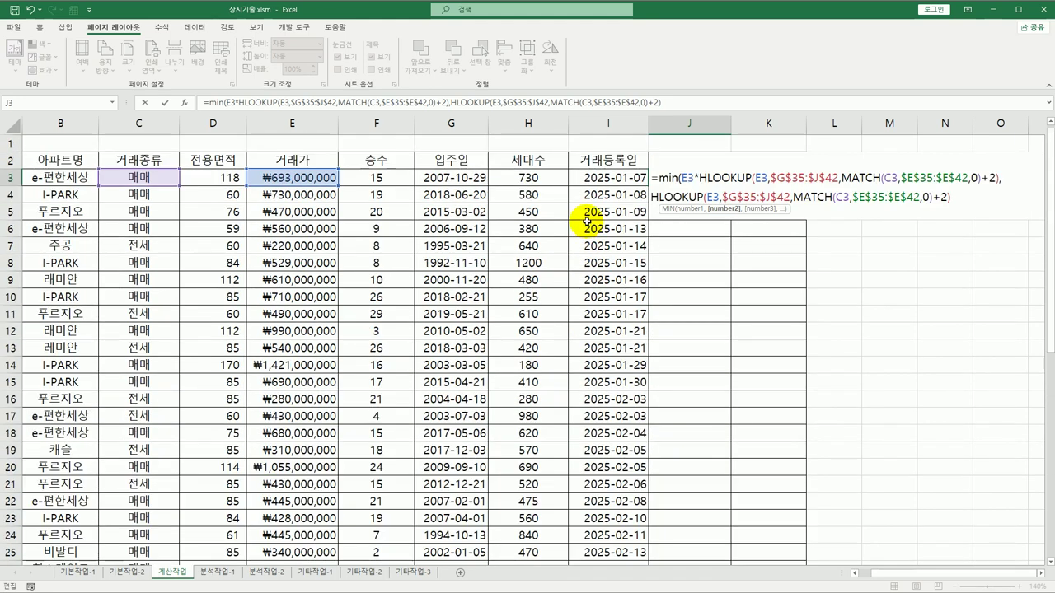
{"action": "left_click", "coordinate": [946, 197]}
{"action": "key", "text": "BackSpace"}
{"action": "type", "text": "3"}
{"action": "left_click", "coordinate": [954, 197]}
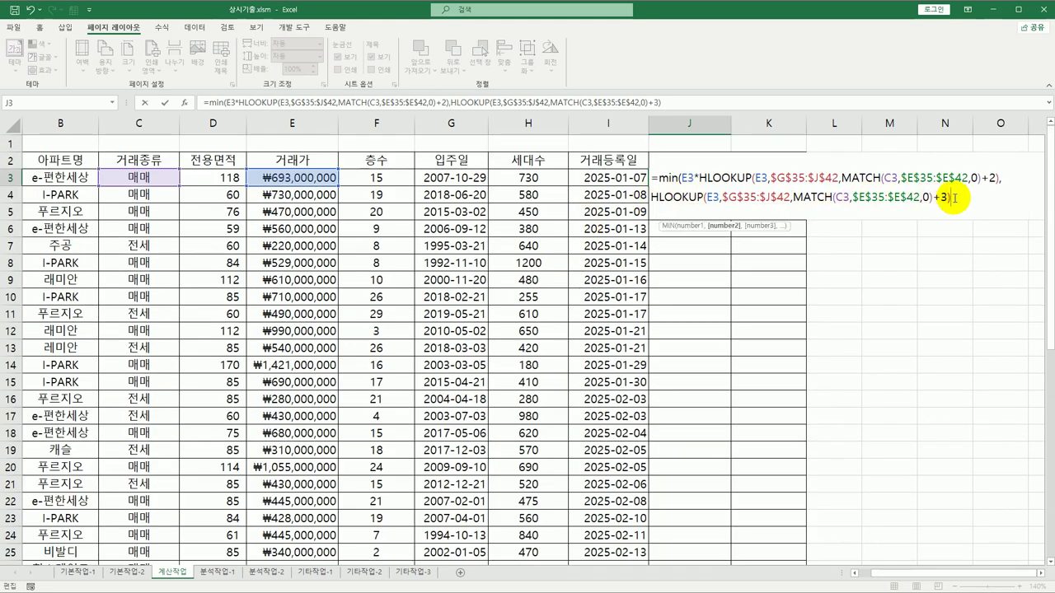
{"action": "type", "text": ")"}
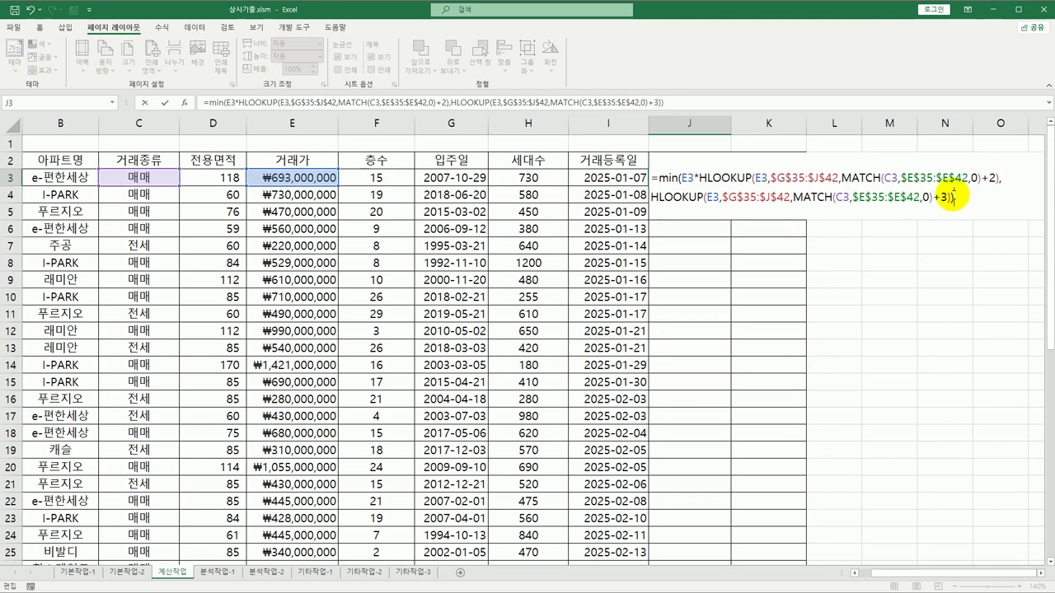
{"action": "key", "text": "ctrl+Return"}
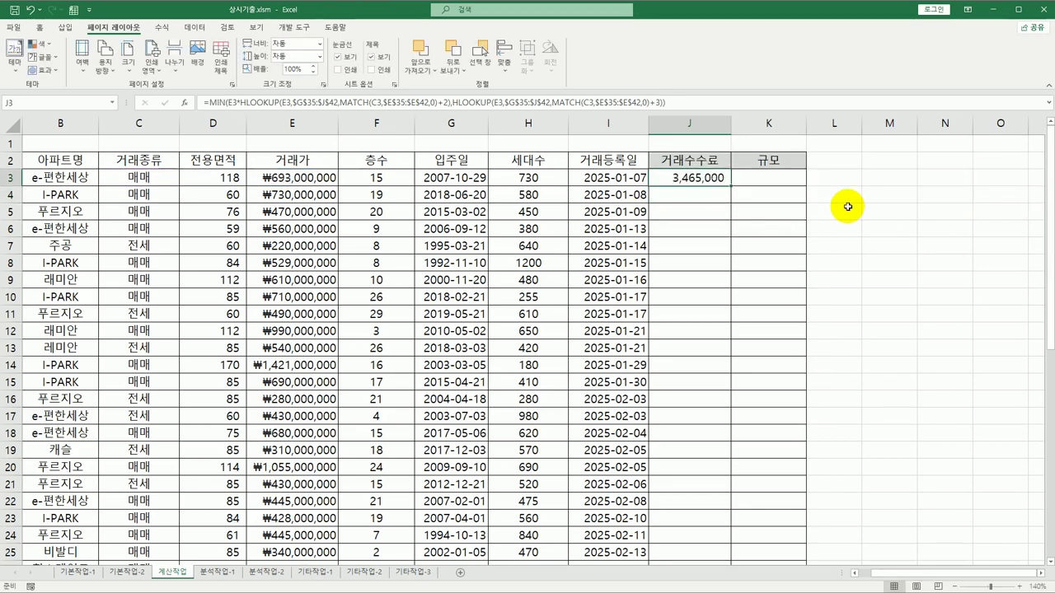
Fill the J3 formula down the 거래수수료 column to the last row of [표1]
{"action": "double_click", "coordinate": [729, 186]}
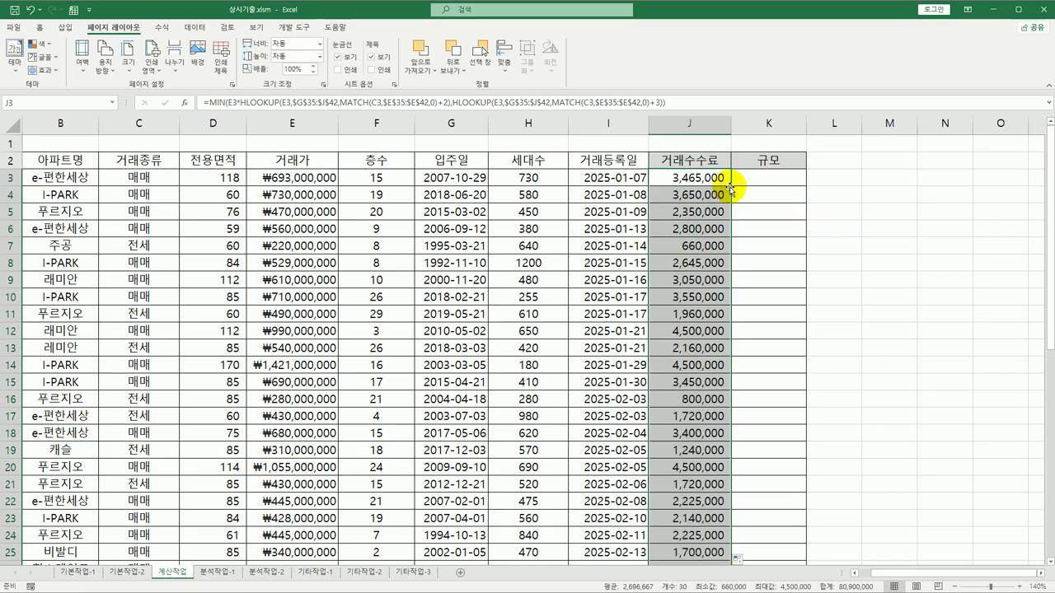
{"action": "left_click", "coordinate": [720, 179]}
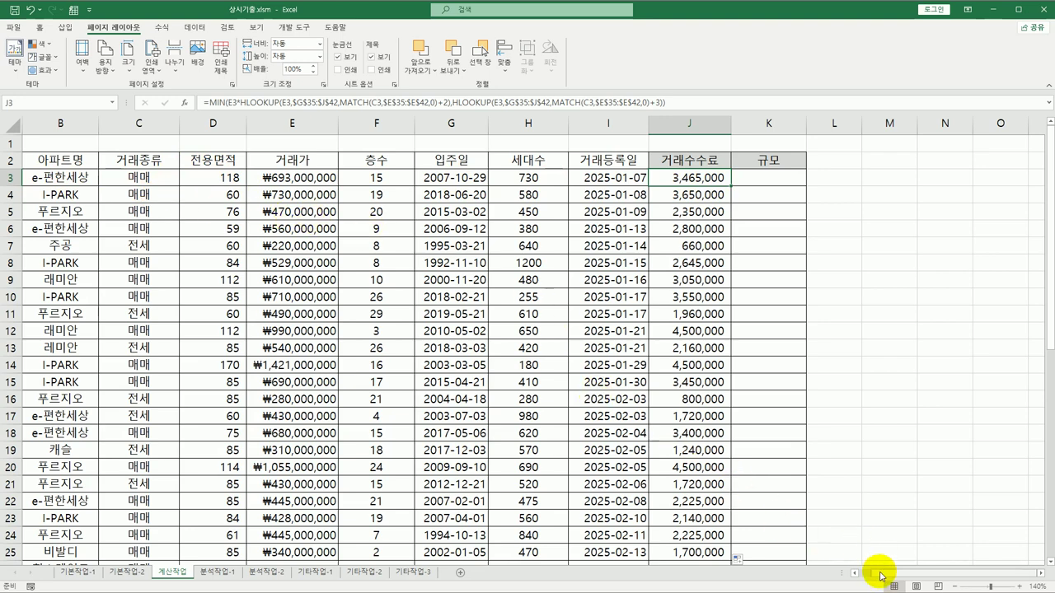
{"action": "left_click", "coordinate": [854, 572]}
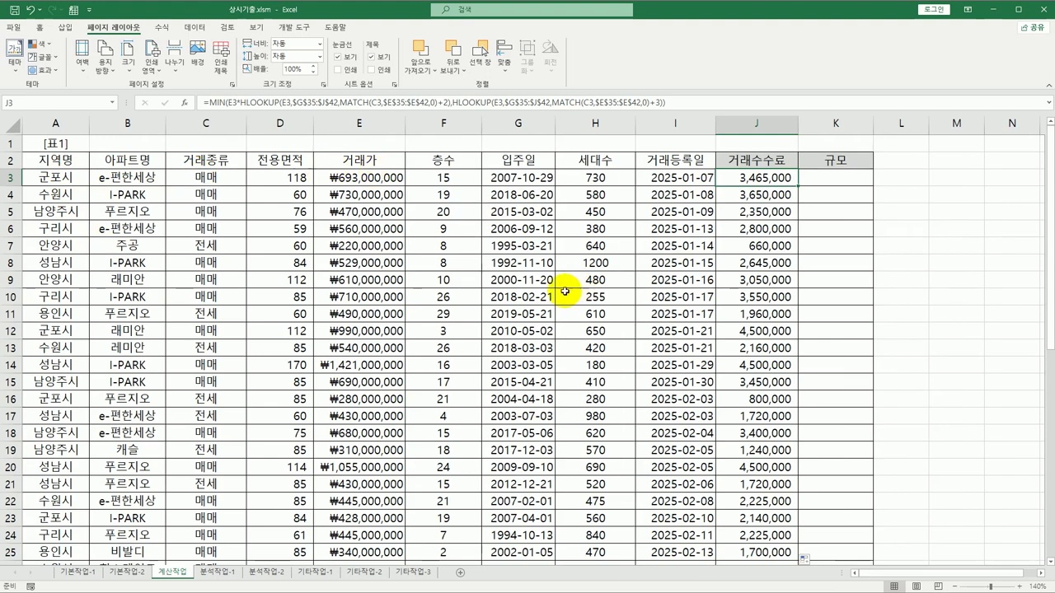
Start a TEXT formula in B36 of [표2] with an empty value argument and the format code "#,," for millions
{"action": "scroll", "coordinate": [582, 290], "scroll_direction": "down", "scroll_amount": 6}
{"action": "left_click", "coordinate": [144, 434]}
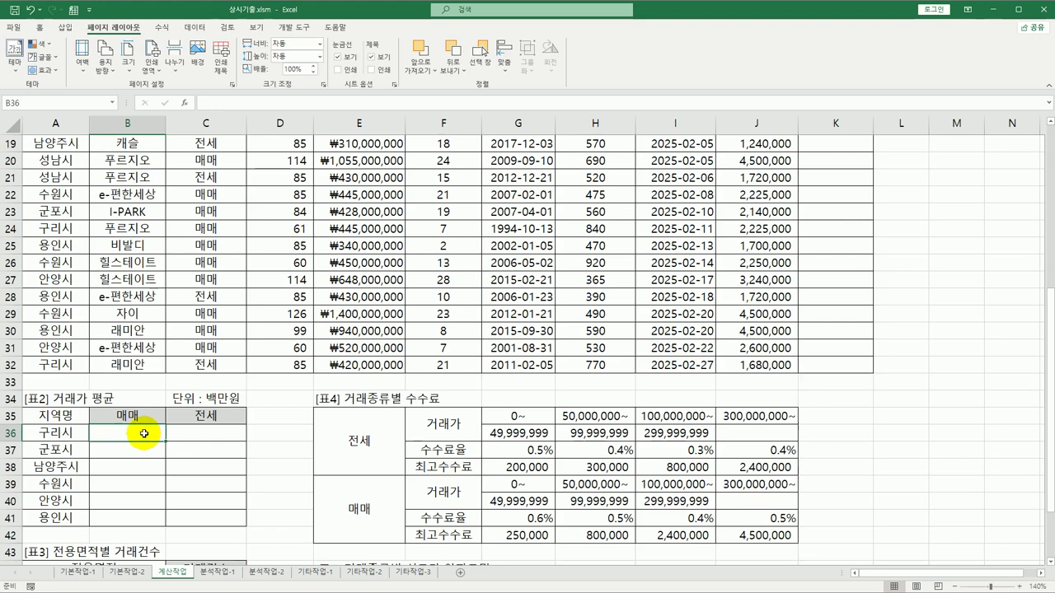
{"action": "scroll", "coordinate": [145, 434], "scroll_direction": "down", "scroll_amount": 3}
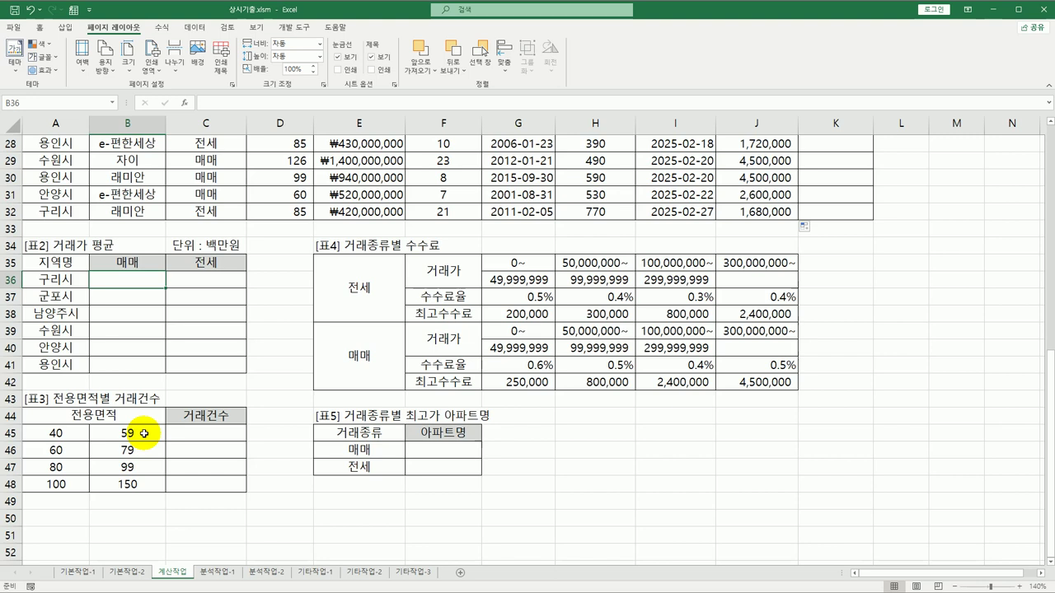
{"action": "type", "text": "="}
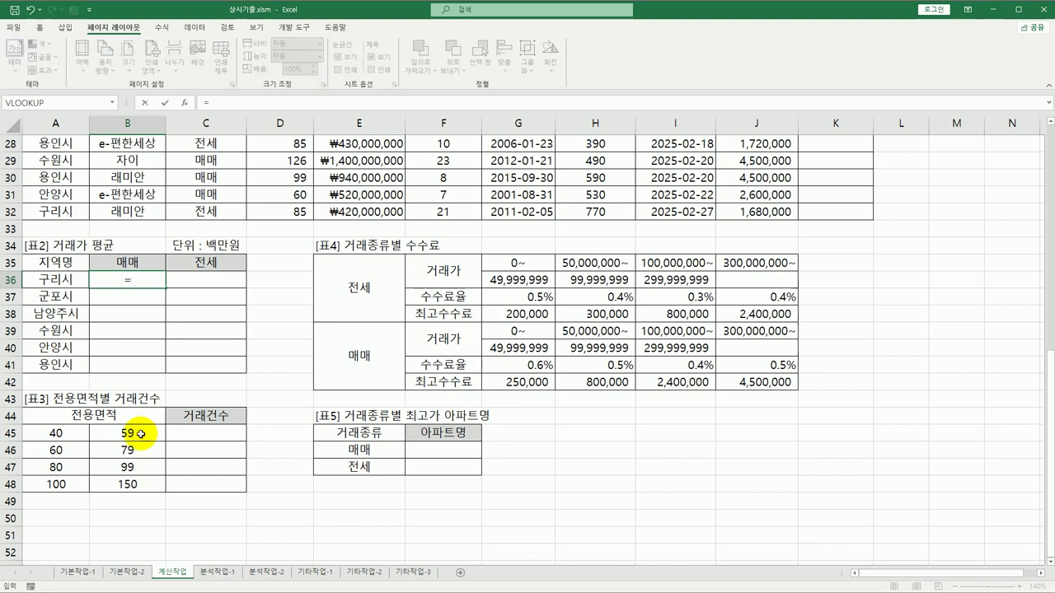
{"action": "type", "text": "text("}
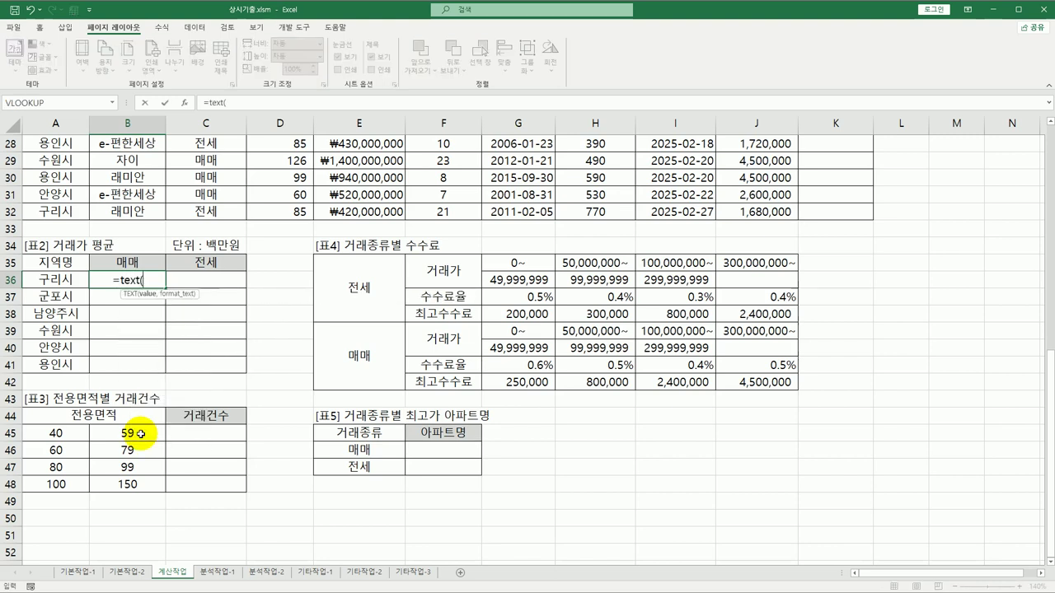
{"action": "type", "text": "  ,"}
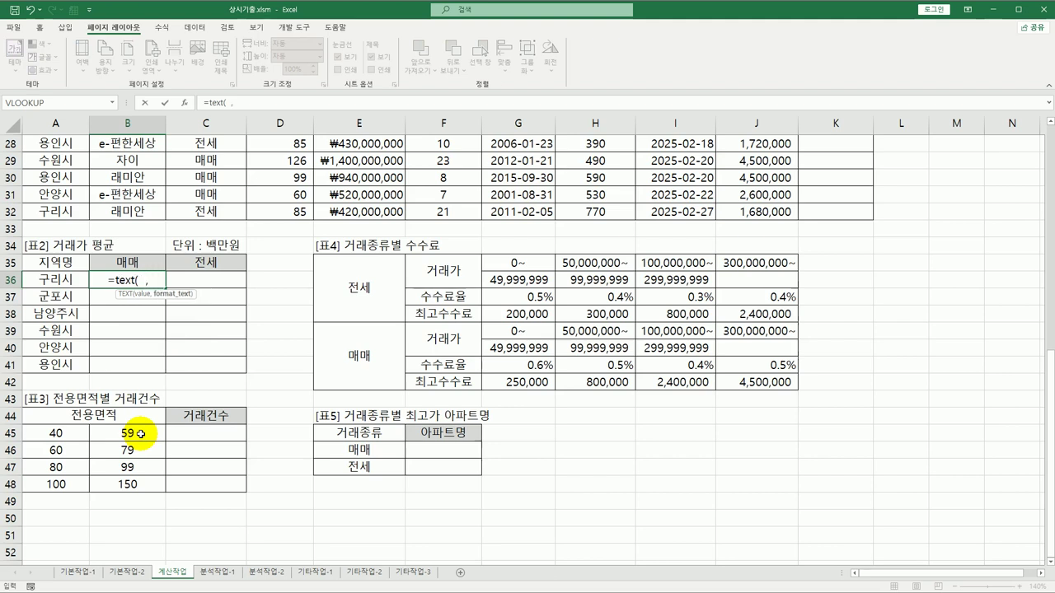
{"action": "type", "text": "\""}
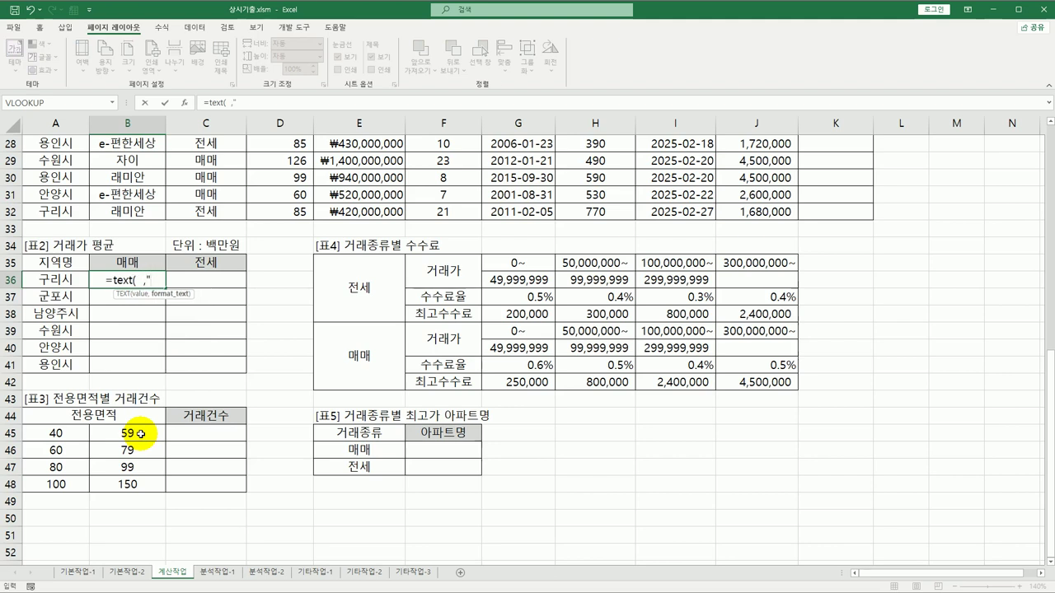
{"action": "type", "text": "#,"}
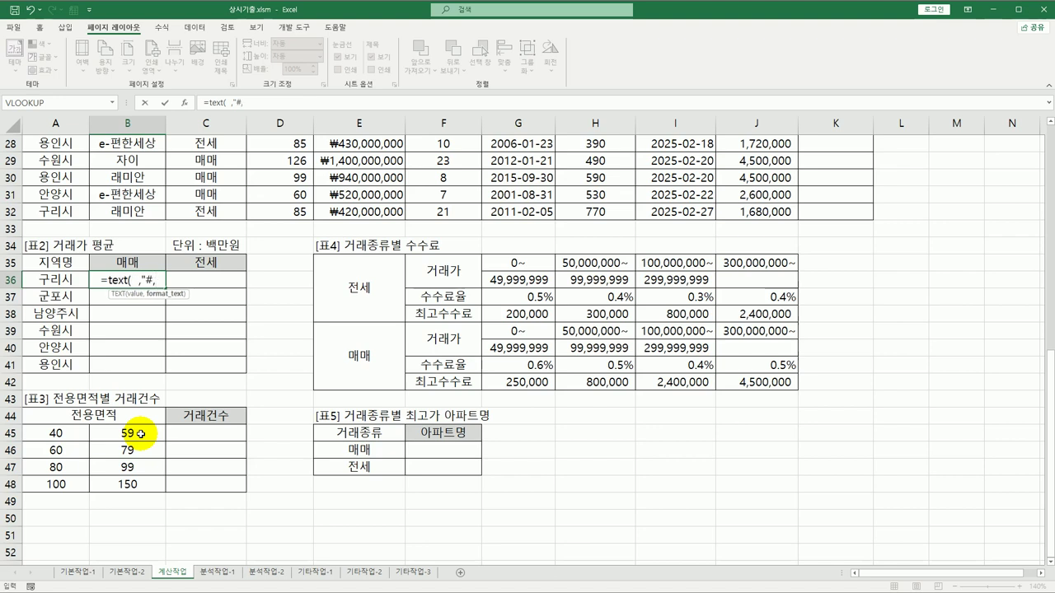
{"action": "type", "text": ",\""}
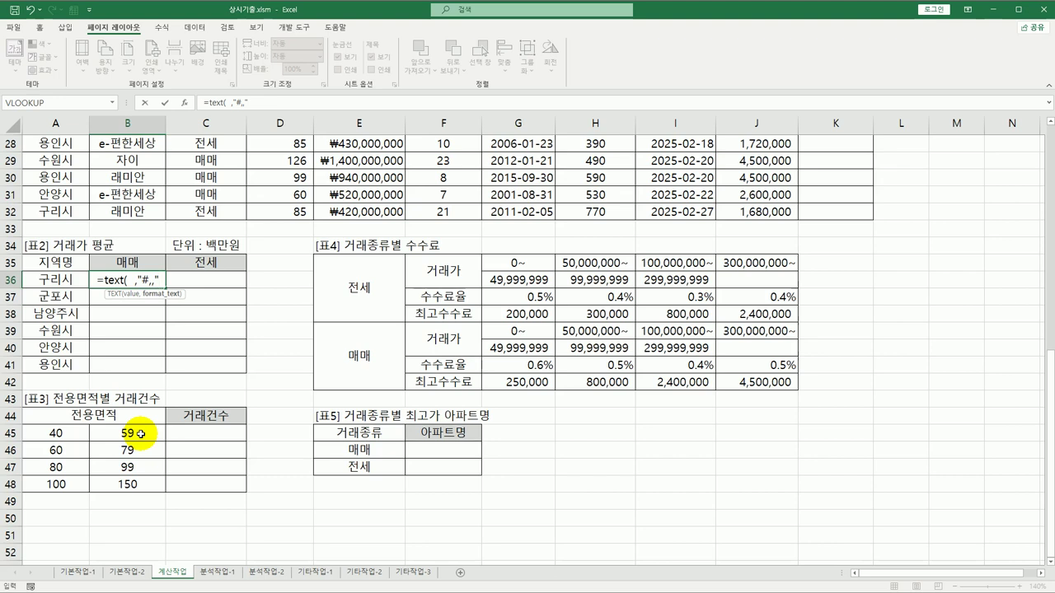
{"action": "type", "text": ")"}
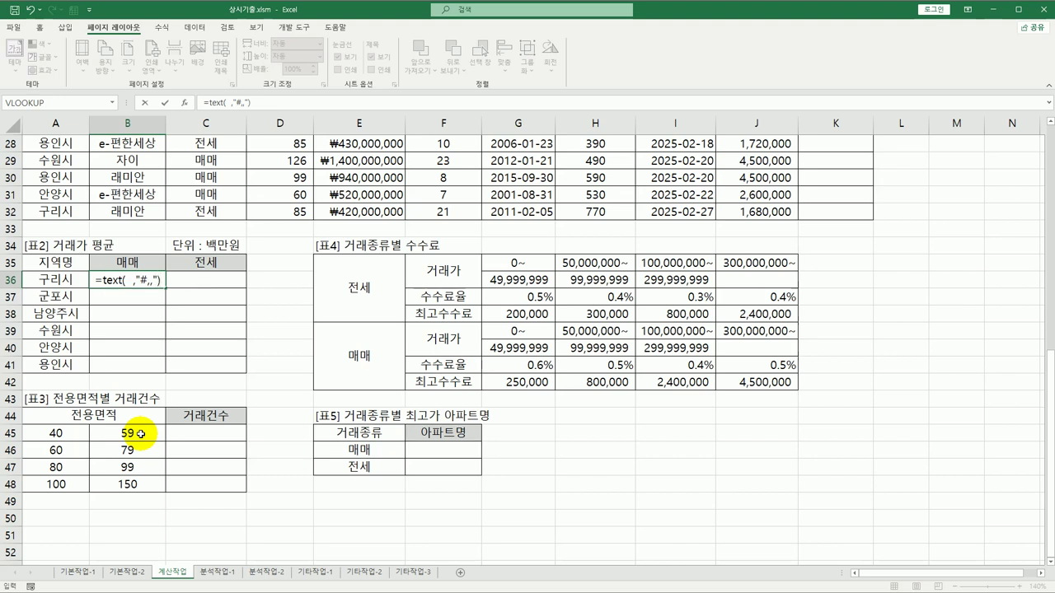
Nest AVERAGE with an inner IF as the TEXT value argument, opening a parenthesis for the first condition
{"action": "left_click", "coordinate": [125, 283]}
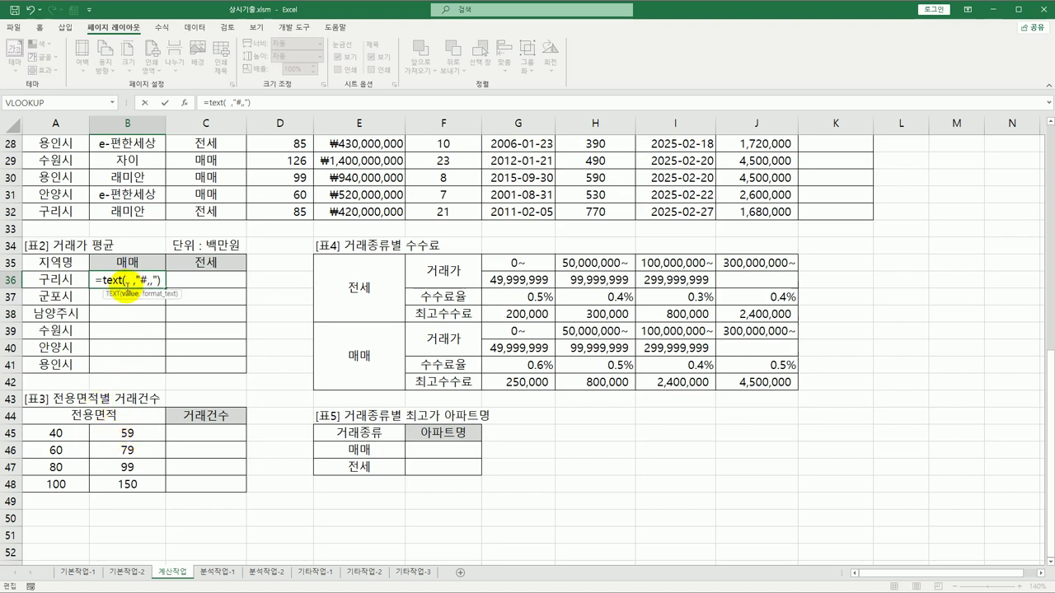
{"action": "type", "text": "ave"}
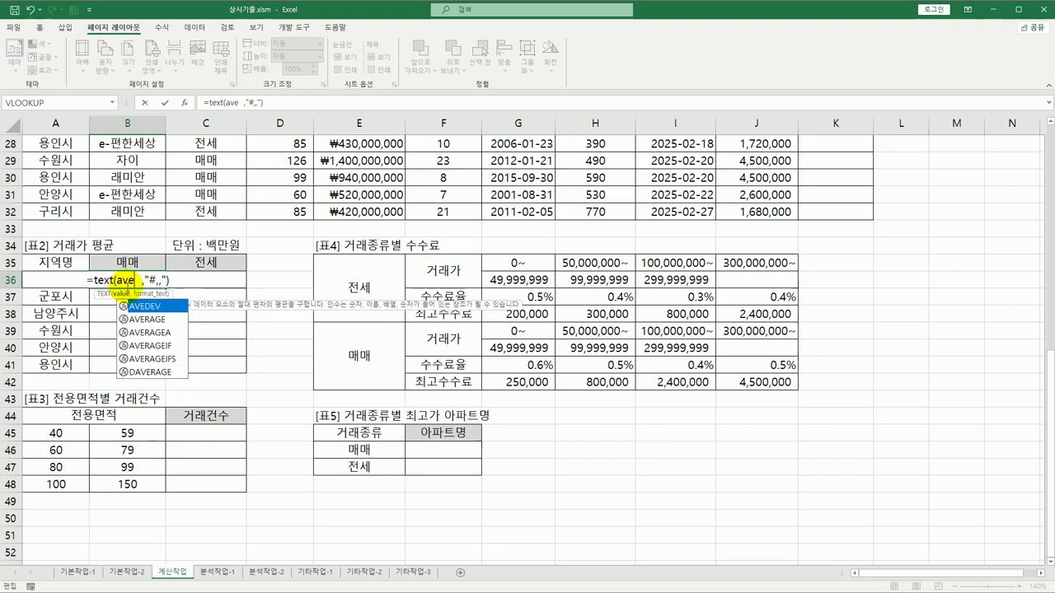
{"action": "key", "text": "Tab"}
{"action": "type", "text": "if"}
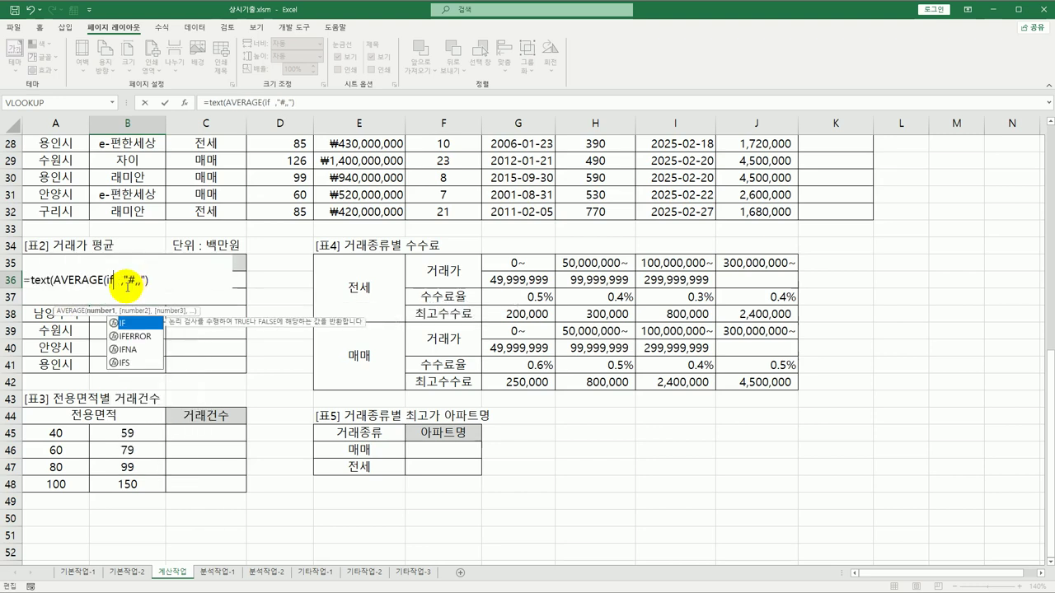
{"action": "key", "text": "Tab"}
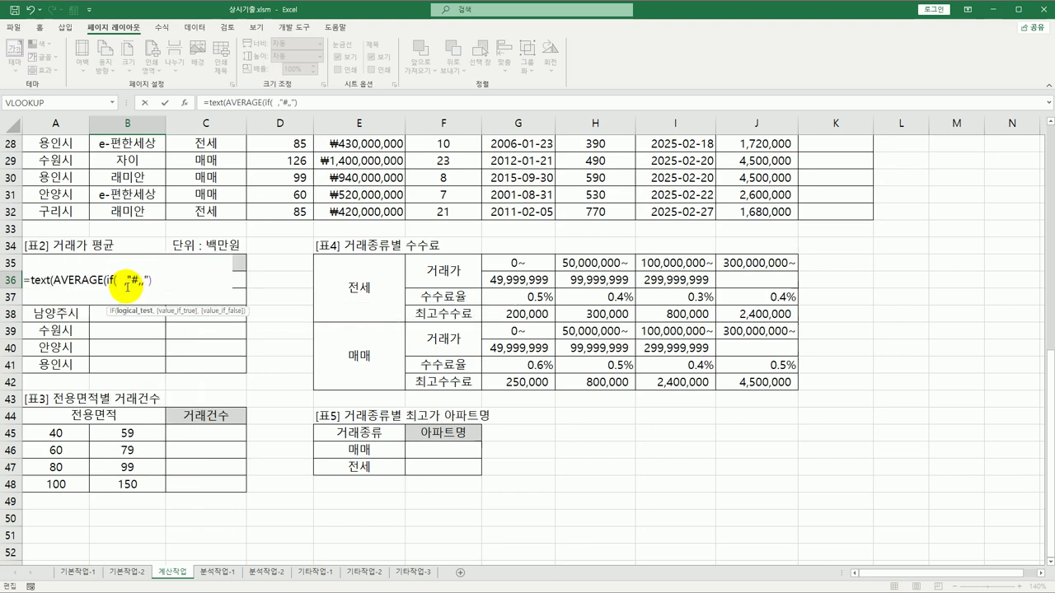
{"action": "type", "text": "("}
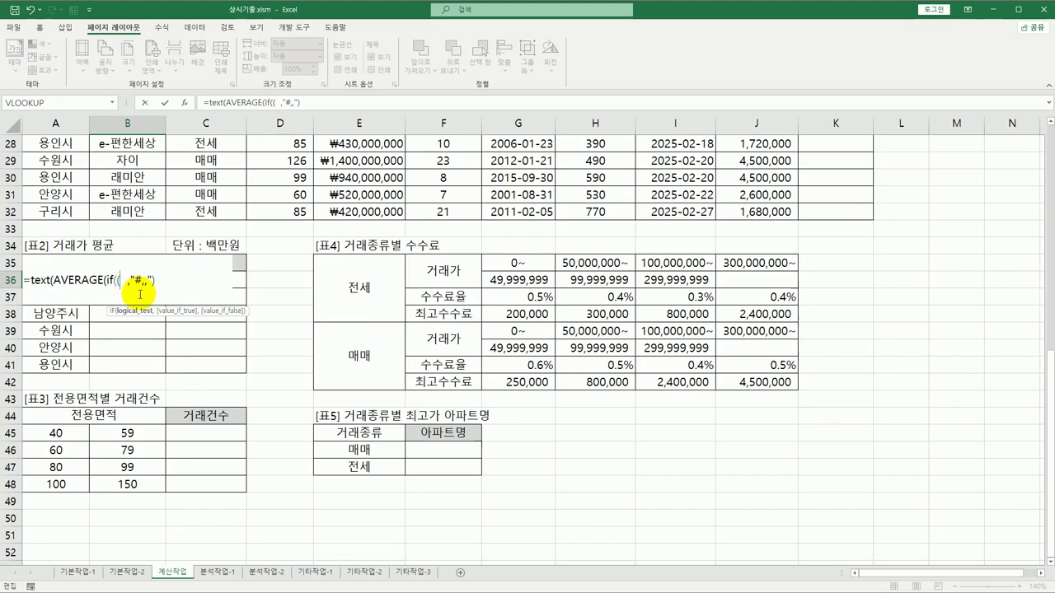
Set the first IF condition to $A$3:$A$32=$A36, matching the 지역명, and multiply it by a second bracketed condition
{"action": "scroll", "coordinate": [127, 284], "scroll_direction": "up", "scroll_amount": 9}
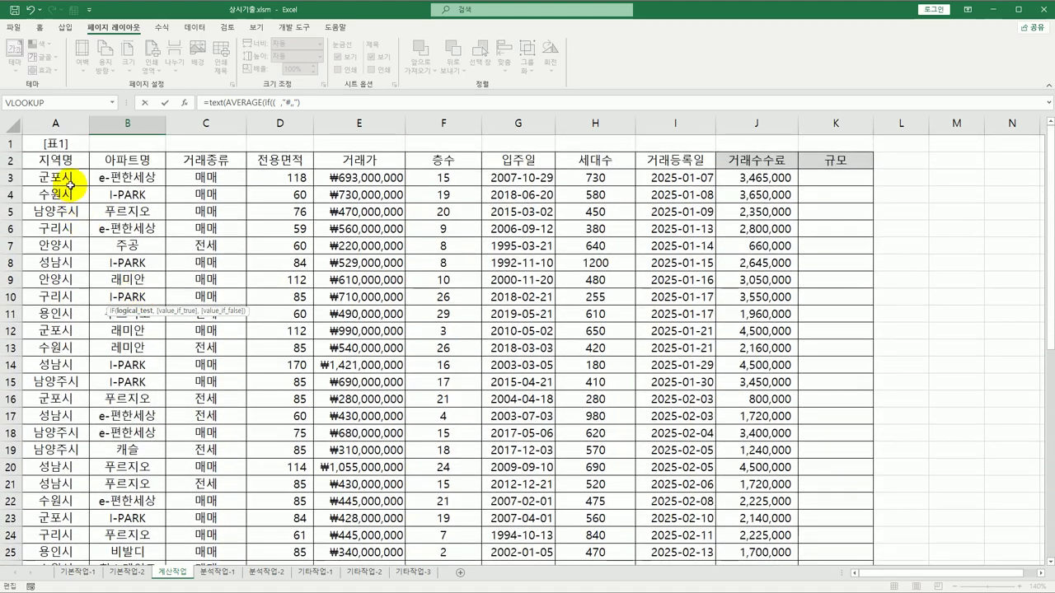
{"action": "left_click_drag", "start_coordinate": [70, 186], "coordinate": [47, 547]}
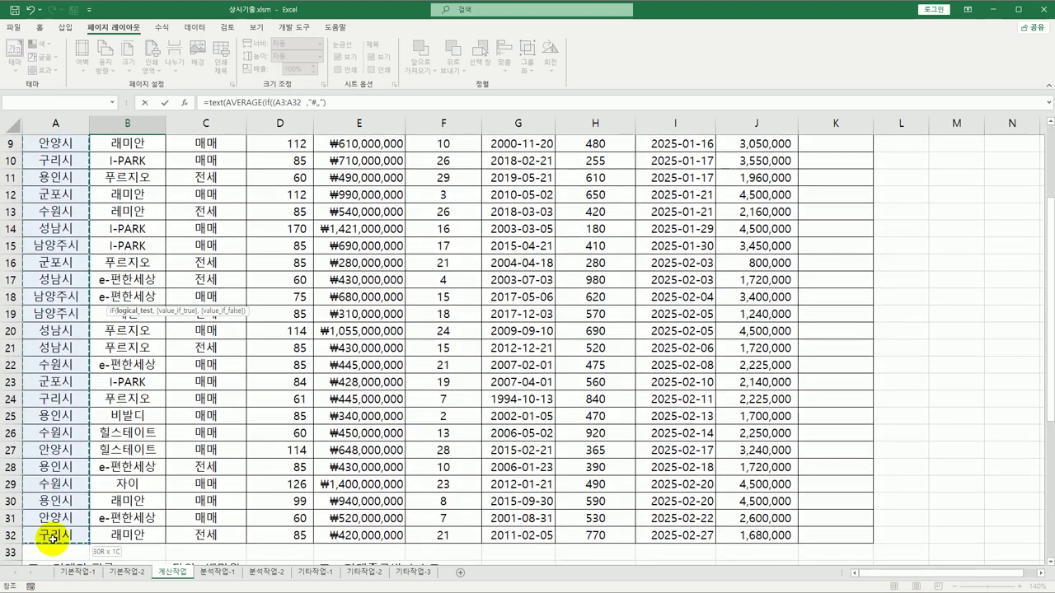
{"action": "key", "text": "F4"}
{"action": "scroll", "coordinate": [49, 536], "scroll_direction": "down", "scroll_amount": 5}
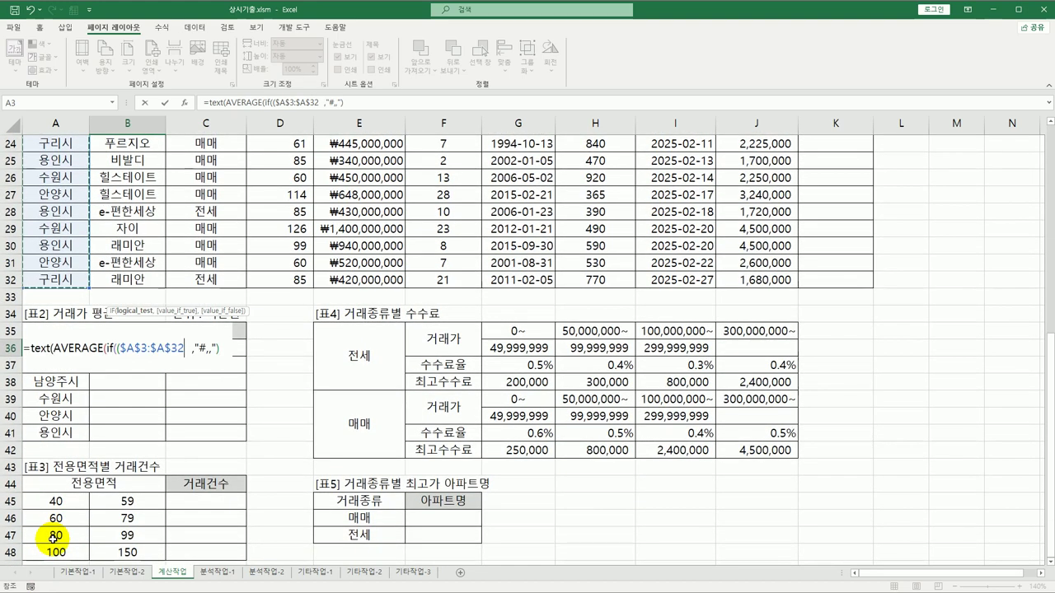
{"action": "type", "text": "-"}
{"action": "key", "text": "BackSpace"}
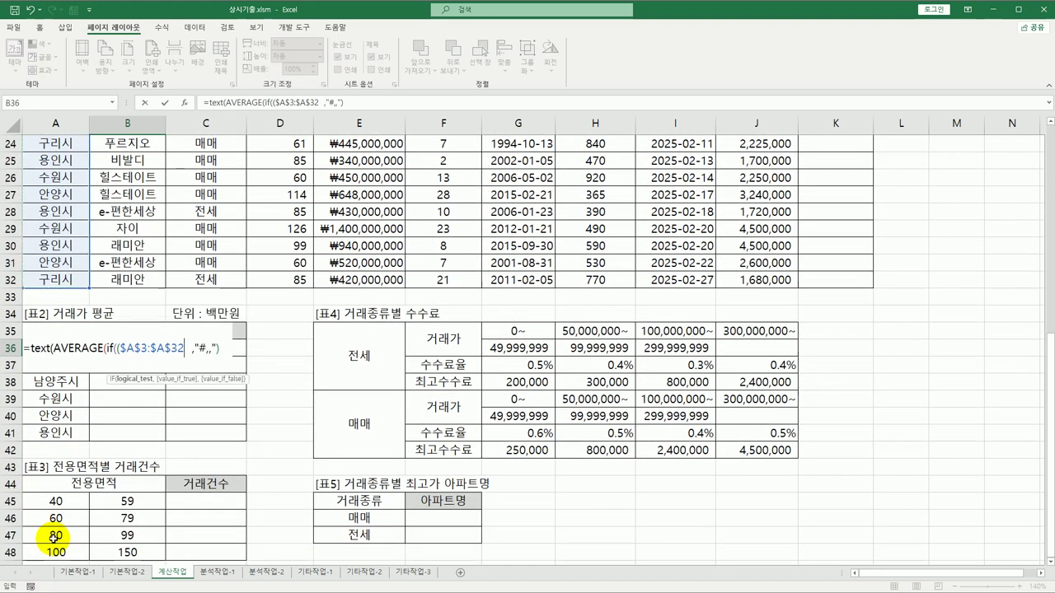
{"action": "type", "text": "="}
{"action": "key", "text": "Left"}
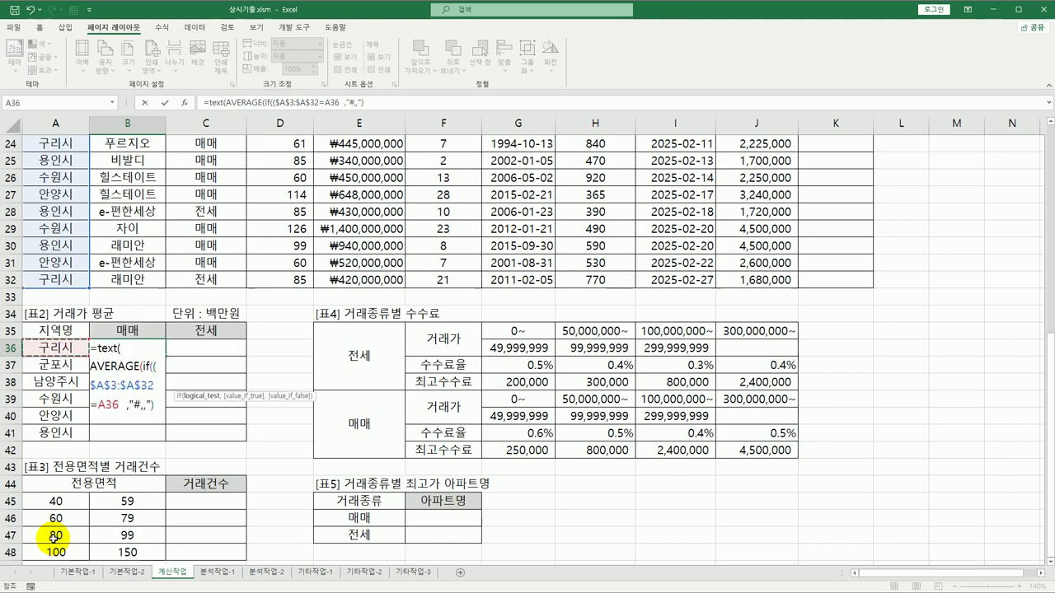
{"action": "key", "text": "F4"}
{"action": "key", "text": "F4"}
{"action": "key", "text": "F4"}
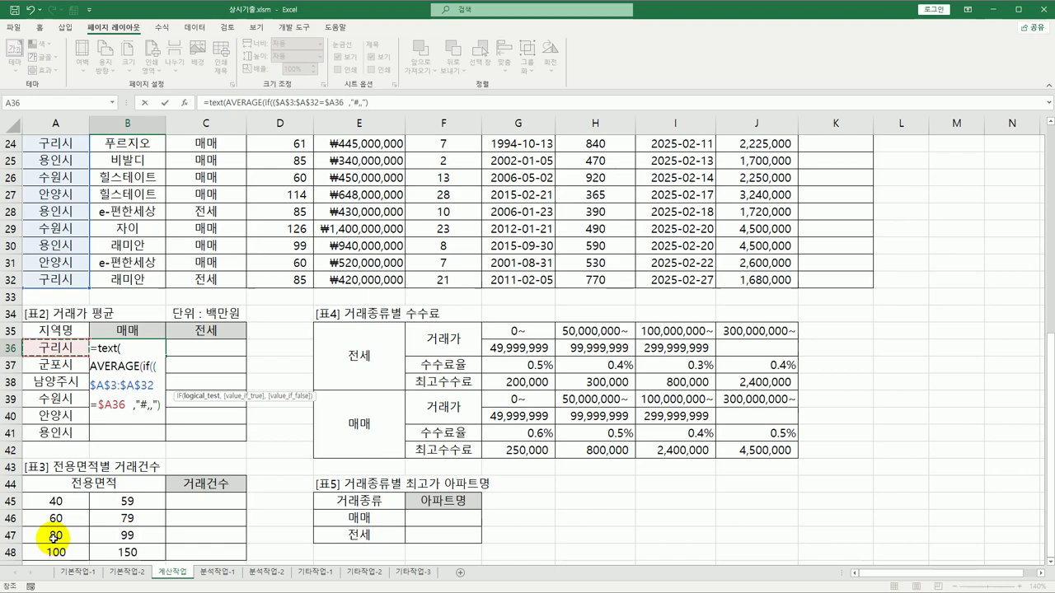
{"action": "type", "text": ")*("}
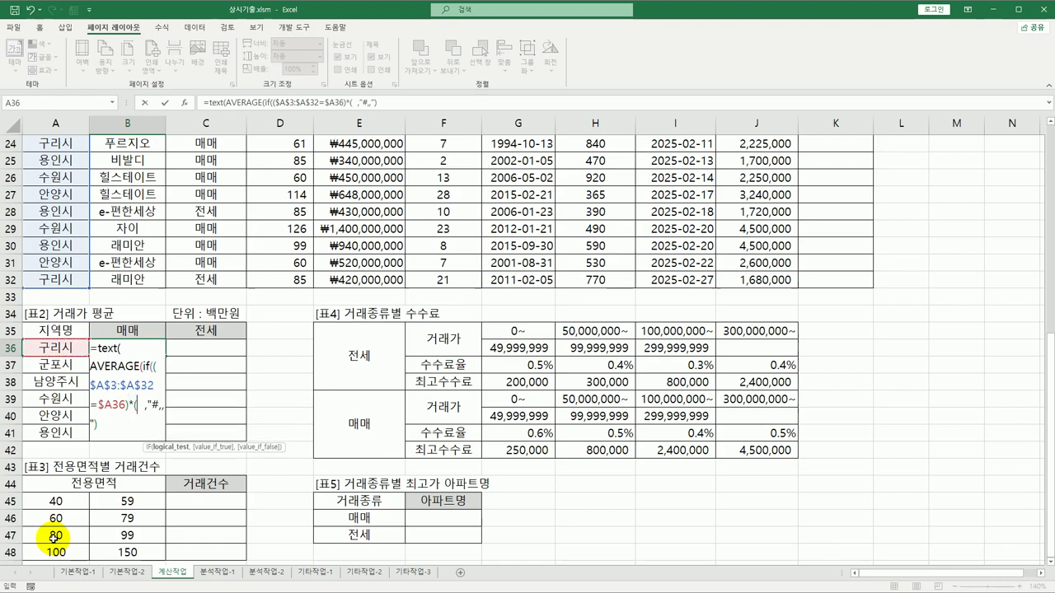
Set the second IF condition to $C$3:$C$32=B$35, matching the 거래종류 with the header, and close its parenthesis
{"action": "scroll", "coordinate": [107, 522], "scroll_direction": "up", "scroll_amount": 8}
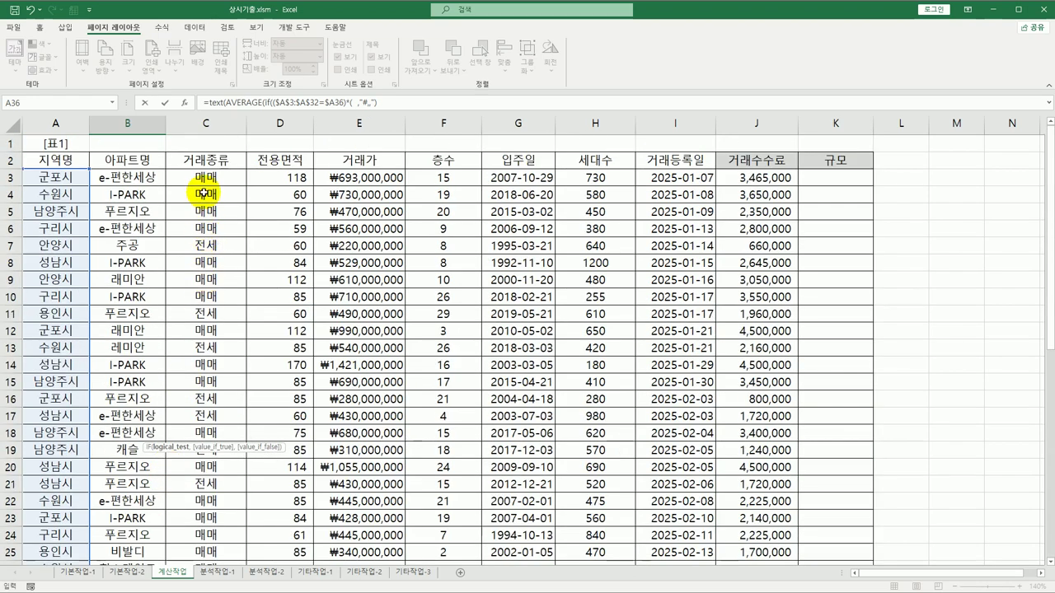
{"action": "left_click", "coordinate": [206, 176]}
{"action": "left_click_drag", "start_coordinate": [205, 211], "coordinate": [199, 537]}
{"action": "key", "text": "F4"}
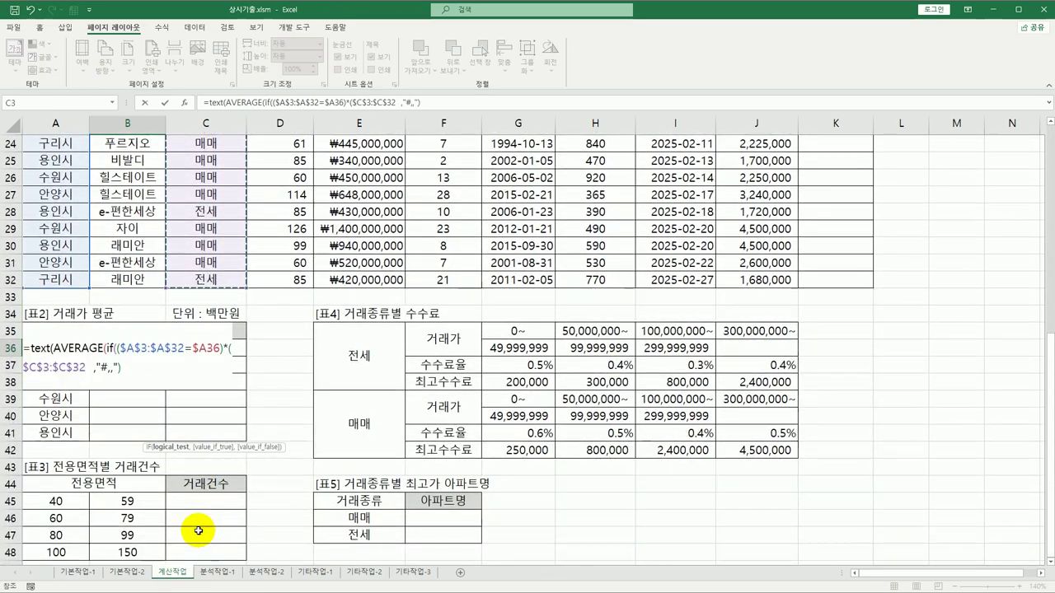
{"action": "type", "text": "="}
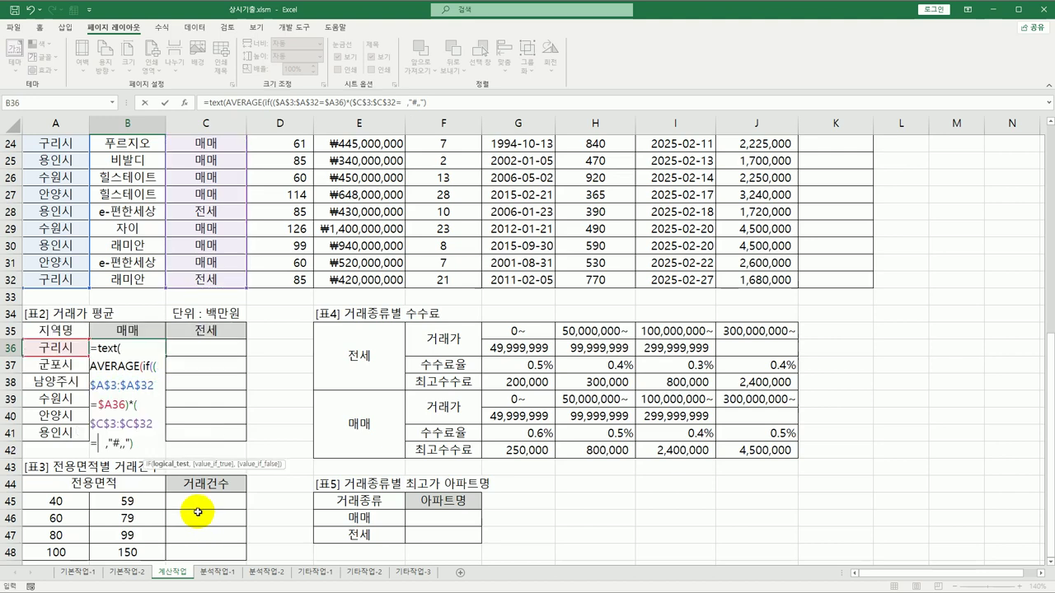
{"action": "left_click", "coordinate": [141, 330]}
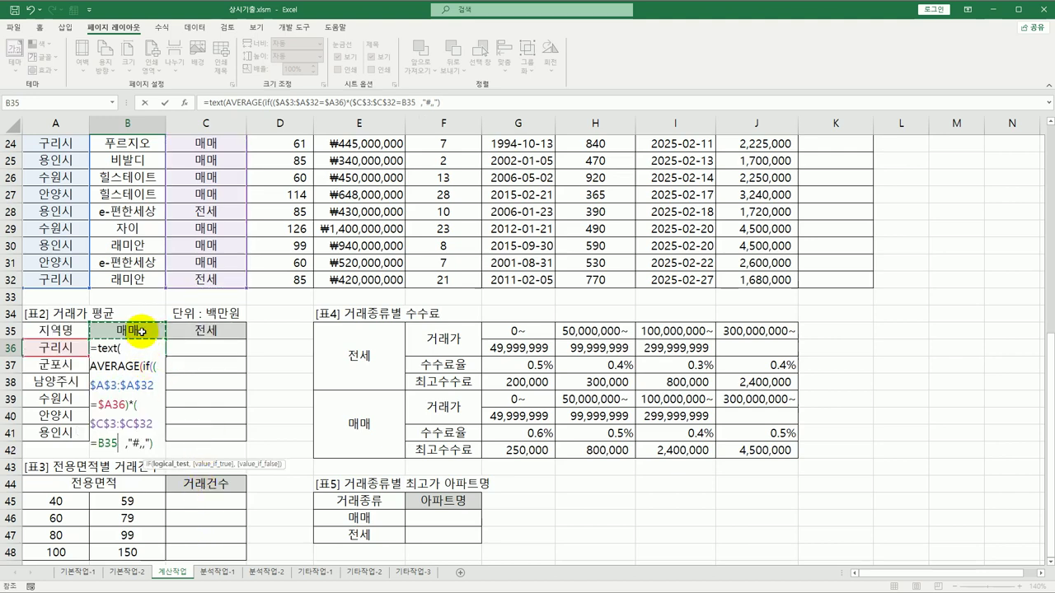
{"action": "key", "text": "F4"}
{"action": "key", "text": "F4"}
{"action": "type", "text": ")"}
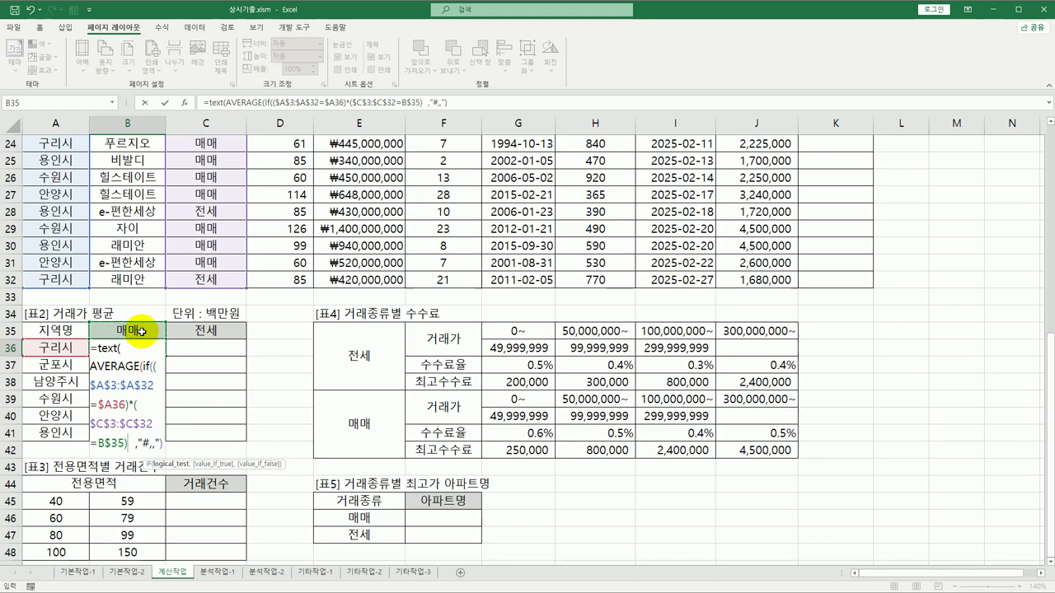
Give $E$3:$E$32 as the IF's true value, close IF and AVERAGE, and enter B36 as an array formula
{"action": "type", "text": ","}
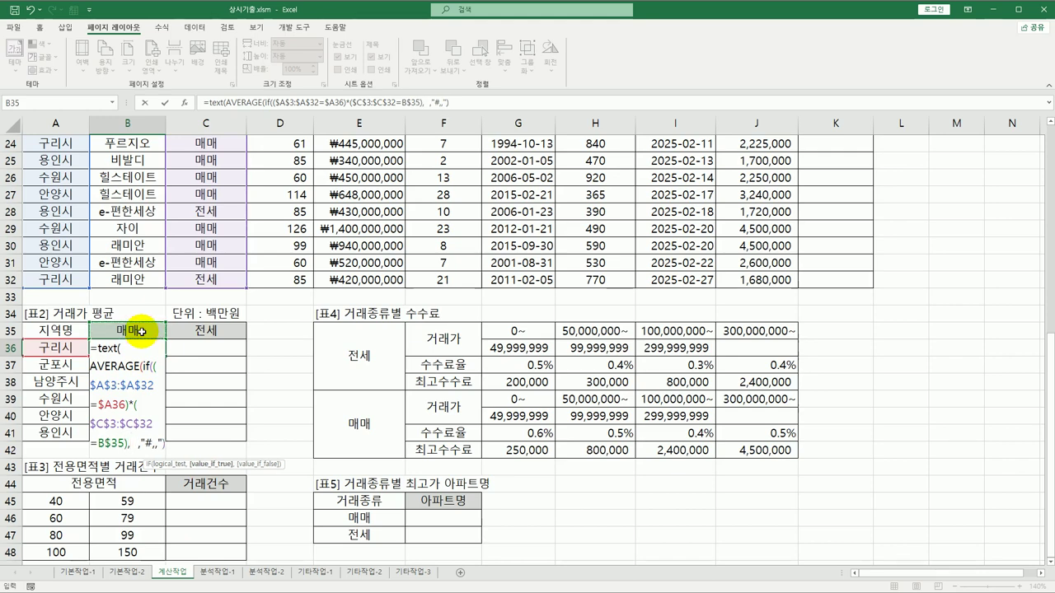
{"action": "scroll", "coordinate": [268, 268], "scroll_direction": "up", "scroll_amount": 6}
{"action": "scroll", "coordinate": [332, 210], "scroll_direction": "up", "scroll_amount": 2}
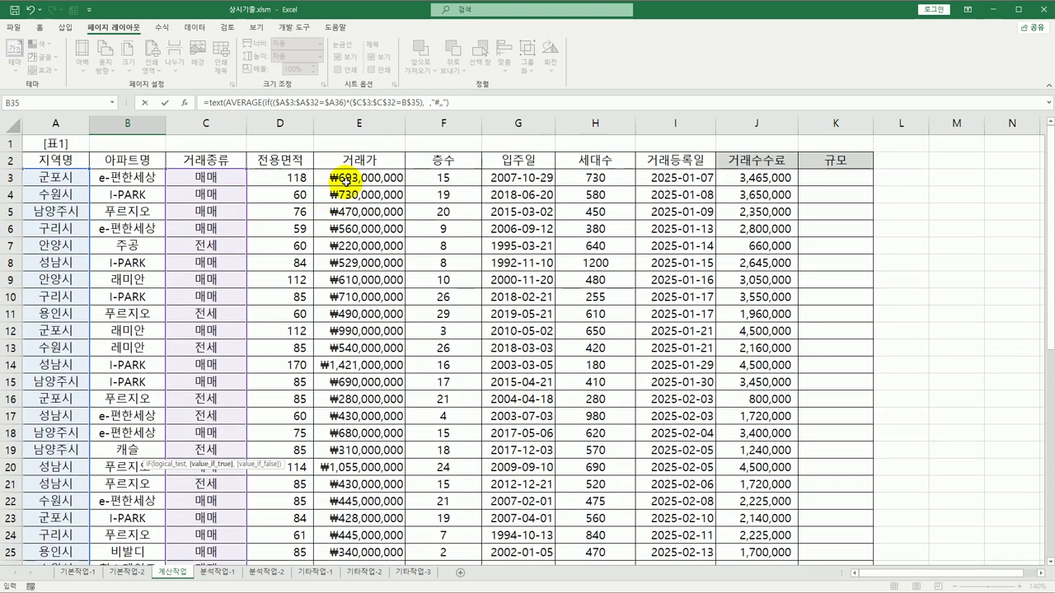
{"action": "left_click_drag", "start_coordinate": [372, 179], "coordinate": [349, 540]}
{"action": "key", "text": "F4"}
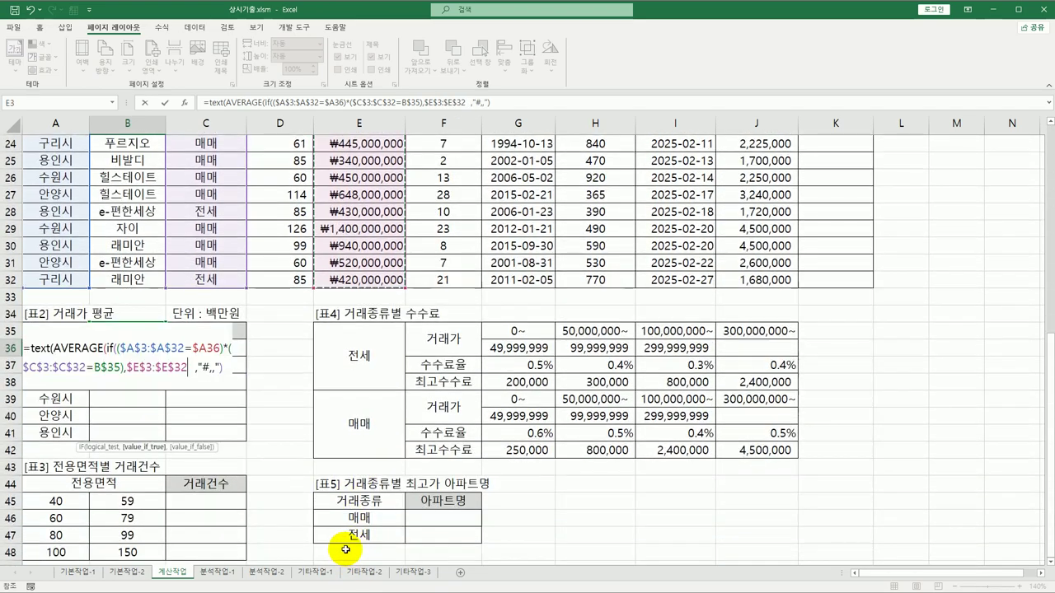
{"action": "type", "text": ")"}
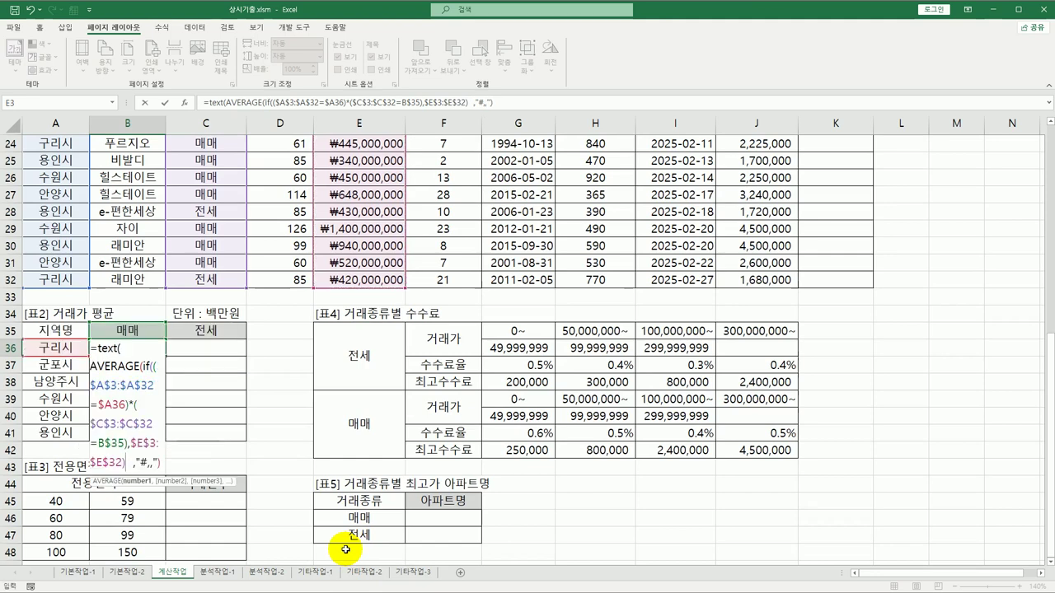
{"action": "type", "text": ")"}
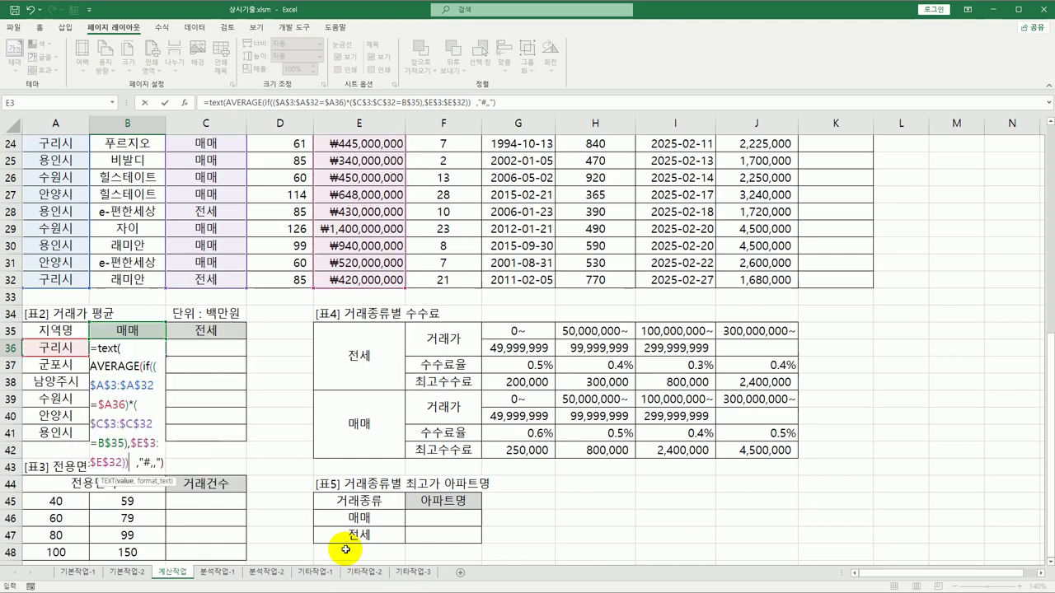
{"action": "key", "text": "ctrl+shift+Return"}
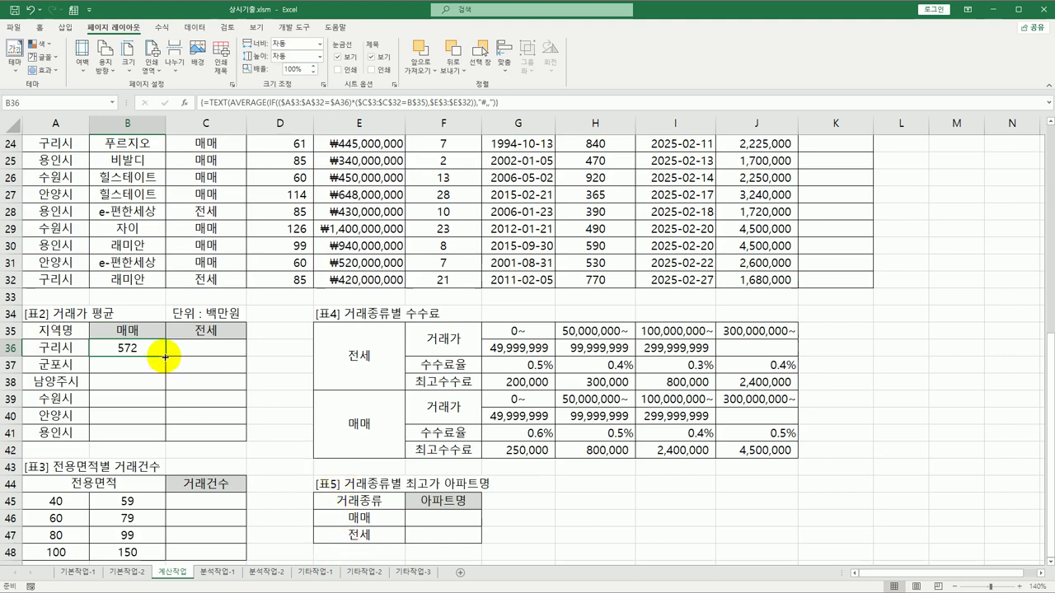
Fill the B36 array formula through C41 to cover all regions for 매매 and 전세 in [표2]
{"action": "left_click_drag", "start_coordinate": [165, 369], "coordinate": [236, 442]}
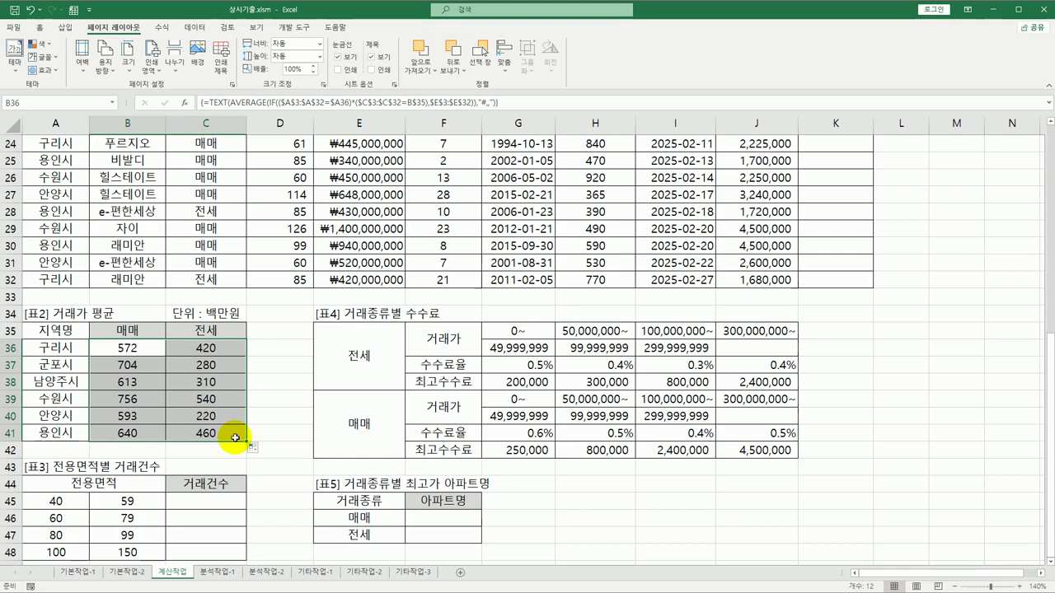
{"action": "scroll", "coordinate": [220, 401], "scroll_direction": "up", "scroll_amount": 8}
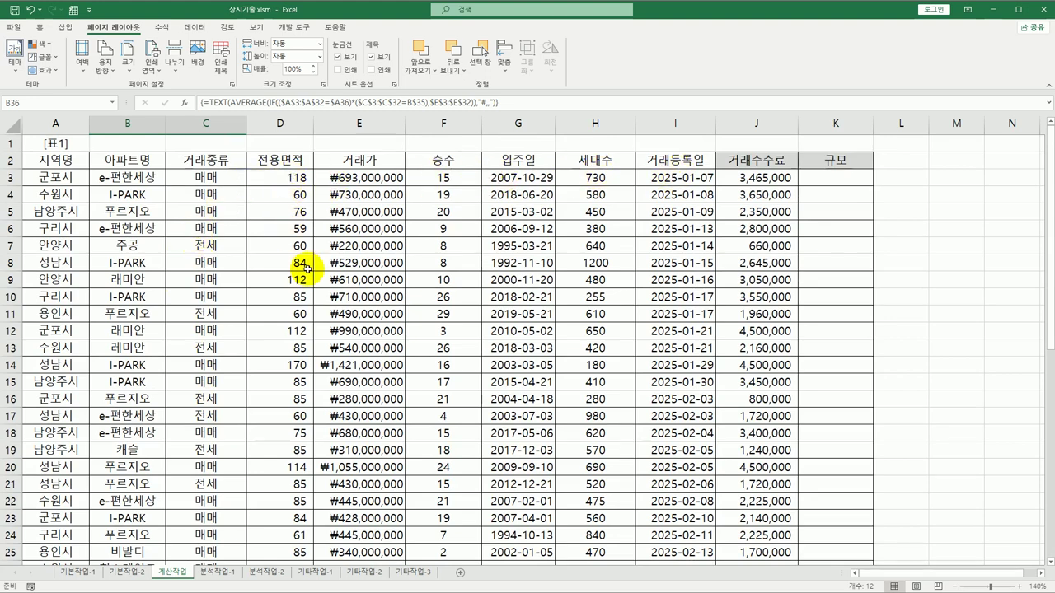
{"action": "scroll", "coordinate": [296, 272], "scroll_direction": "down", "scroll_amount": 9}
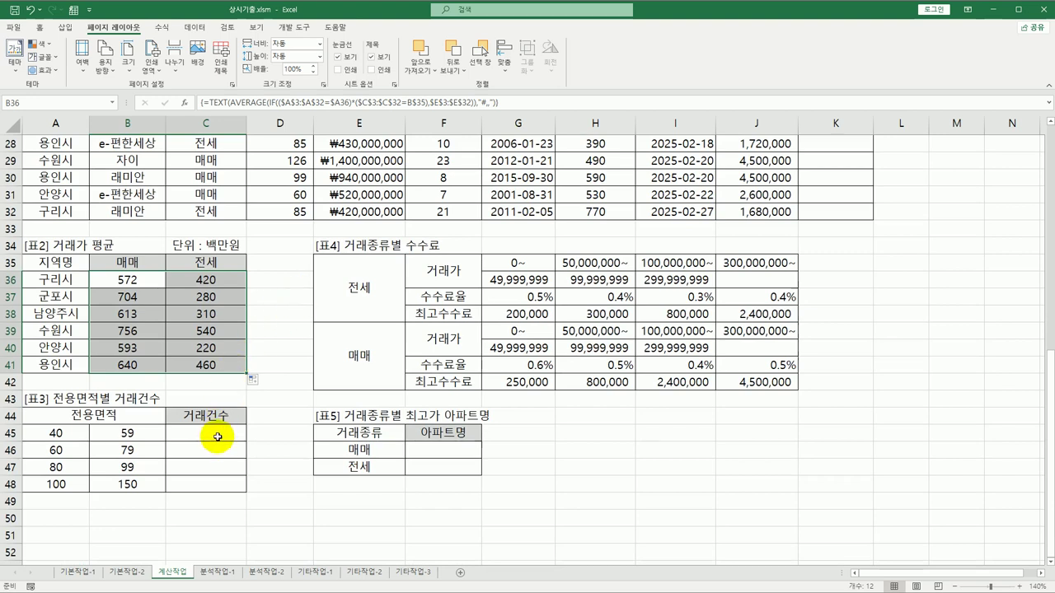
Start a COUNT formula with a nested IF in C45, setting the first bracketed condition to $D$3:$D$32>=A45
{"action": "left_click", "coordinate": [218, 438]}
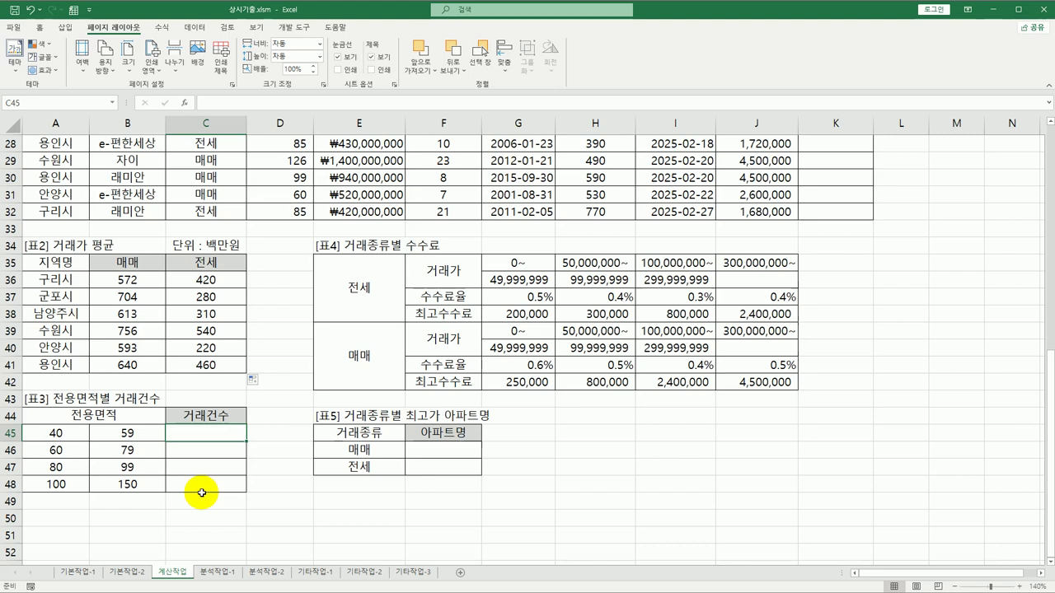
{"action": "type", "text": "=count"}
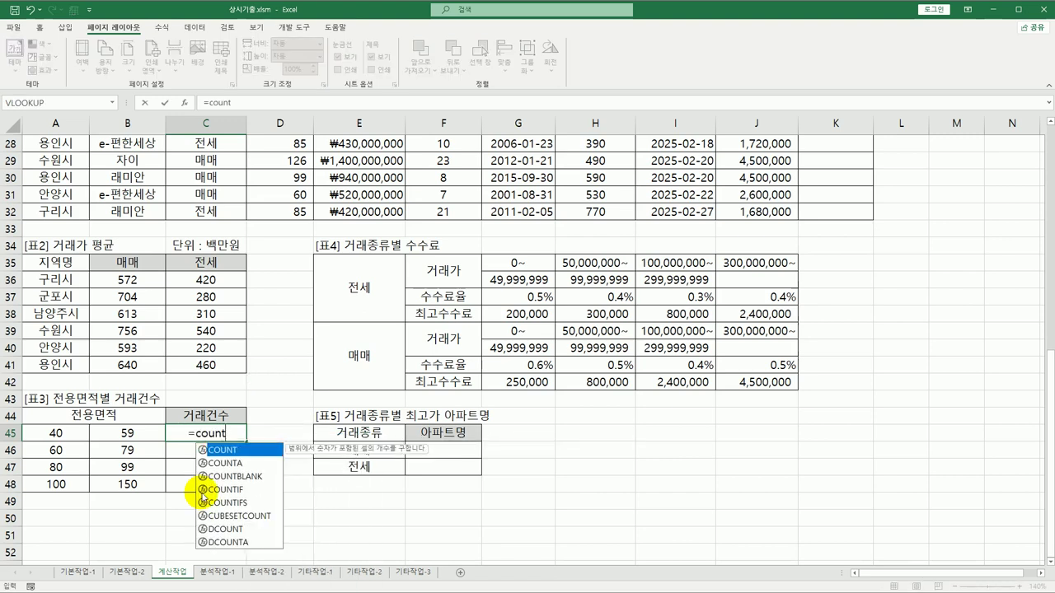
{"action": "key", "text": "Tab"}
{"action": "type", "text": "if("}
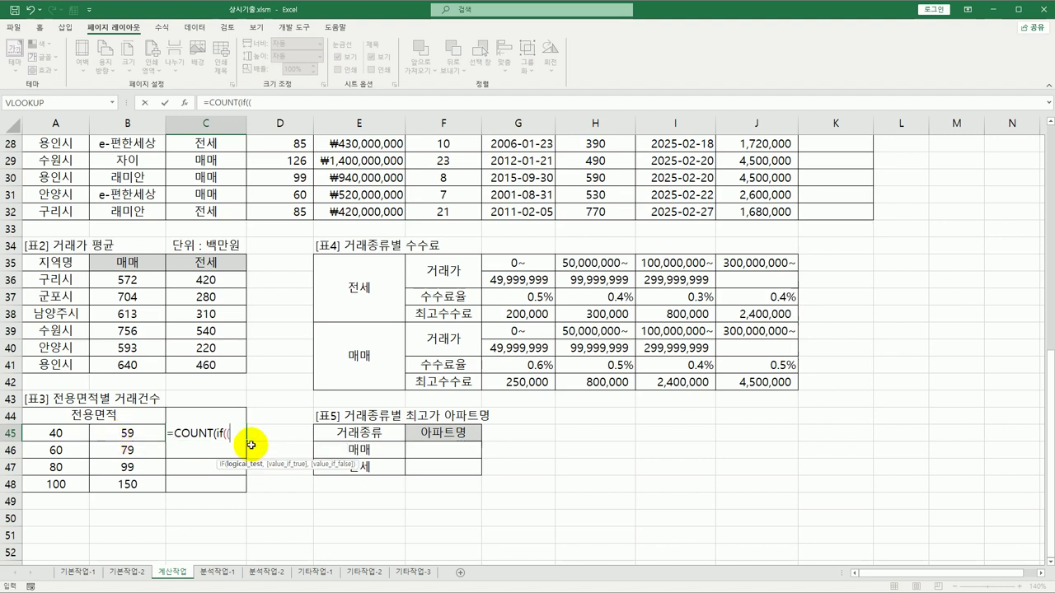
{"action": "type", "text": "("}
{"action": "scroll", "coordinate": [257, 426], "scroll_direction": "up", "scroll_amount": 9}
{"action": "left_click_drag", "start_coordinate": [284, 177], "coordinate": [301, 538]}
{"action": "key", "text": "F4"}
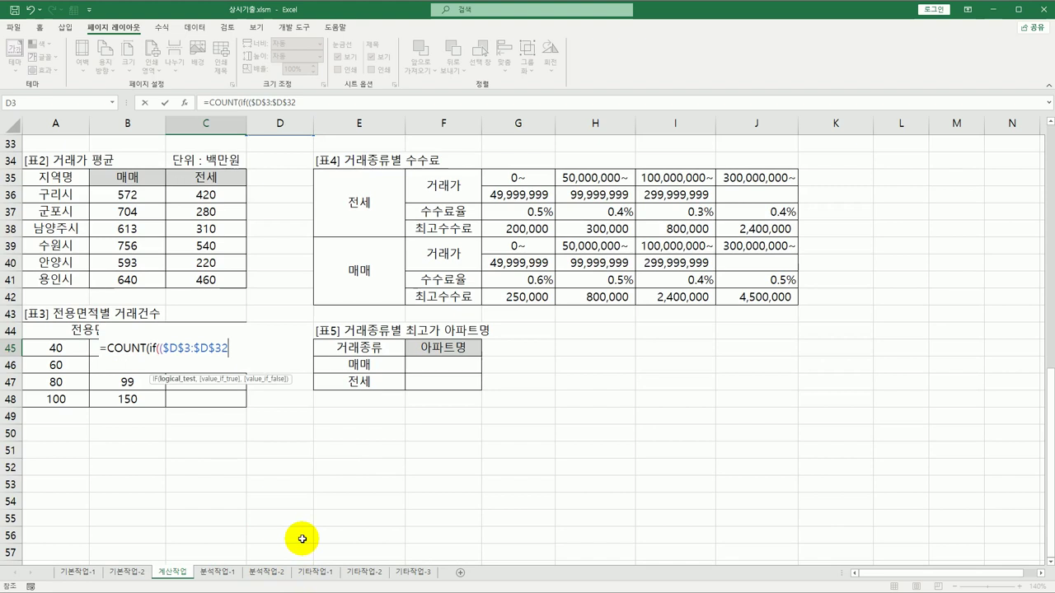
{"action": "type", "text": ">="}
{"action": "key", "text": "Left"}
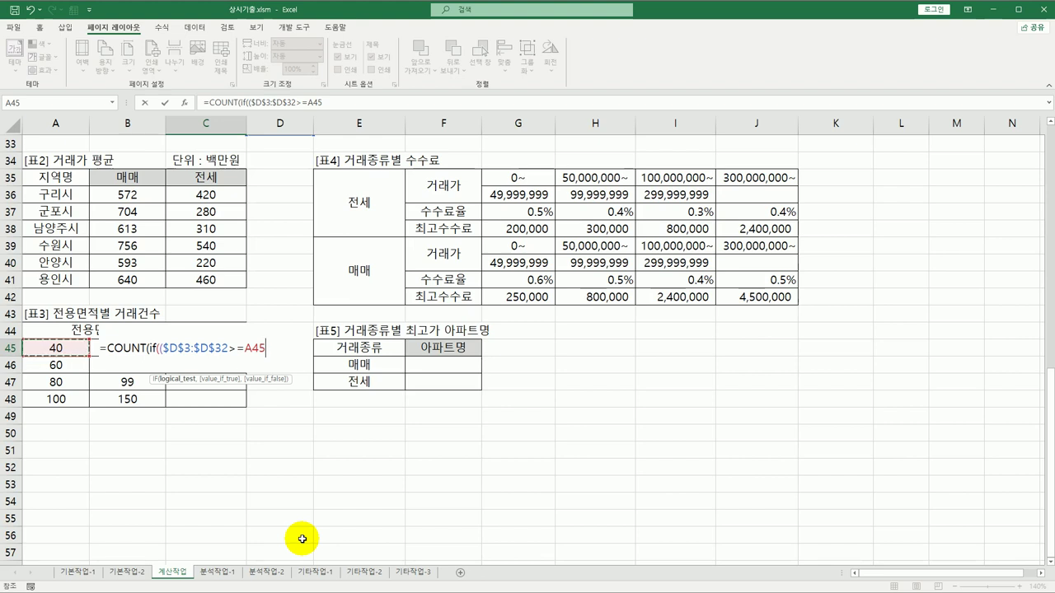
Close the first condition and multiply it by a second bracketed condition, $D$3:$D$32<=B45
{"action": "type", "text": ")*("}
{"action": "scroll", "coordinate": [296, 531], "scroll_direction": "up", "scroll_amount": 9}
{"action": "scroll", "coordinate": [290, 278], "scroll_direction": "up", "scroll_amount": 2}
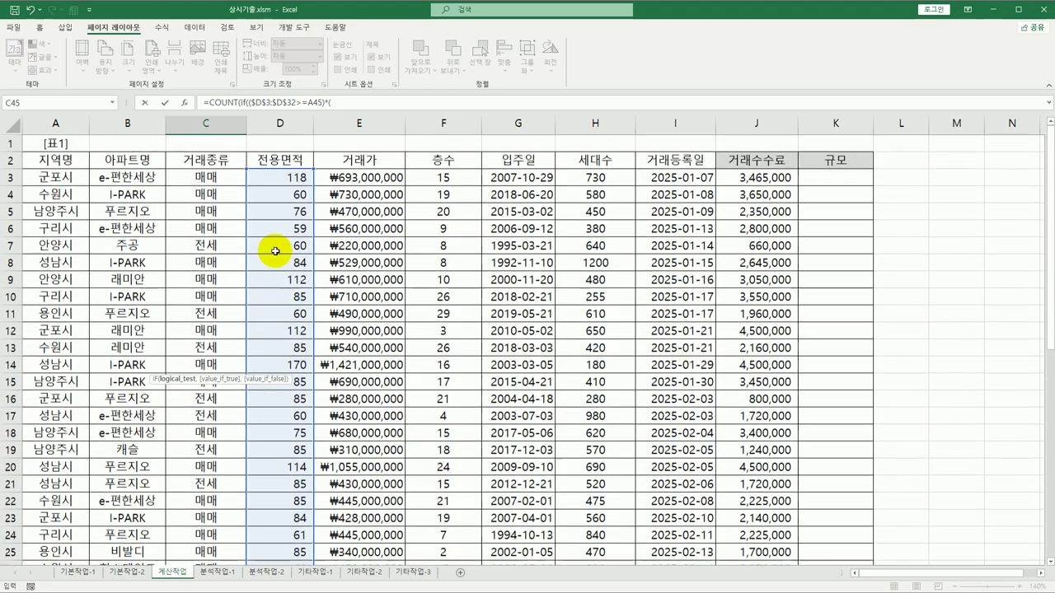
{"action": "left_click_drag", "start_coordinate": [278, 176], "coordinate": [278, 527]}
{"action": "key", "text": "F4"}
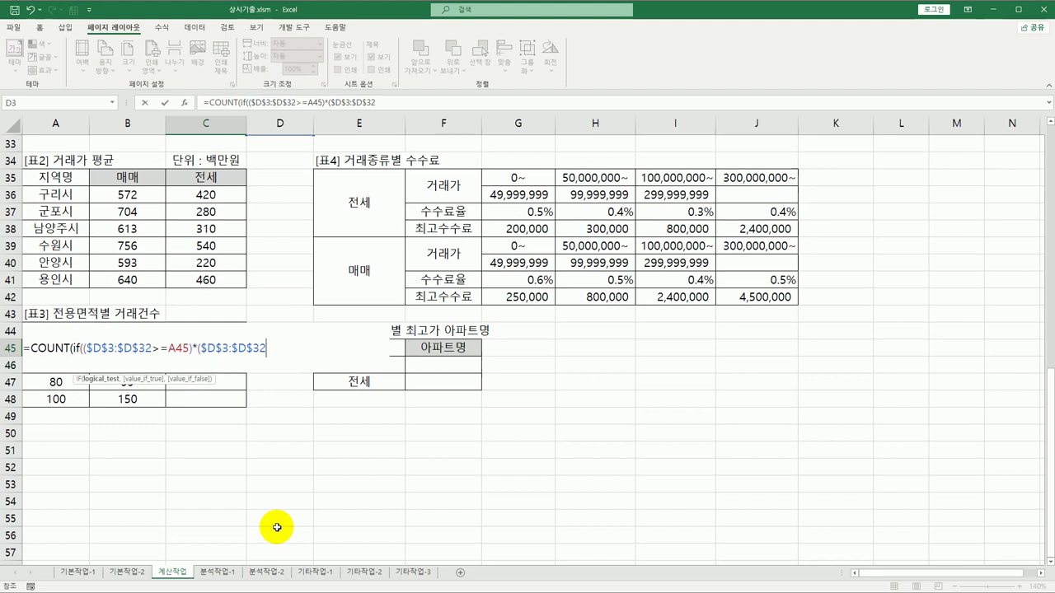
{"action": "type", "text": "<=B45"}
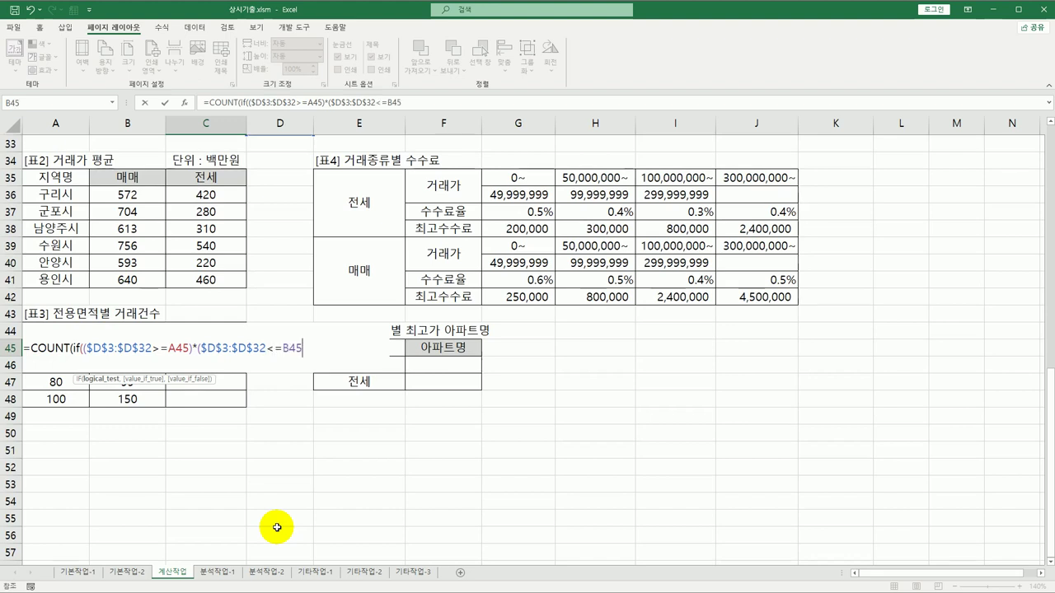
Complete C45 with true value 1 and an appended "건" as an array formula, and fill it through C48
{"action": "type", "text": "),1)"}
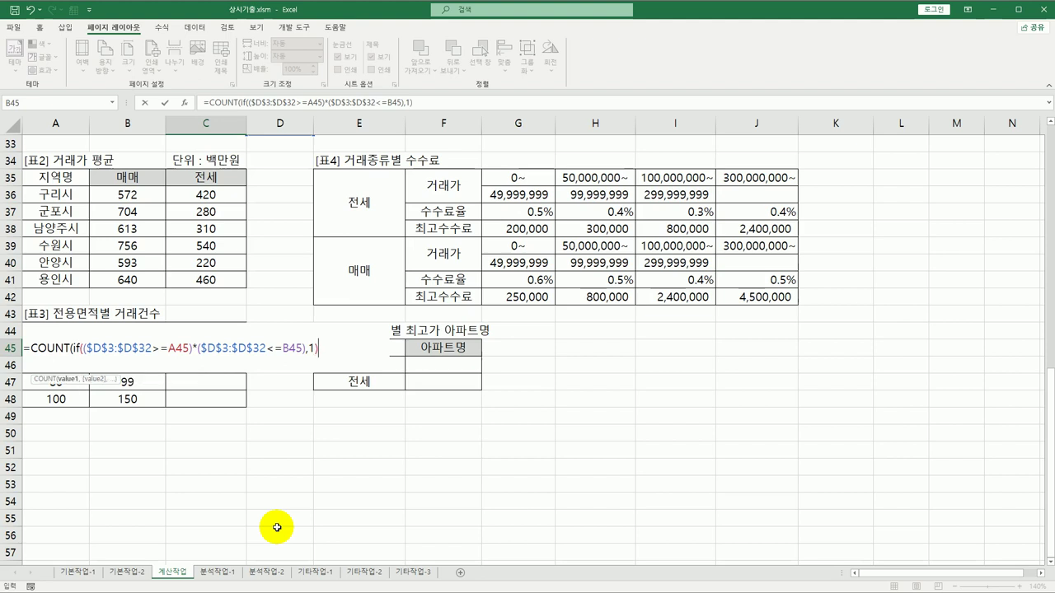
{"action": "type", "text": ")&"}
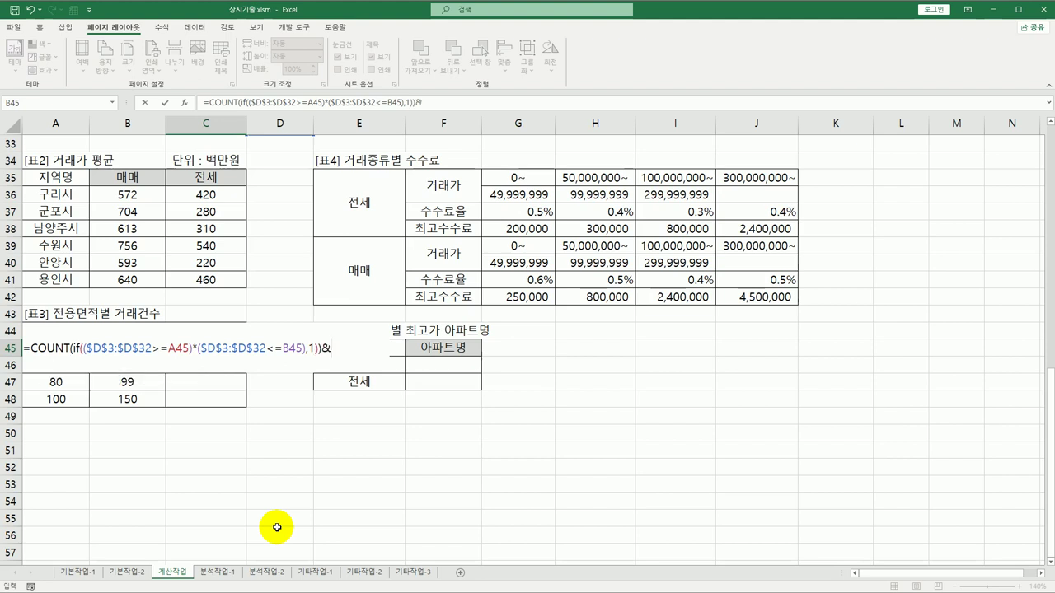
{"action": "type", "text": "\"건\""}
{"action": "key", "text": "ctrl+shift+Return"}
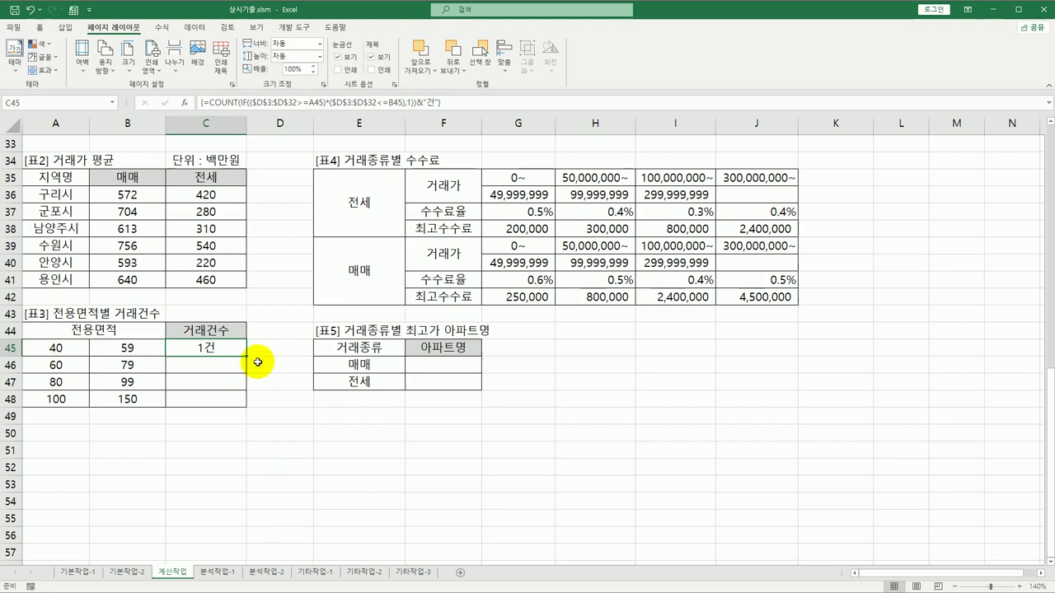
{"action": "left_click_drag", "start_coordinate": [246, 355], "coordinate": [236, 410]}
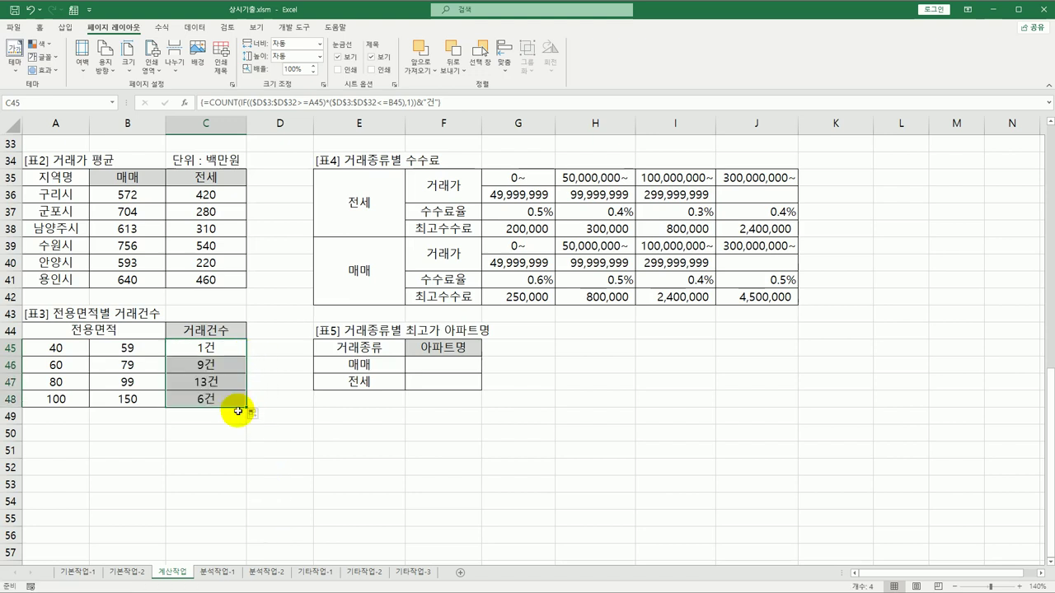
{"action": "left_click", "coordinate": [223, 401]}
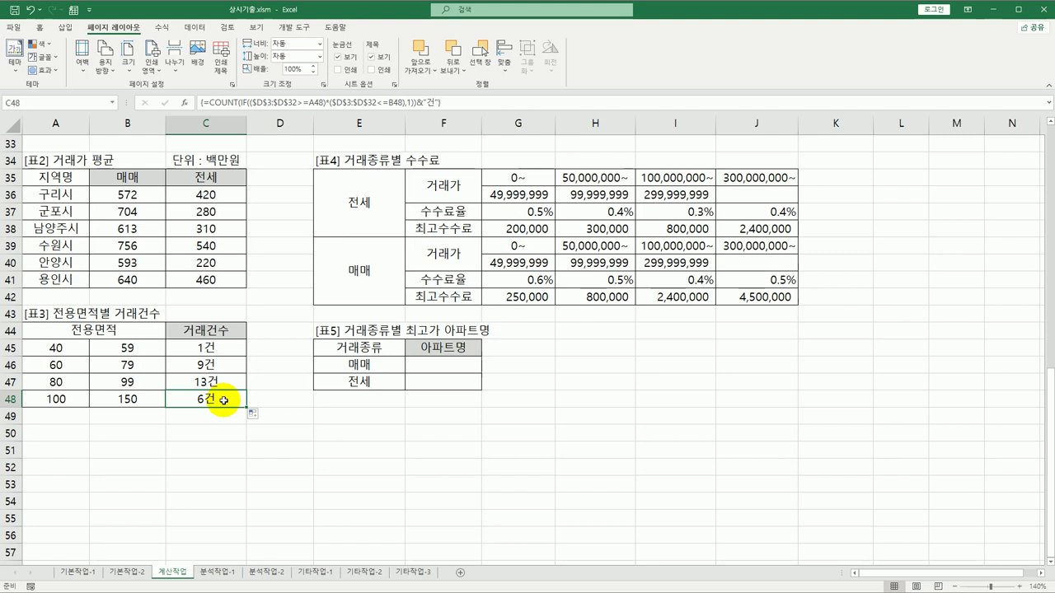
Start an INDEX formula in F46 of [표5] with the 아파트명 range $B$3:$B$32 as its array
{"action": "left_click", "coordinate": [420, 367]}
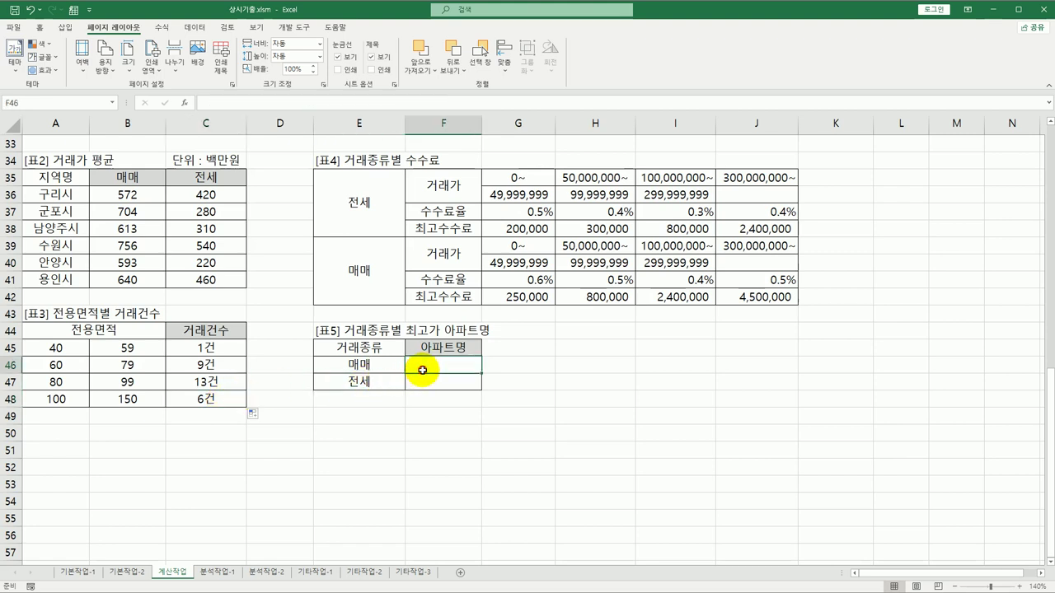
{"action": "scroll", "coordinate": [422, 370], "scroll_direction": "up", "scroll_amount": 11}
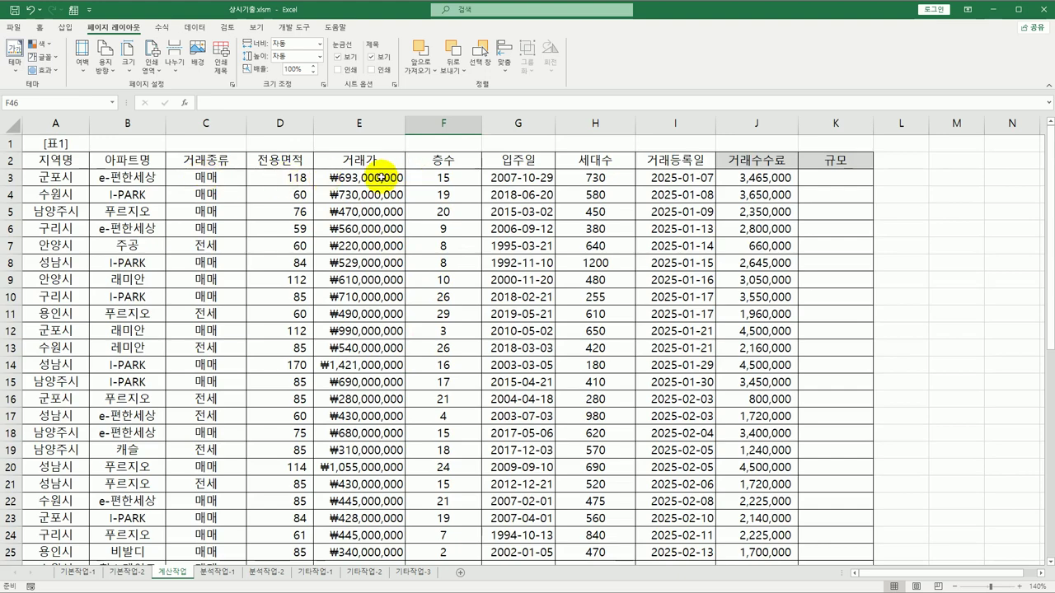
{"action": "scroll", "coordinate": [400, 228], "scroll_direction": "down", "scroll_amount": 9}
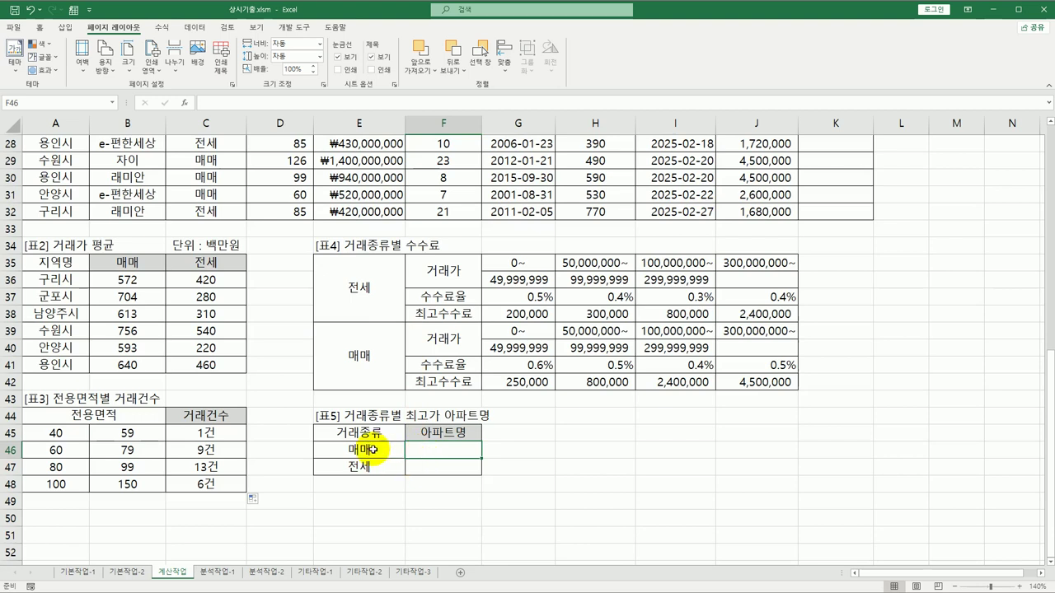
{"action": "double_click", "coordinate": [430, 451]}
{"action": "type", "text": "="}
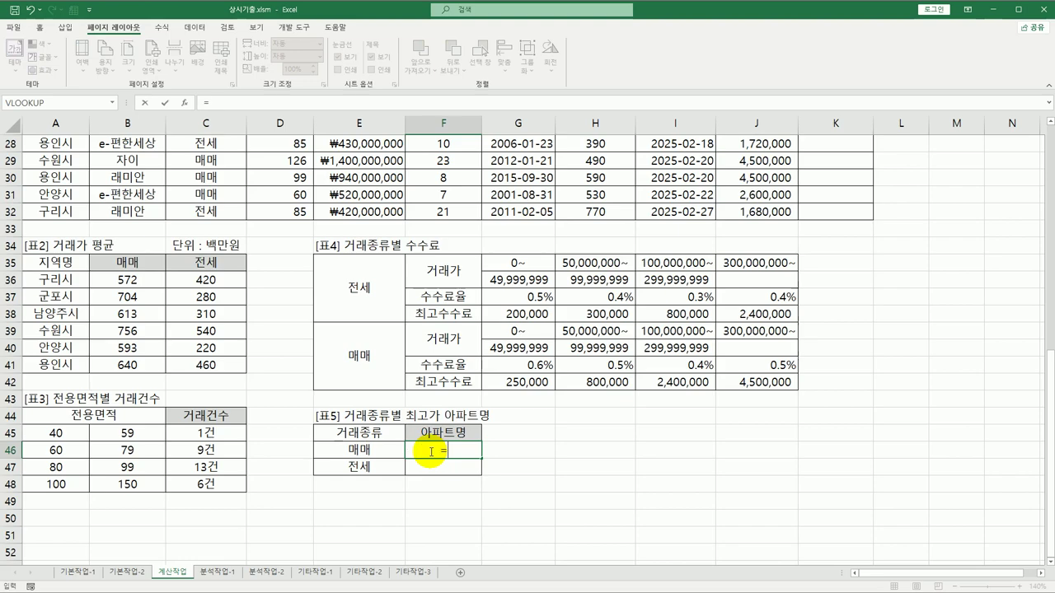
{"action": "type", "text": "in"}
{"action": "key", "text": "Tab"}
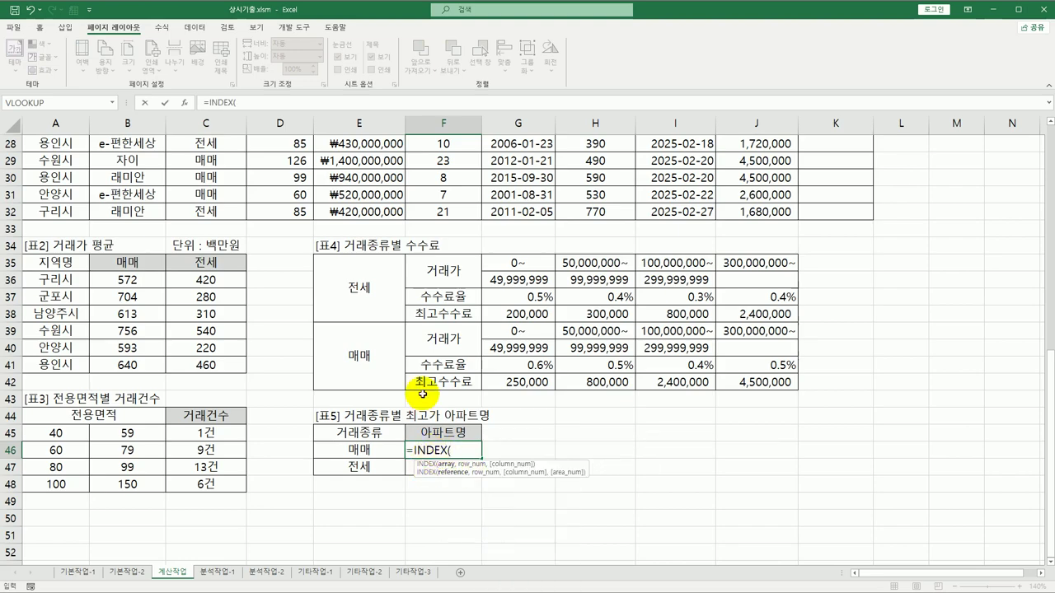
{"action": "scroll", "coordinate": [416, 383], "scroll_direction": "up", "scroll_amount": 9}
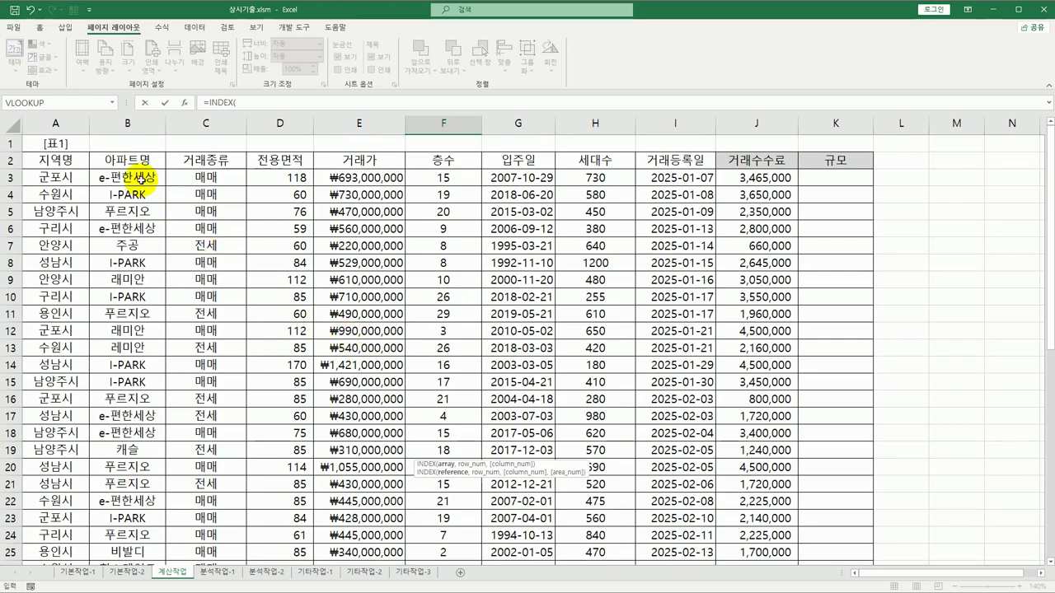
{"action": "left_click_drag", "start_coordinate": [140, 180], "coordinate": [138, 537]}
{"action": "key", "text": "F4"}
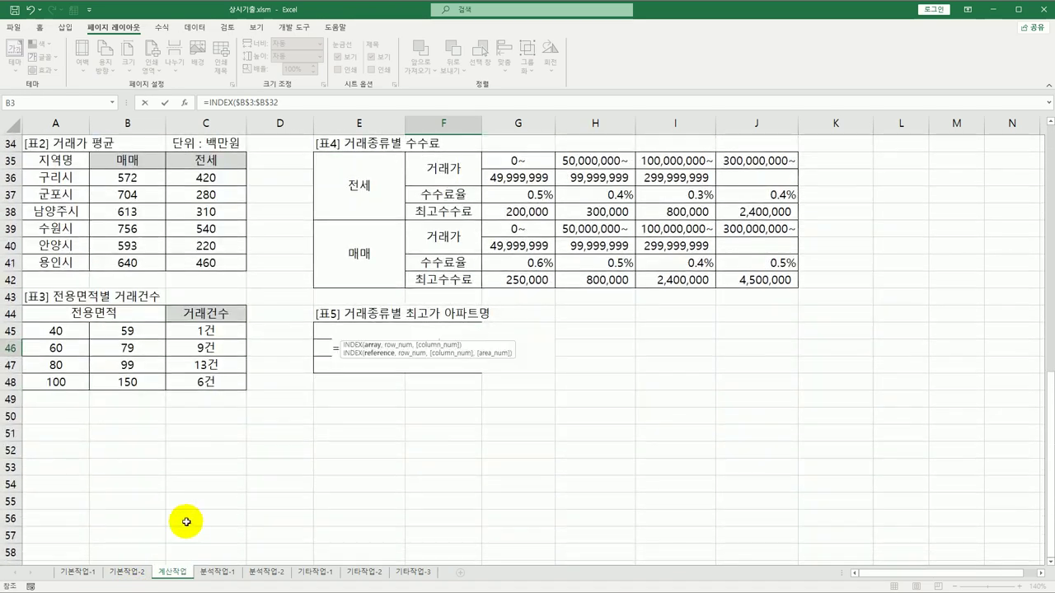
{"action": "type", "text": ","}
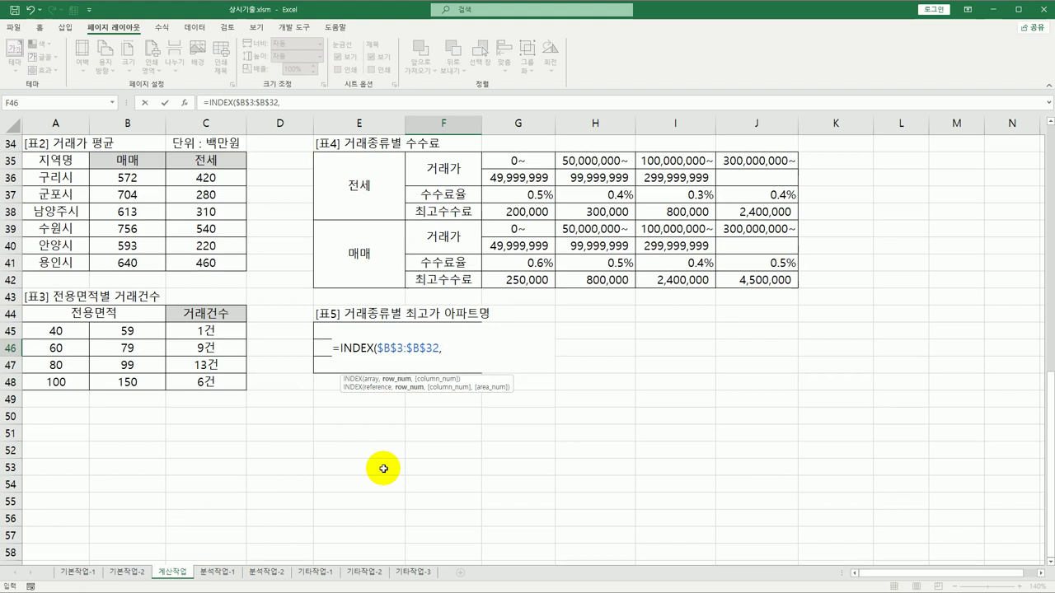
Nest MATCH and MAX as the row number, with the condition ($C$3:$C$32=E46) matching the 거래종류 inside MAX
{"action": "type", "text": "mat"}
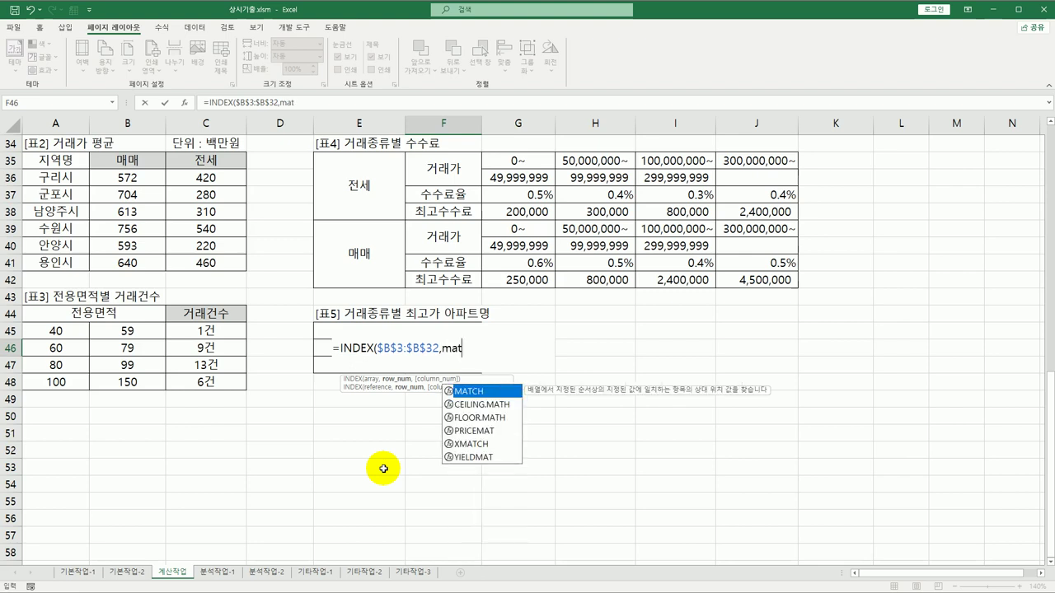
{"action": "key", "text": "Tab"}
{"action": "type", "text": "max("}
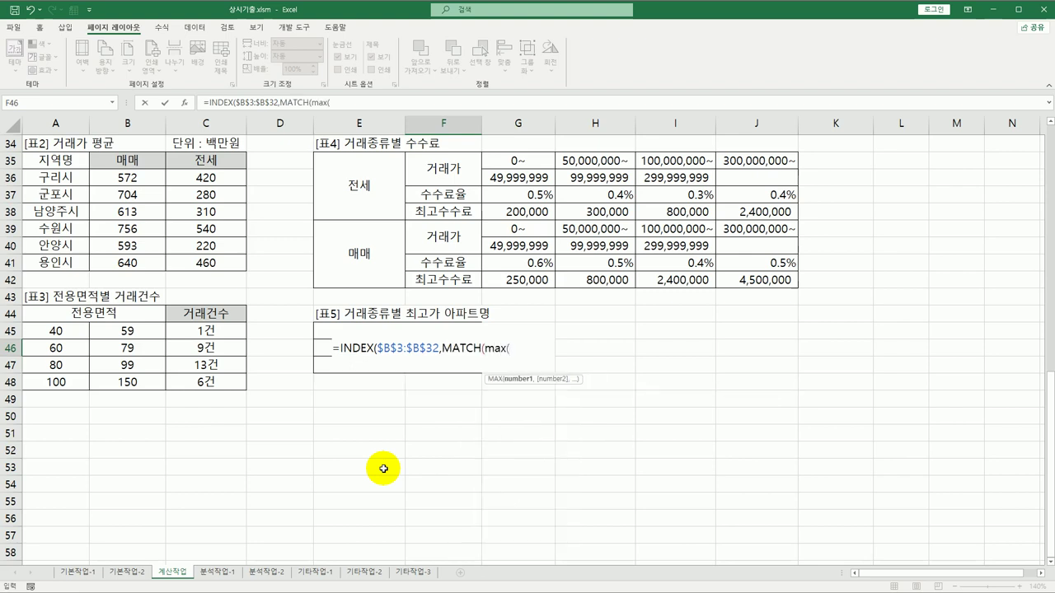
{"action": "type", "text": "("}
{"action": "scroll", "coordinate": [363, 467], "scroll_direction": "up", "scroll_amount": 3}
{"action": "scroll", "coordinate": [362, 467], "scroll_direction": "up", "scroll_amount": 8}
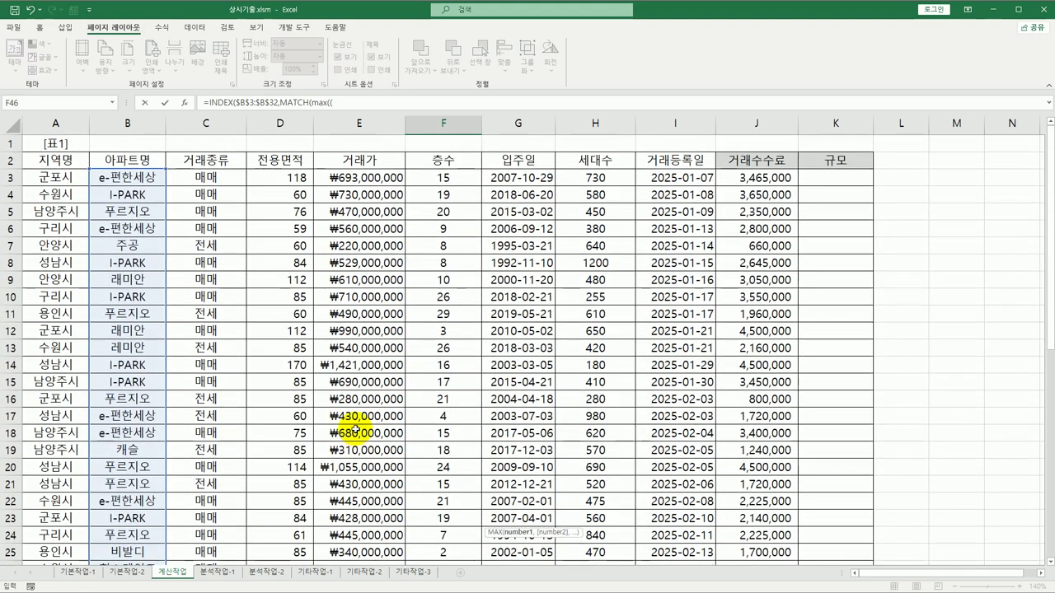
{"action": "left_click_drag", "start_coordinate": [222, 174], "coordinate": [231, 532]}
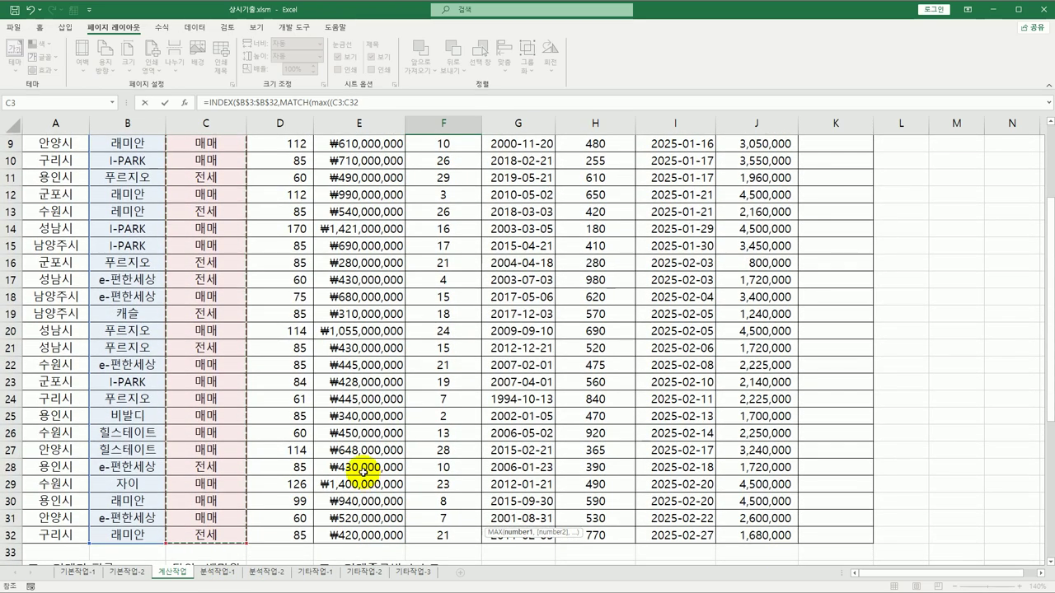
{"action": "key", "text": "F4"}
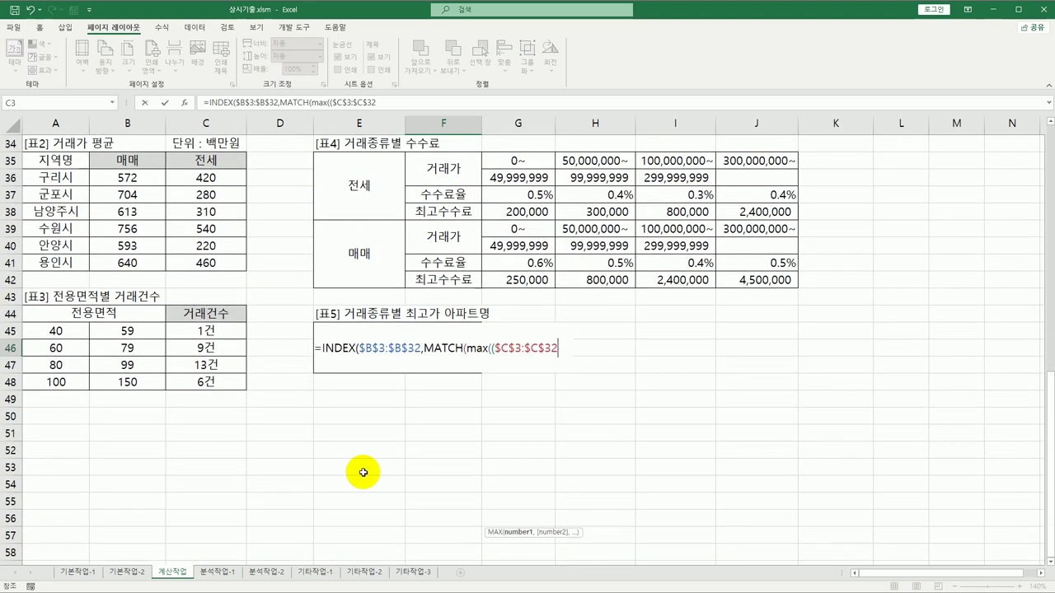
{"action": "key", "text": "Left"}
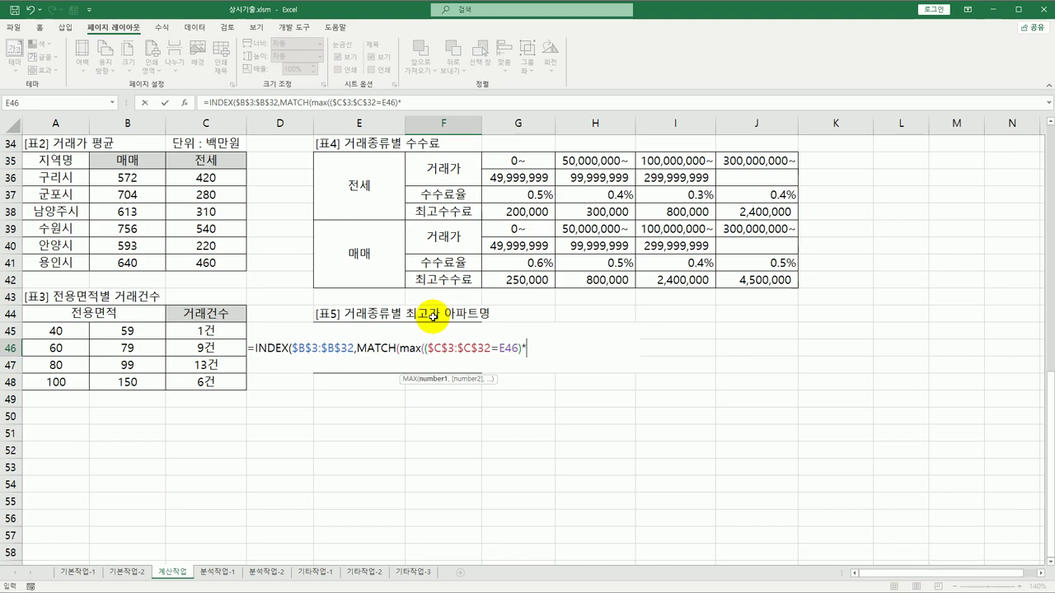
Multiply the MAX condition by the 거래가 range $E$3:$E$32 and close MAX
{"action": "scroll", "coordinate": [432, 313], "scroll_direction": "up", "scroll_amount": 11}
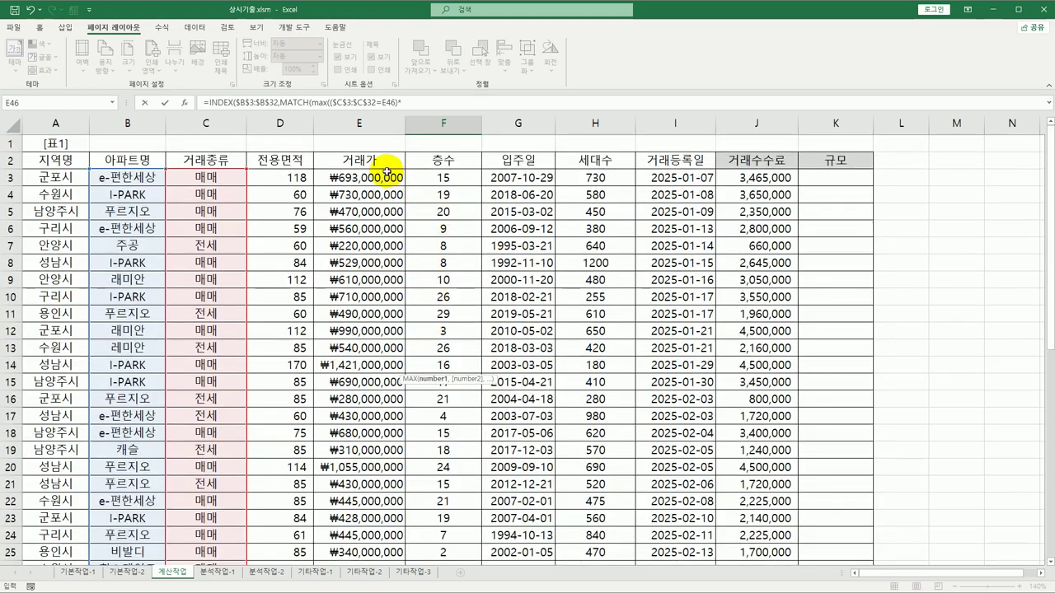
{"action": "left_click_drag", "start_coordinate": [370, 175], "coordinate": [348, 537]}
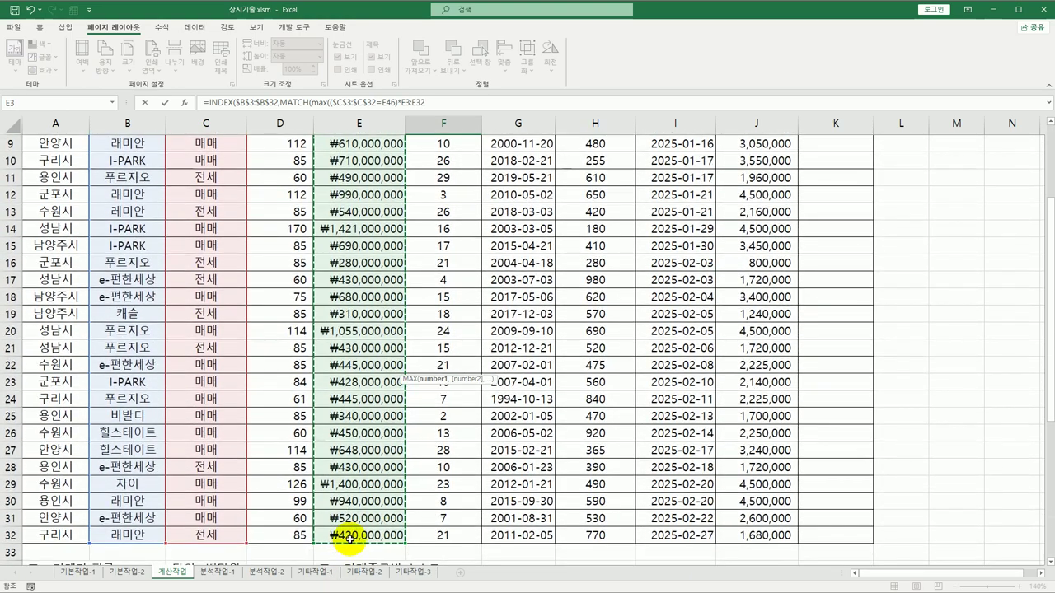
{"action": "key", "text": "F4"}
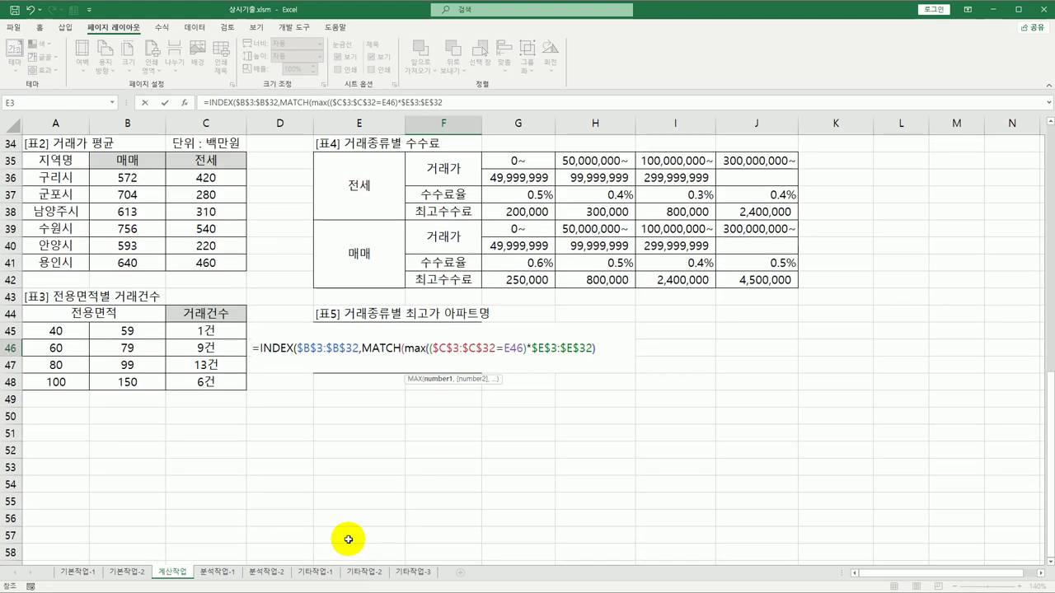
{"action": "key", "text": "F2"}
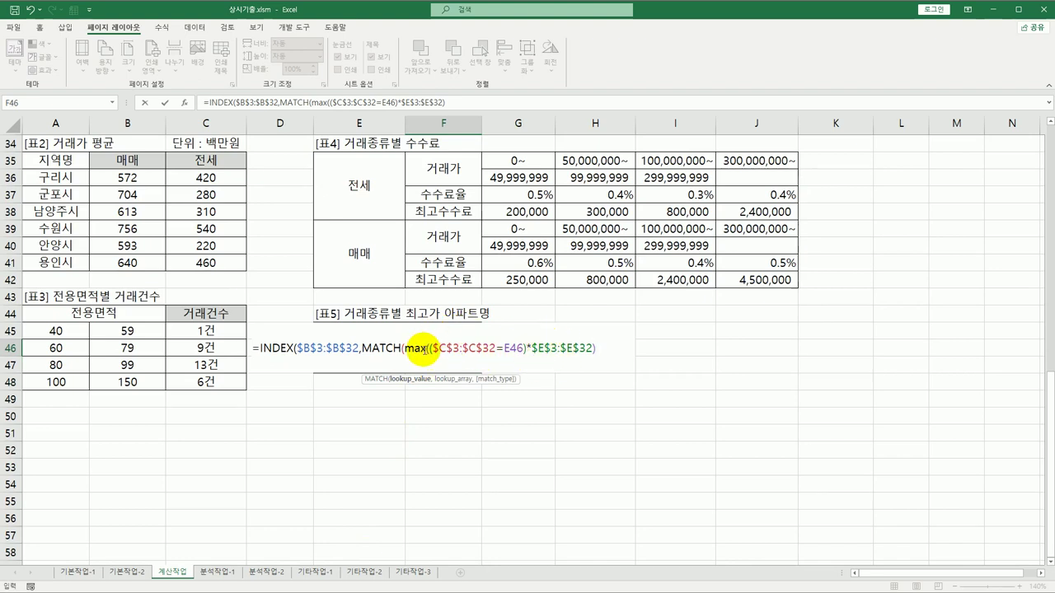
Copy ($C$3:$C$32=E46)*$E$3:$E$32 from inside MAX and reuse it as MATCH's lookup array
{"action": "type", "text": ","}
{"action": "left_click_drag", "start_coordinate": [427, 348], "coordinate": [592, 350]}
{"action": "key", "text": "ctrl+c"}
{"action": "left_click", "coordinate": [608, 349]}
{"action": "key", "text": "ctrl+v"}
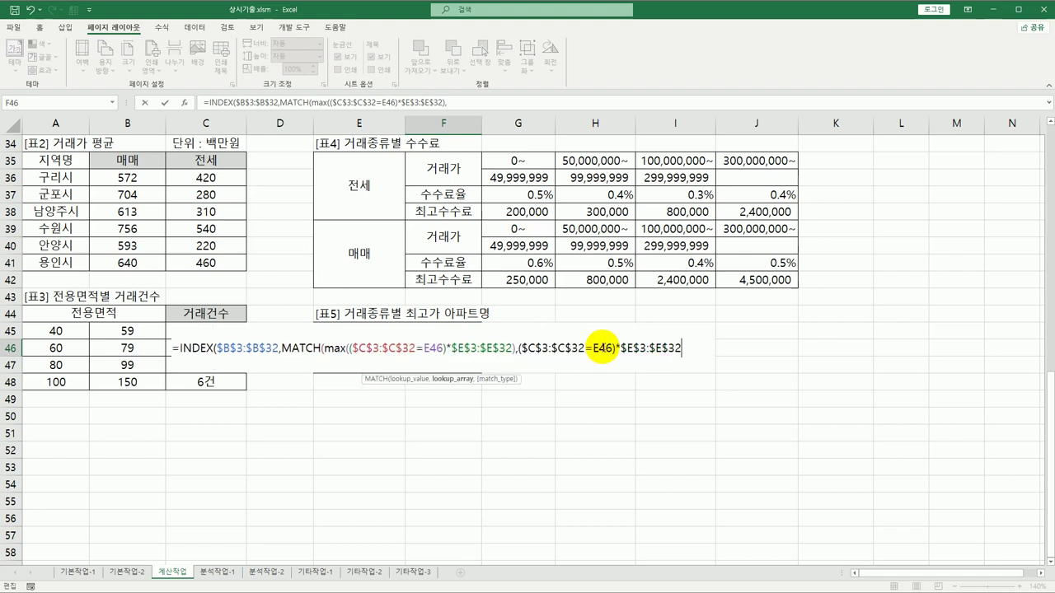
Finish F46's MATCH with exact match type 0, enter the formula as an array formula, and fill it to F47
{"action": "type", "text": ","}
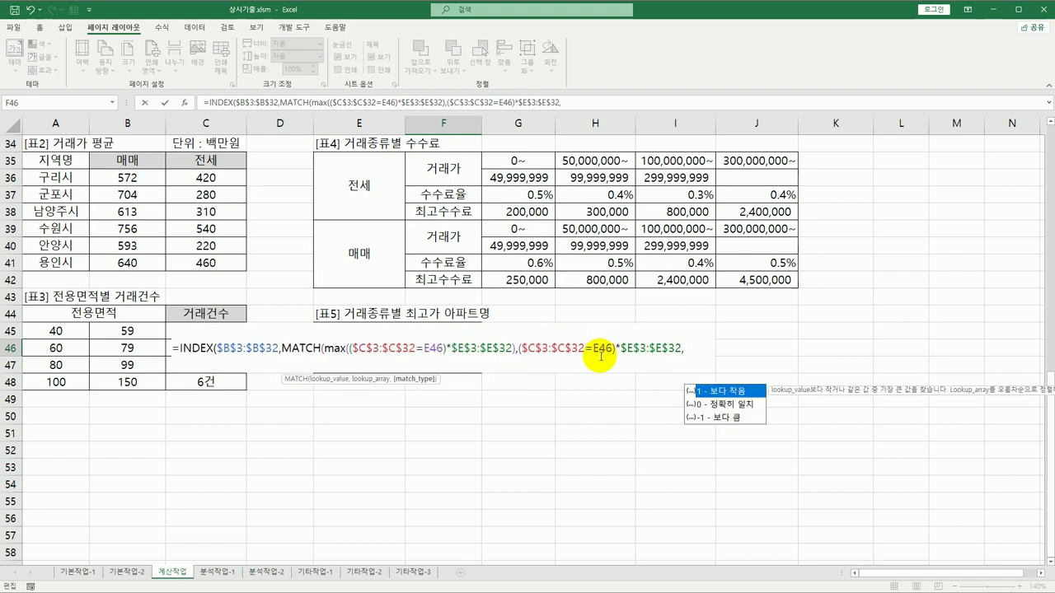
{"action": "type", "text": "0)"}
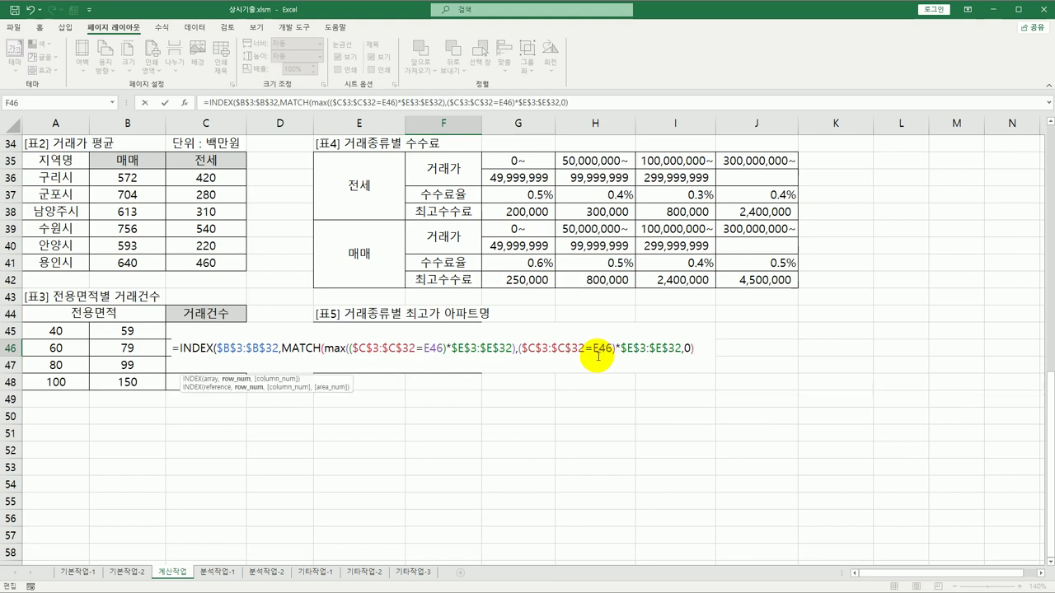
{"action": "type", "text": ")"}
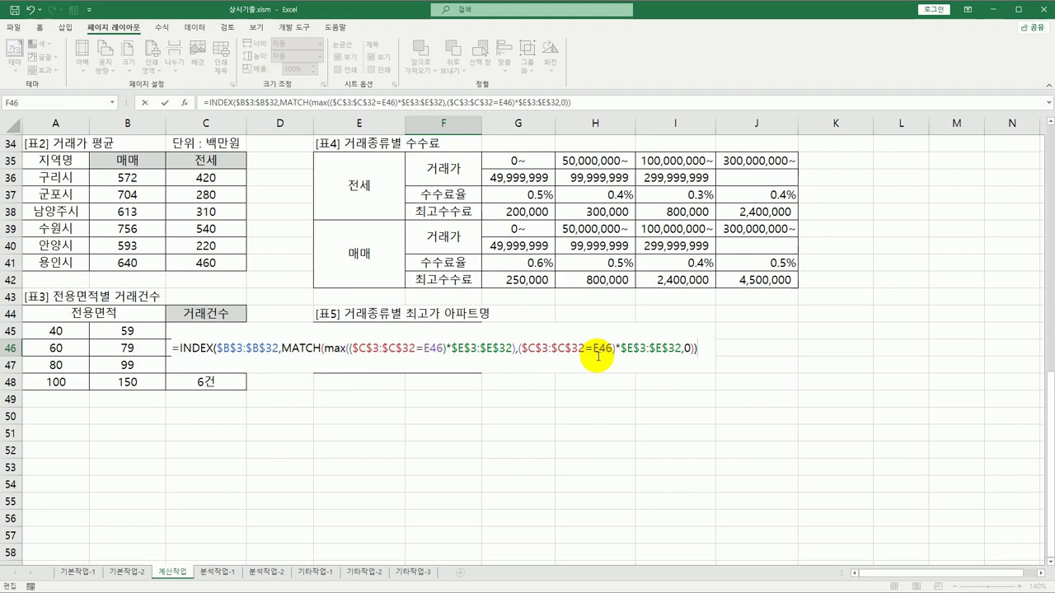
{"action": "key", "text": "ctrl+shift+Return"}
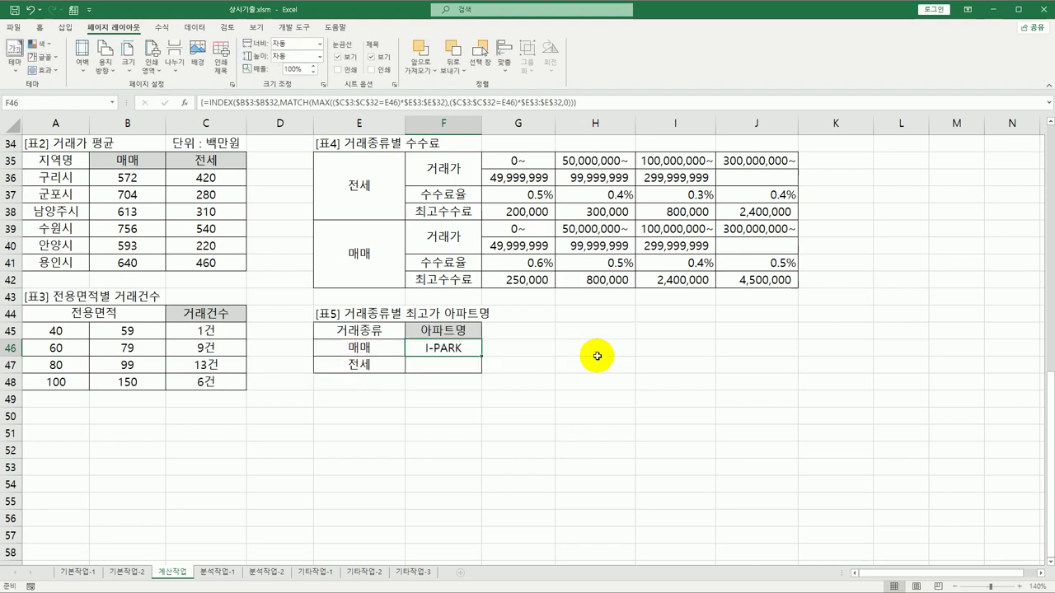
{"action": "left_click_drag", "start_coordinate": [481, 356], "coordinate": [479, 371]}
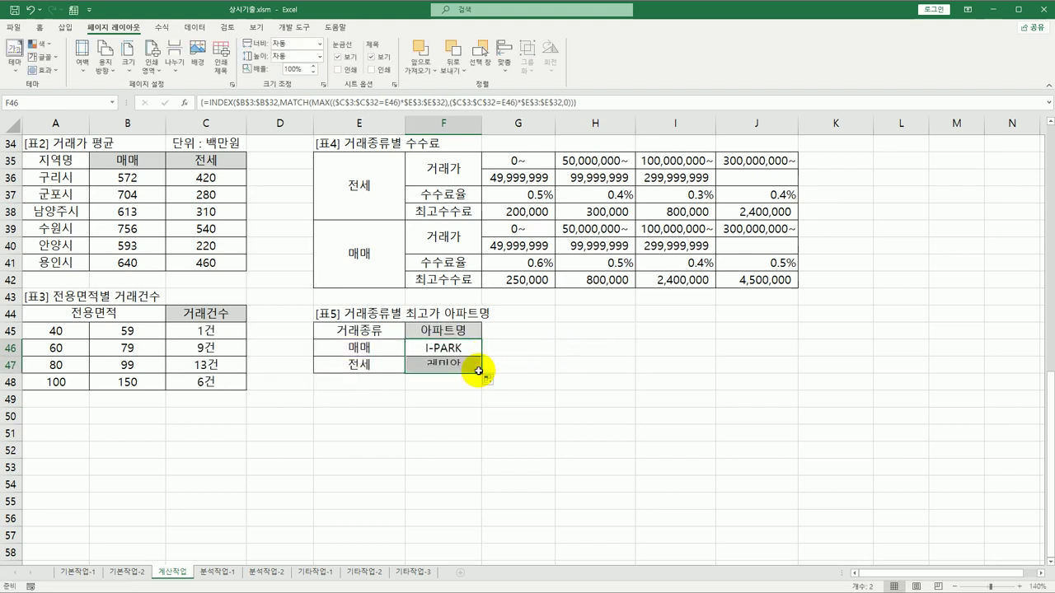
{"action": "scroll", "coordinate": [479, 369], "scroll_direction": "up", "scroll_amount": 6}
{"action": "scroll", "coordinate": [478, 364], "scroll_direction": "down", "scroll_amount": 6}
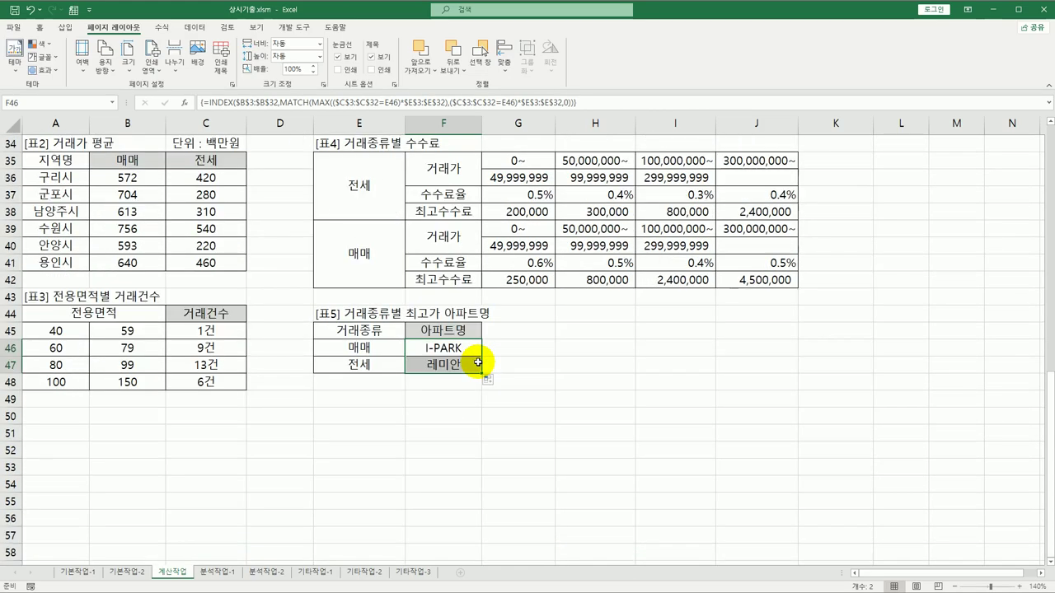
Select K3 in the 규모 column and insert a new module in the Visual Basic editor
{"action": "scroll", "coordinate": [478, 363], "scroll_direction": "up", "scroll_amount": 11}
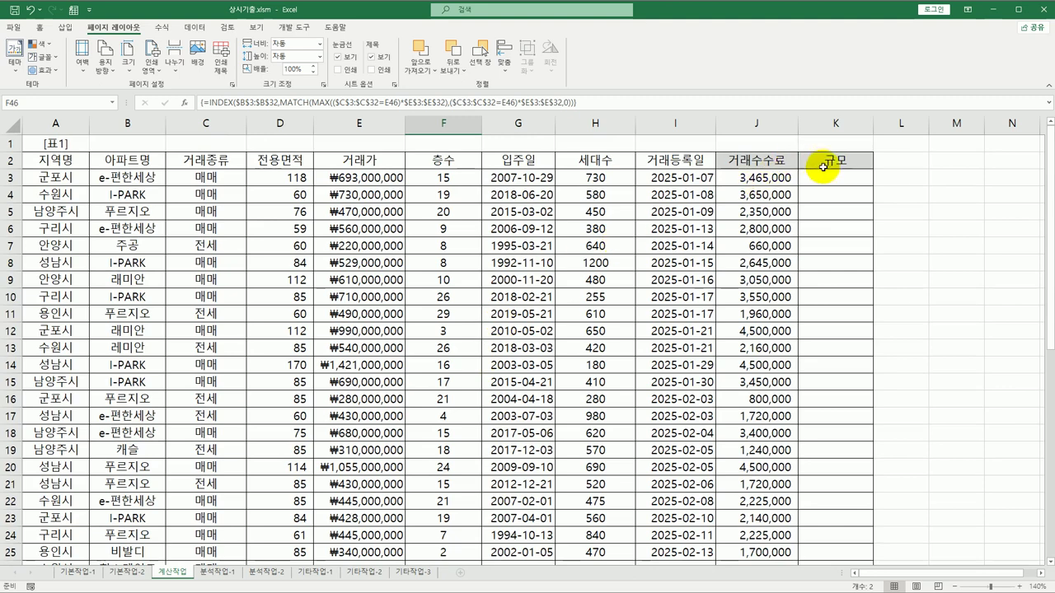
{"action": "left_click", "coordinate": [826, 177]}
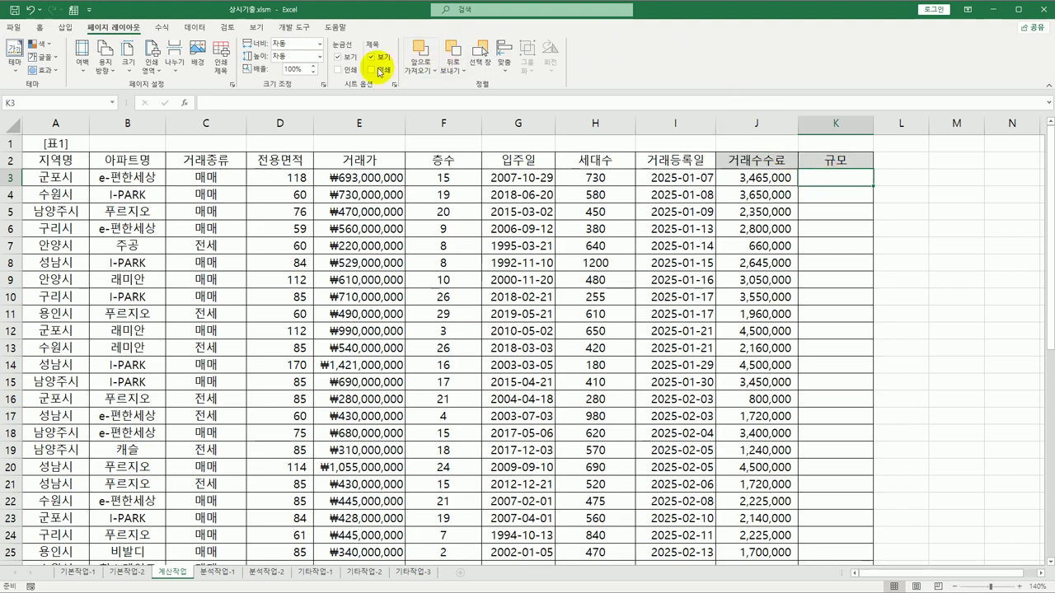
{"action": "left_click", "coordinate": [294, 28]}
{"action": "left_click", "coordinate": [14, 59]}
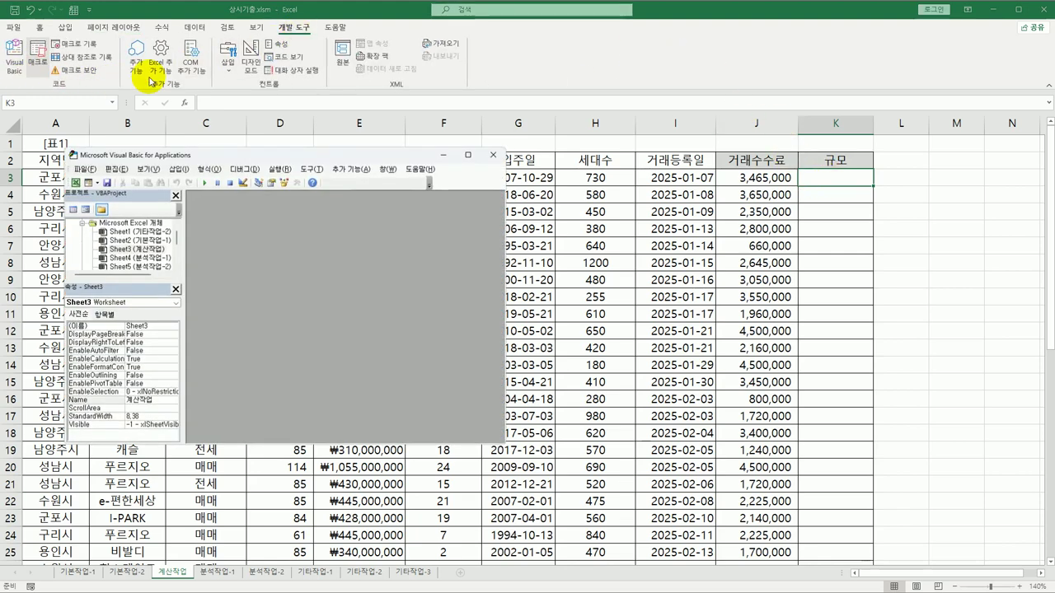
{"action": "left_click", "coordinate": [153, 102]}
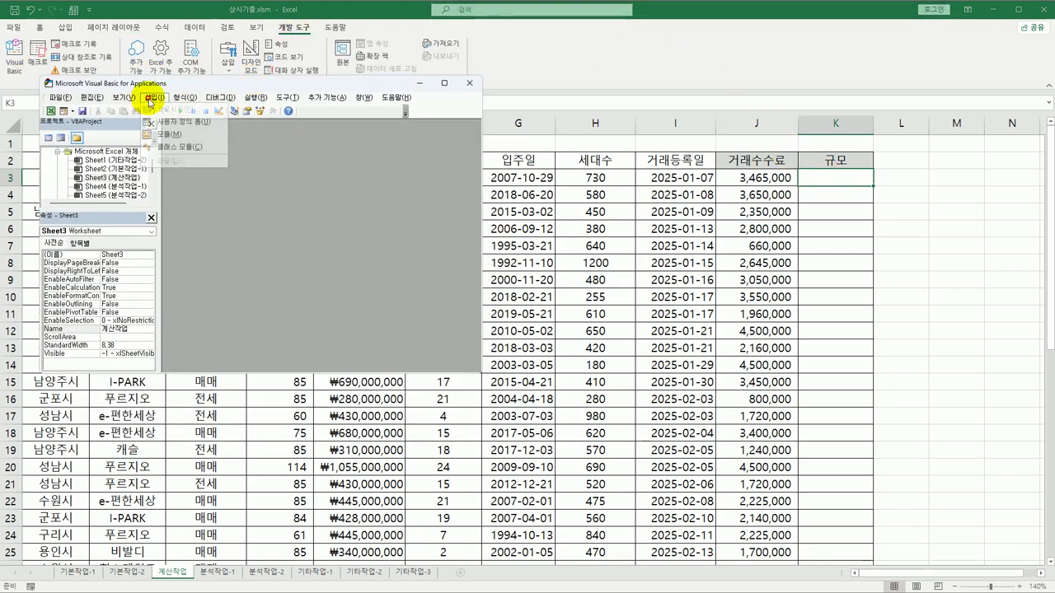
{"action": "left_click", "coordinate": [164, 135]}
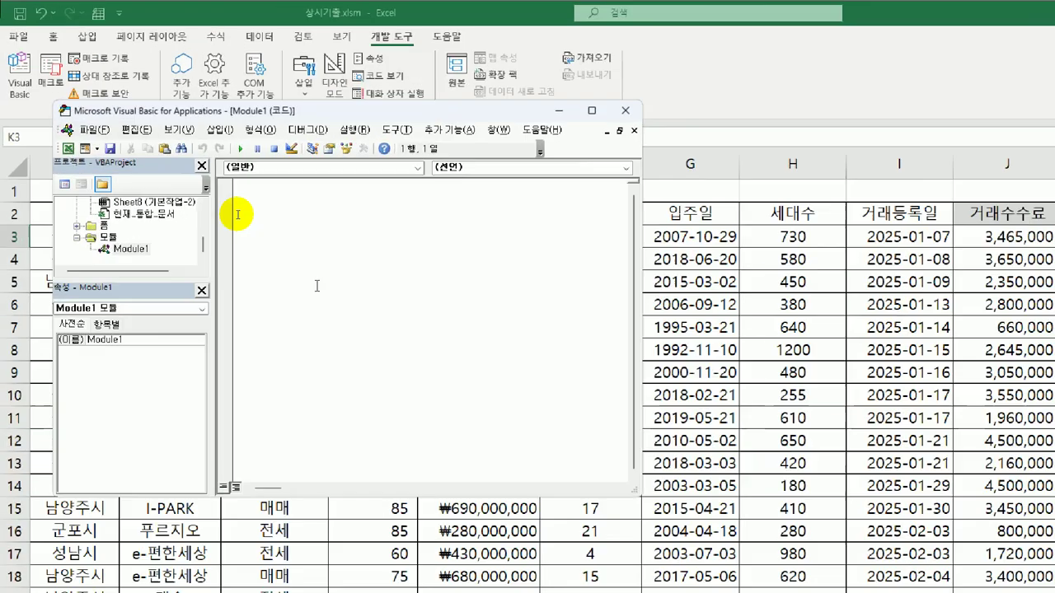
Declare the public function fn규모(전용면적) in Module1
{"action": "type", "text": "p"}
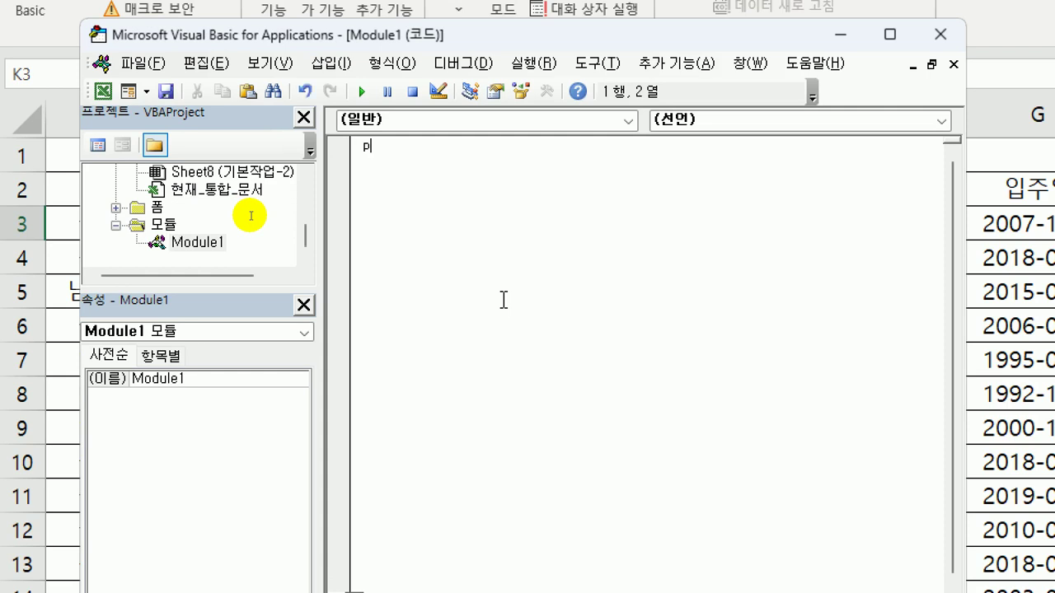
{"action": "type", "text": "ublic function fn"}
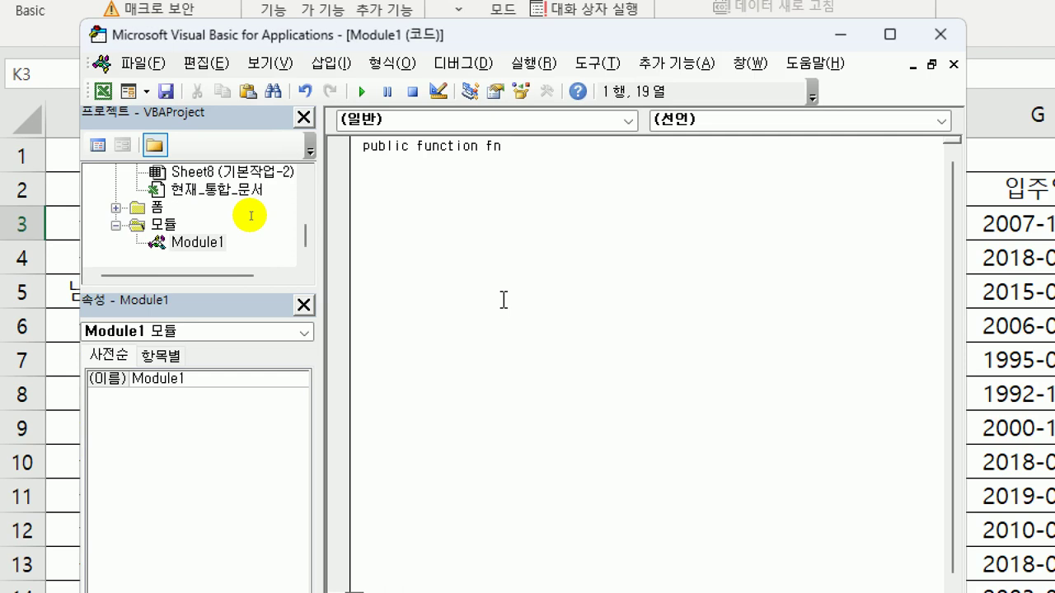
{"action": "type", "text": "r"}
{"action": "key", "text": "BackSpace"}
{"action": "type", "text": "규모(전용면적)"}
{"action": "key", "text": "Return"}
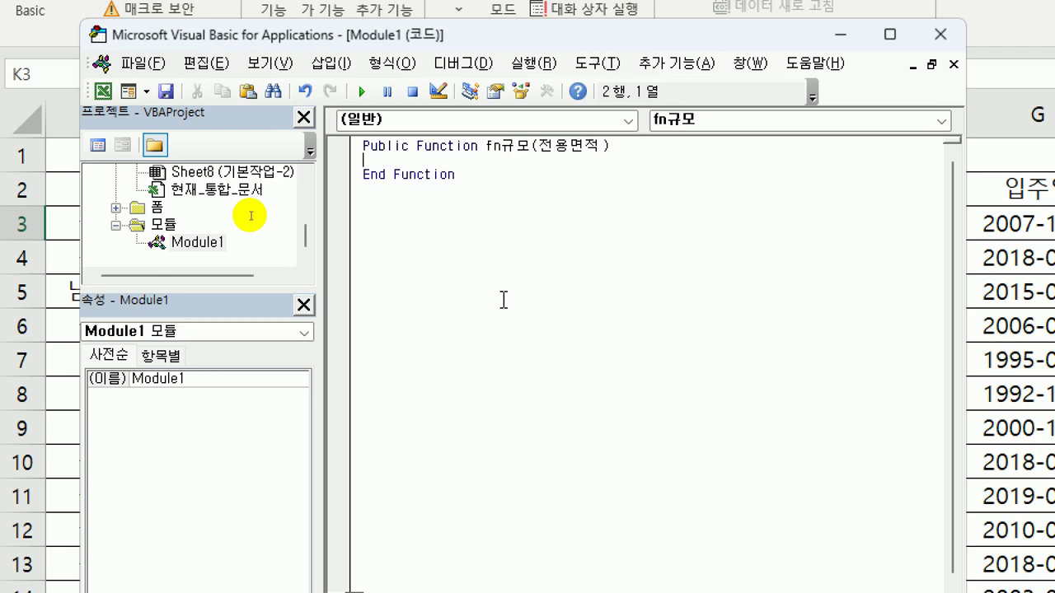
Add the condition If 전용면적 < 62 Then, assigning "소형" to fn규모
{"action": "key", "text": "Tab"}
{"action": "type", "text": "if 전용면적 "}
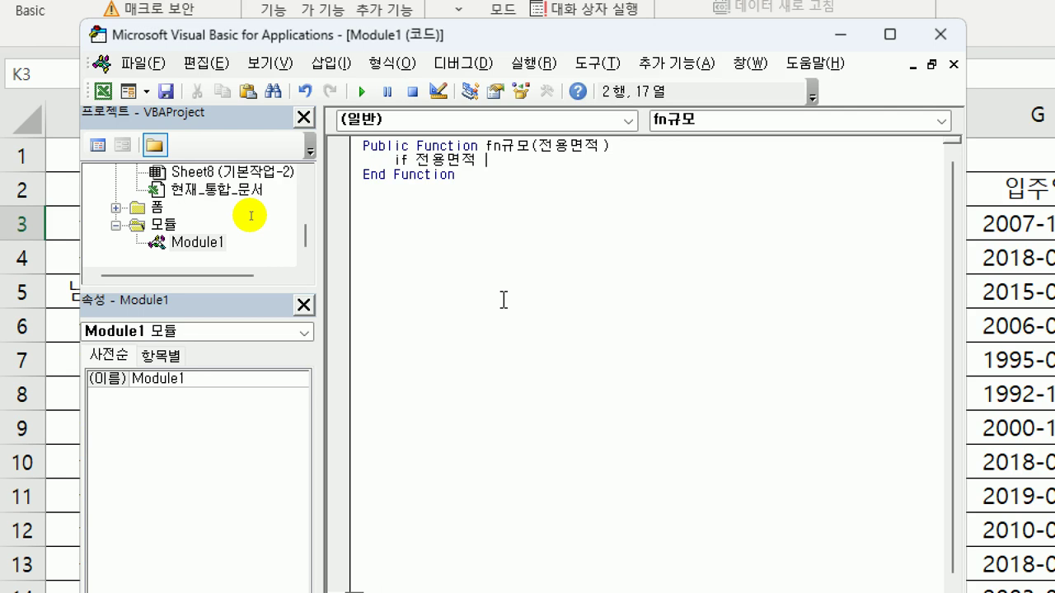
{"action": "type", "text": "< 62 then"}
{"action": "key", "text": "Return"}
{"action": "type", "text": "fn규모 -"}
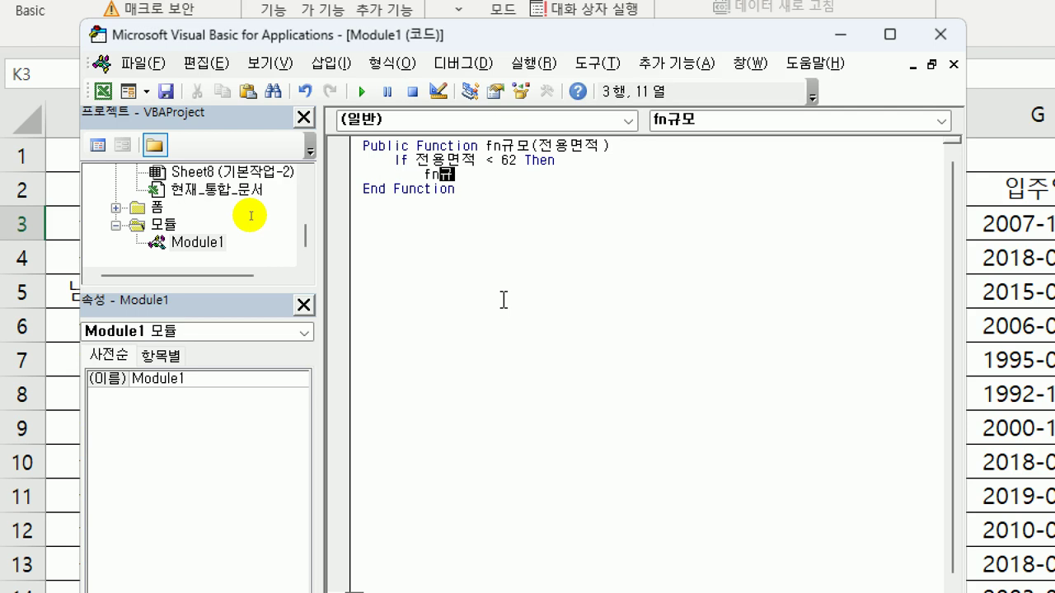
{"action": "key", "text": "BackSpace"}
{"action": "key", "text": "BackSpace"}
{"action": "type", "text": "= \"소형\""}
{"action": "key", "text": "Return"}
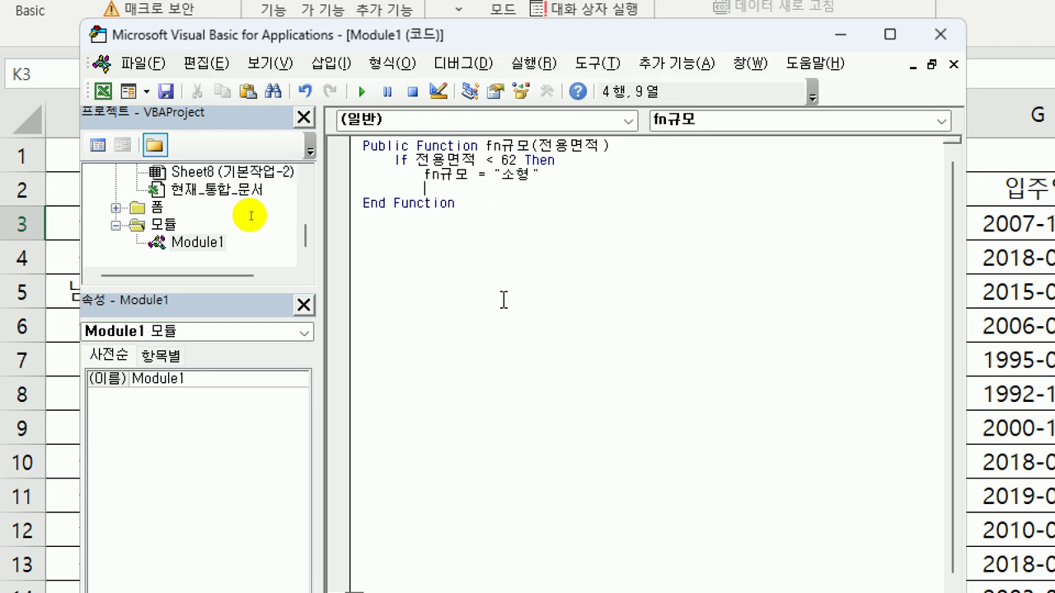
Duplicate the If condition and its "소형" assignment directly below the original two lines
{"action": "key", "text": "Up"}
{"action": "key", "text": "Up"}
{"action": "key", "text": "Home"}
{"action": "key", "text": "shift+Down"}
{"action": "key", "text": "shift+End"}
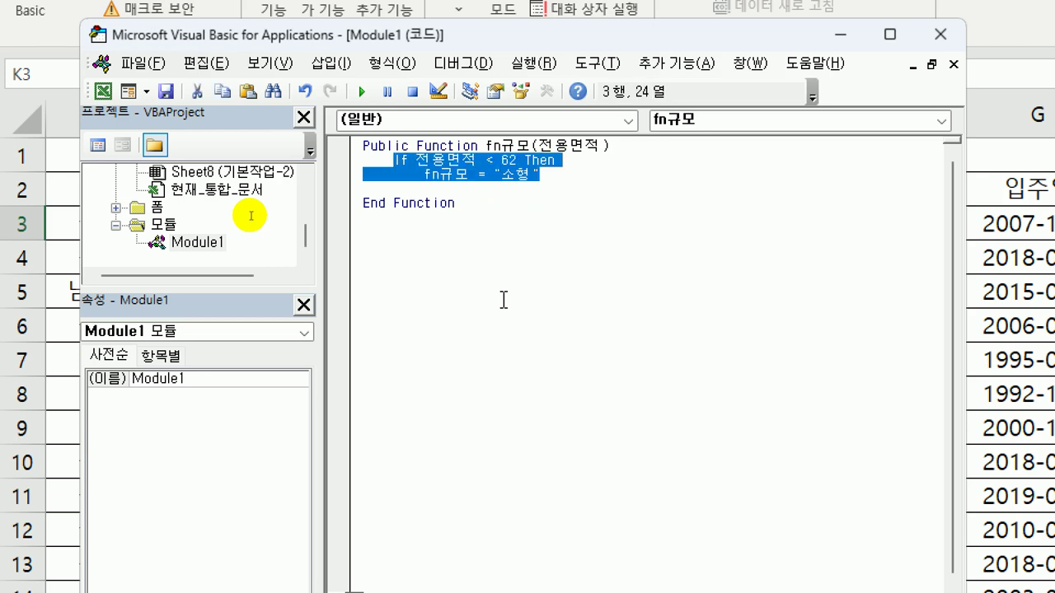
{"action": "key", "text": "ctrl+c"}
{"action": "key", "text": "Down"}
{"action": "key", "text": "BackSpace"}
{"action": "key", "text": "BackSpace"}
{"action": "key", "text": "BackSpace"}
{"action": "key", "text": "BackSpace"}
{"action": "key", "text": "ctrl+v"}
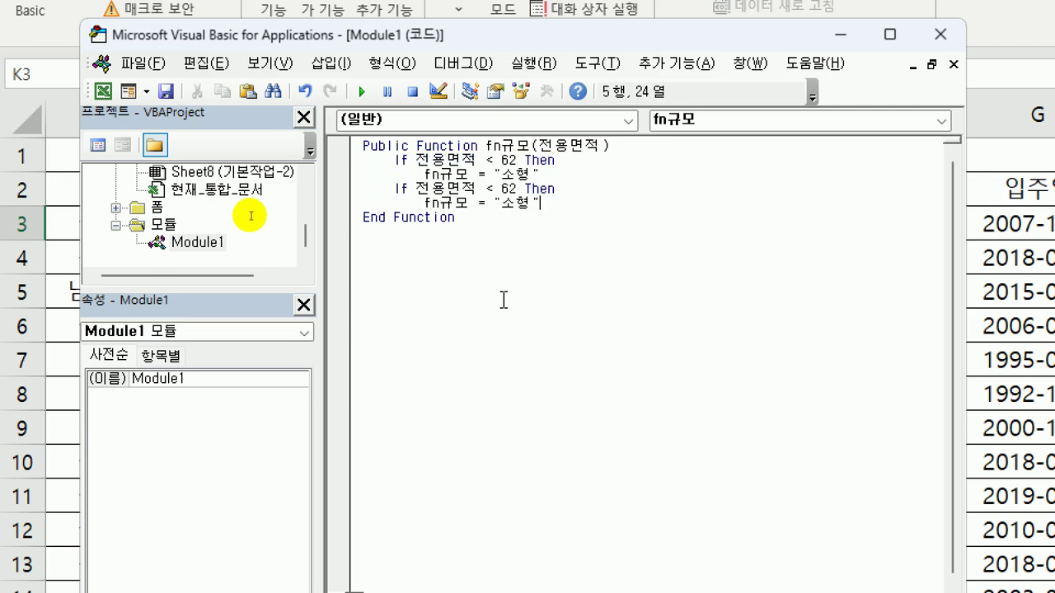
Turn the copied condition into ElseIf 전용면적 < 96 Then
{"action": "key", "text": "Up"}
{"action": "key", "text": "Home"}
{"action": "type", "text": "else"}
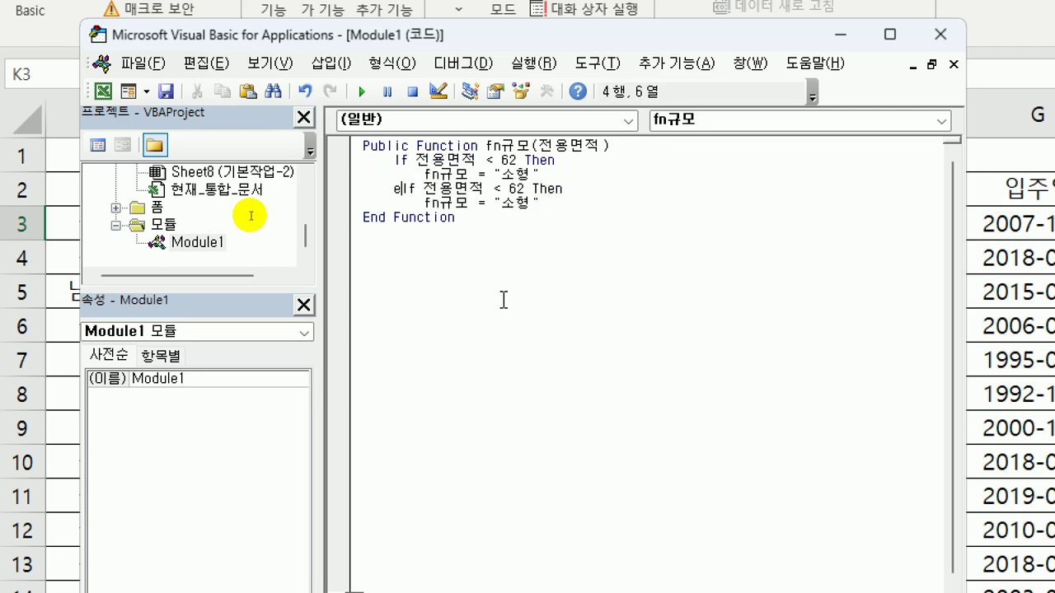
{"action": "key", "text": "Right"}
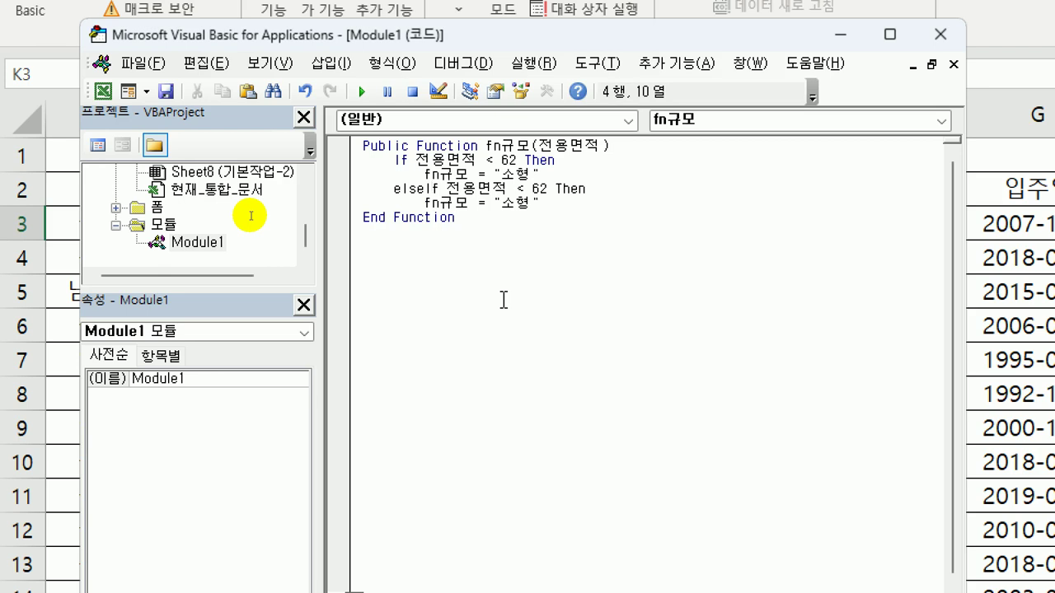
{"action": "key", "text": "Down"}
{"action": "key", "text": "Left"}
{"action": "key", "text": "Up"}
{"action": "key", "text": "Right"}
{"action": "key", "text": "Right"}
{"action": "key", "text": "Right"}
{"action": "key", "text": "Right"}
{"action": "key", "text": "Right"}
{"action": "key", "text": "Right"}
{"action": "key", "text": "Right"}
{"action": "key", "text": "Right"}
{"action": "key", "text": "Right"}
{"action": "key", "text": "Right"}
{"action": "key", "text": "Right"}
{"action": "key", "text": "Right"}
{"action": "key", "text": "Right"}
{"action": "key", "text": "Right"}
{"action": "key", "text": "Right"}
{"action": "key", "text": "Right"}
{"action": "key", "text": "Right"}
{"action": "key", "text": "Left"}
{"action": "key", "text": "Left"}
{"action": "key", "text": "Left"}
{"action": "key", "text": "Left"}
{"action": "key", "text": "BackSpace"}
{"action": "key", "text": "BackSpace"}
{"action": "type", "text": "96"}
Change the ElseIf branch's result to "중형" and copy that assignment line for reuse
{"action": "key", "text": "Down"}
{"action": "key", "text": "Left"}
{"action": "key", "text": "Left"}
{"action": "key", "text": "Left"}
{"action": "key", "text": "shift+Right"}
{"action": "type", "text": "중"}
{"action": "key", "text": "End"}
{"action": "key", "text": "Up"}
{"action": "key", "text": "Down"}
{"action": "key", "text": "shift+Home"}
{"action": "key", "text": "End"}
Add an Else branch that assigns "대형" to fn규모, reusing the copied assignment
{"action": "key", "text": "Return"}
{"action": "type", "text": "Else"}
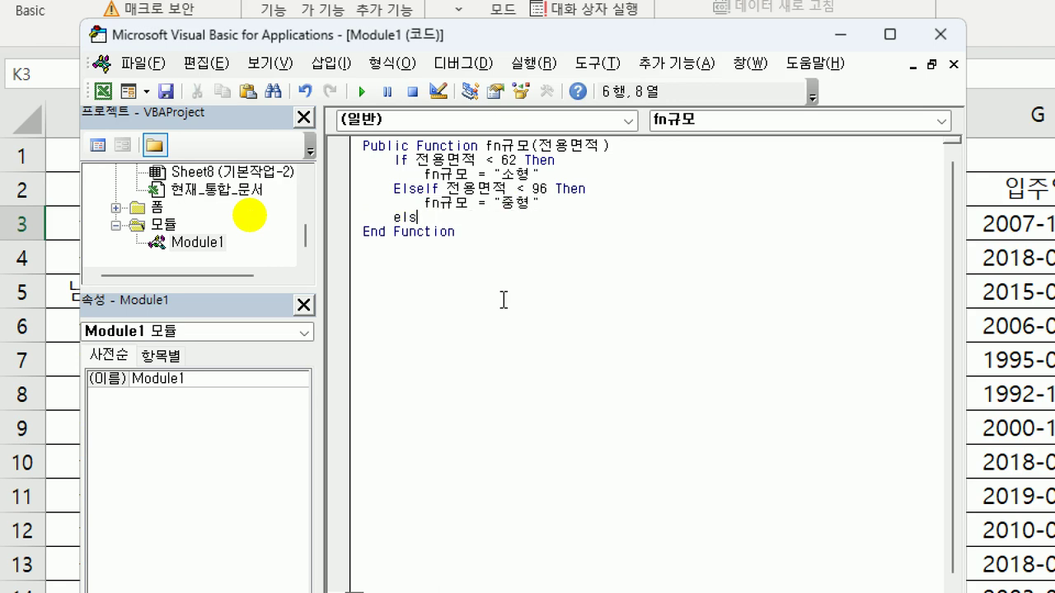
{"action": "key", "text": "Return"}
{"action": "key", "text": "ctrl+v"}
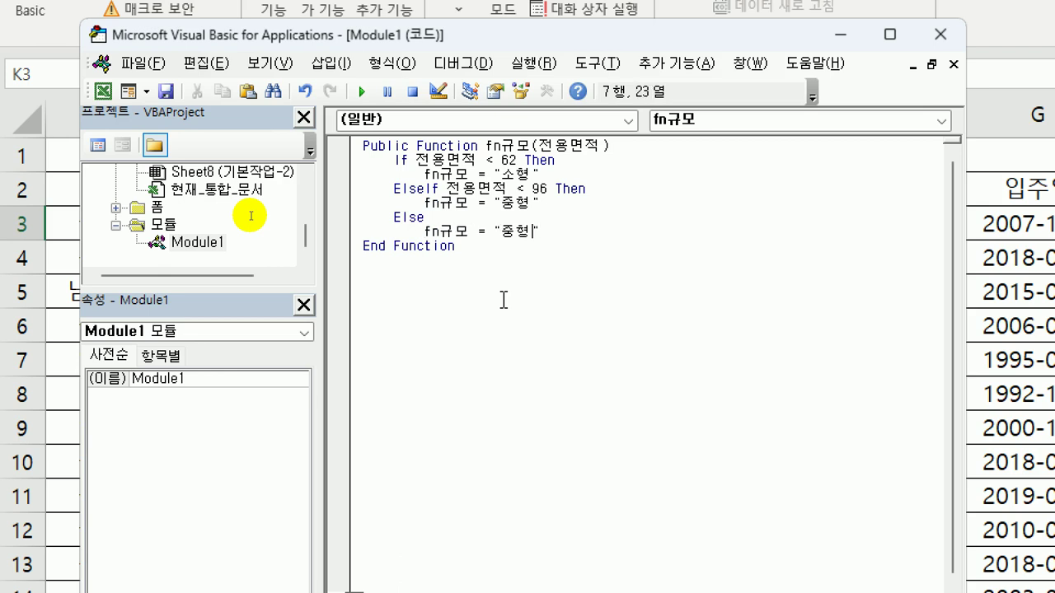
{"action": "key", "text": "Left"}
{"action": "key", "text": "Left"}
{"action": "key", "text": "Left"}
{"action": "key", "text": "shift+Right"}
{"action": "type", "text": "대"}
{"action": "key", "text": "End"}
{"action": "key", "text": "Return"}
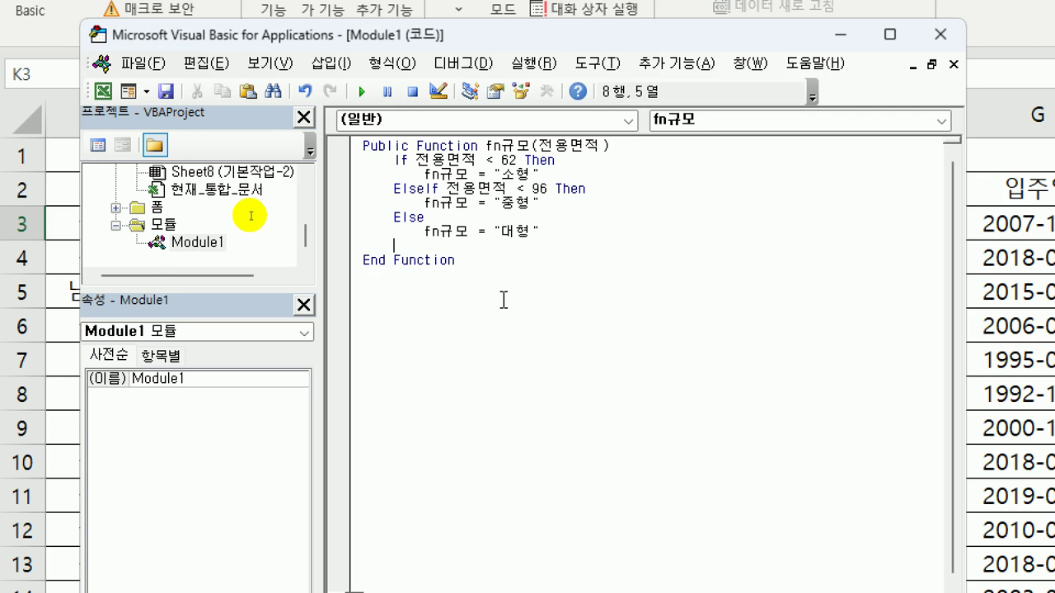
Complete the function with End If and a blank line under its declaration, and close the code editor
{"action": "type", "text": "end if"}
{"action": "key", "text": "Return"}
{"action": "key", "text": "Up"}
{"action": "key", "text": "Up"}
{"action": "key", "text": "Up"}
{"action": "key", "text": "Up"}
{"action": "key", "text": "Up"}
{"action": "key", "text": "Up"}
{"action": "key", "text": "Up"}
{"action": "key", "text": "Up"}
{"action": "key", "text": "End"}
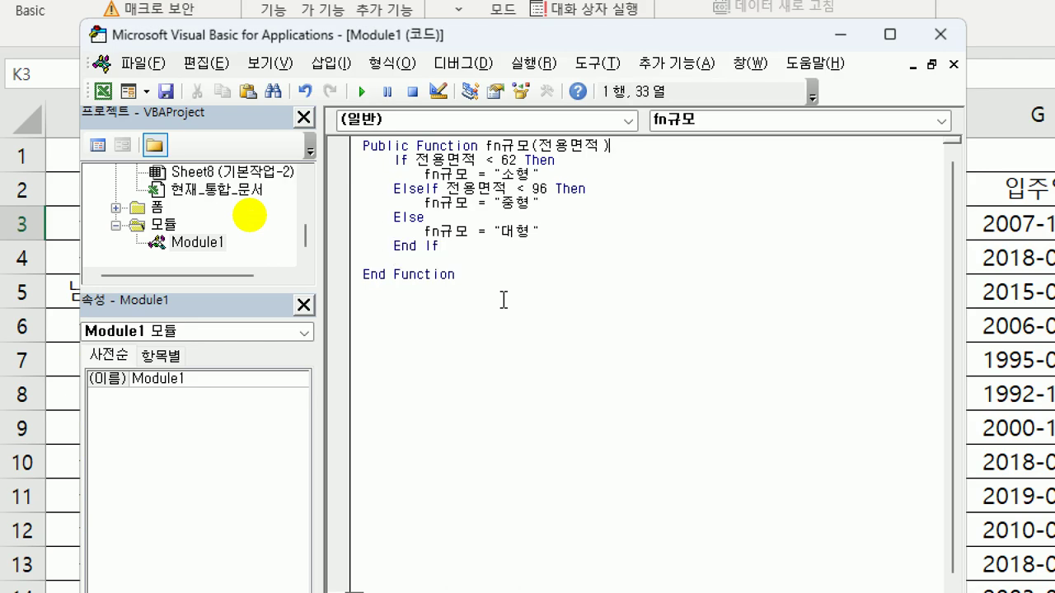
{"action": "key", "text": "Return"}
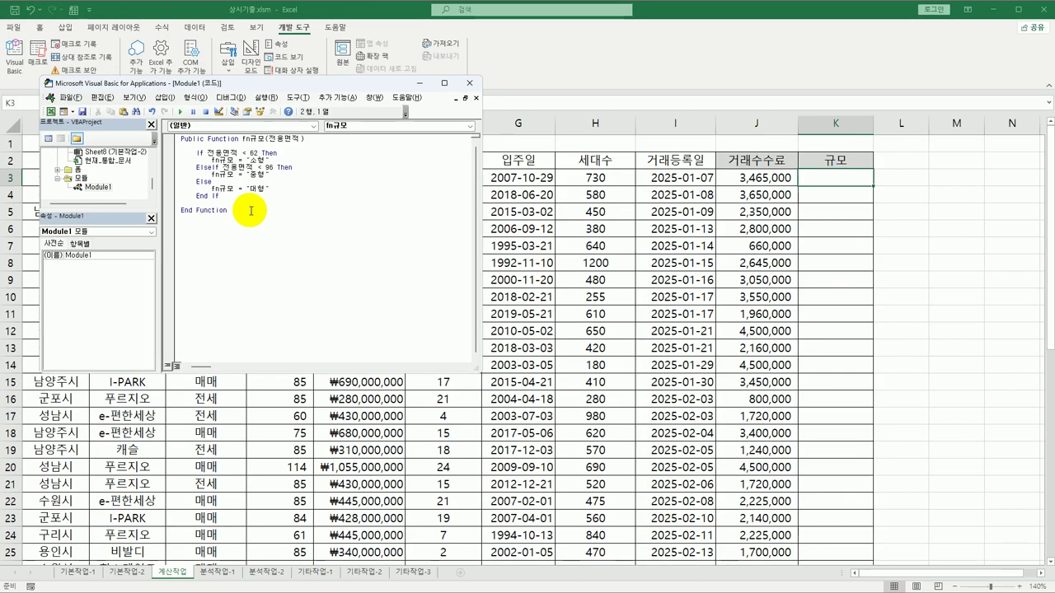
{"action": "left_click", "coordinate": [940, 34]}
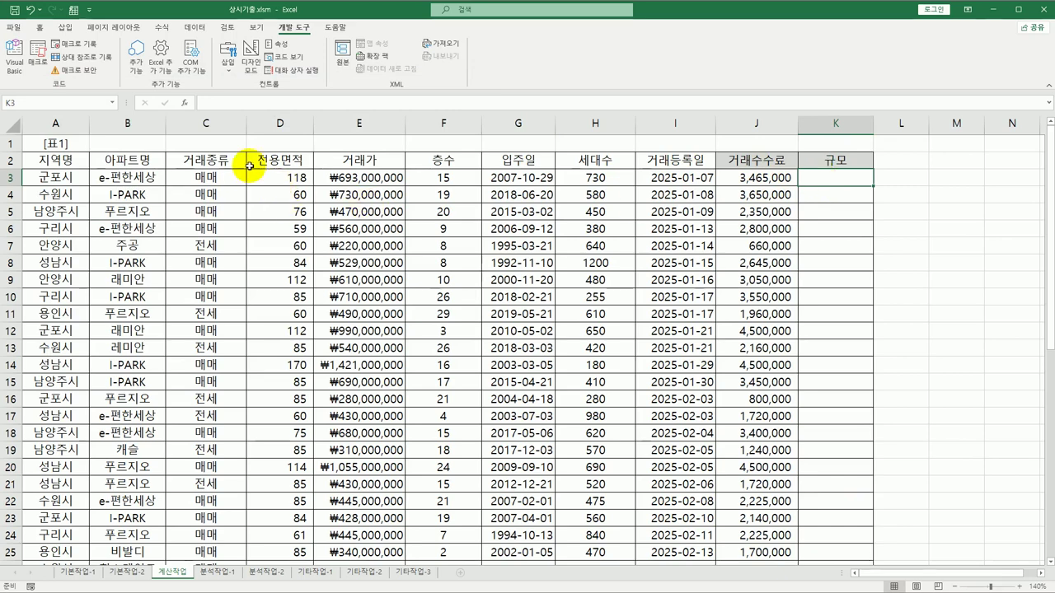
Insert the user-defined function fn규모 in K3 with D3 as its 전용면적 argument
{"action": "left_click", "coordinate": [184, 103]}
{"action": "left_click", "coordinate": [307, 154]}
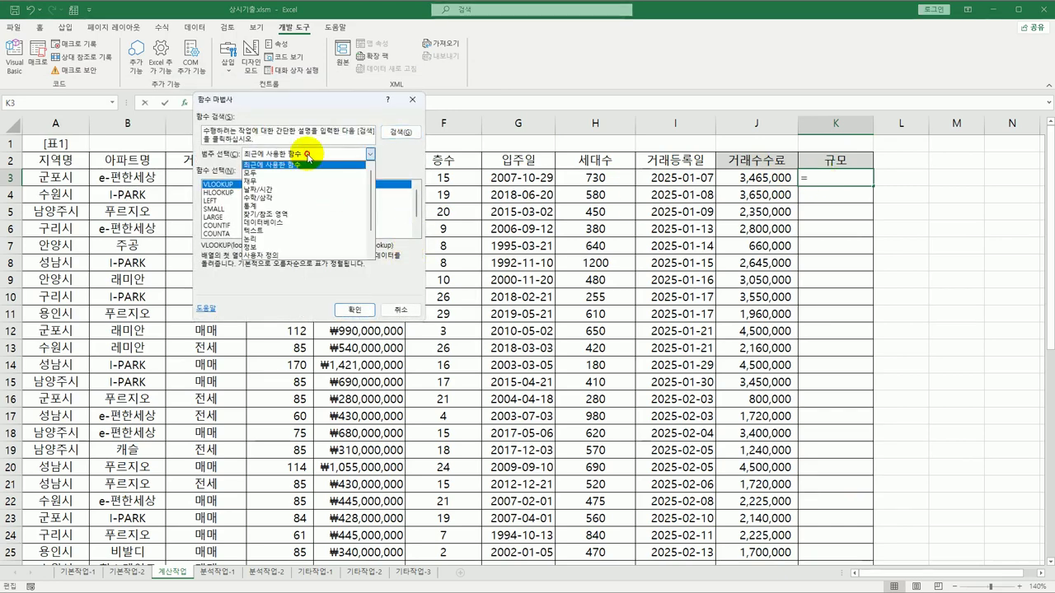
{"action": "left_click", "coordinate": [303, 258]}
{"action": "left_click", "coordinate": [354, 310]}
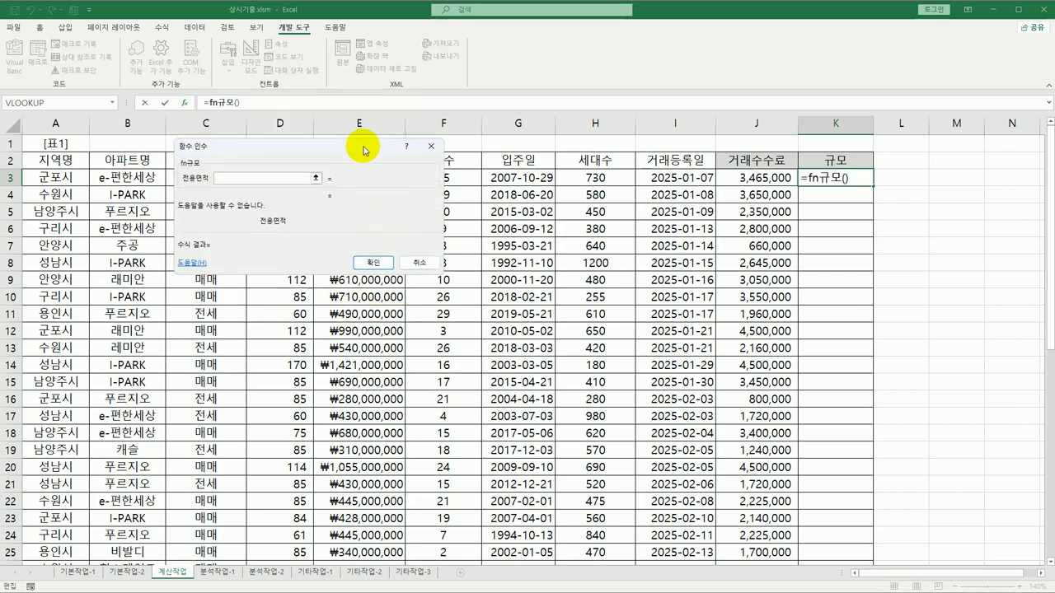
{"action": "left_click_drag", "start_coordinate": [368, 149], "coordinate": [400, 265]}
{"action": "left_click", "coordinate": [276, 175]}
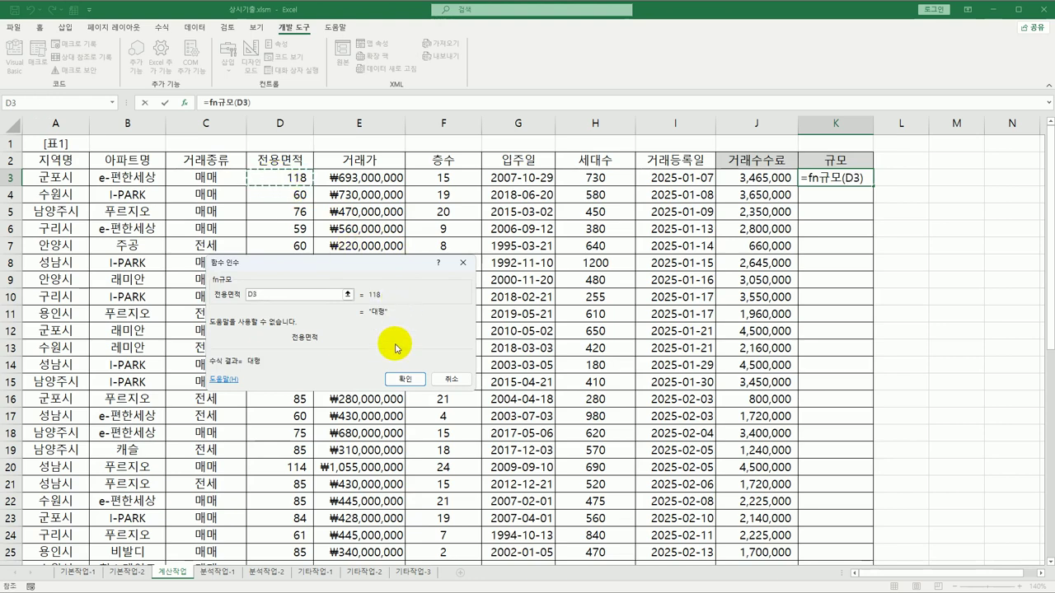
{"action": "left_click", "coordinate": [402, 379]}
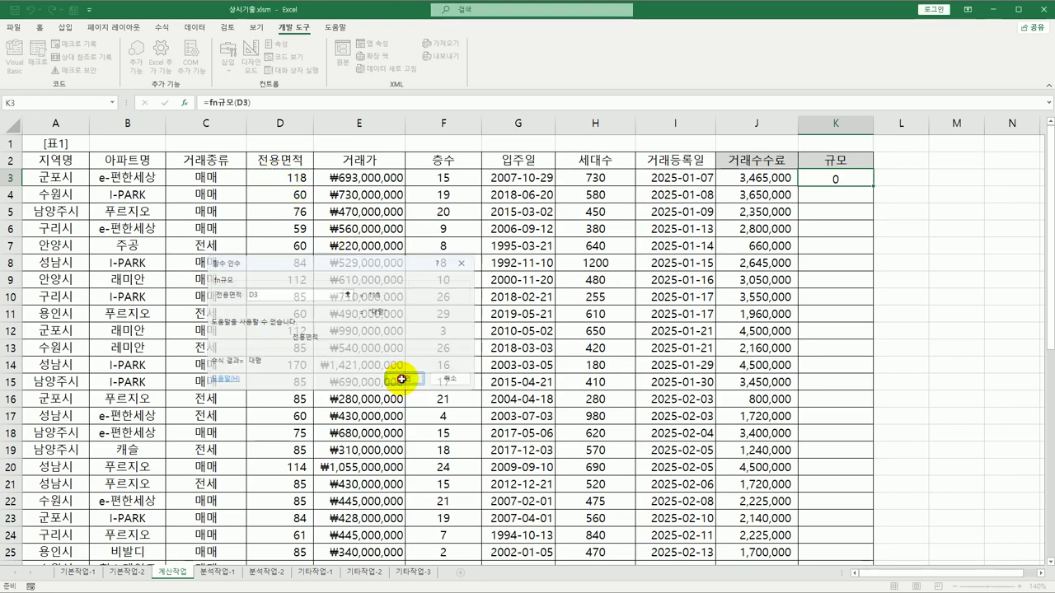
Fill the fn규모 formula from K3 down the 규모 column to K32 and check the filled rows
{"action": "double_click", "coordinate": [872, 186]}
{"action": "left_click", "coordinate": [865, 181]}
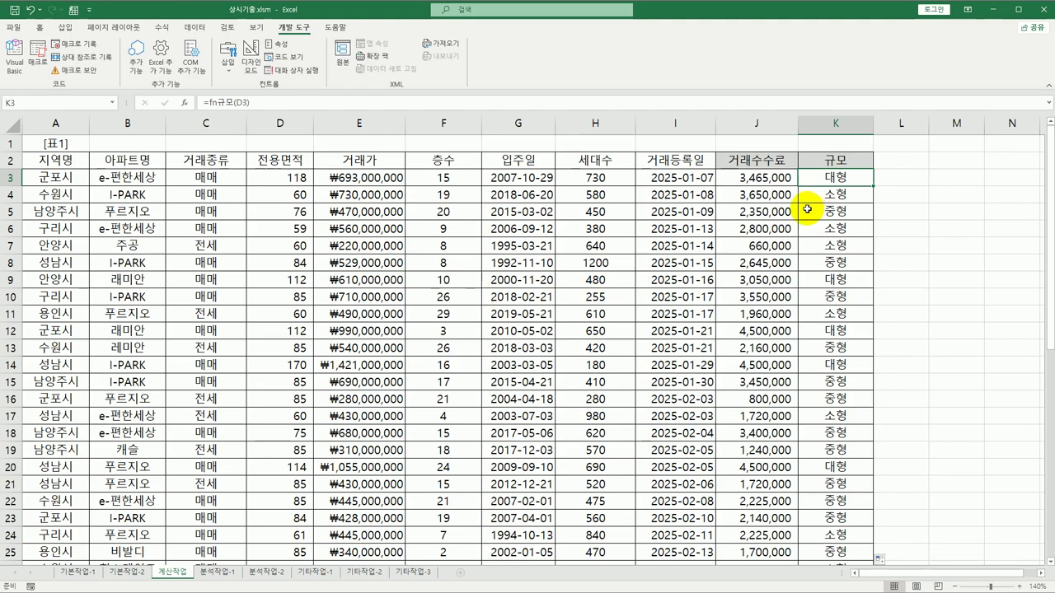
{"action": "scroll", "coordinate": [832, 175], "scroll_direction": "down", "scroll_amount": 5}
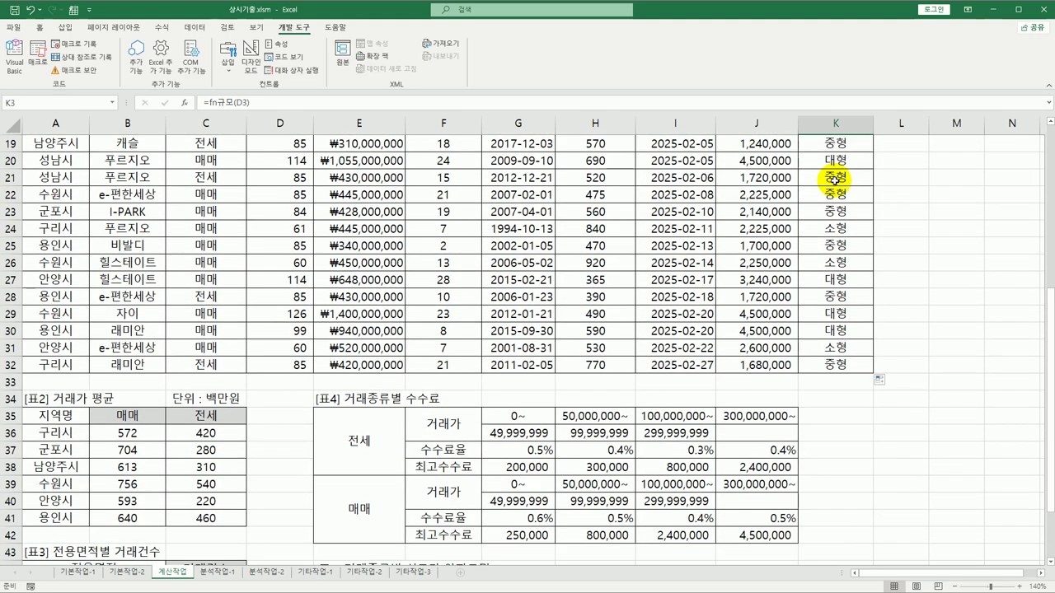
Return the selection to cell A1 and switch to the 분석작업-1 sheet
{"action": "scroll", "coordinate": [832, 178], "scroll_direction": "up", "scroll_amount": 6}
{"action": "left_click", "coordinate": [75, 142]}
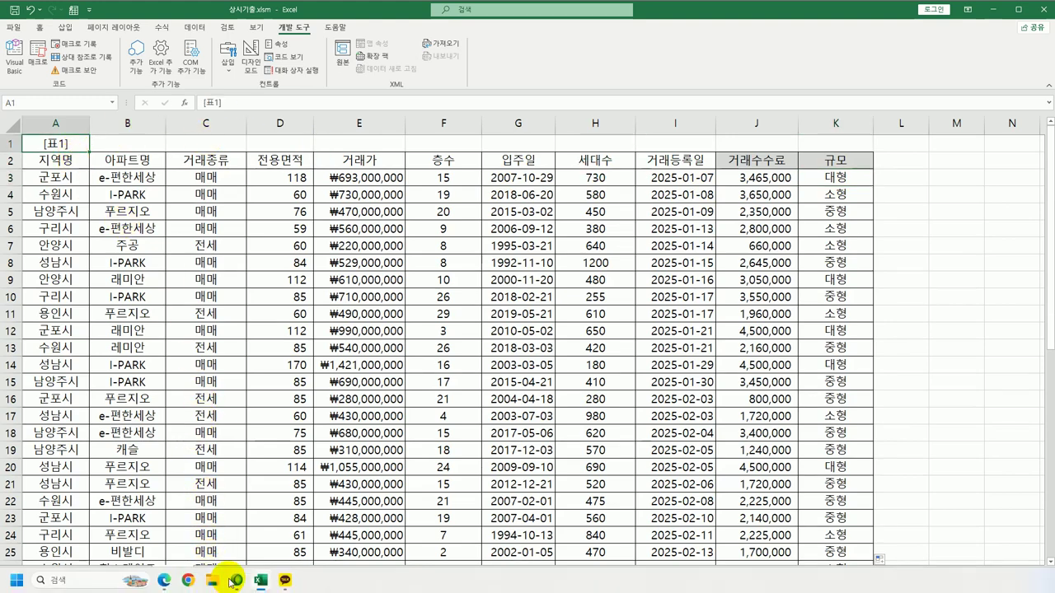
{"action": "left_click", "coordinate": [217, 571]}
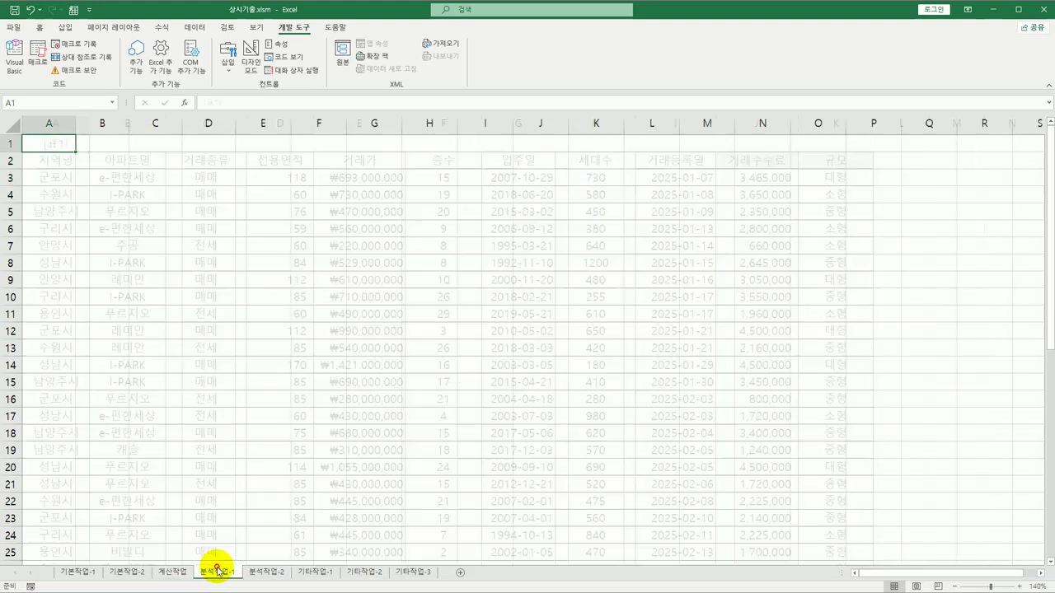
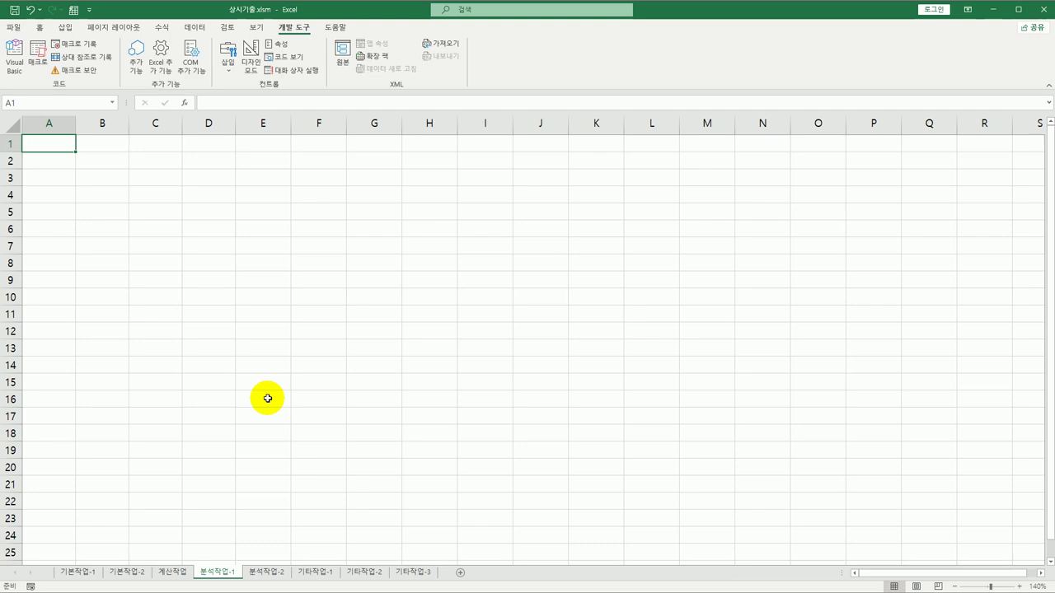
Start a pivot table at B2 of the existing 분석작업-1 sheet, with its data added to the data model
{"action": "left_click", "coordinate": [116, 163]}
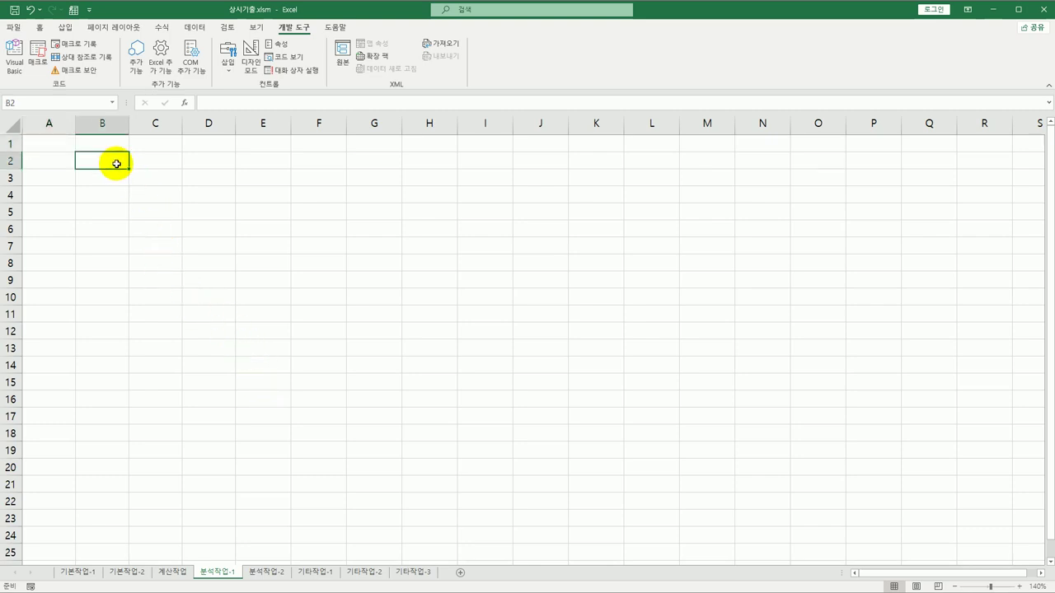
{"action": "left_click", "coordinate": [65, 27]}
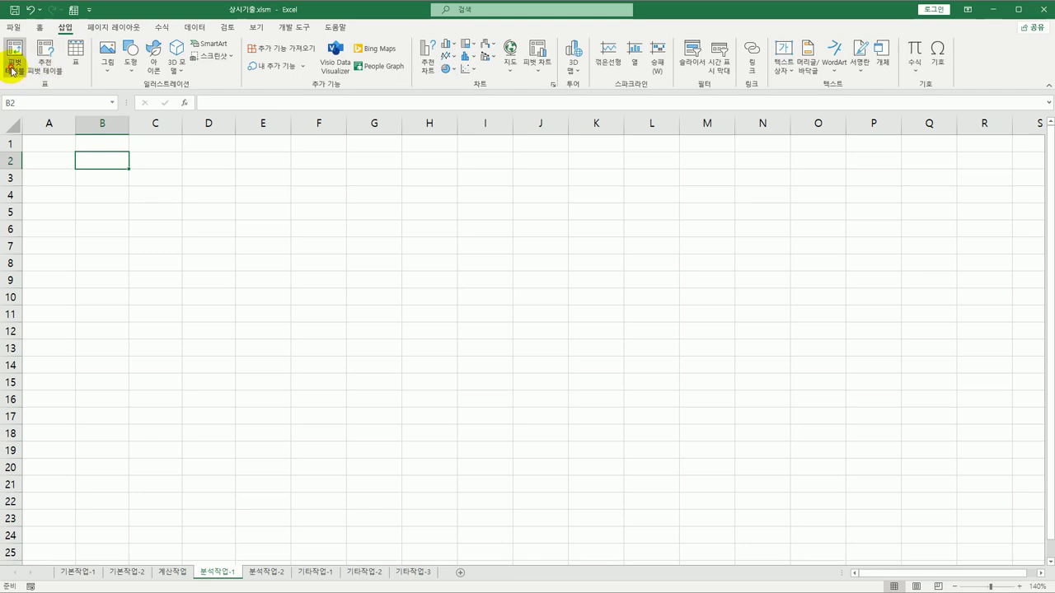
{"action": "left_click", "coordinate": [12, 70]}
{"action": "left_click_drag", "start_coordinate": [277, 215], "coordinate": [252, 126]}
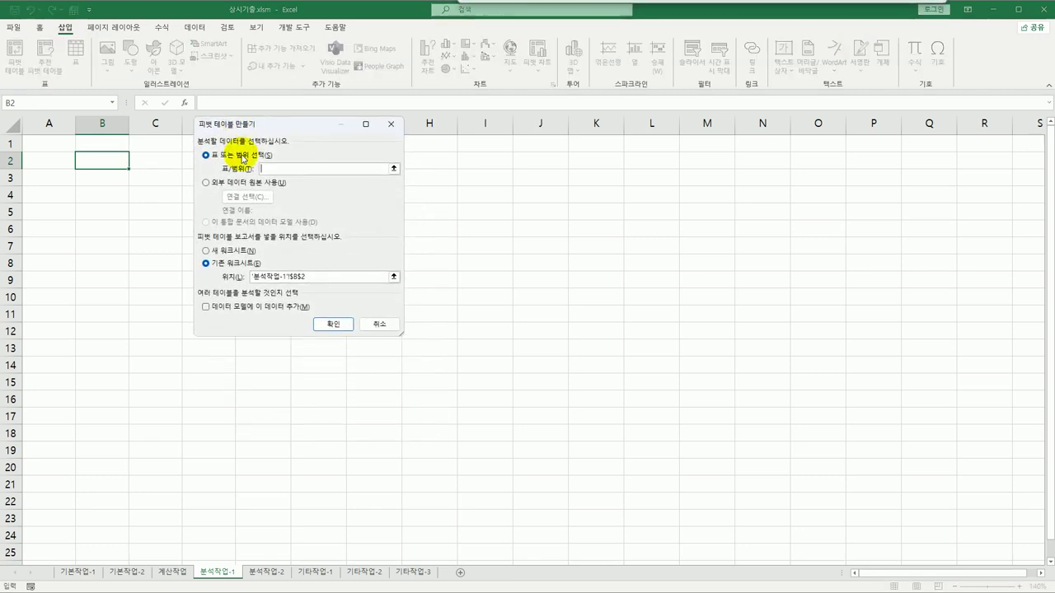
{"action": "left_click", "coordinate": [225, 314]}
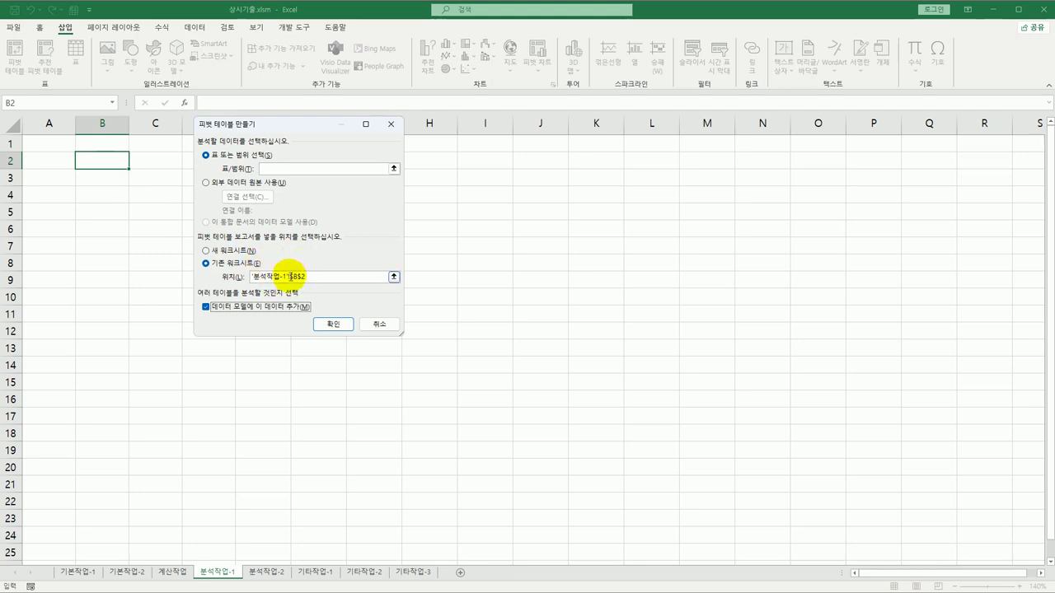
Use 아파트거래현황.csv from C:\컴활1급\1권_스프레드시트\상시기출문제 as the pivot table's external data source
{"action": "left_click", "coordinate": [206, 185]}
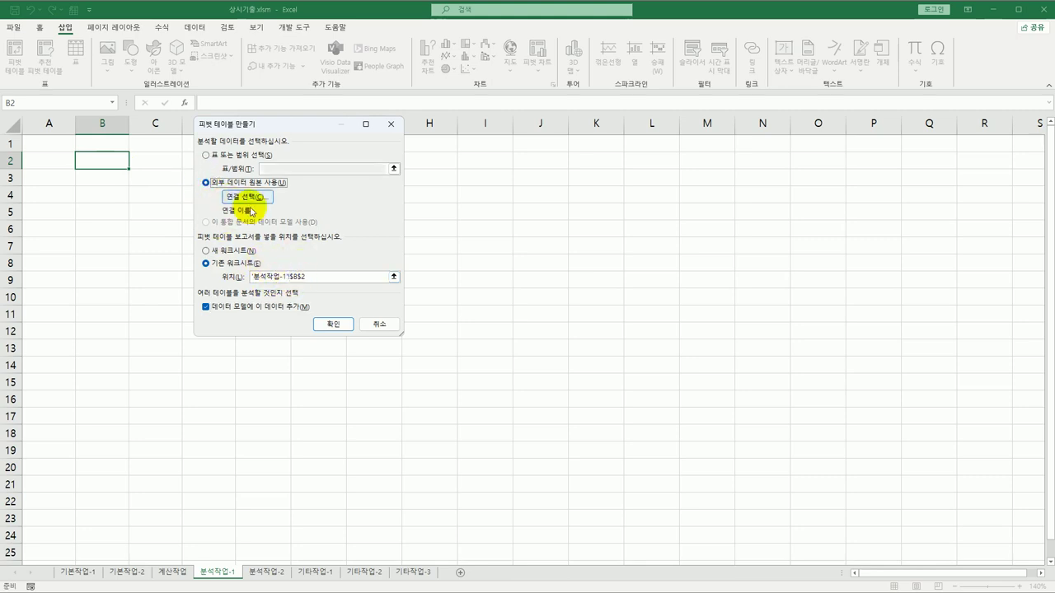
{"action": "left_click", "coordinate": [253, 200]}
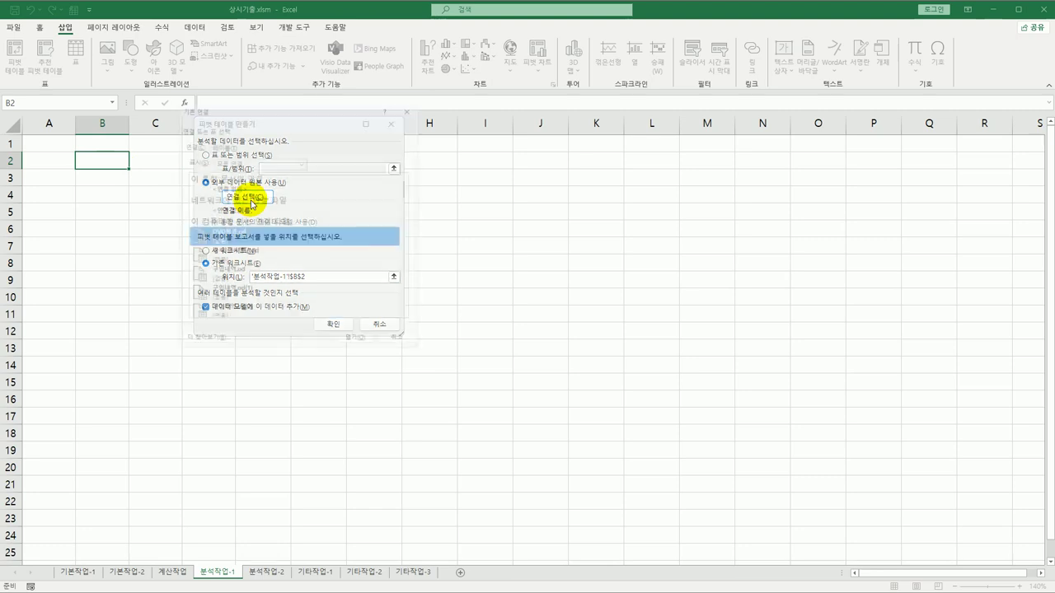
{"action": "left_click", "coordinate": [200, 353]}
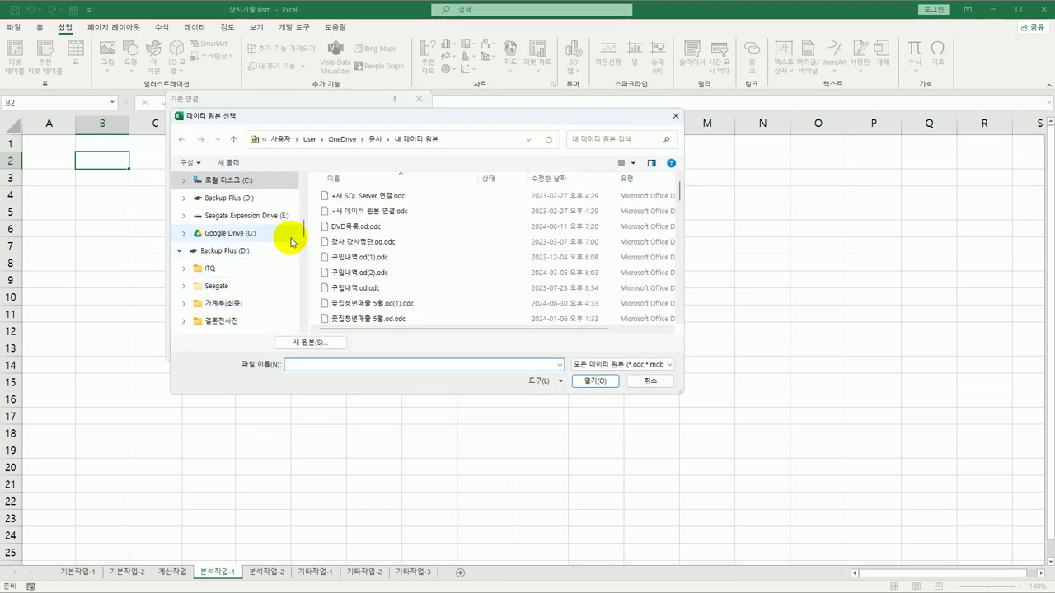
{"action": "left_click", "coordinate": [262, 179]}
{"action": "double_click", "coordinate": [466, 295]}
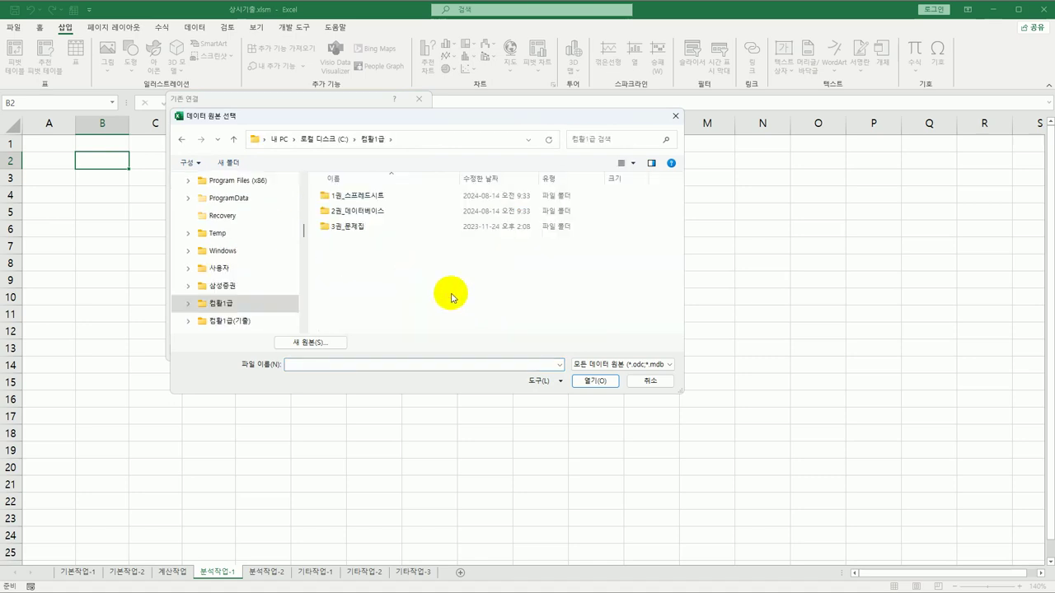
{"action": "double_click", "coordinate": [373, 199]}
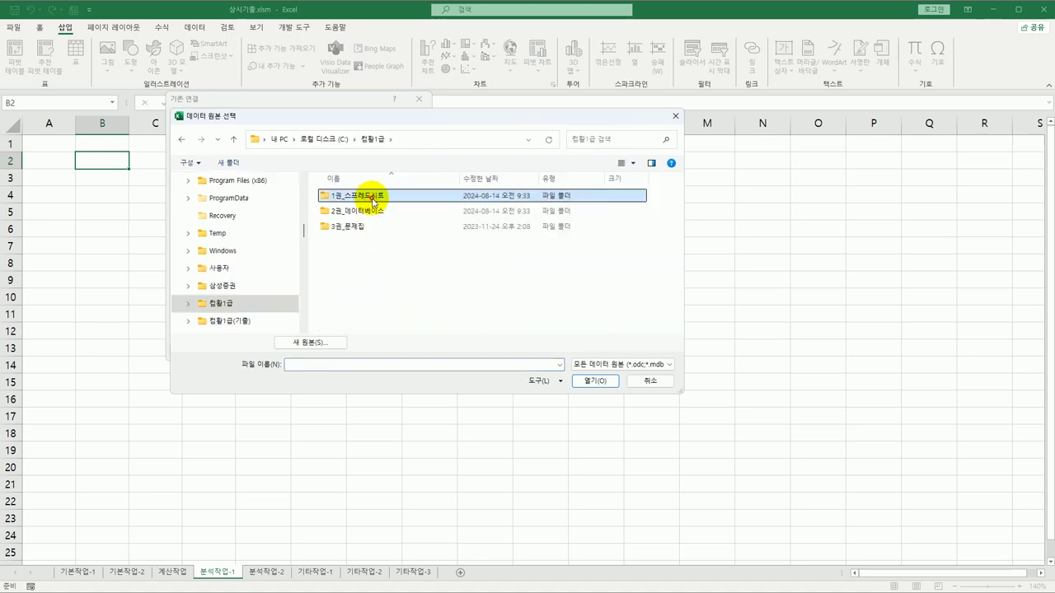
{"action": "double_click", "coordinate": [371, 227]}
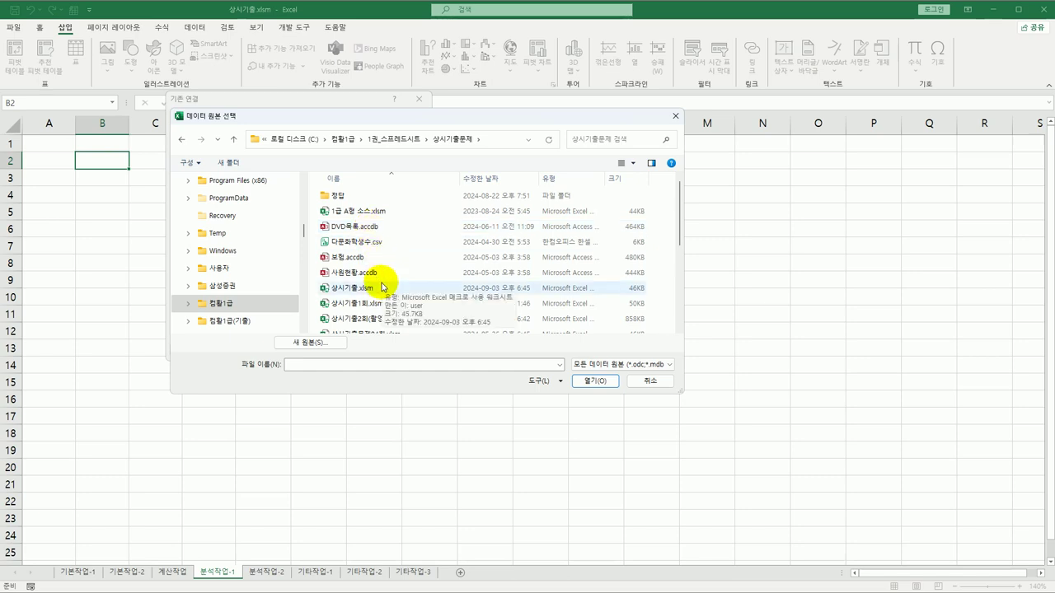
{"action": "scroll", "coordinate": [382, 287], "scroll_direction": "down", "scroll_amount": 5}
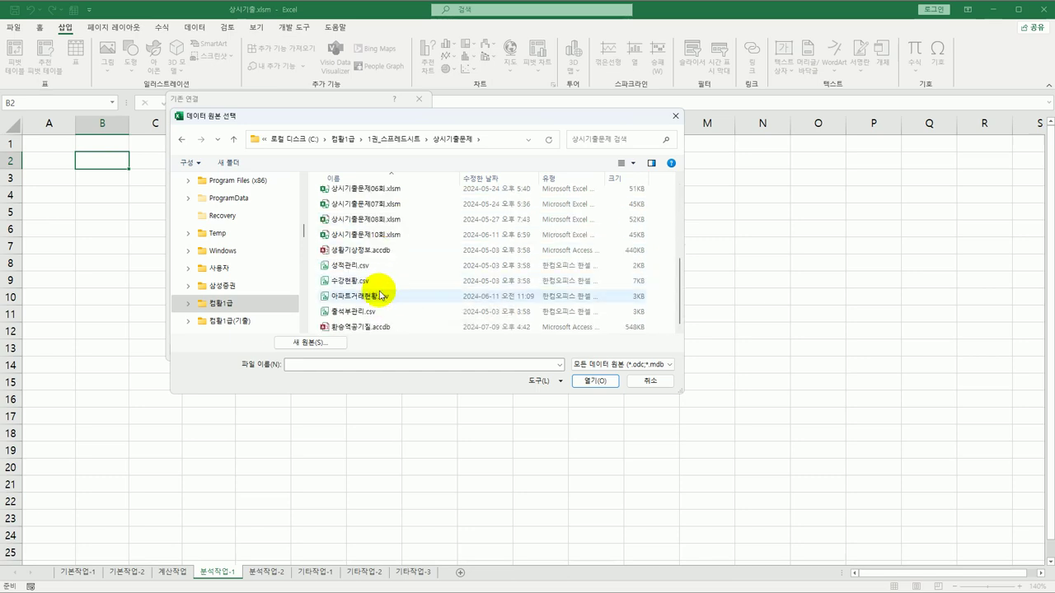
{"action": "left_click", "coordinate": [380, 298]}
{"action": "left_click", "coordinate": [594, 381]}
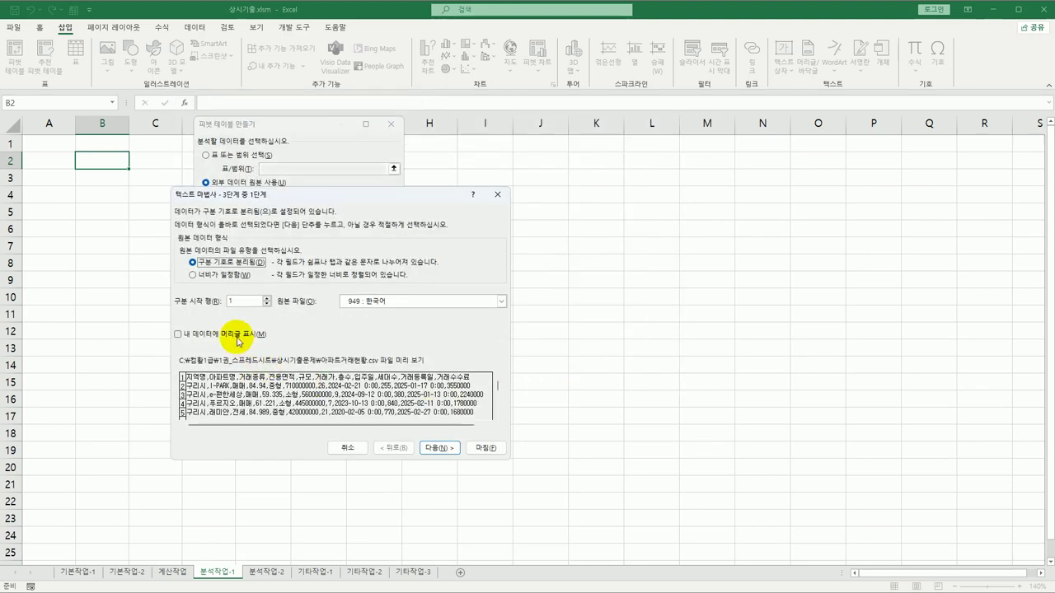
Set the text import to delimited data with headers, separated by commas instead of tabs
{"action": "left_click", "coordinate": [237, 341]}
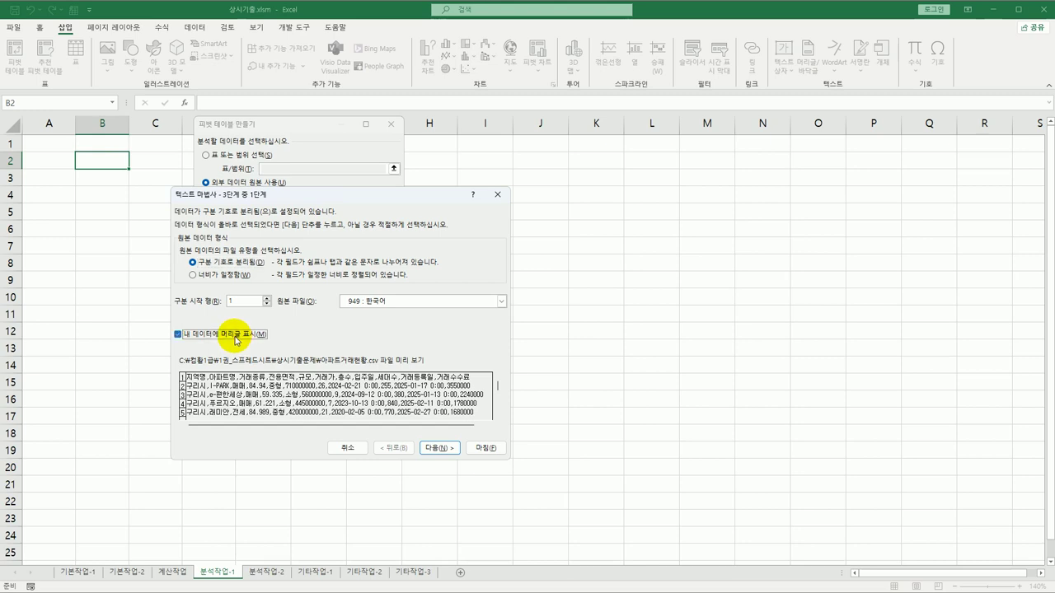
{"action": "left_click", "coordinate": [200, 262]}
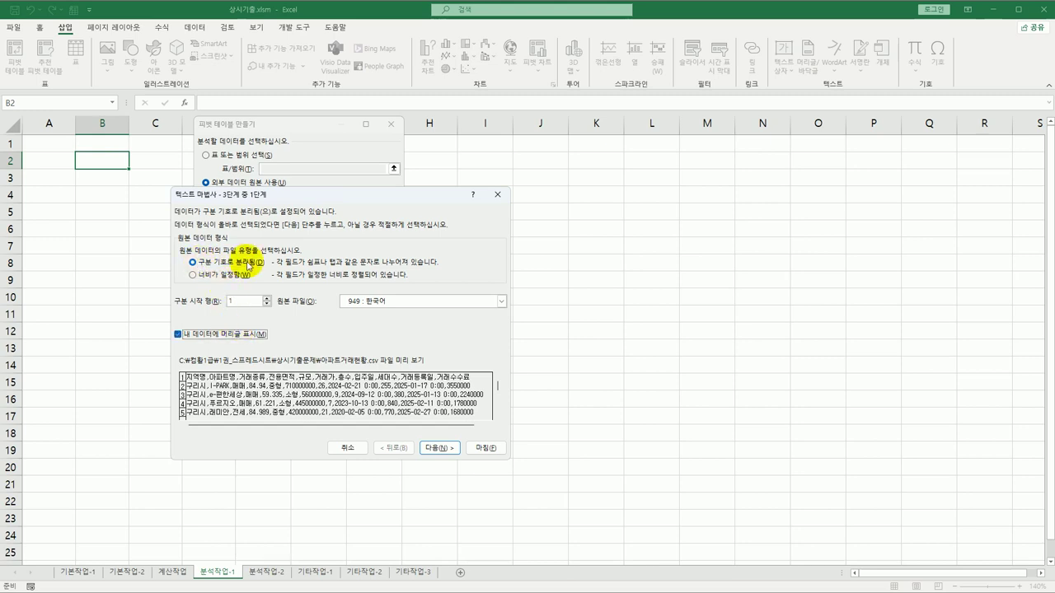
{"action": "left_click", "coordinate": [435, 447]}
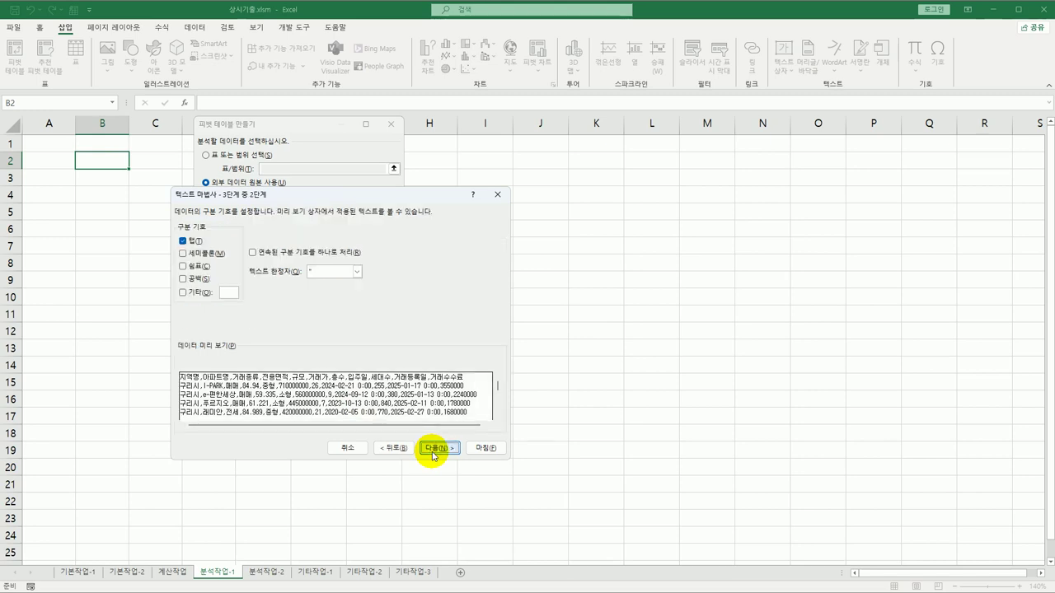
{"action": "left_click", "coordinate": [183, 241]}
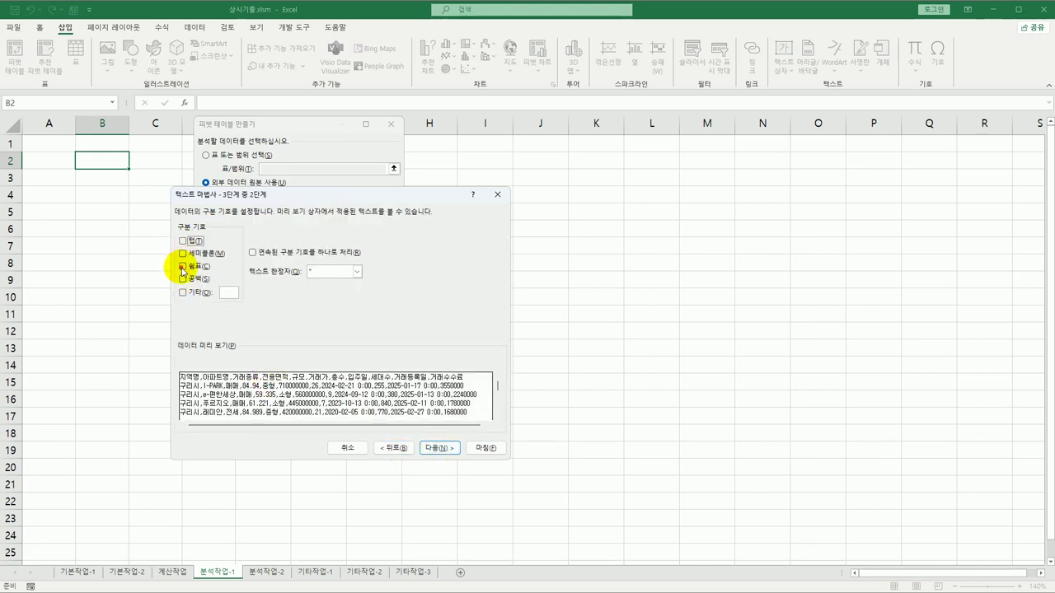
{"action": "left_click", "coordinate": [182, 266]}
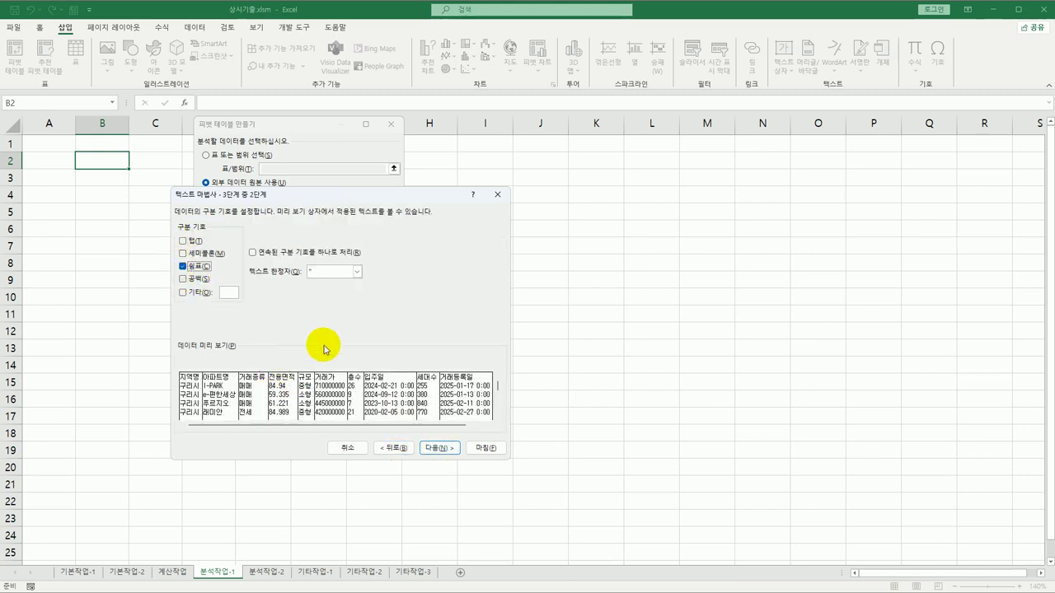
{"action": "left_click", "coordinate": [434, 447]}
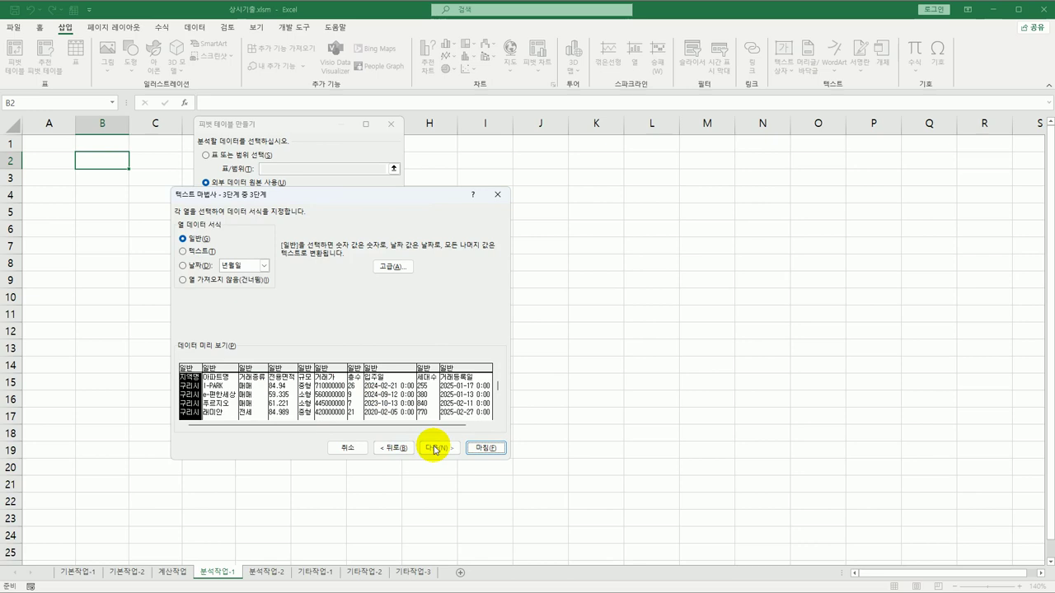
Exclude the 지역명, 아파트명, 전용면적 and 규모 columns from the text import
{"action": "left_click", "coordinate": [203, 394]}
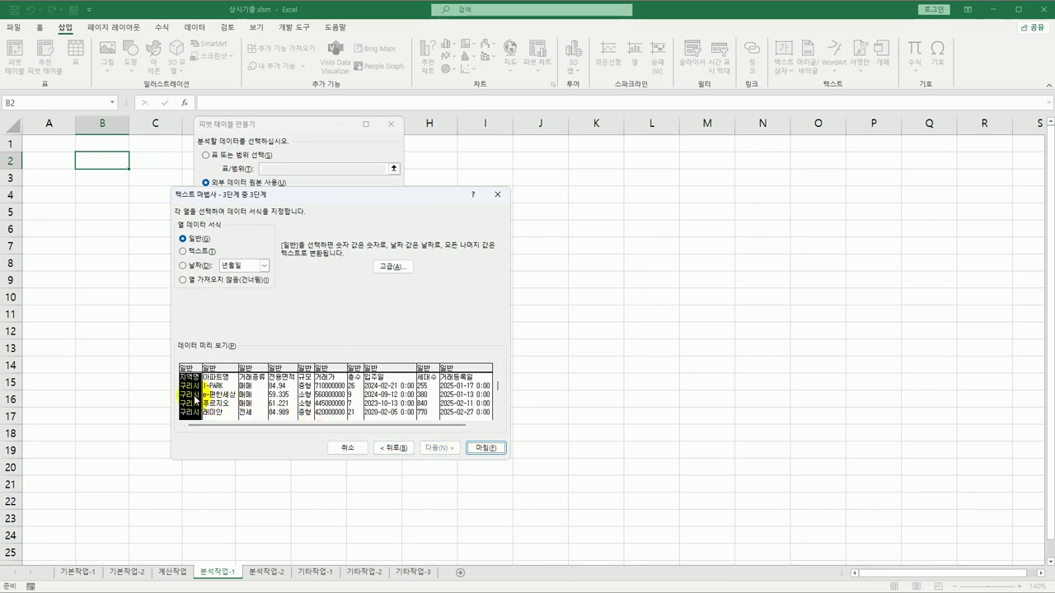
{"action": "left_click", "coordinate": [183, 280]}
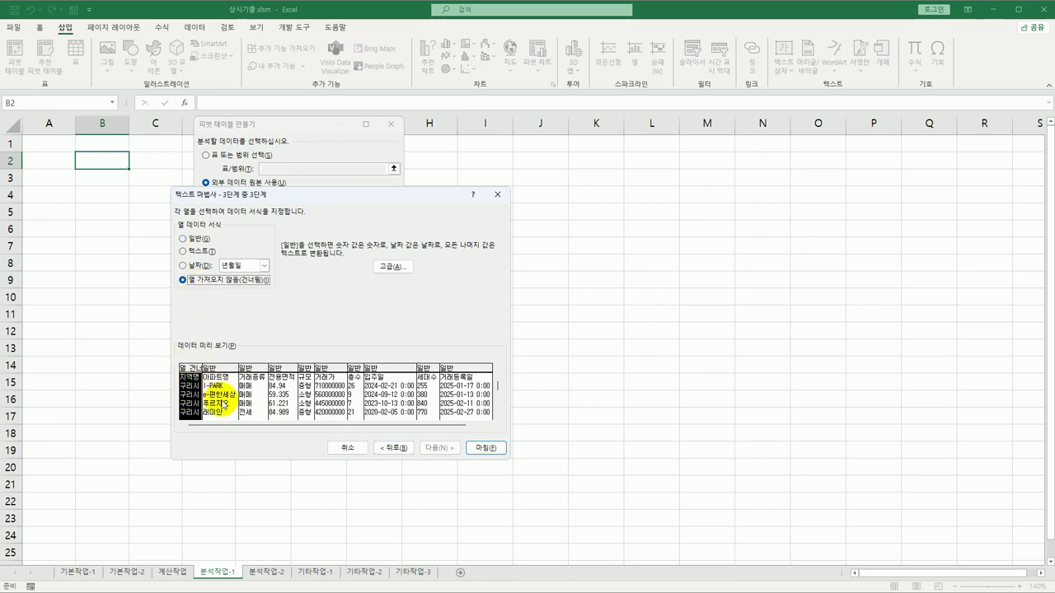
{"action": "left_click", "coordinate": [222, 403]}
{"action": "left_click", "coordinate": [219, 280]}
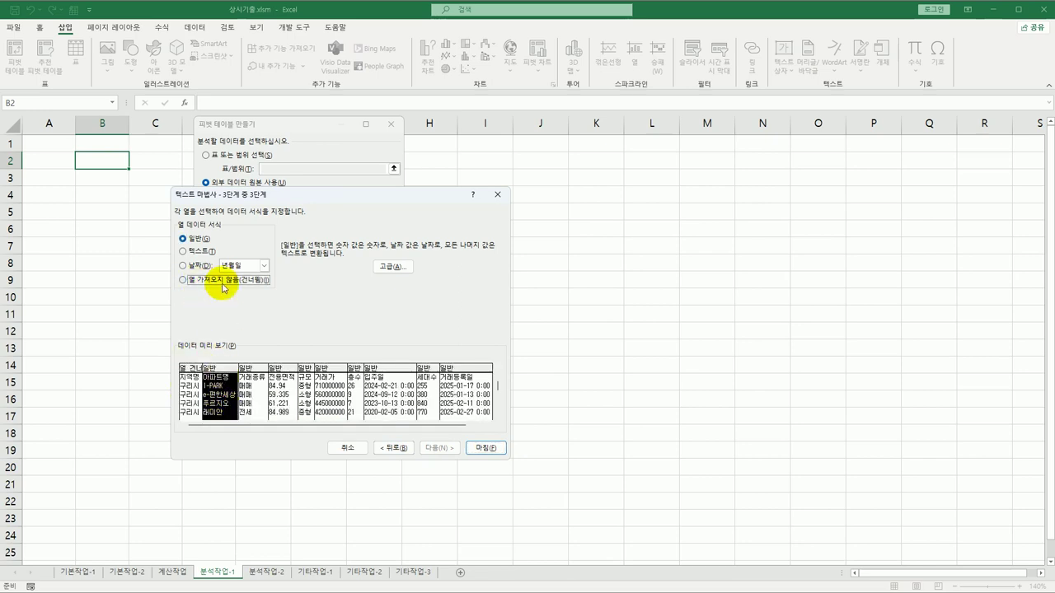
{"action": "left_click", "coordinate": [250, 406]}
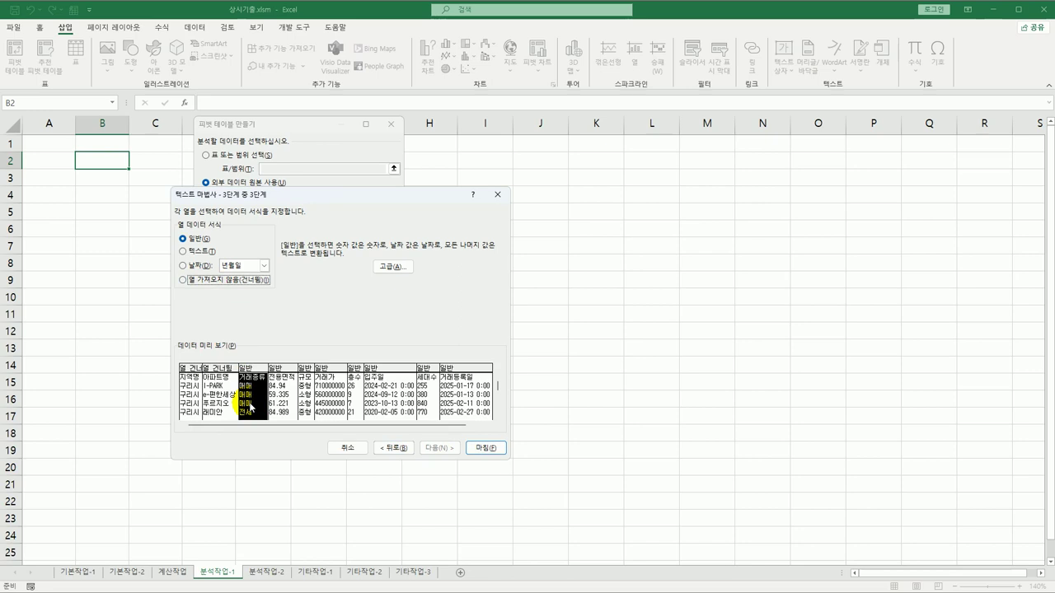
{"action": "left_click", "coordinate": [279, 404]}
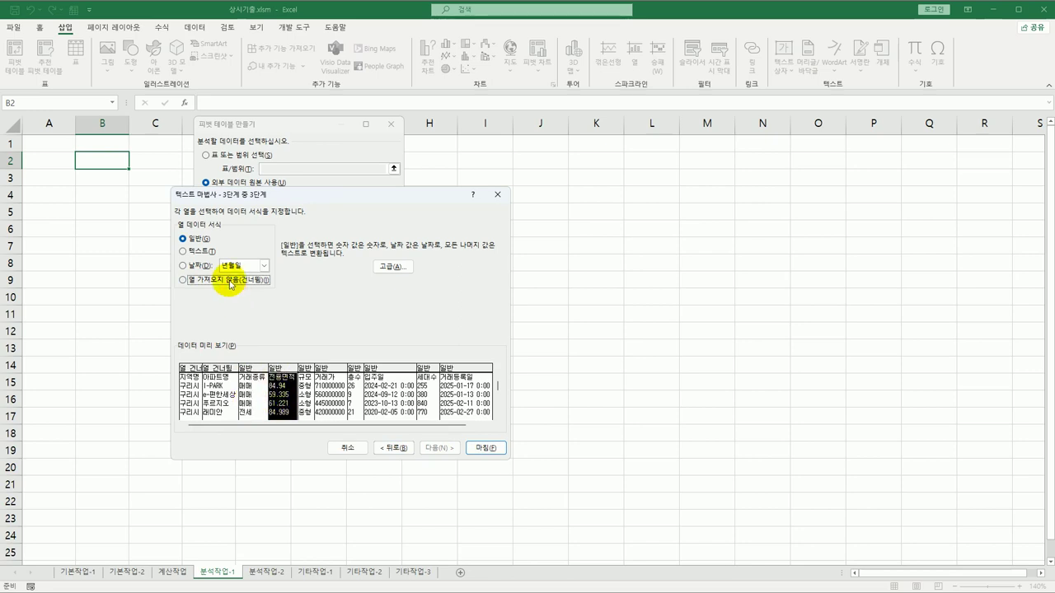
{"action": "left_click", "coordinate": [229, 282]}
{"action": "left_click", "coordinate": [305, 400]}
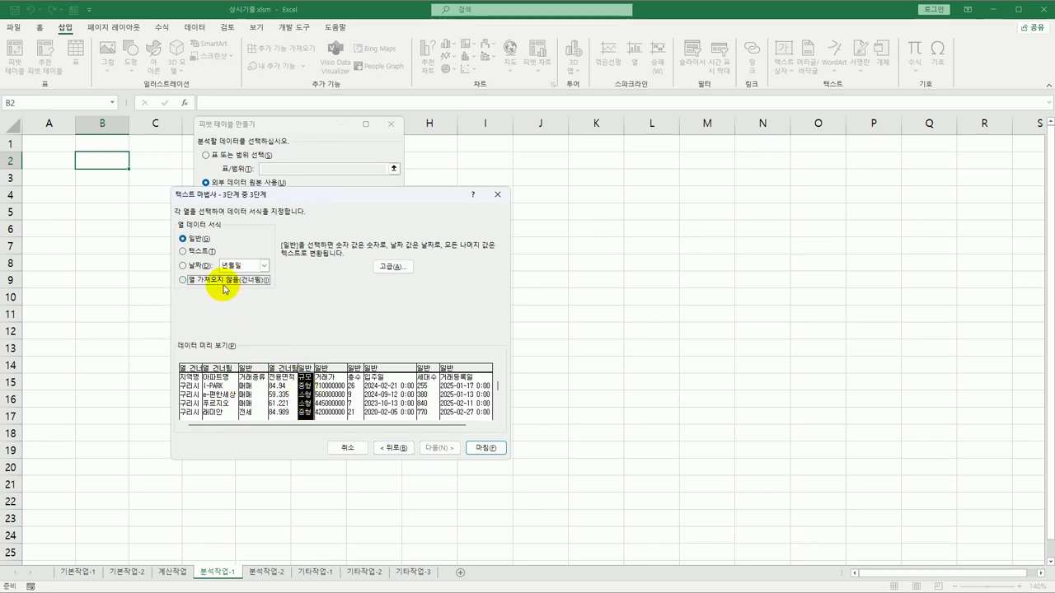
{"action": "left_click", "coordinate": [222, 283]}
Exclude the 거래가, 층수 and 세대수 columns from the import and select the 거래등록일 column
{"action": "left_click", "coordinate": [331, 402]}
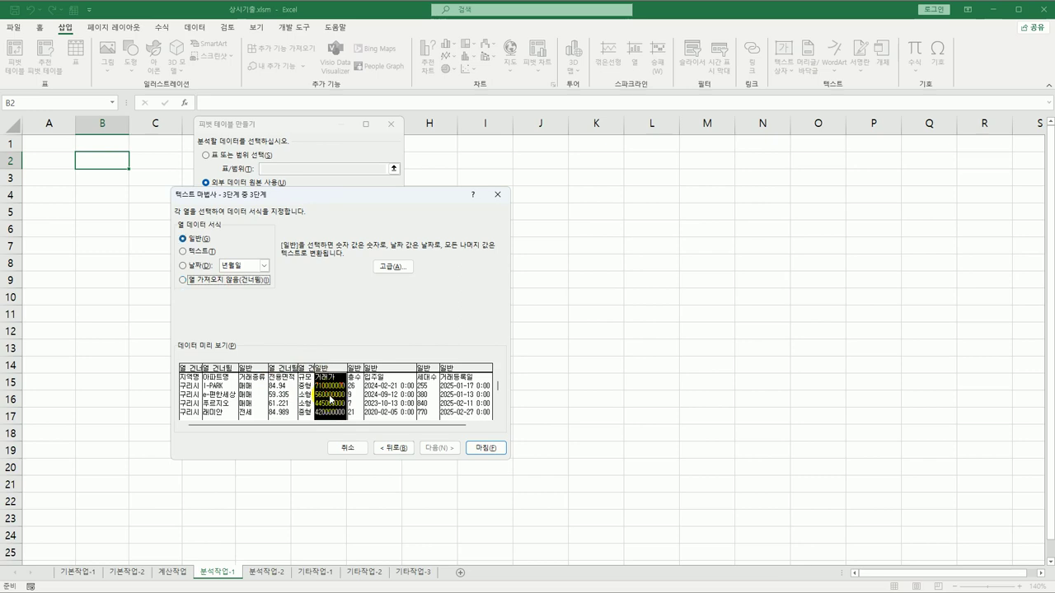
{"action": "left_click", "coordinate": [361, 395]}
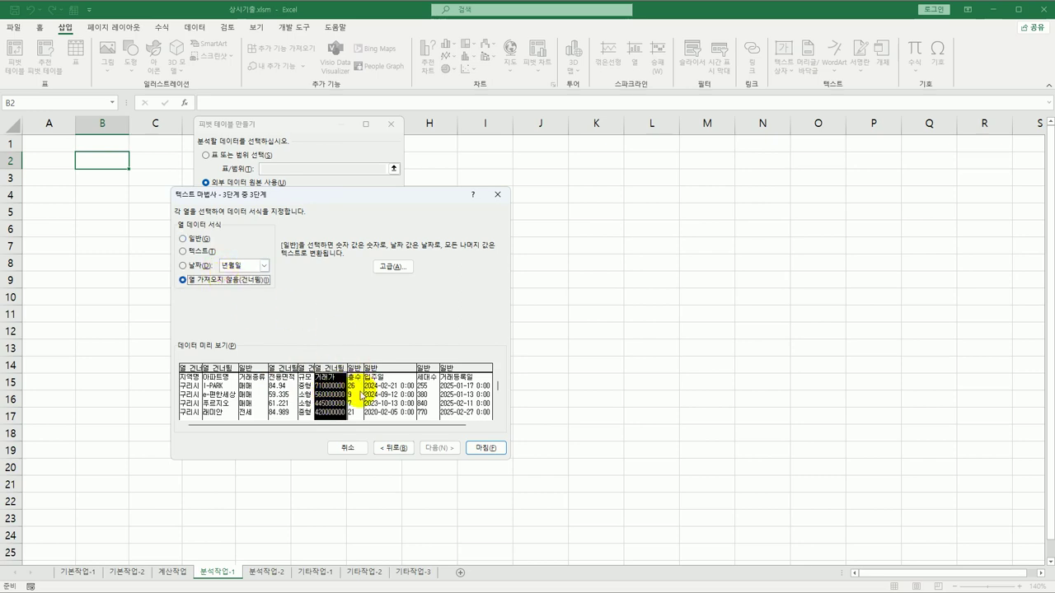
{"action": "left_click", "coordinate": [262, 281]}
{"action": "left_click", "coordinate": [389, 393]}
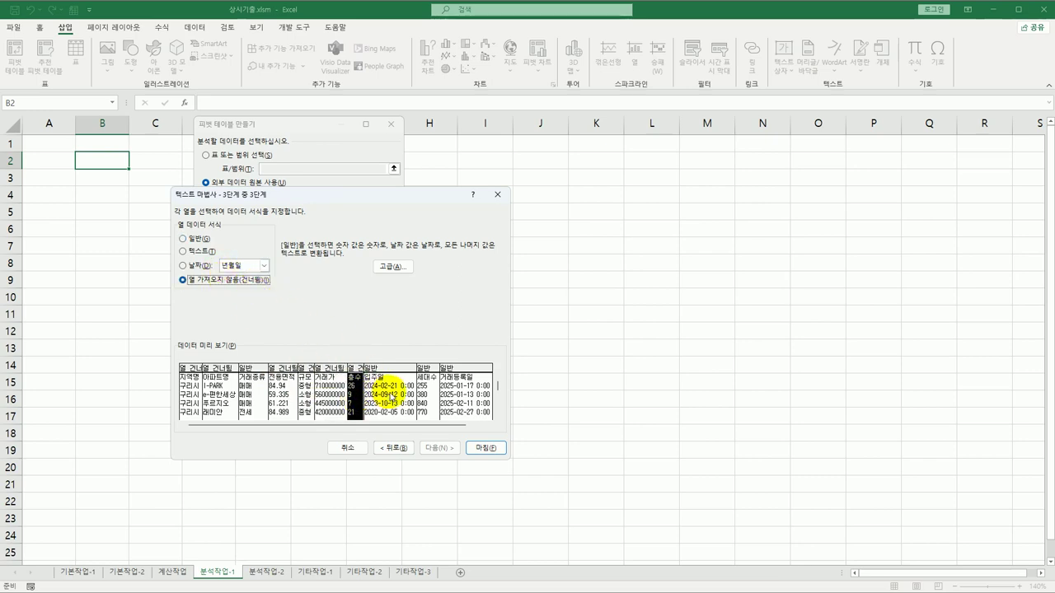
{"action": "left_click", "coordinate": [427, 396]}
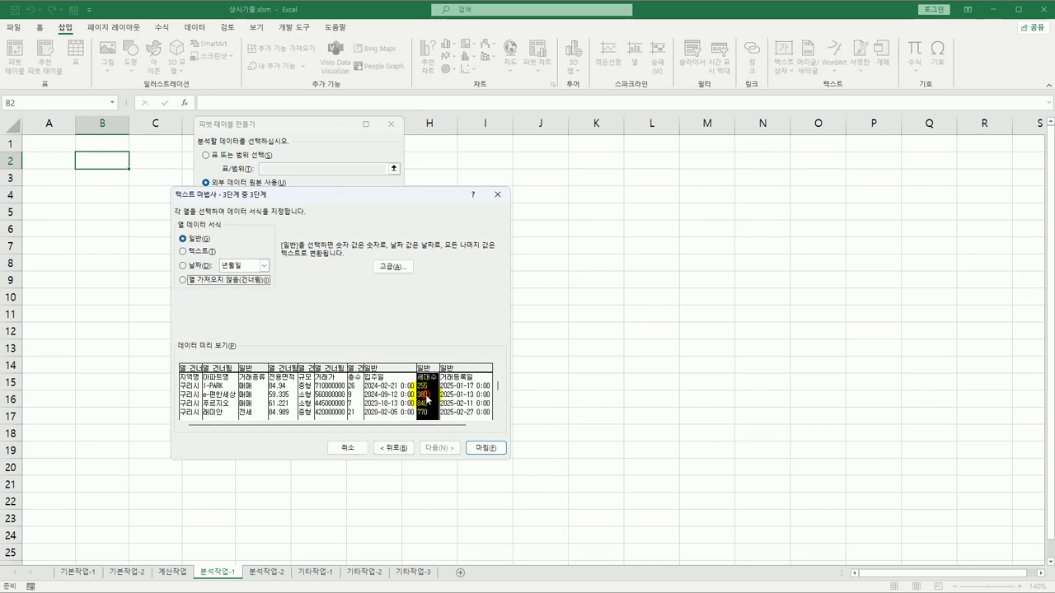
{"action": "left_click", "coordinate": [247, 281]}
{"action": "left_click", "coordinate": [467, 394]}
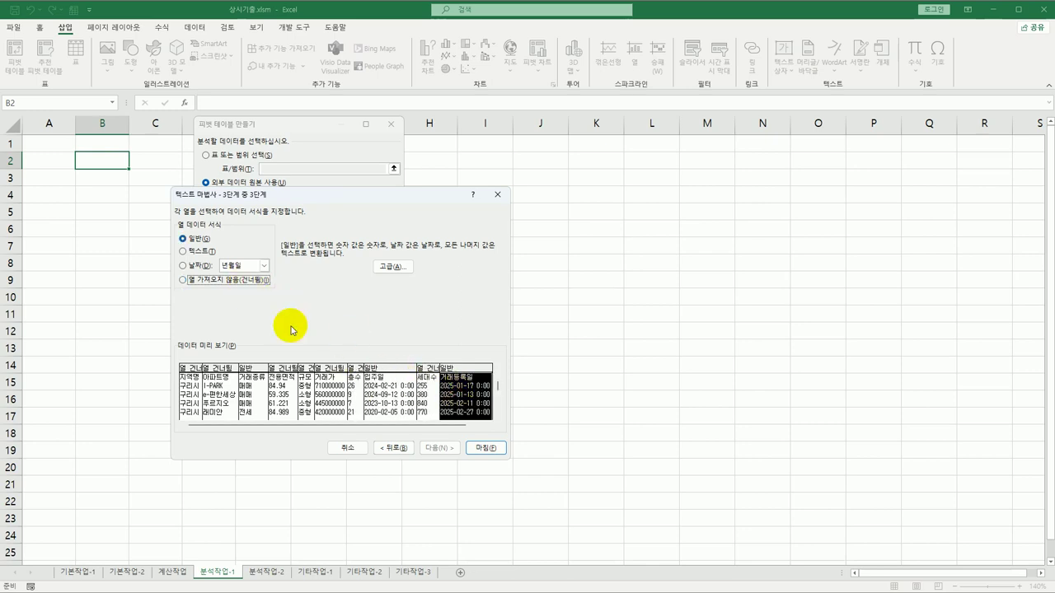
Set the 거래등록일 column to be skipped and finish the text import
{"action": "left_click", "coordinate": [185, 280]}
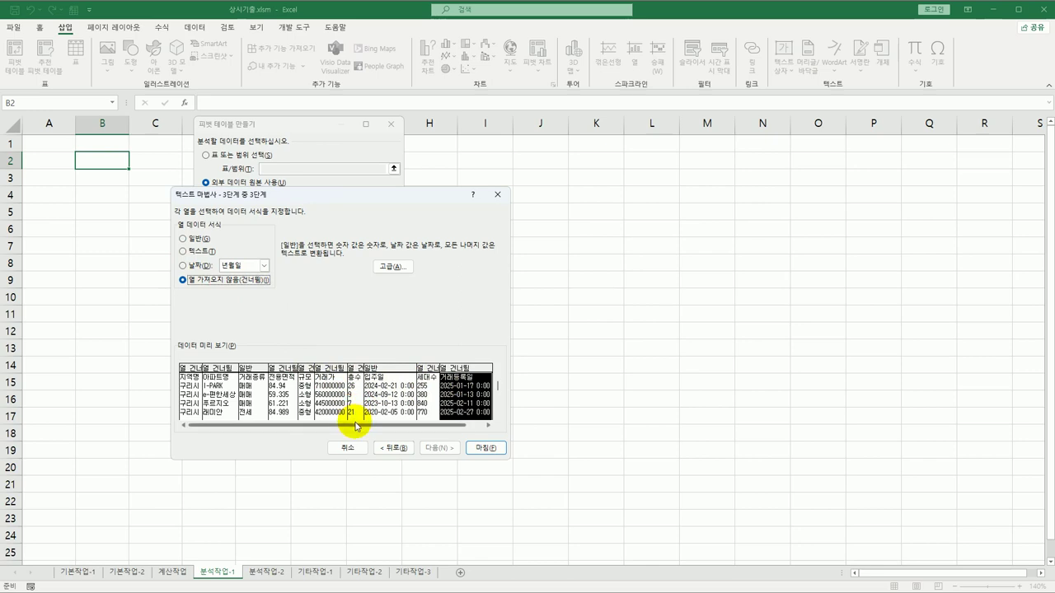
{"action": "left_click_drag", "start_coordinate": [372, 425], "coordinate": [331, 432]}
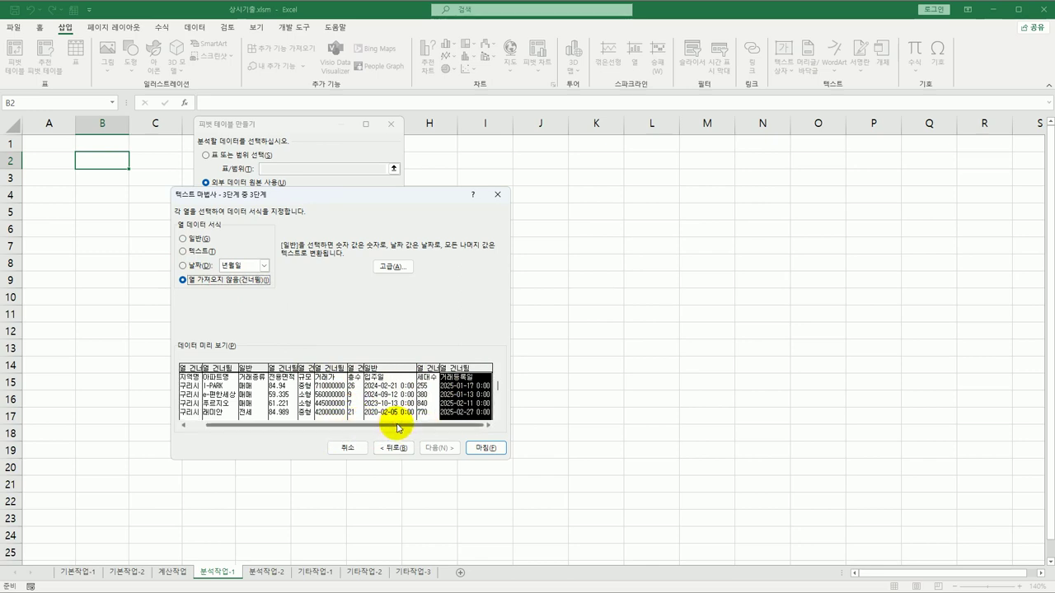
{"action": "left_click_drag", "start_coordinate": [399, 427], "coordinate": [405, 428]}
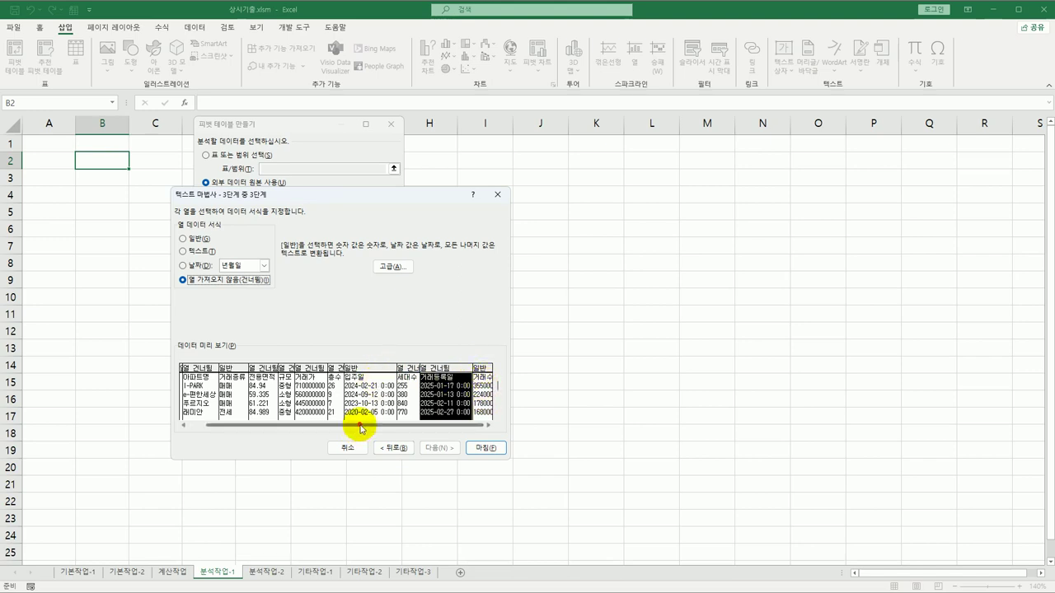
{"action": "left_click_drag", "start_coordinate": [361, 427], "coordinate": [271, 428]}
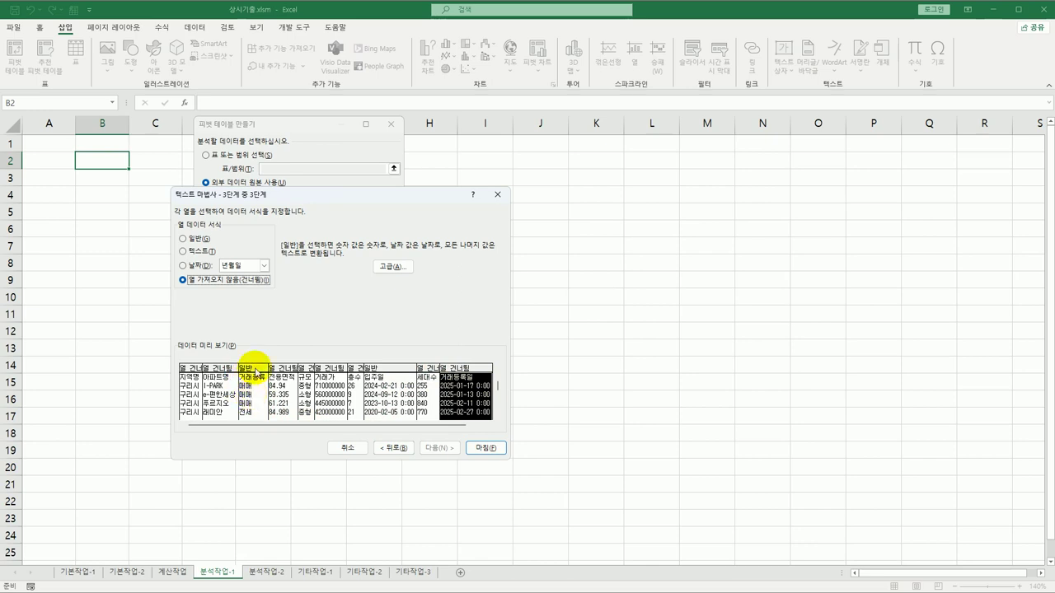
{"action": "left_click", "coordinate": [477, 449]}
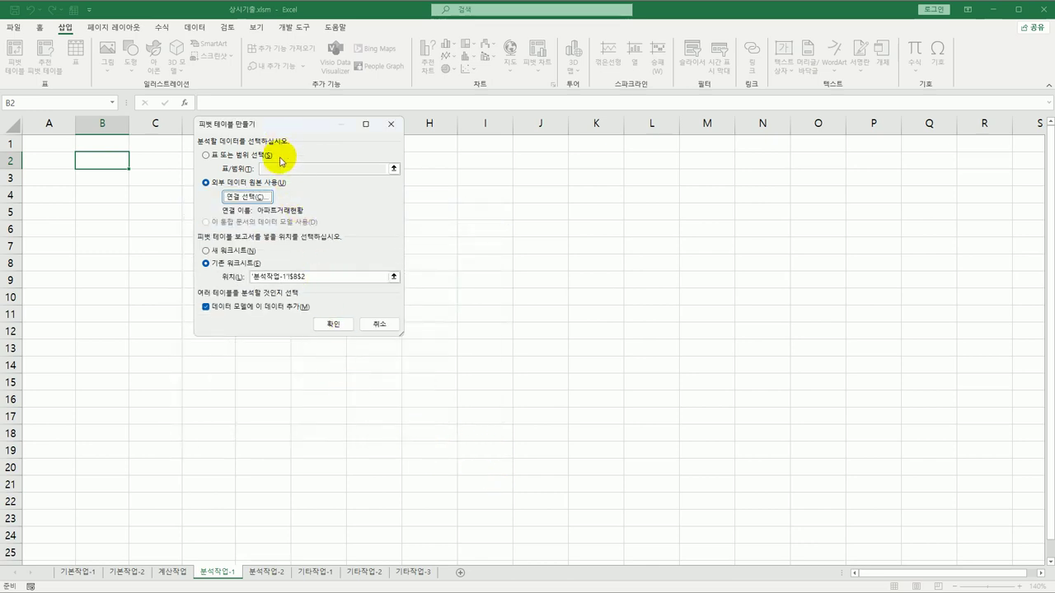
Create the pivot table at B2 with 입주일 as rows, 거래종류 as columns and 거래수수료 as values
{"action": "left_click", "coordinate": [326, 325]}
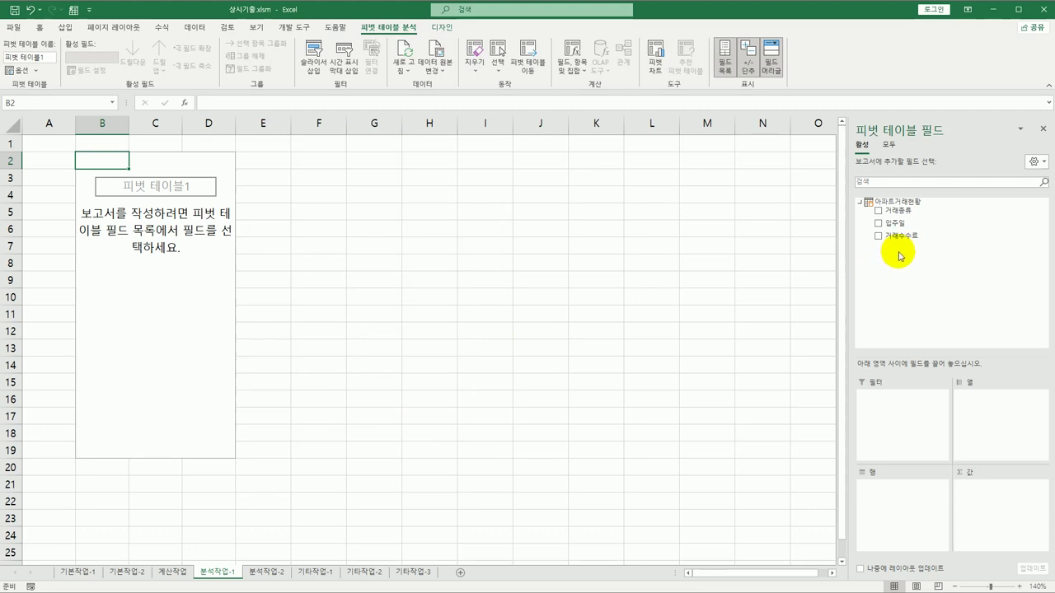
{"action": "left_click_drag", "start_coordinate": [889, 226], "coordinate": [876, 506]}
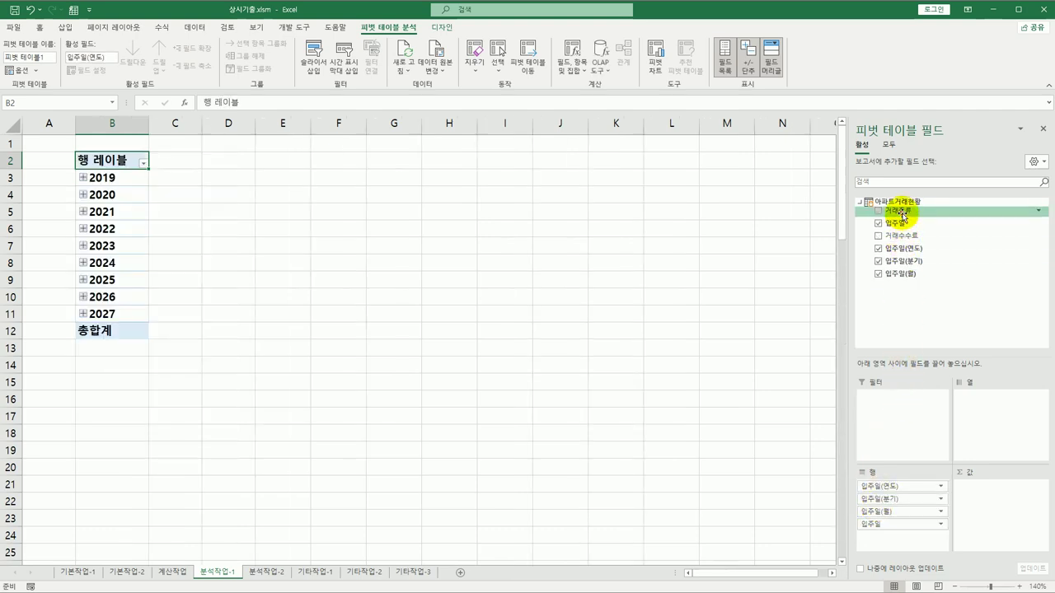
{"action": "left_click_drag", "start_coordinate": [902, 209], "coordinate": [979, 425]}
{"action": "left_click_drag", "start_coordinate": [931, 236], "coordinate": [985, 532]}
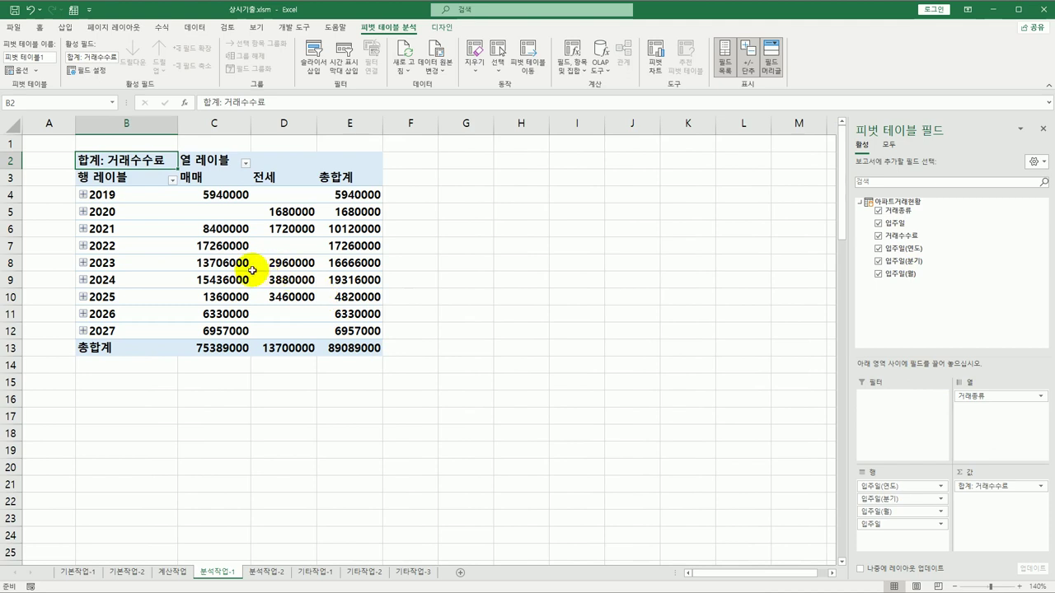
Change the pivot table's report layout to outline form (개요 형식)
{"action": "mouse_move", "coordinate": [252, 270]}
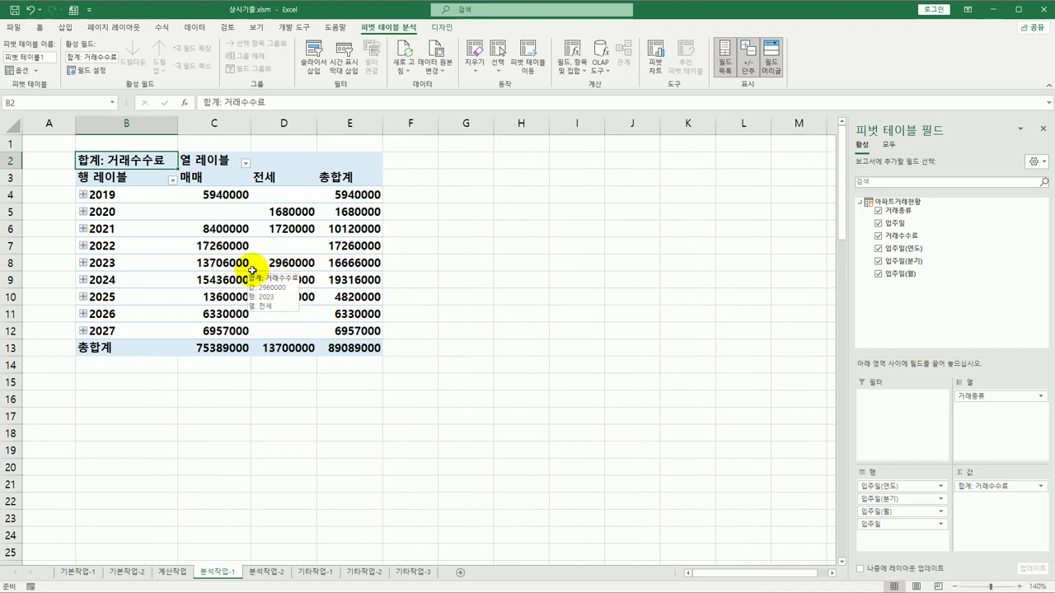
{"action": "left_click", "coordinate": [438, 27]}
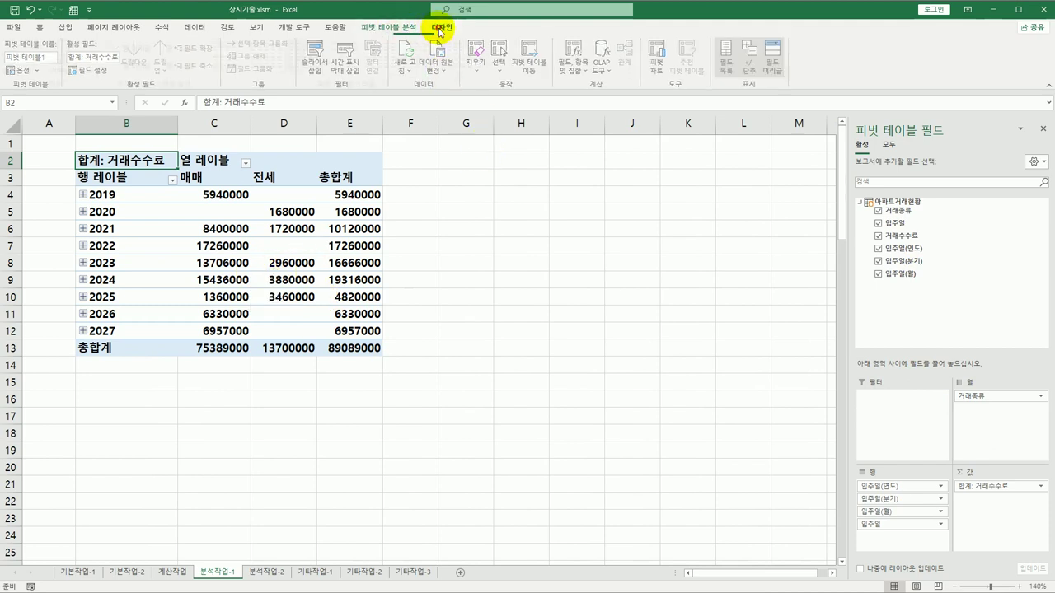
{"action": "left_click", "coordinate": [70, 65]}
{"action": "left_click", "coordinate": [87, 112]}
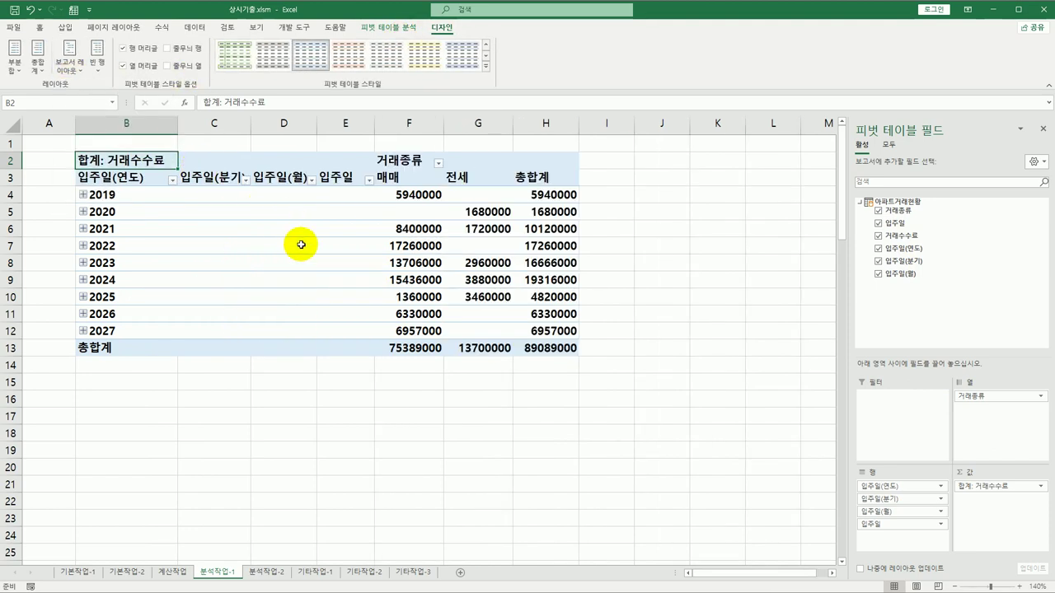
Regroup the 입주일 row field by years (연) only, removing the month and quarter units
{"action": "mouse_move", "coordinate": [300, 244]}
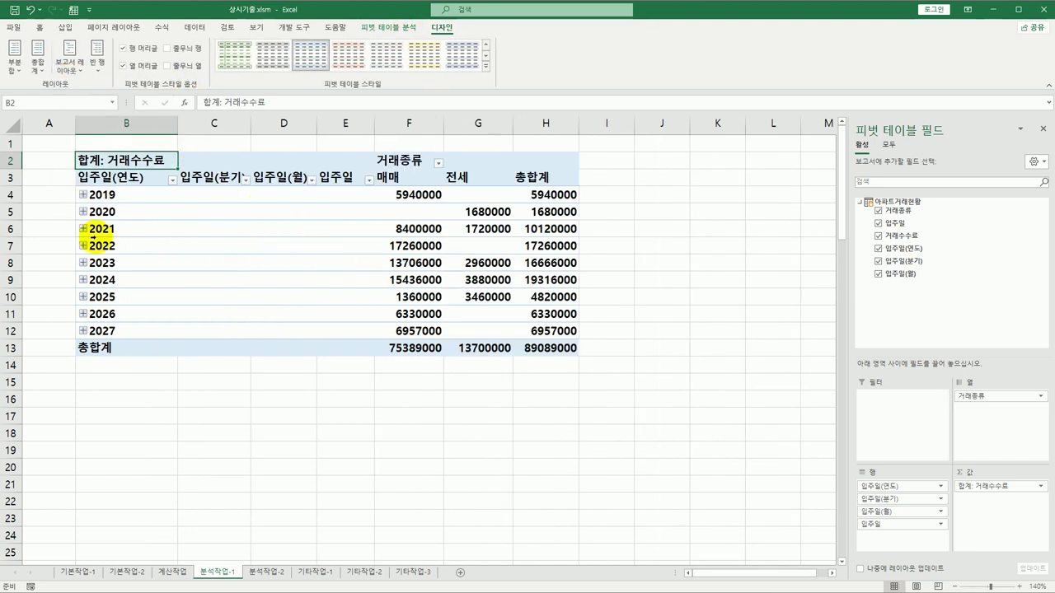
{"action": "left_click", "coordinate": [103, 195]}
{"action": "right_click", "coordinate": [105, 196]}
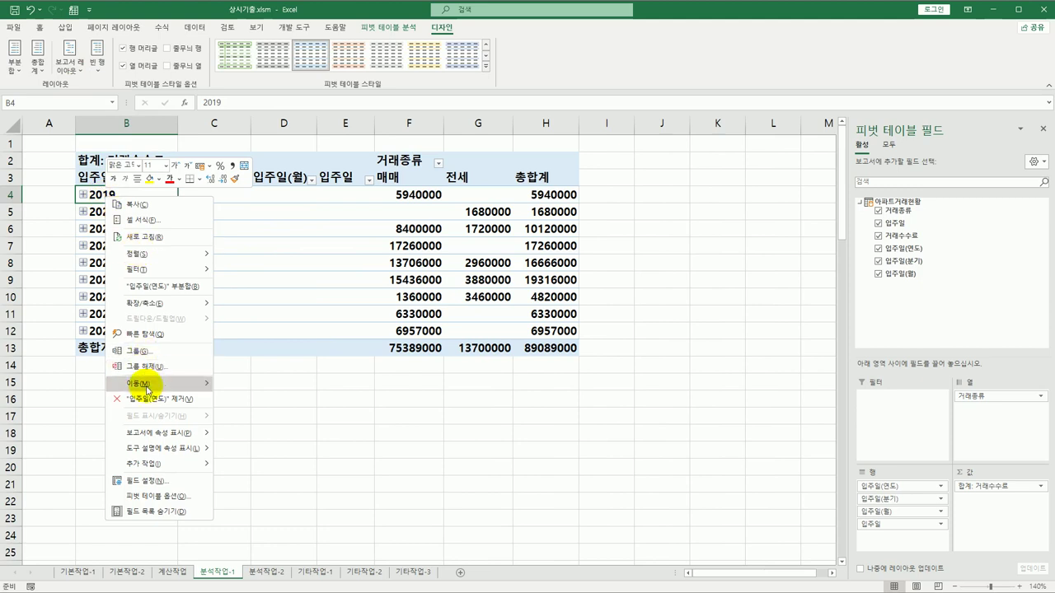
{"action": "left_click", "coordinate": [136, 351]}
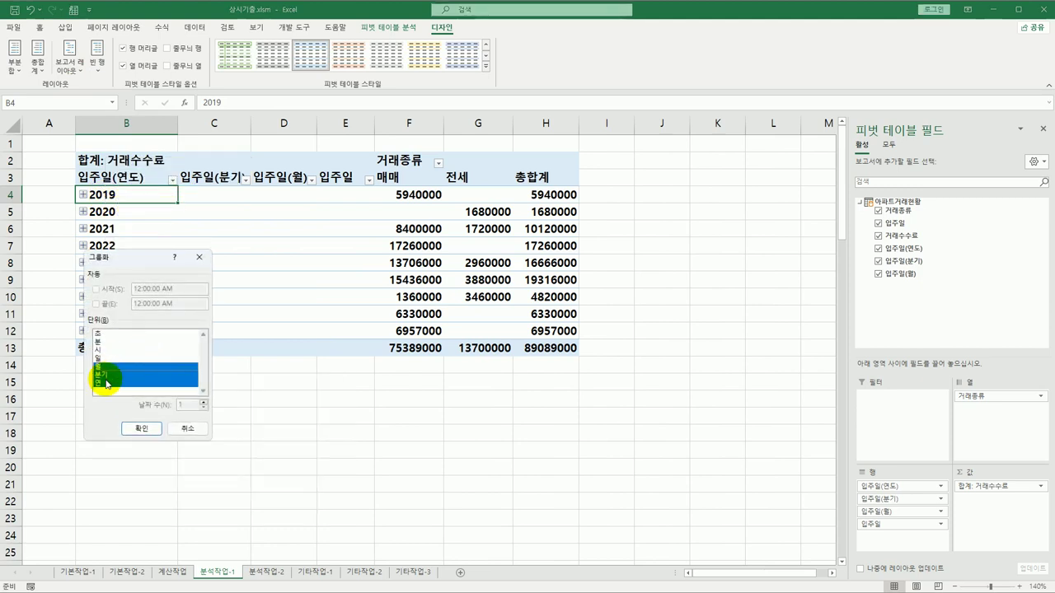
{"action": "left_click", "coordinate": [99, 366]}
{"action": "left_click", "coordinate": [105, 375]}
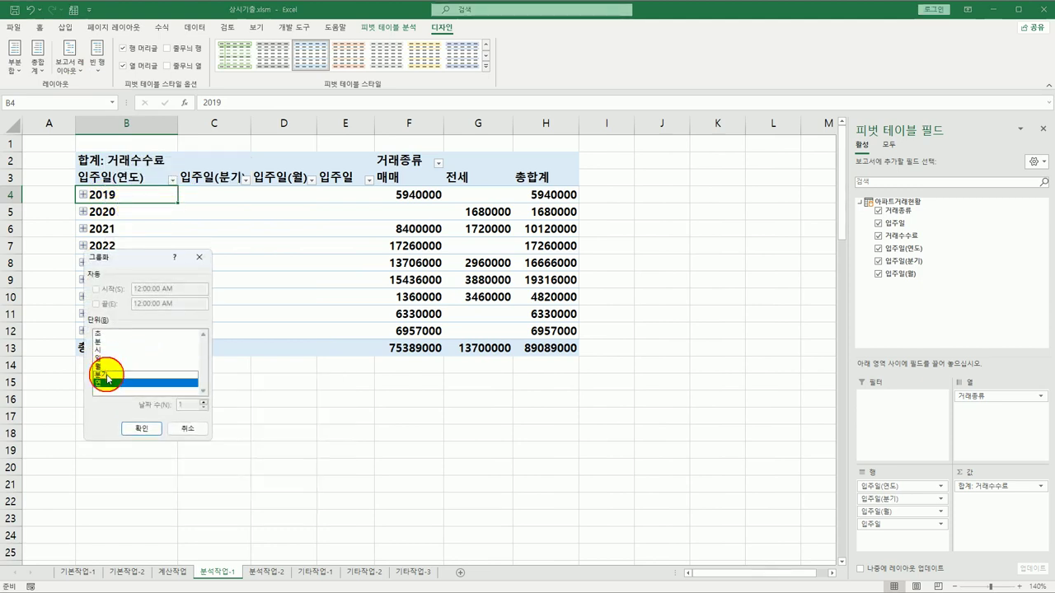
{"action": "left_click", "coordinate": [140, 429]}
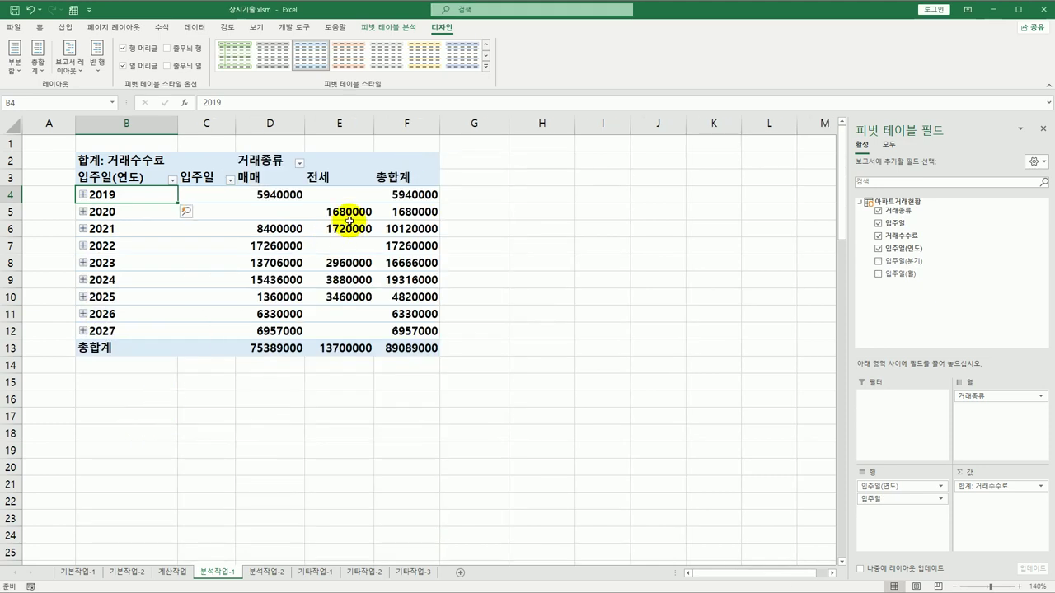
Summarize the 거래수수료 value field by average (평균) and apply the accounting (회계) format with the ₩ symbol and 0 decimals
{"action": "left_click", "coordinate": [148, 161]}
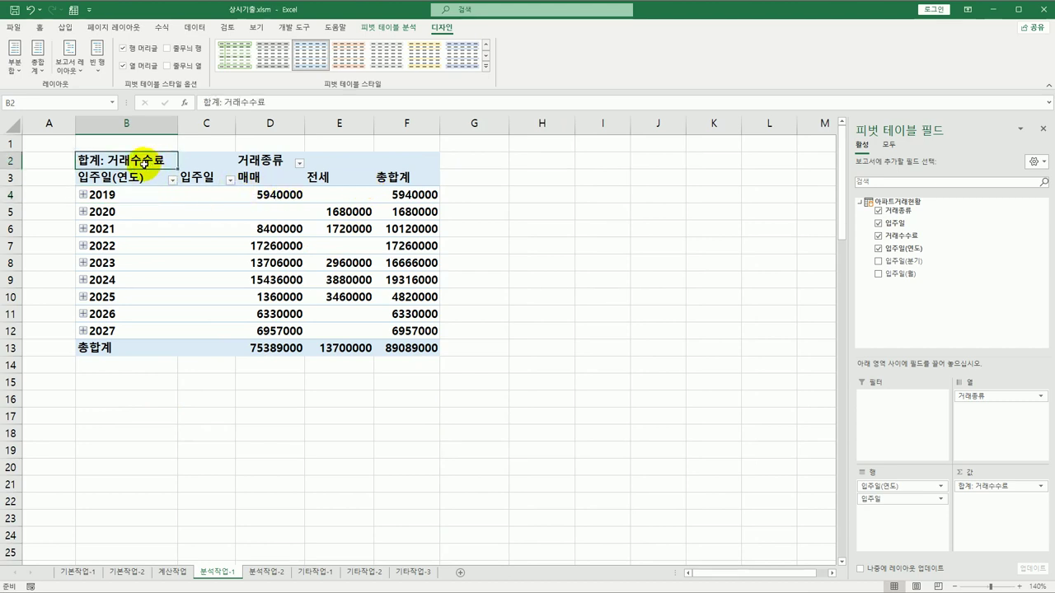
{"action": "right_click", "coordinate": [143, 162]}
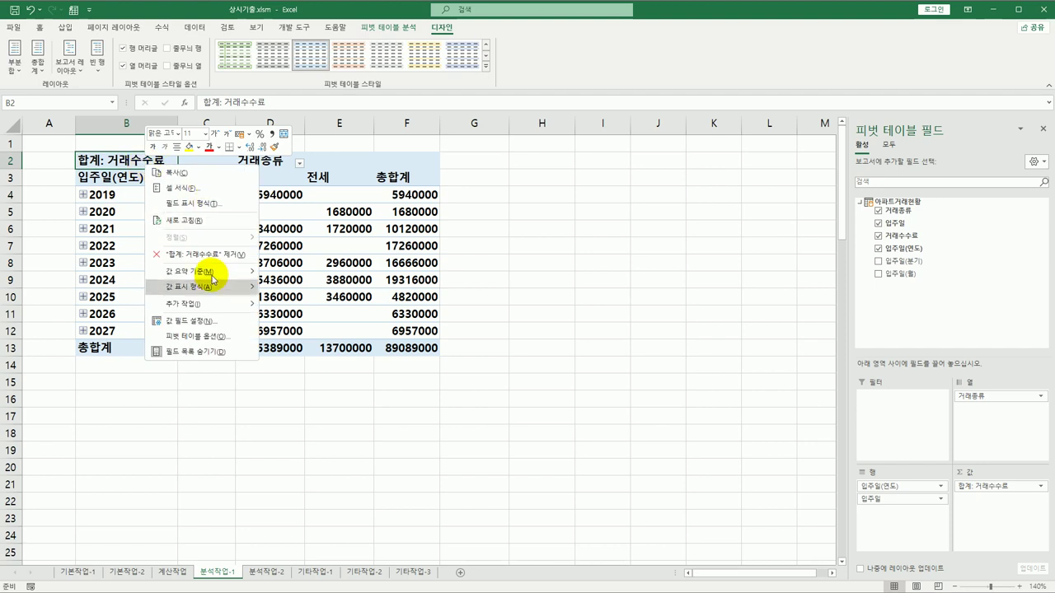
{"action": "left_click", "coordinate": [206, 317]}
{"action": "left_click", "coordinate": [131, 339]}
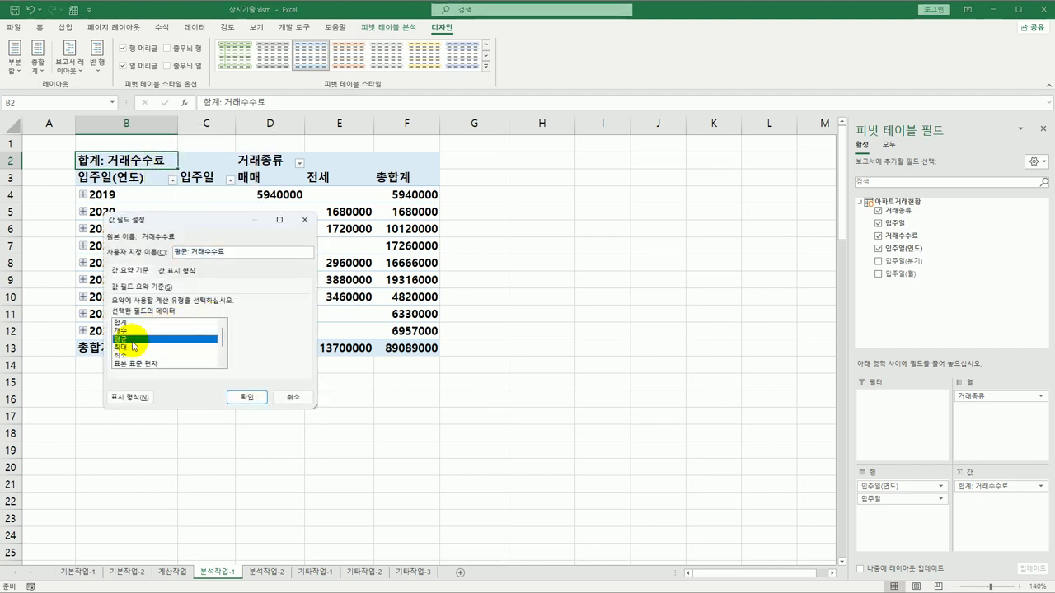
{"action": "left_click", "coordinate": [130, 397]}
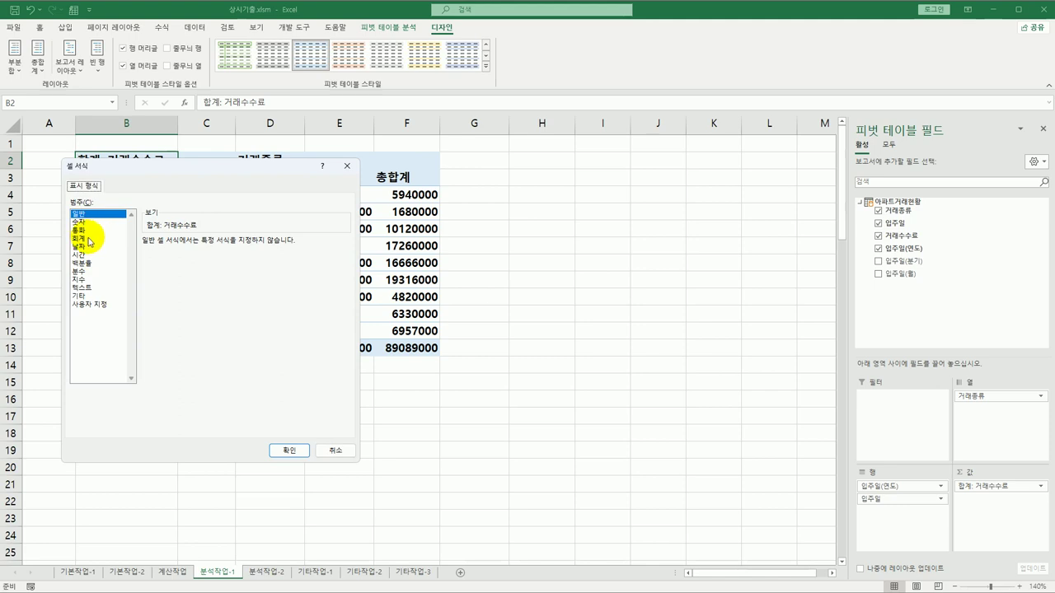
{"action": "left_click", "coordinate": [90, 239]}
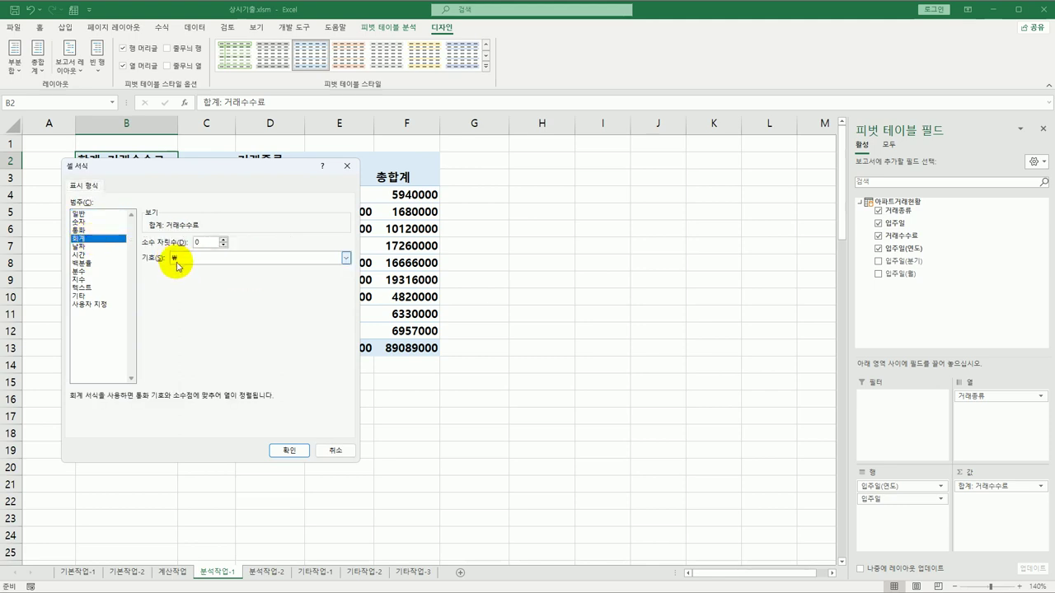
{"action": "left_click", "coordinate": [283, 449]}
{"action": "left_click", "coordinate": [247, 397]}
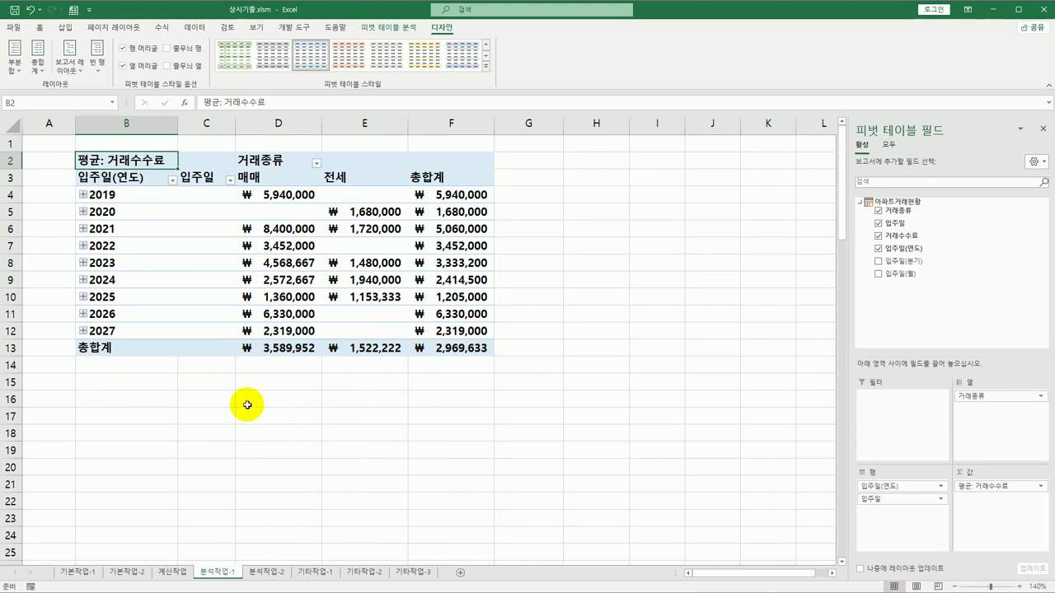
Set the pivot table options to merge and center cells with labels and to show * in empty cells
{"action": "right_click", "coordinate": [206, 223]}
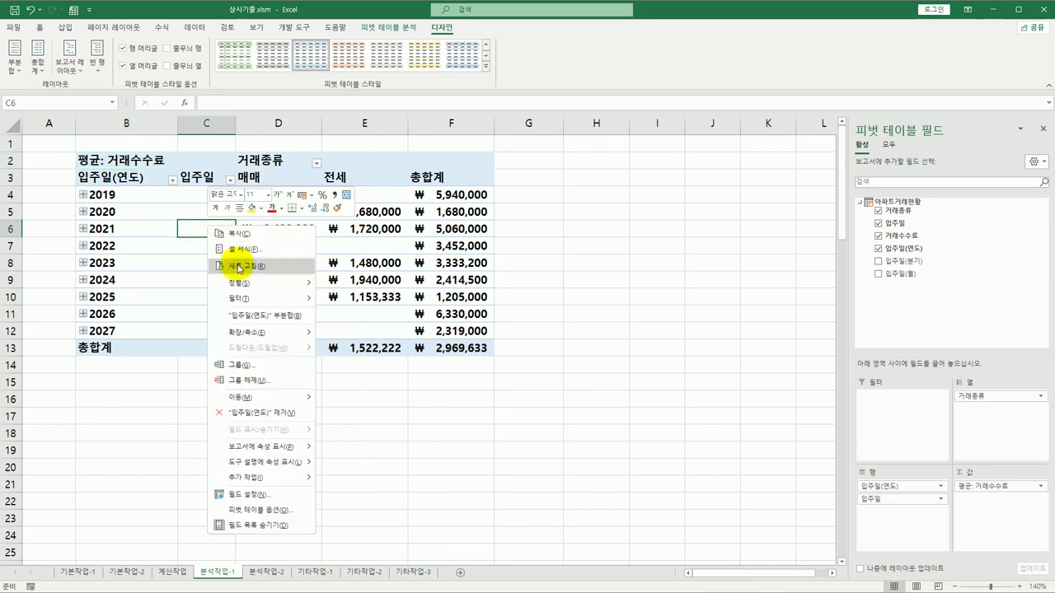
{"action": "left_click", "coordinate": [247, 501]}
{"action": "left_click_drag", "start_coordinate": [239, 294], "coordinate": [318, 149]}
{"action": "left_click", "coordinate": [252, 221]}
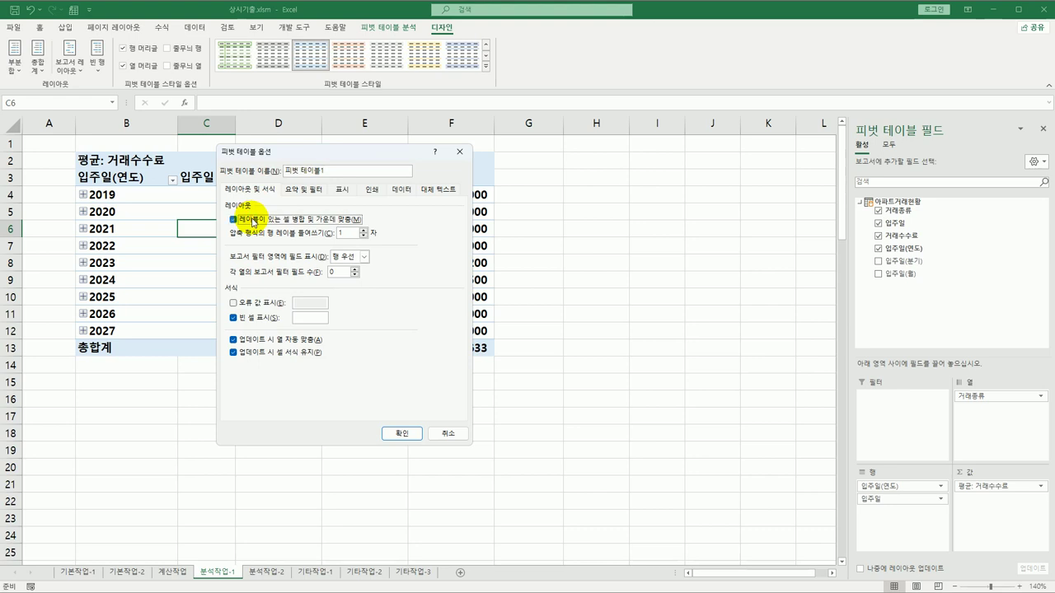
{"action": "left_click", "coordinate": [304, 318]}
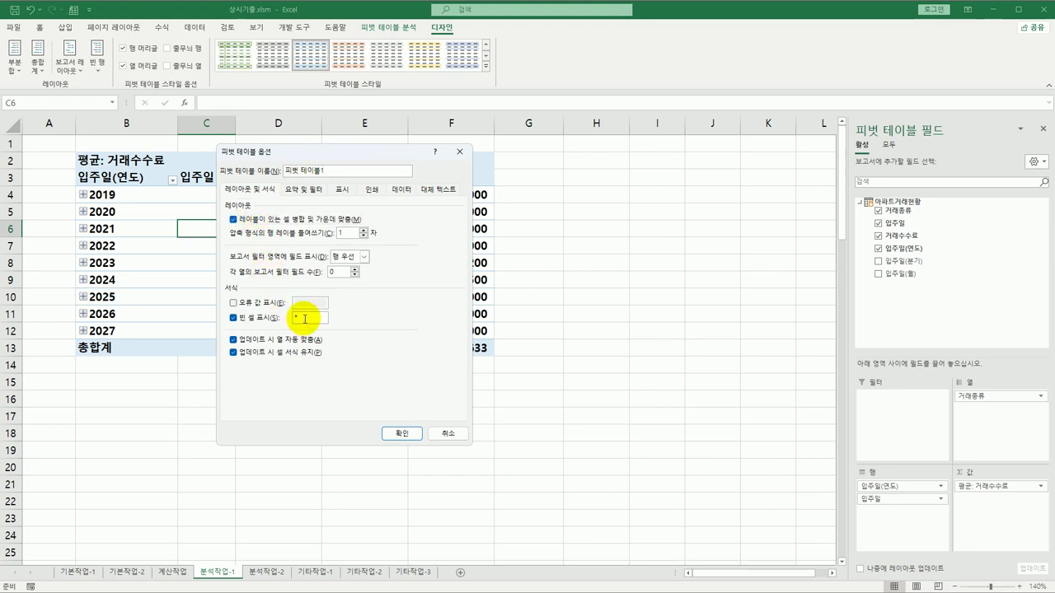
{"action": "left_click", "coordinate": [403, 433]}
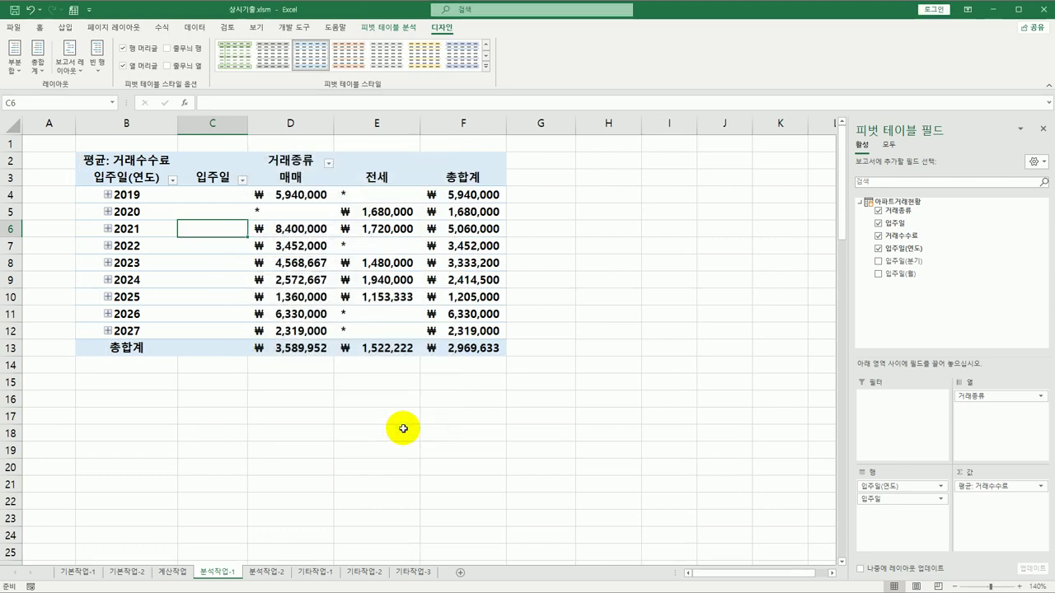
{"action": "left_click", "coordinate": [403, 428]}
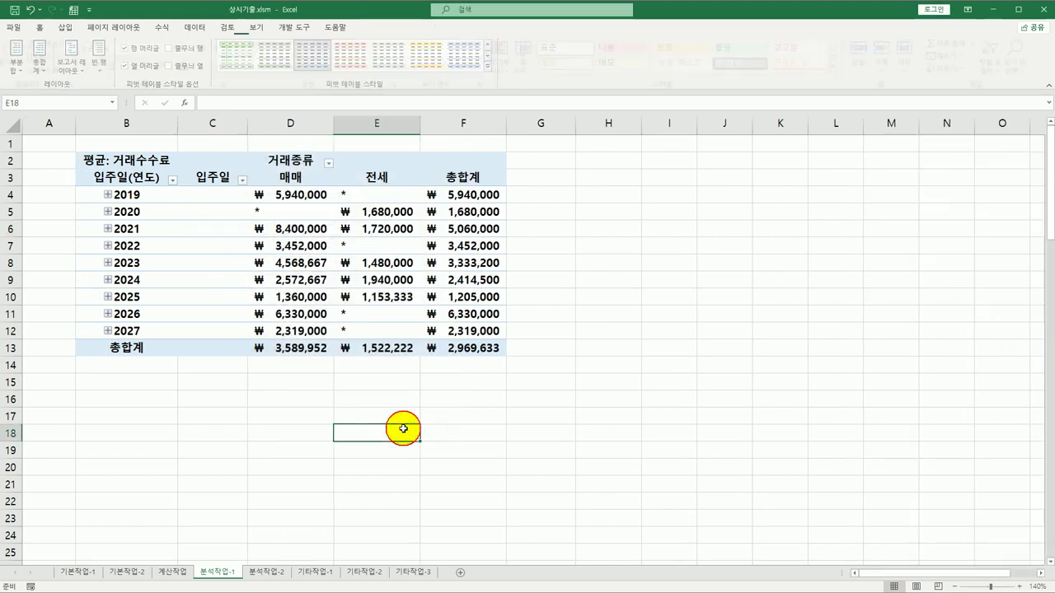
{"action": "left_click", "coordinate": [548, 410]}
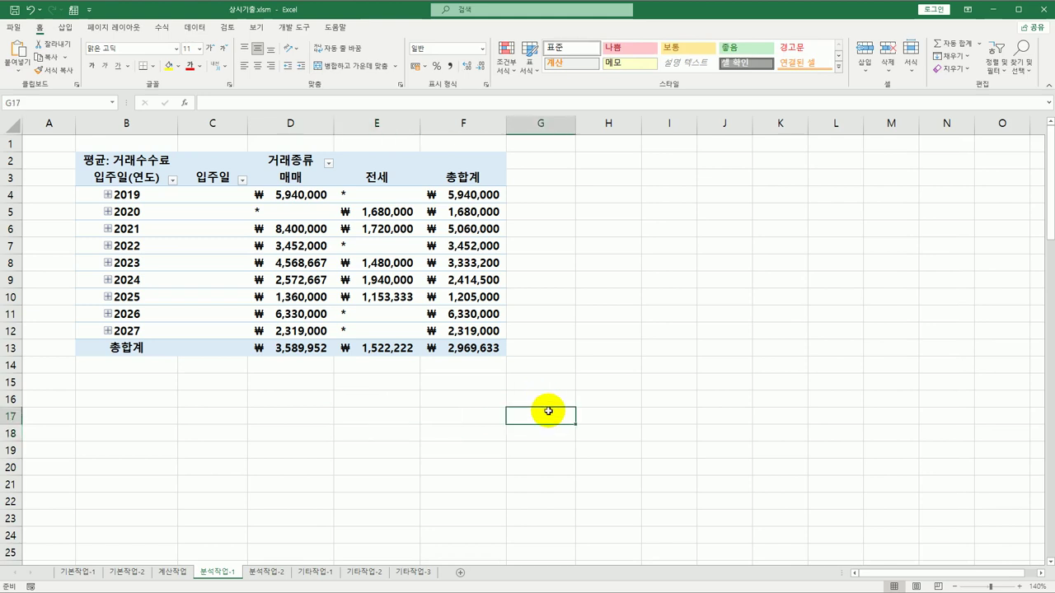
On 분석작업-2, set the data validation of the 전용면적 cells E3:E18 to the custom (사용자 지정) type
{"action": "left_click", "coordinate": [267, 572]}
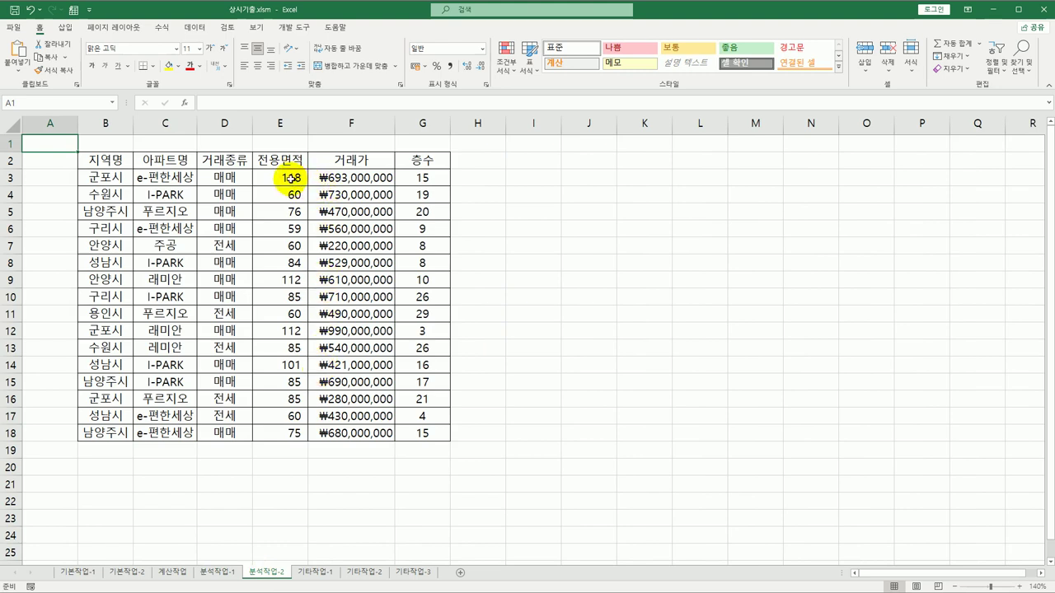
{"action": "left_click_drag", "start_coordinate": [291, 176], "coordinate": [268, 428]}
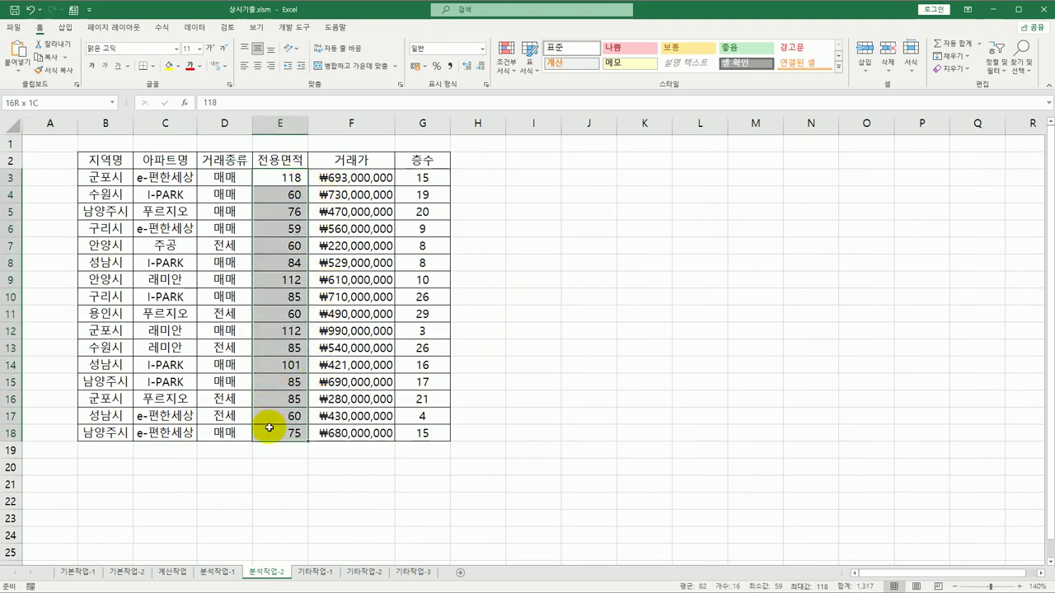
{"action": "left_click", "coordinate": [192, 27]}
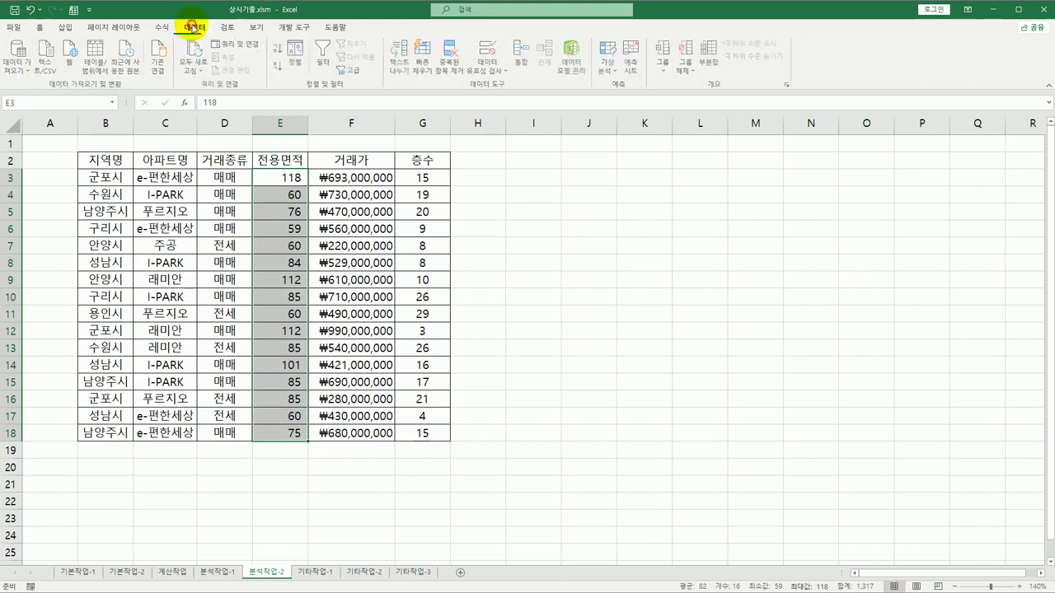
{"action": "left_click", "coordinate": [489, 70]}
{"action": "left_click", "coordinate": [497, 87]}
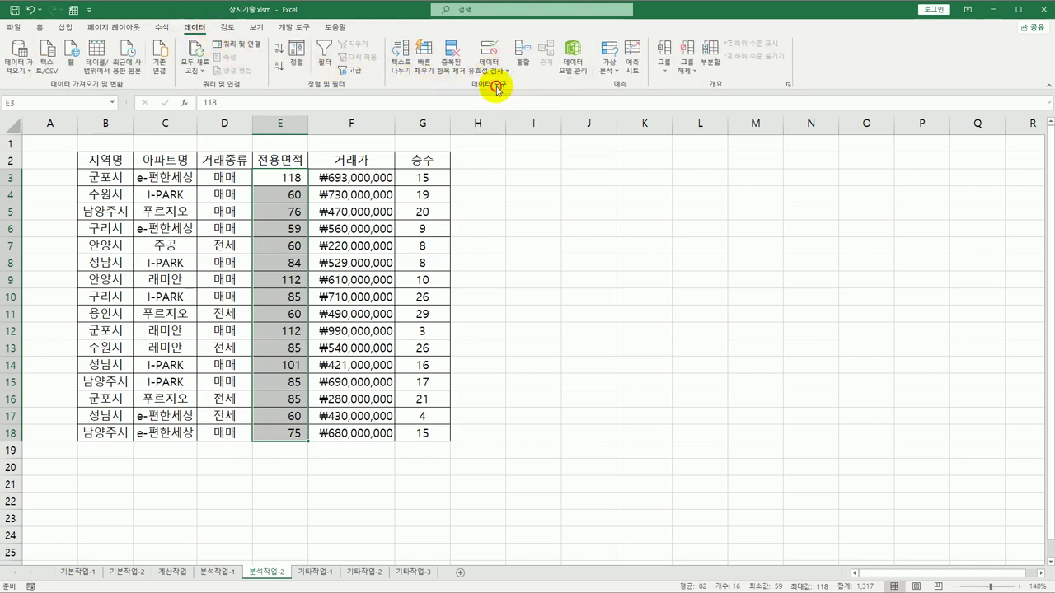
{"action": "left_click_drag", "start_coordinate": [269, 136], "coordinate": [516, 132]}
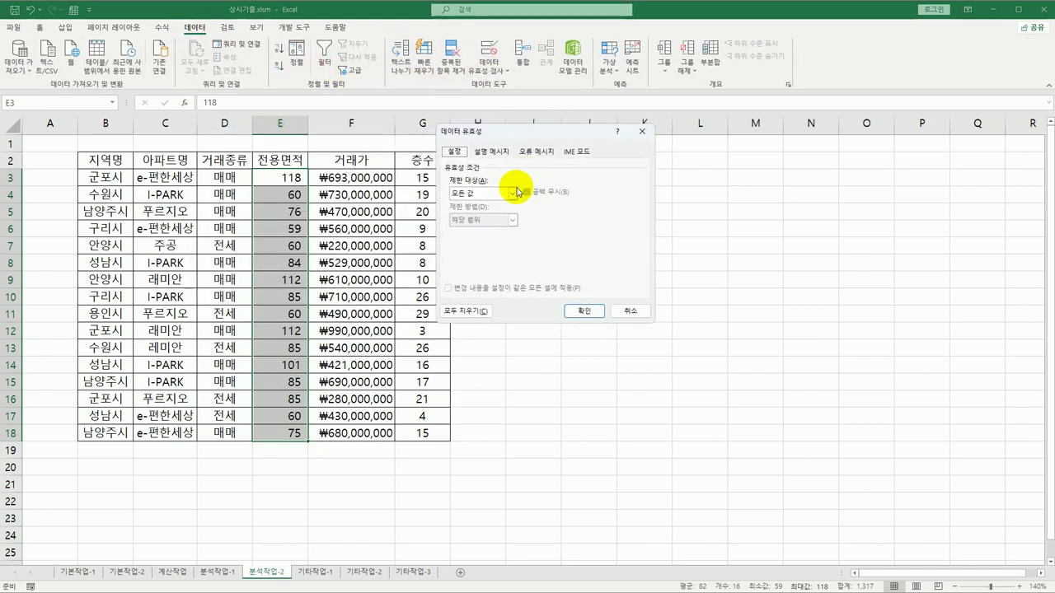
{"action": "left_click", "coordinate": [511, 193]}
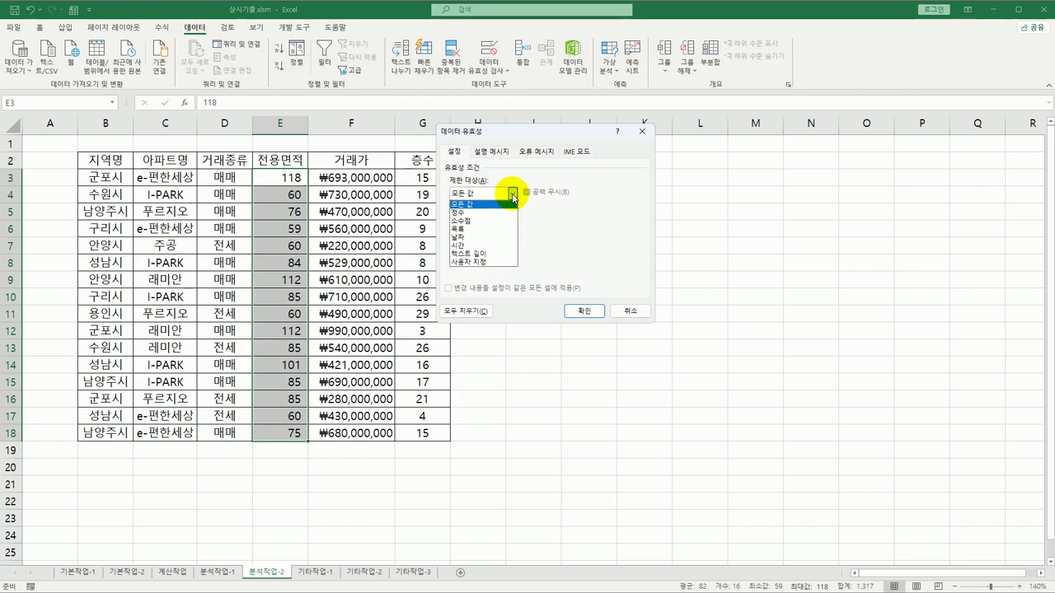
{"action": "left_click", "coordinate": [500, 264]}
{"action": "left_click_drag", "start_coordinate": [478, 134], "coordinate": [122, 159]}
{"action": "left_click", "coordinate": [97, 219]}
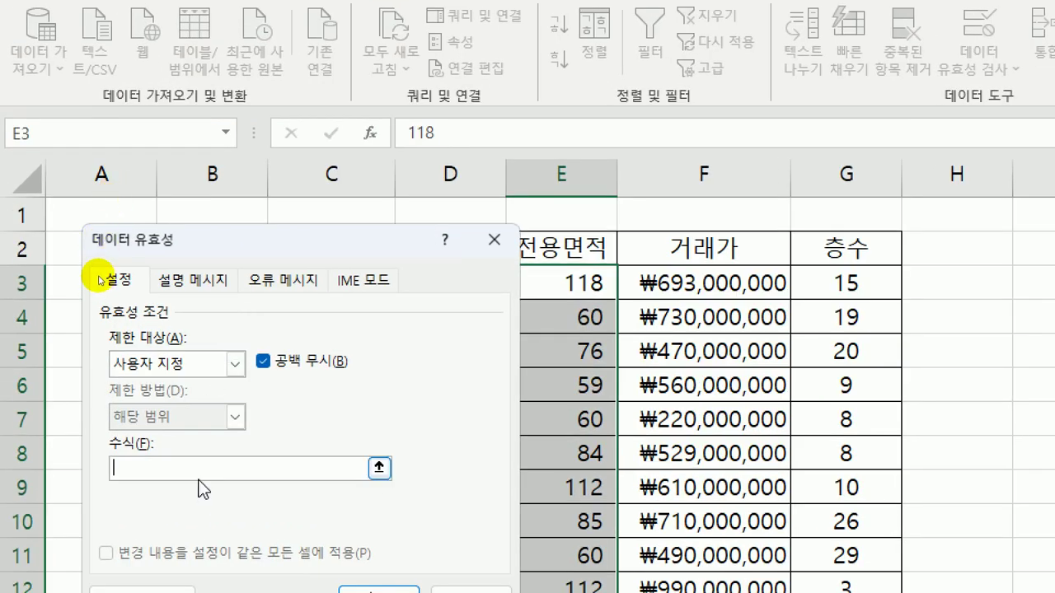
Enter =quotient(E3,3.3)<=38 as the validation formula for the 전용면적 cells
{"action": "type", "text": "=quotient("}
{"action": "left_click", "coordinate": [563, 277]}
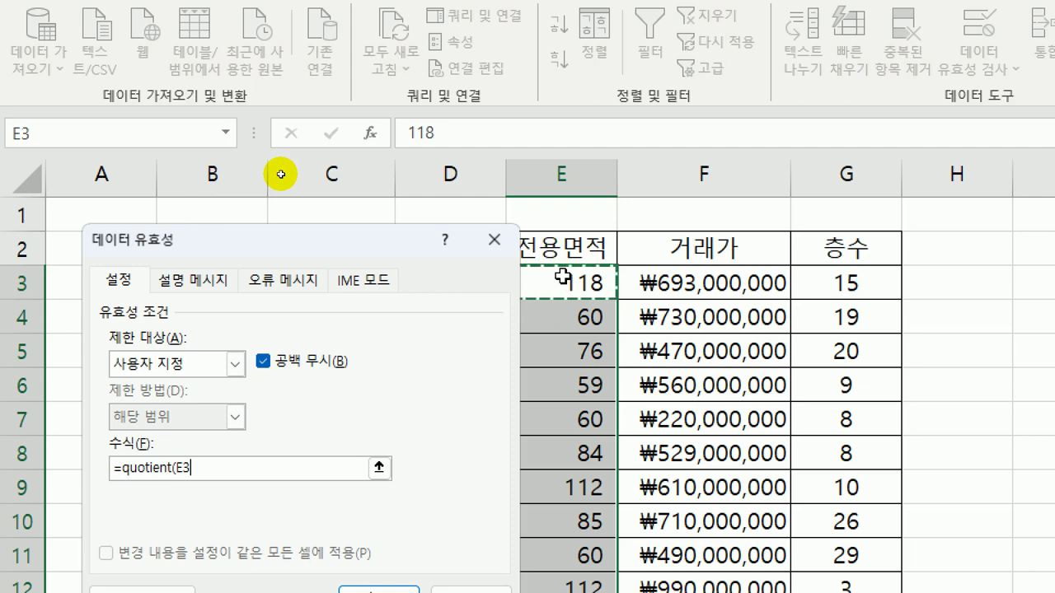
{"action": "type", "text": ",3.3)"}
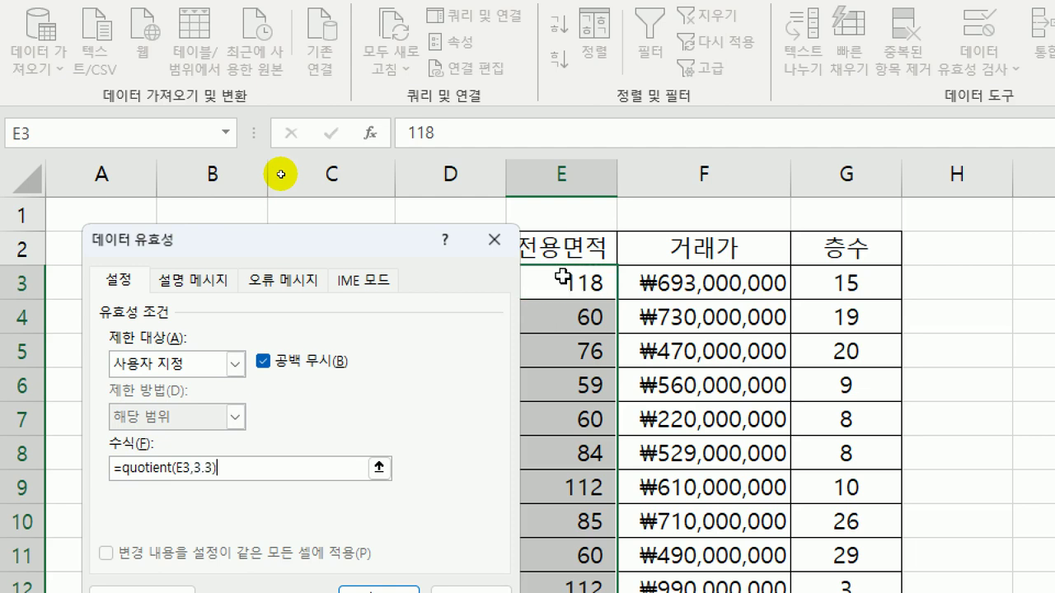
{"action": "type", "text": "<=38"}
Add a validation input message titled "전용면적 38이하" with the text "최대125 면적까지 입력하세요."
{"action": "left_click", "coordinate": [176, 280]}
{"action": "left_click_drag", "start_coordinate": [203, 248], "coordinate": [196, 106]}
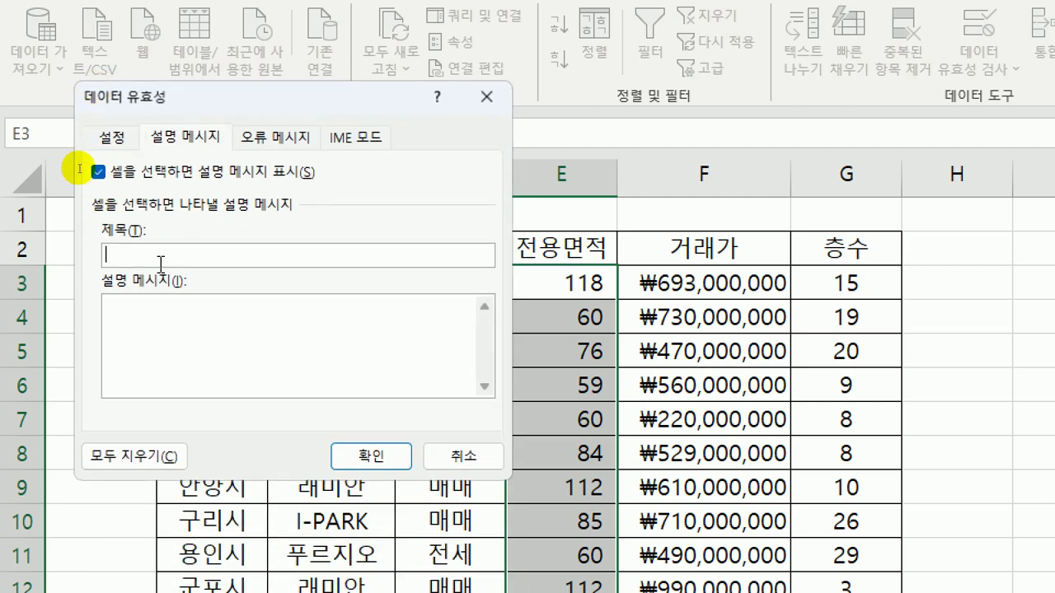
{"action": "type", "text": "ㅂ"}
{"action": "key", "text": "BackSpace"}
{"action": "type", "text": "전요ㅇ면적 38이하"}
{"action": "key", "text": "Tab"}
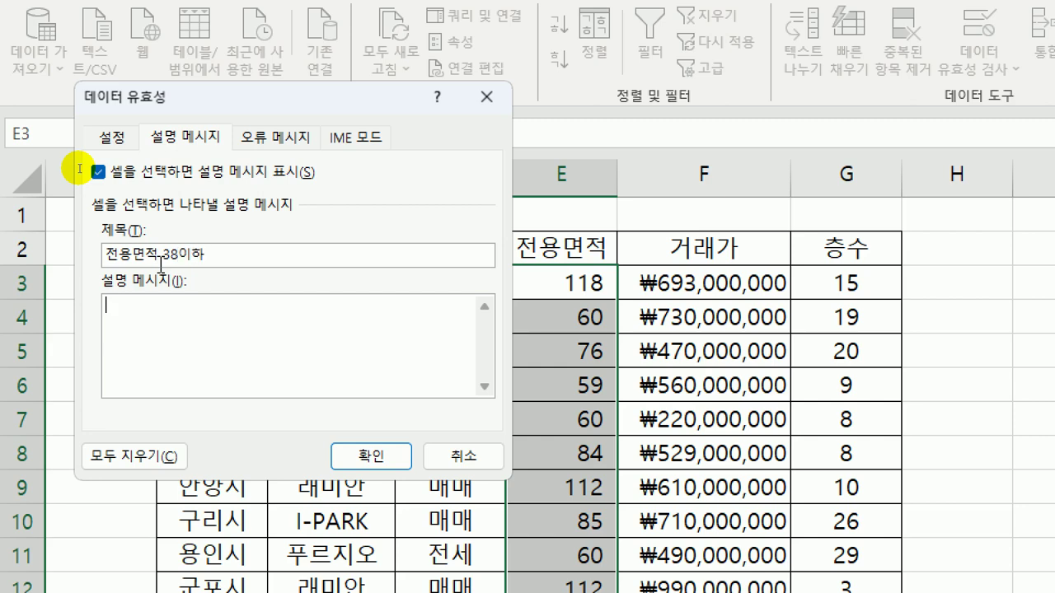
{"action": "type", "text": "최대 125"}
{"action": "key", "text": "Delete"}
{"action": "type", "text": "면적"}
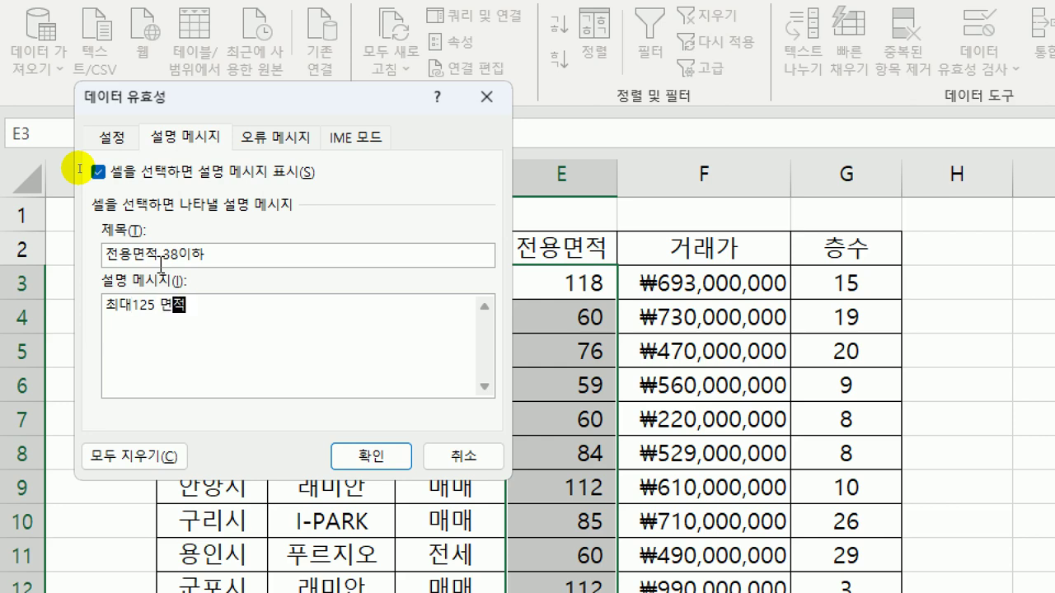
{"action": "type", "text": "까지 입력하세요."}
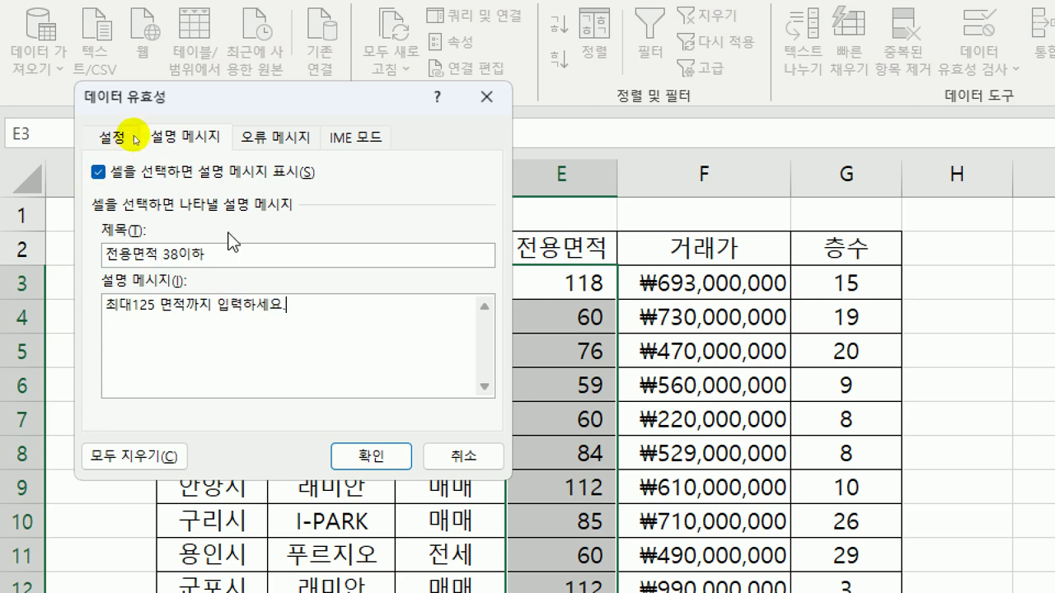
Add an error message titled "전용면적오류" with the text "3.3으로 나눈 몫이 38이하로 입력하세요." and apply the validation
{"action": "left_click", "coordinate": [305, 137]}
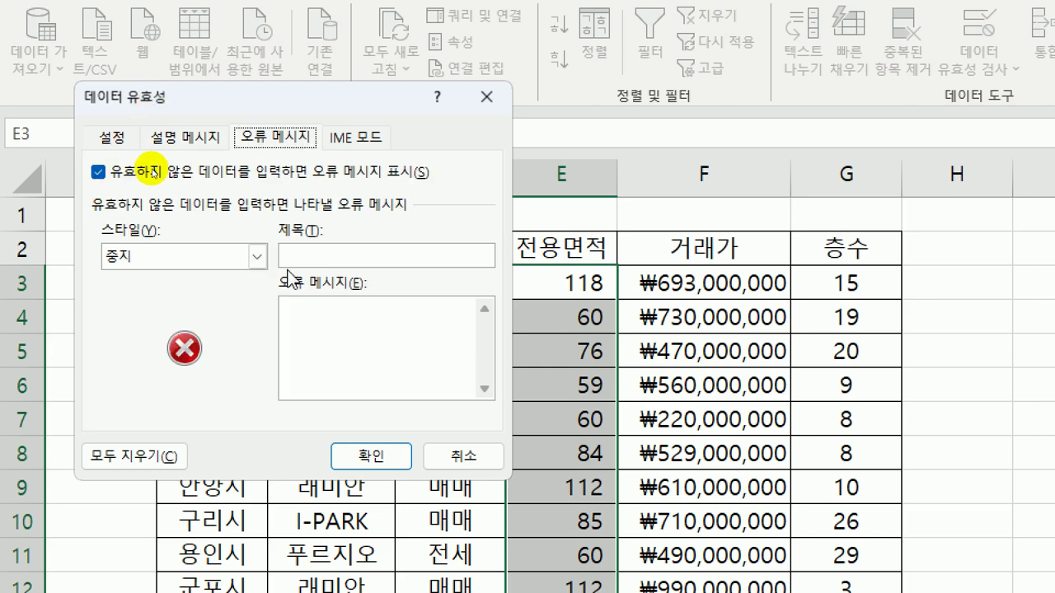
{"action": "left_click", "coordinate": [316, 255]}
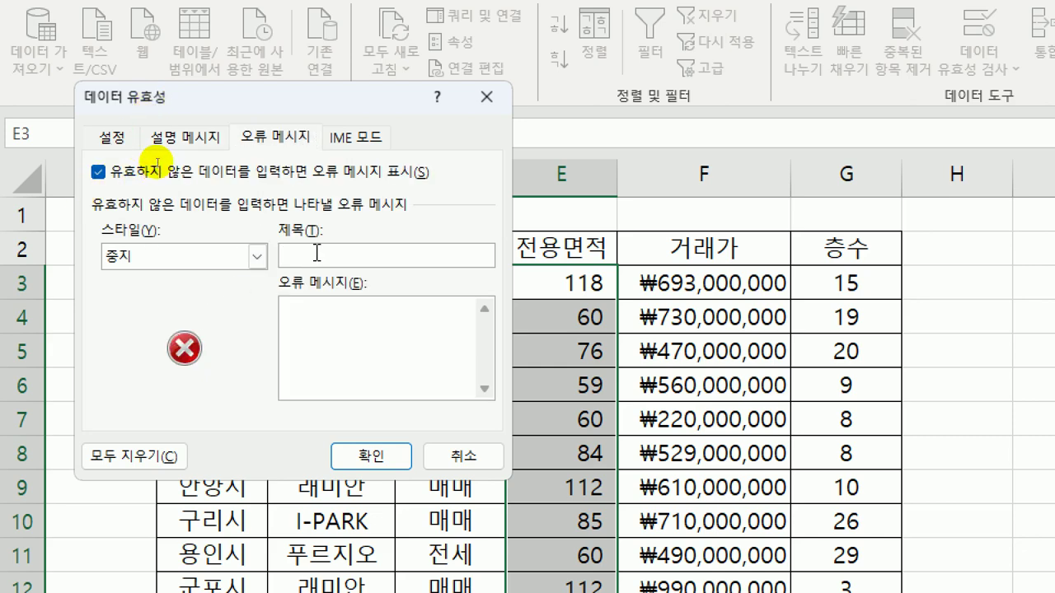
{"action": "type", "text": "전용면적오류"}
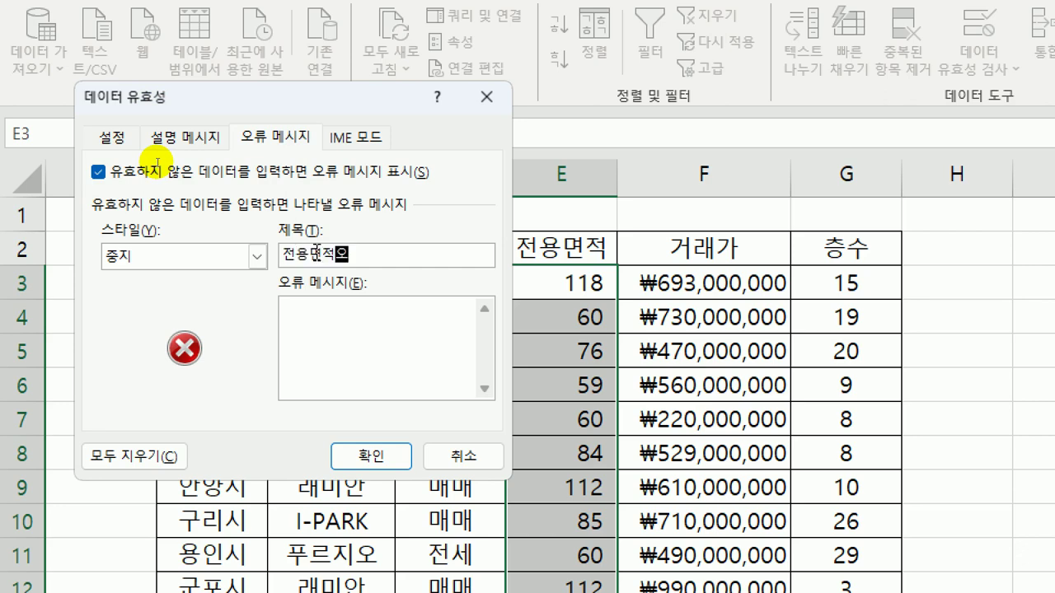
{"action": "key", "text": "Tab"}
{"action": "type", "text": "3.3ㅇ"}
{"action": "type", "text": "으로 나누 므"}
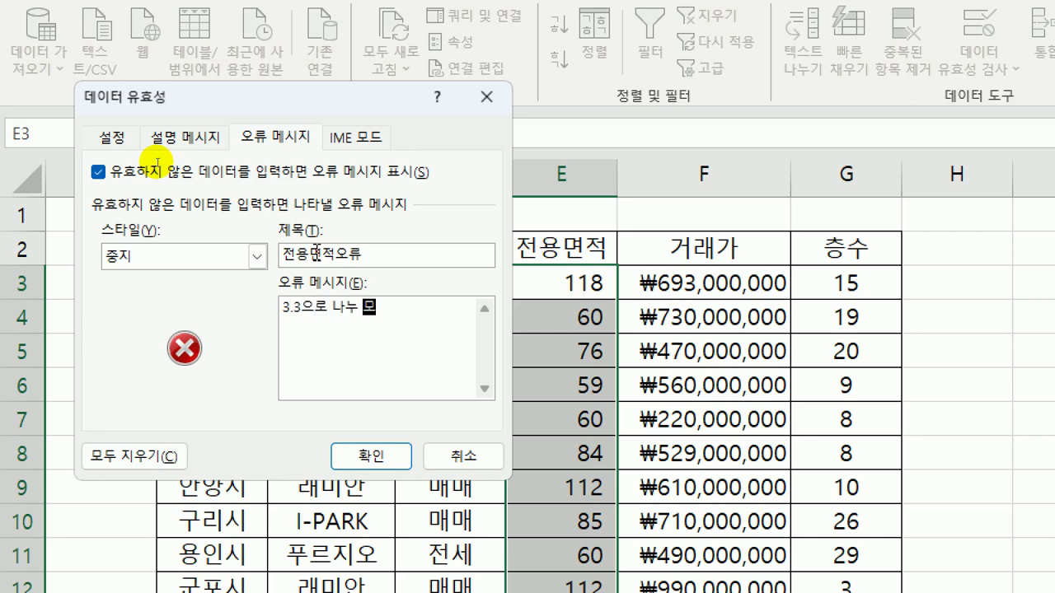
{"action": "key", "text": "BackSpace"}
{"action": "key", "text": "BackSpace"}
{"action": "key", "text": "BackSpace"}
{"action": "key", "text": "BackSpace"}
{"action": "type", "text": "눈 몫이 38이하로"}
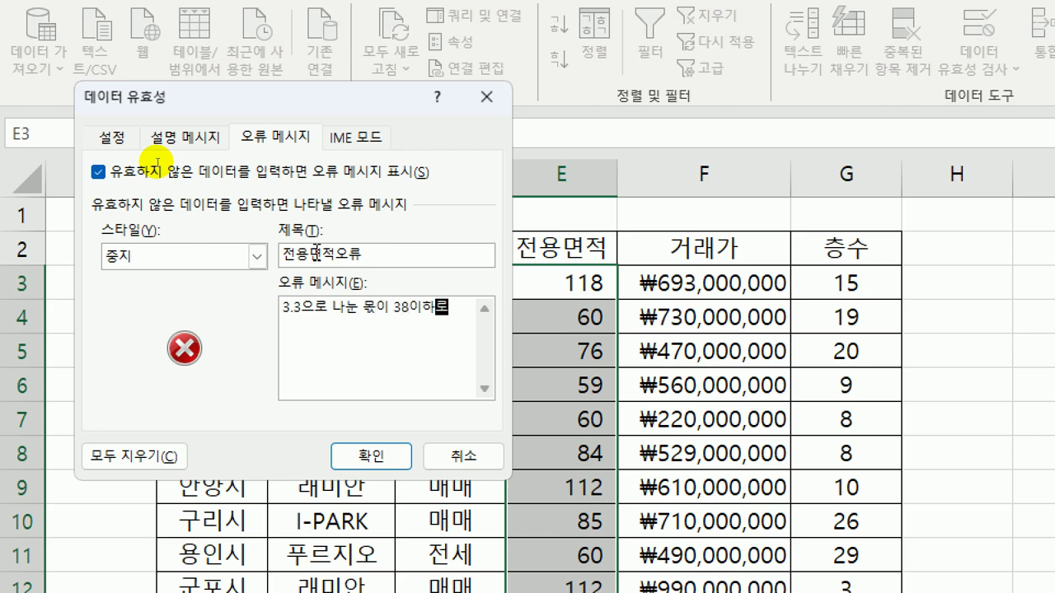
{"action": "type", "text": " 입력하세요."}
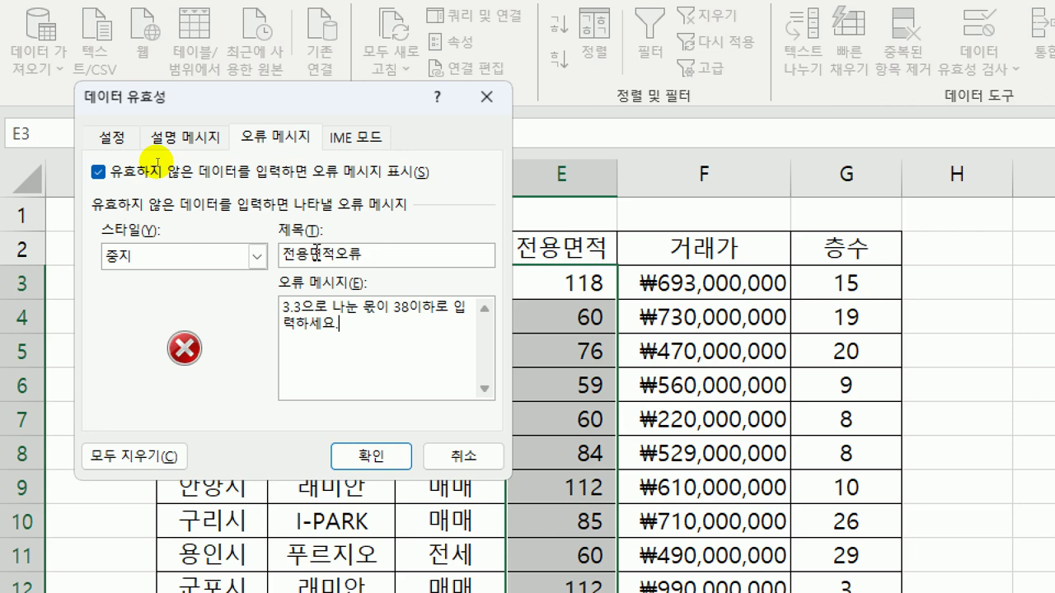
{"action": "left_click", "coordinate": [371, 456]}
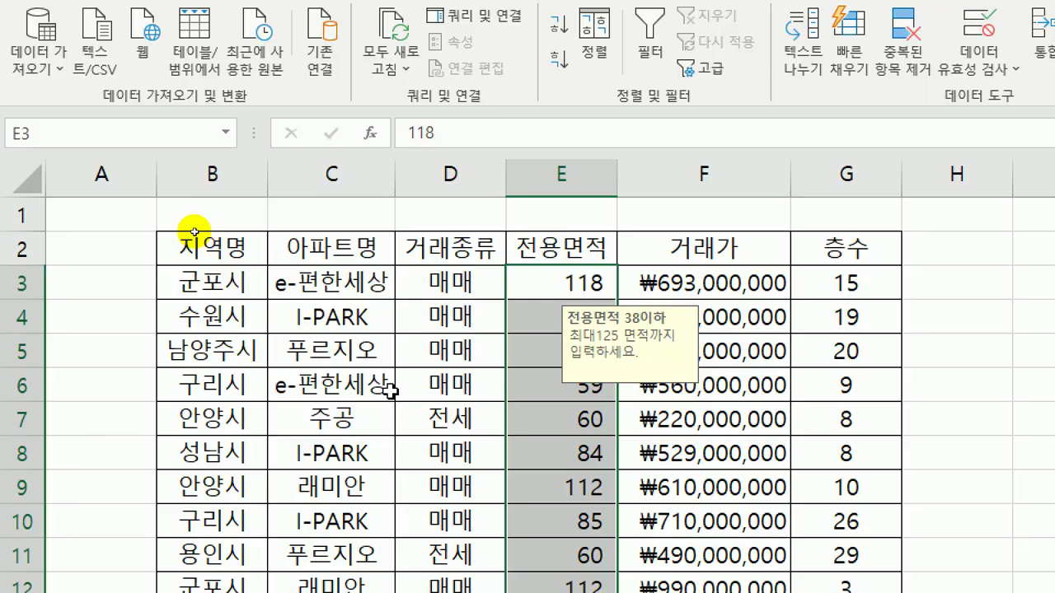
{"action": "key", "text": "ctrl+q"}
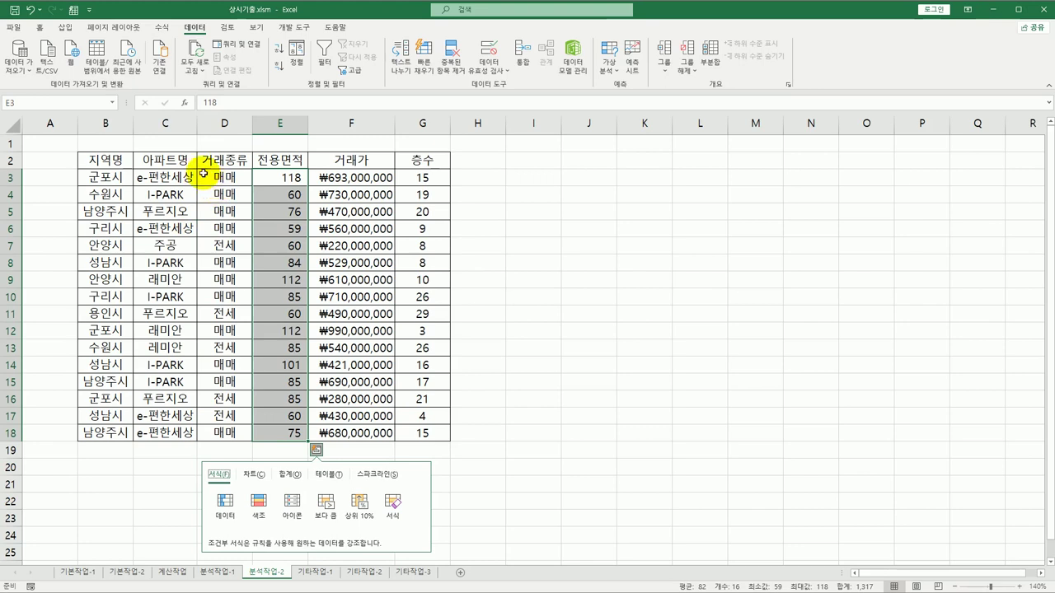
Set up a left-to-right (왼쪽에서 오른쪽) sort of the table B2:G18 with row 2 (행 2) as the sort key
{"action": "left_click_drag", "start_coordinate": [107, 161], "coordinate": [423, 434]}
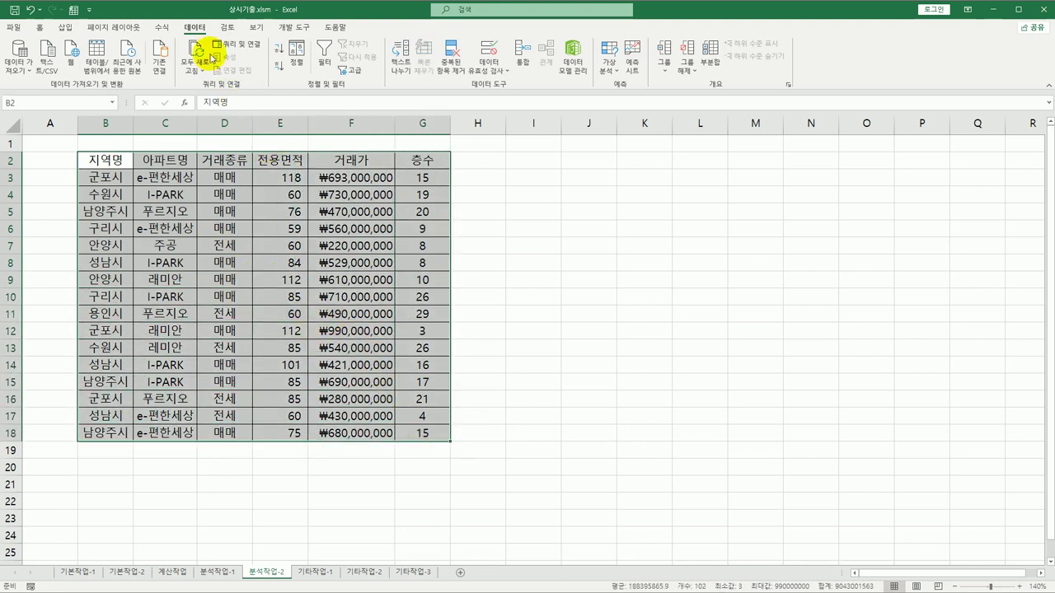
{"action": "left_click", "coordinate": [296, 56]}
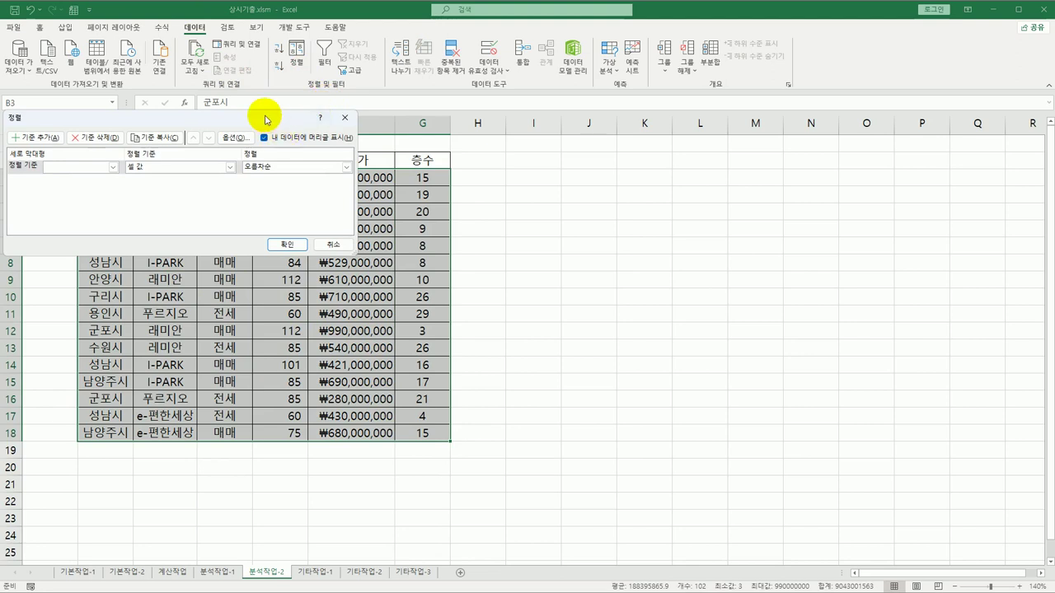
{"action": "left_click_drag", "start_coordinate": [266, 112], "coordinate": [379, 117]}
{"action": "left_click", "coordinate": [360, 141]}
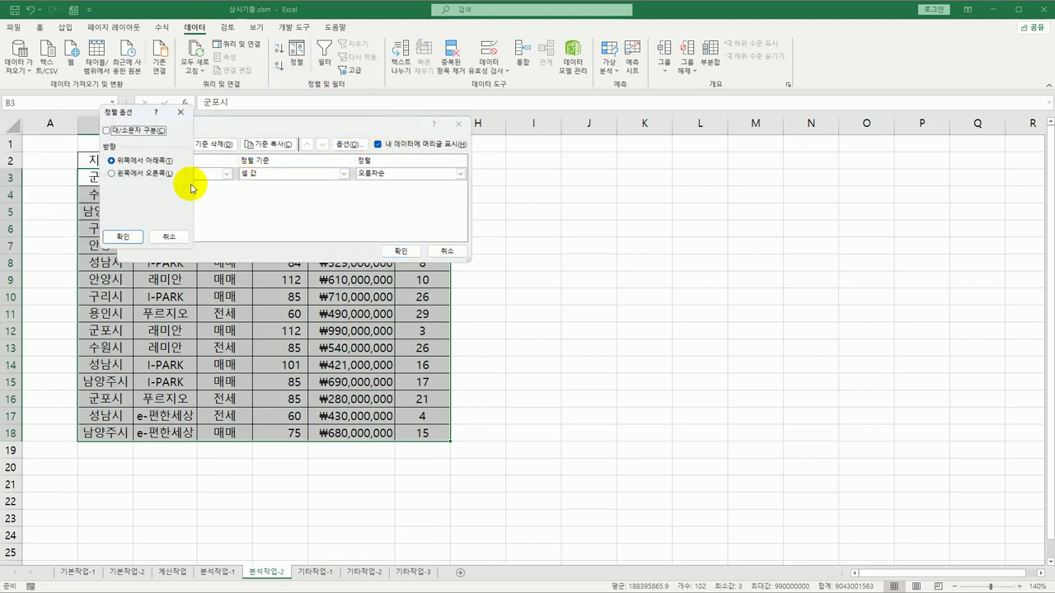
{"action": "left_click", "coordinate": [123, 174]}
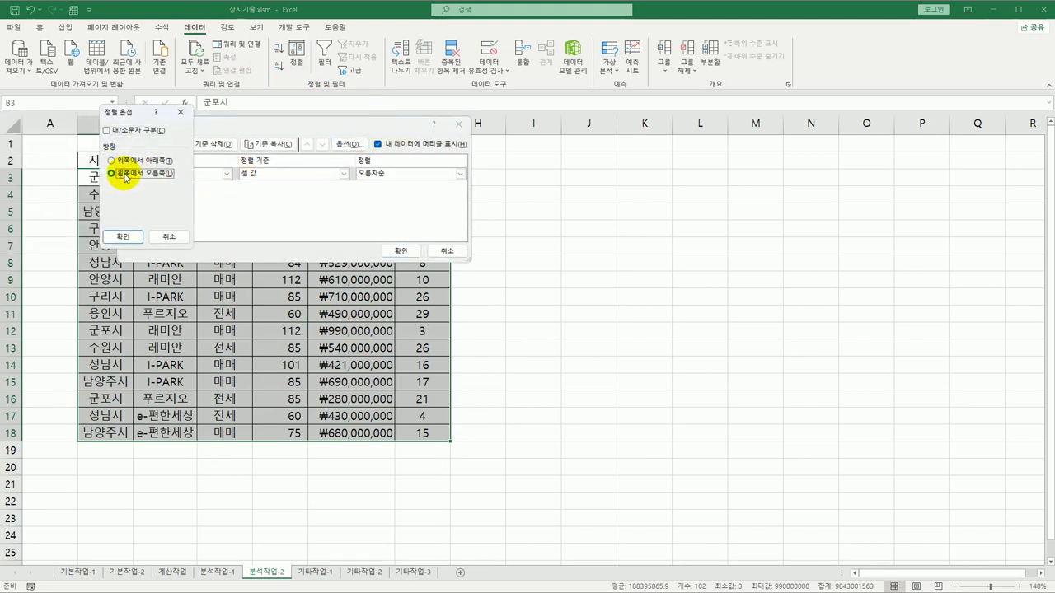
{"action": "left_click", "coordinate": [120, 237]}
{"action": "left_click", "coordinate": [224, 173]}
{"action": "left_click", "coordinate": [206, 186]}
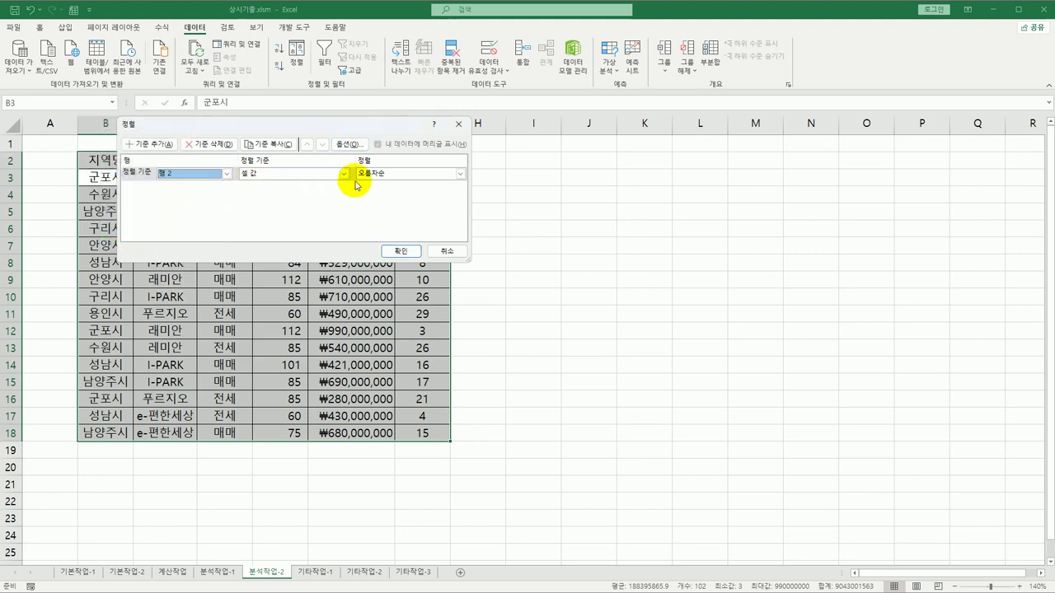
Use the custom list 거래명, 거래종류, 아파트명, 전용면적, 층수, 거래가 as the sort order
{"action": "left_click", "coordinate": [376, 174]}
{"action": "left_click", "coordinate": [383, 209]}
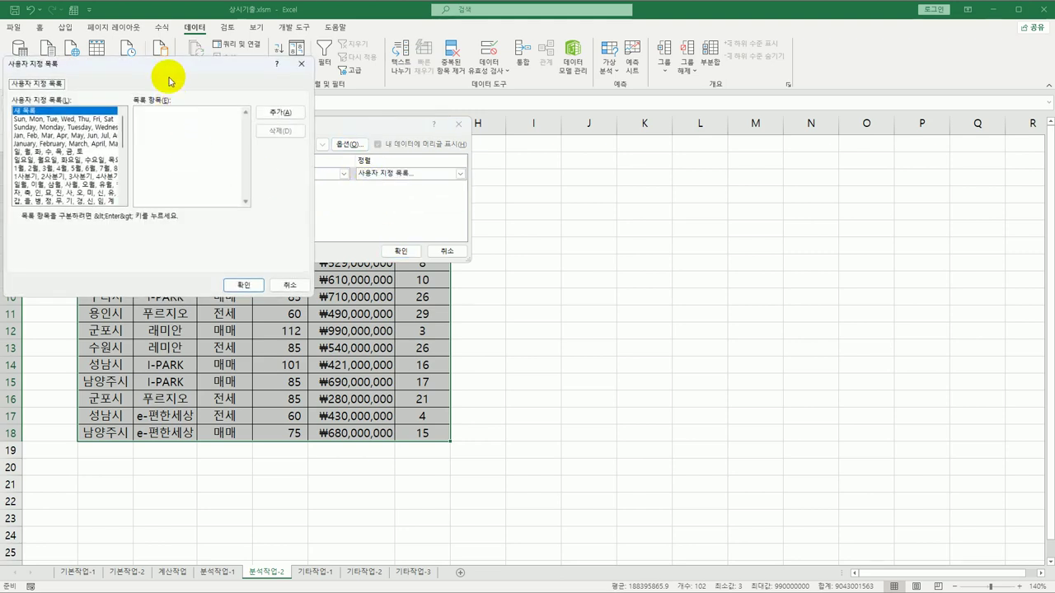
{"action": "left_click_drag", "start_coordinate": [169, 75], "coordinate": [296, 91]}
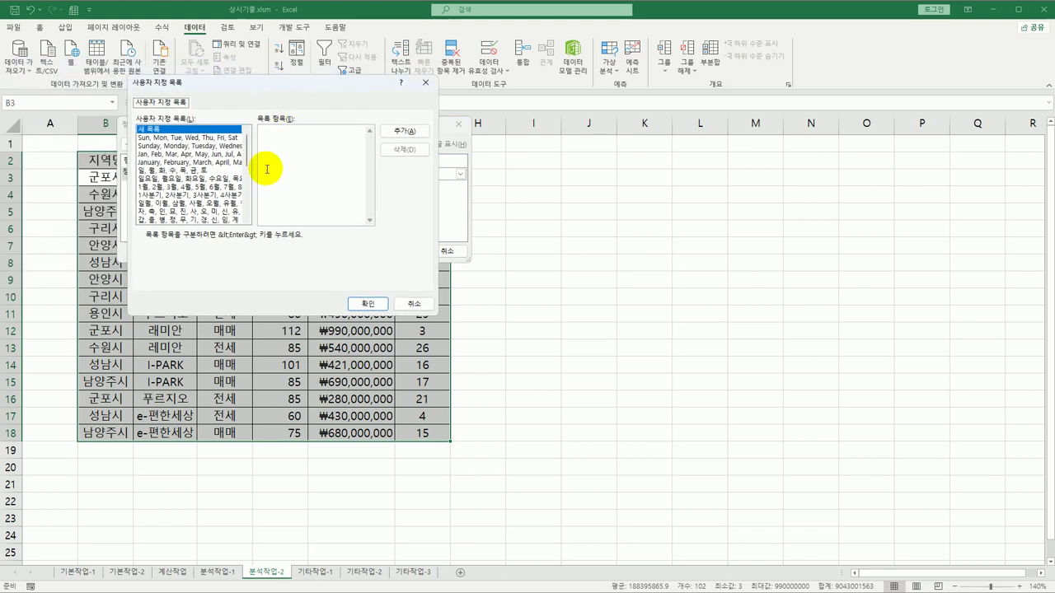
{"action": "left_click", "coordinate": [271, 138]}
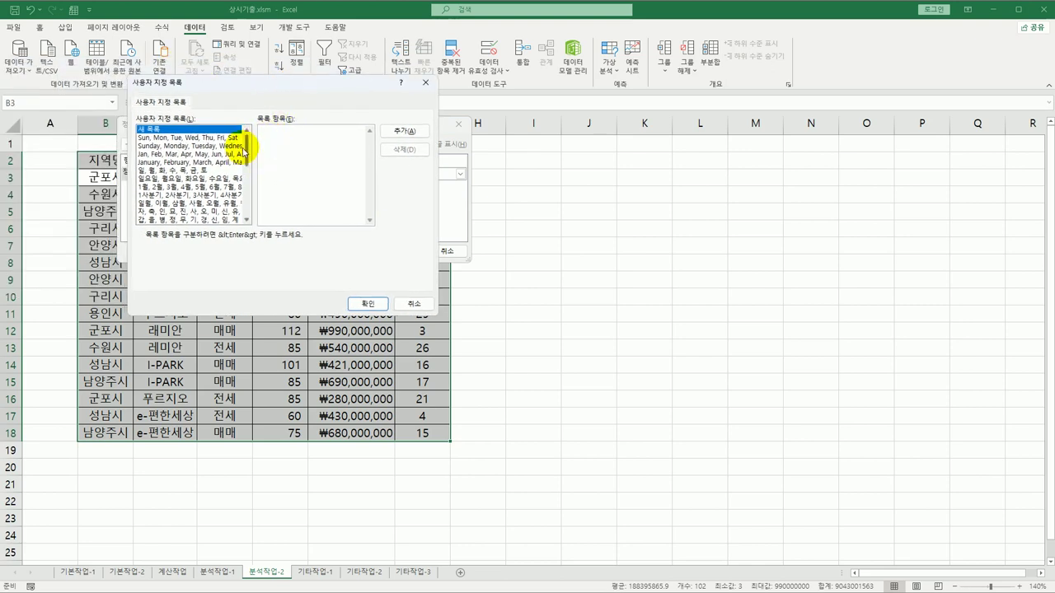
{"action": "left_click_drag", "start_coordinate": [247, 148], "coordinate": [248, 188]}
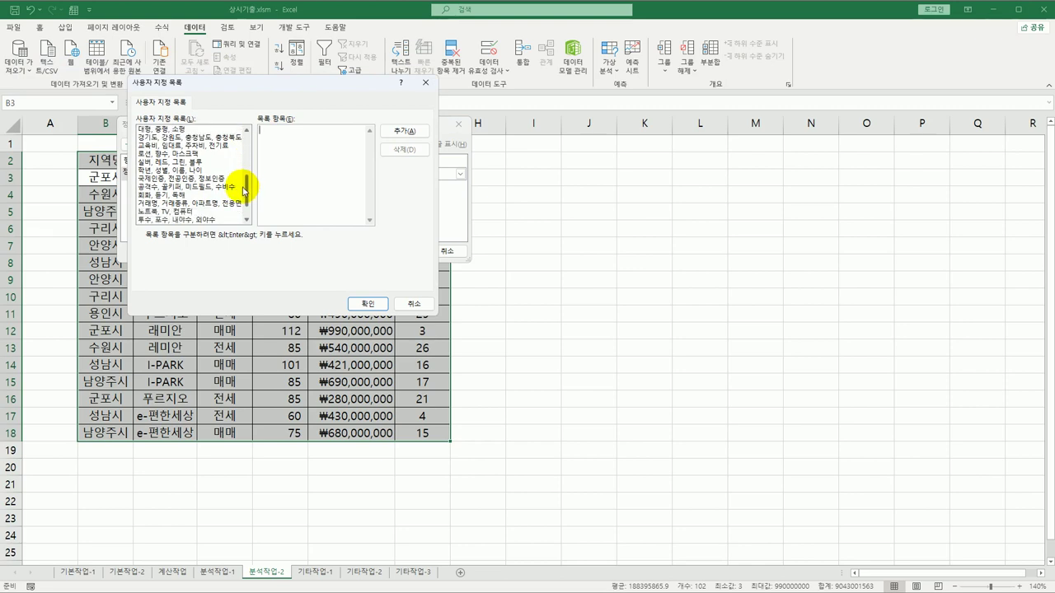
{"action": "left_click", "coordinate": [223, 205]}
{"action": "left_click", "coordinate": [282, 142]}
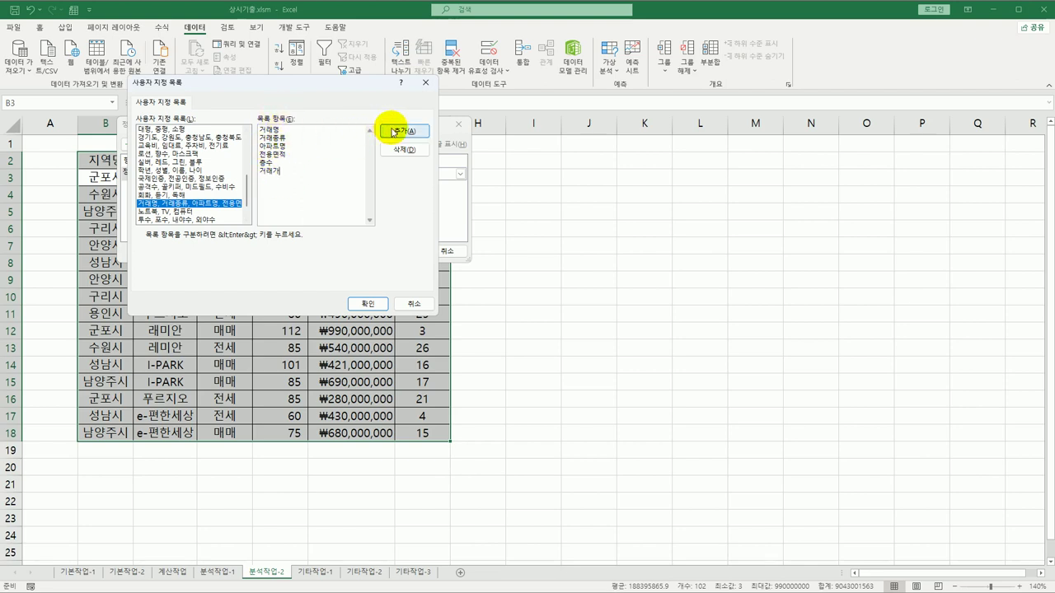
{"action": "left_click", "coordinate": [365, 302]}
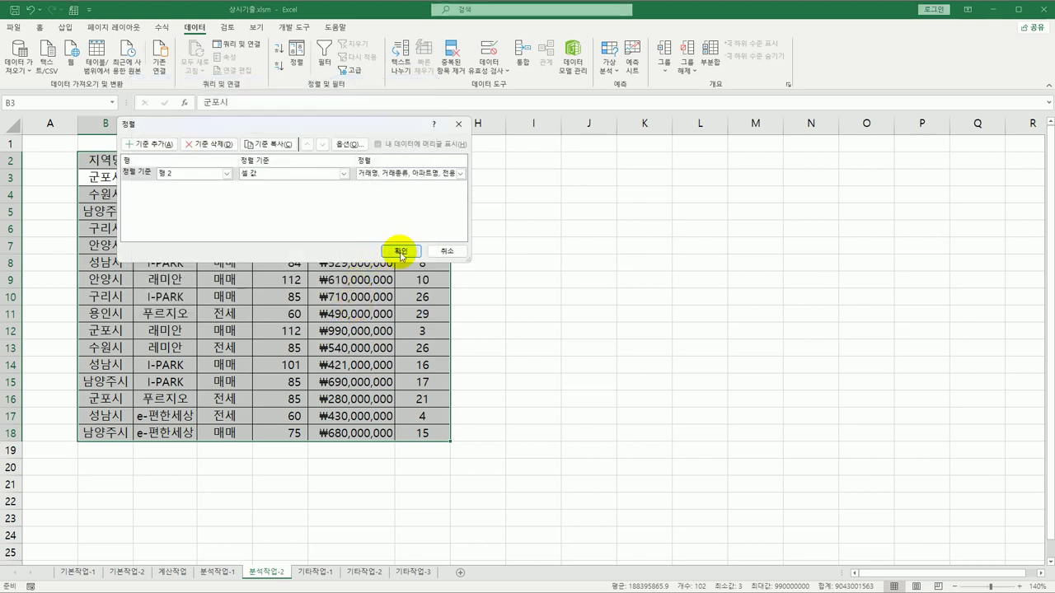
Add a corrected custom list 지역명, 거래종류, 아파트명, 전용면적, 층수, 거래가 and use it as the sort order
{"action": "left_click_drag", "start_coordinate": [329, 127], "coordinate": [323, 266]}
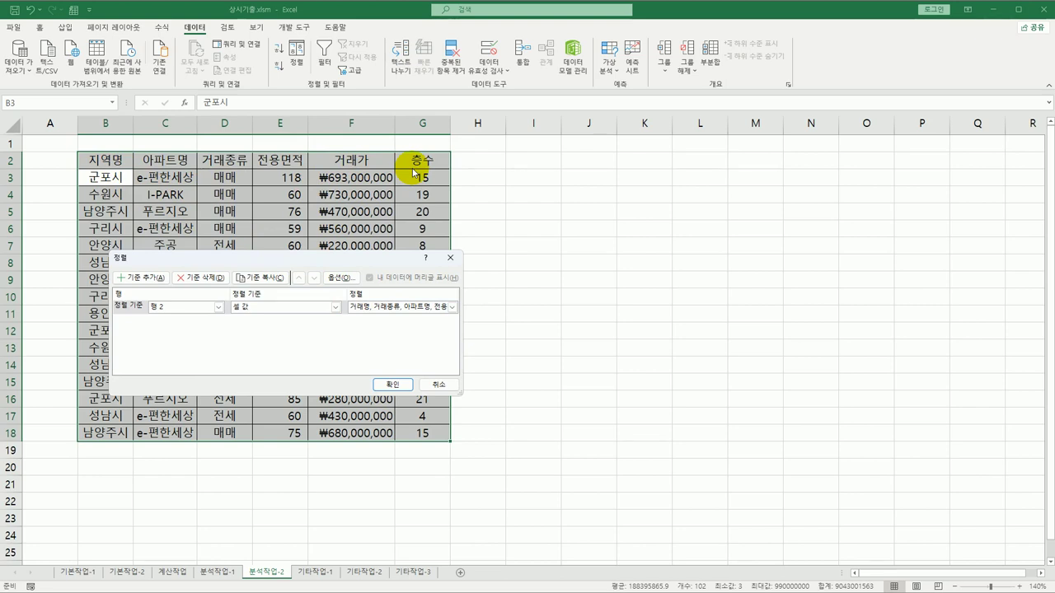
{"action": "left_click", "coordinate": [394, 312]}
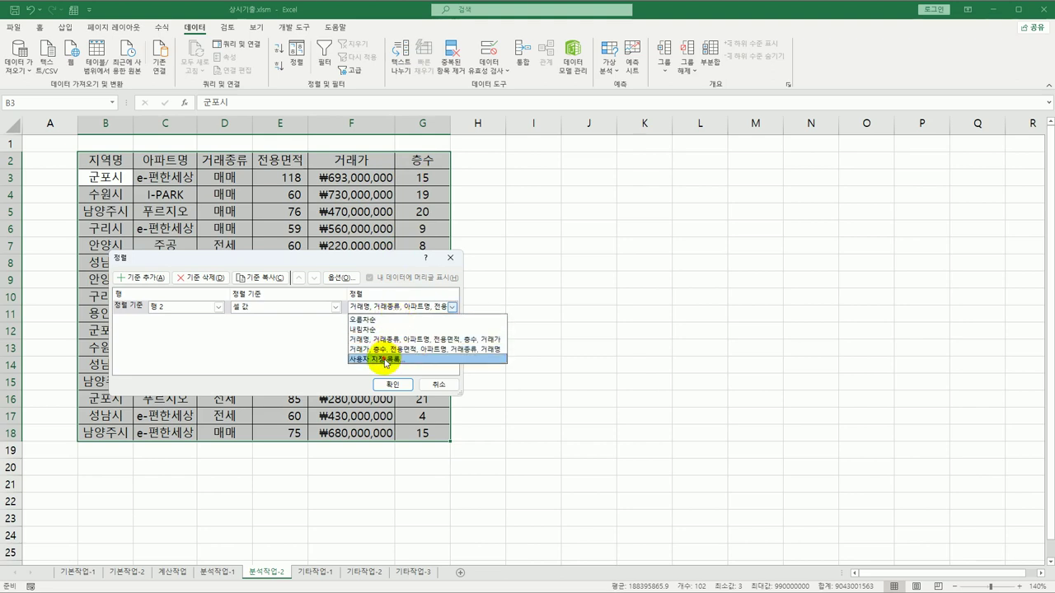
{"action": "left_click", "coordinate": [377, 359]}
{"action": "left_click_drag", "start_coordinate": [248, 147], "coordinate": [247, 187]}
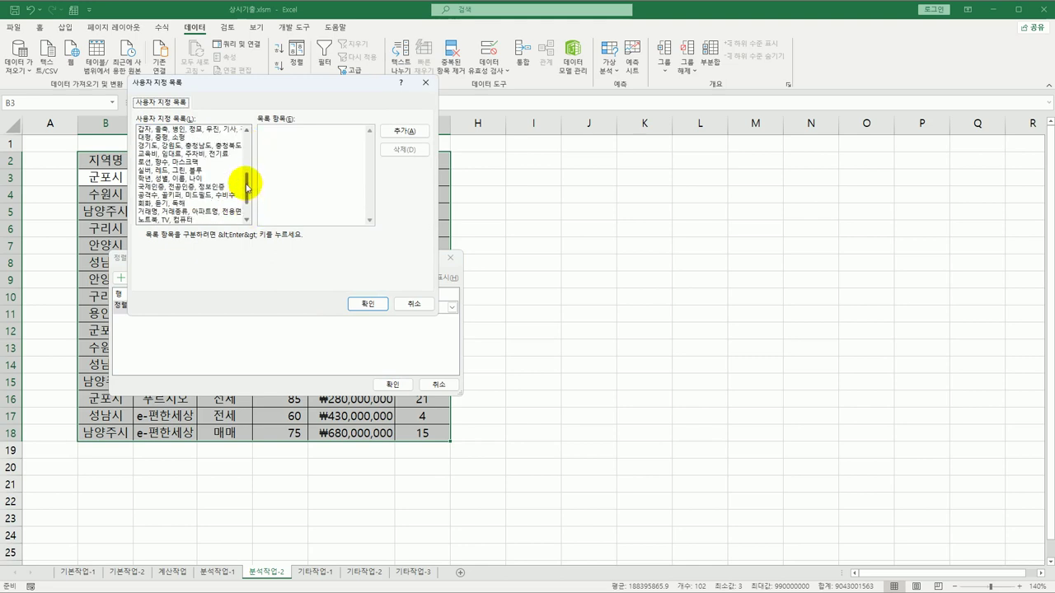
{"action": "mouse_move", "coordinate": [247, 187]}
{"action": "left_mouse_down"}
{"action": "mouse_move", "coordinate": [248, 169]}
{"action": "mouse_move", "coordinate": [247, 206]}
{"action": "left_mouse_up"}
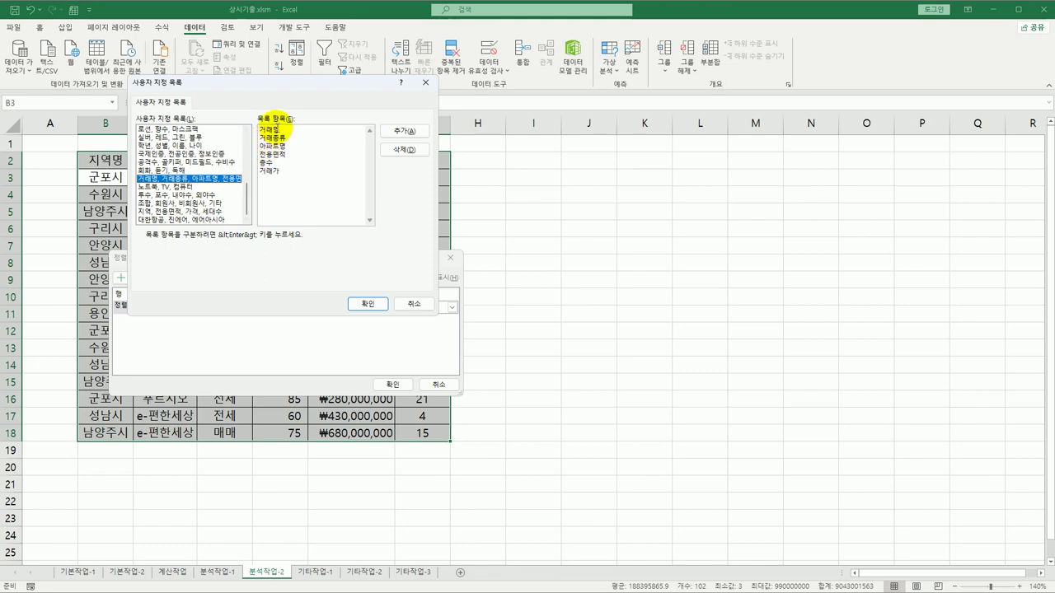
{"action": "left_click_drag", "start_coordinate": [279, 129], "coordinate": [250, 126]}
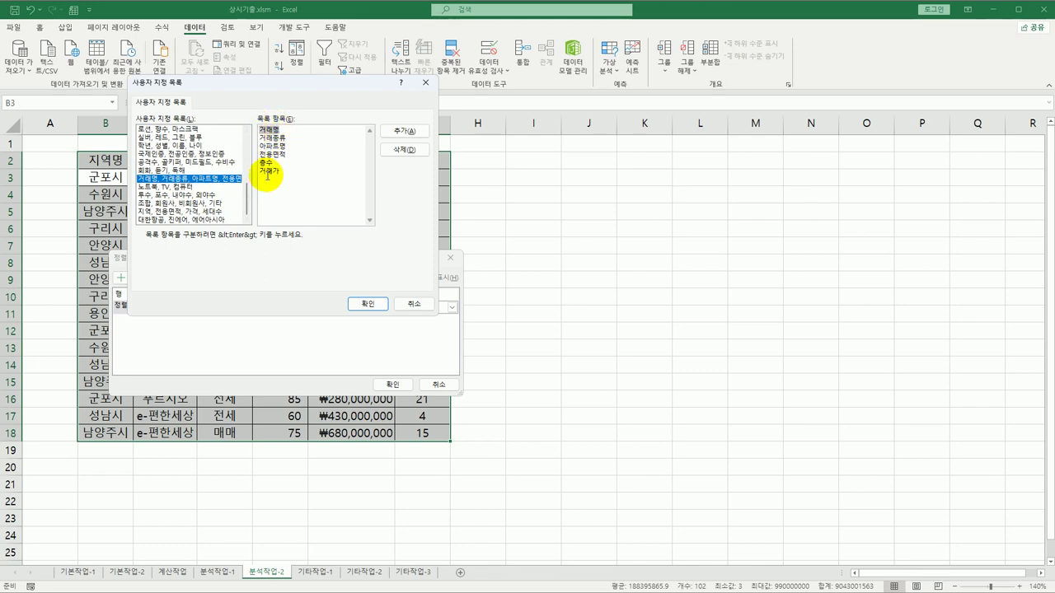
{"action": "type", "text": "지역명"}
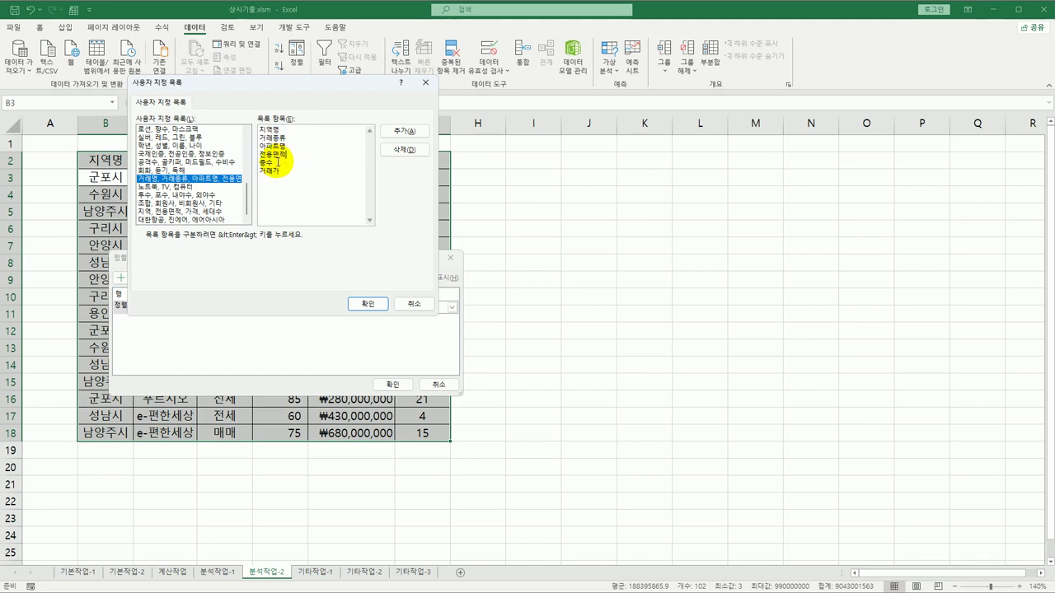
{"action": "left_click", "coordinate": [398, 131]}
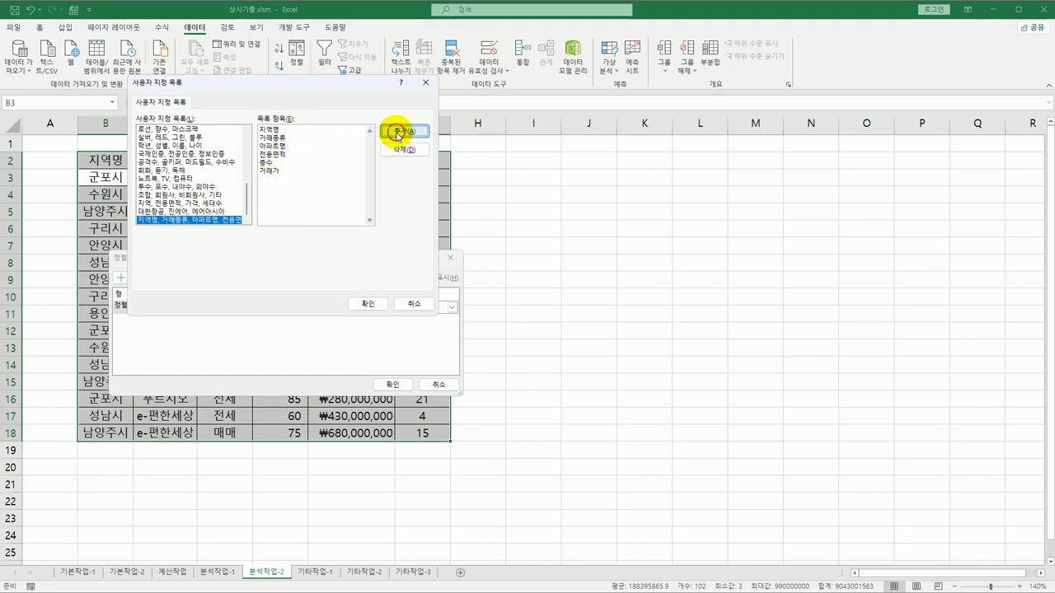
{"action": "left_click", "coordinate": [368, 304]}
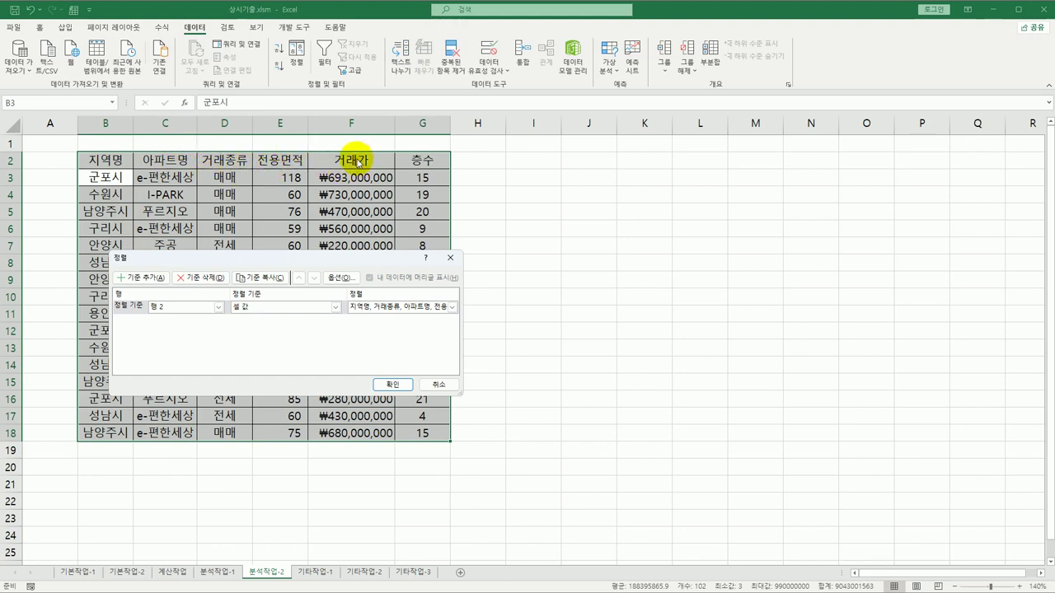
Apply the left-to-right sort, and widen columns D and G to fit their contents
{"action": "left_click", "coordinate": [391, 384]}
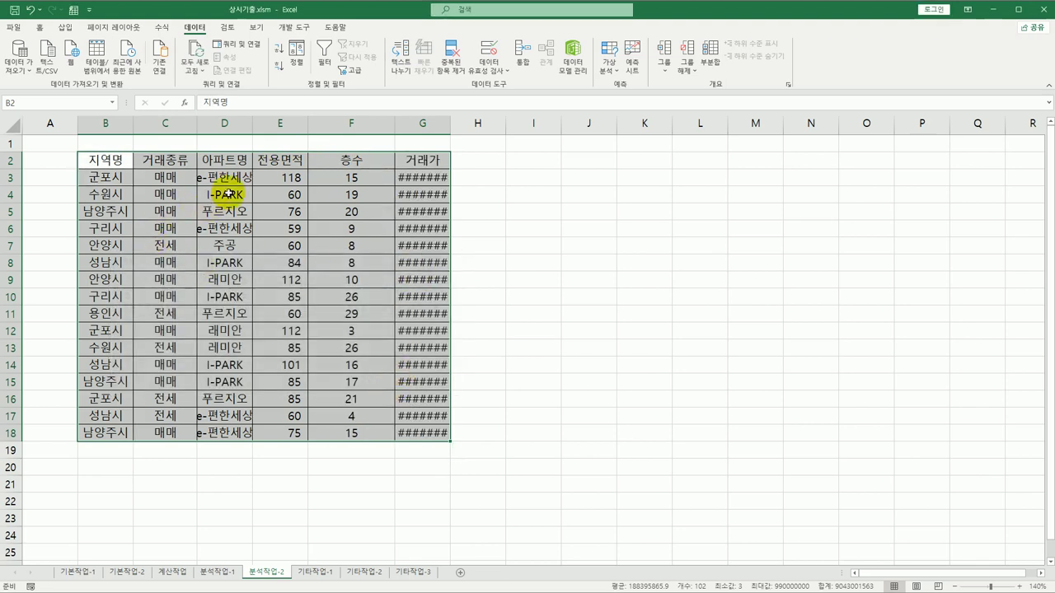
{"action": "left_click_drag", "start_coordinate": [252, 122], "coordinate": [264, 123]}
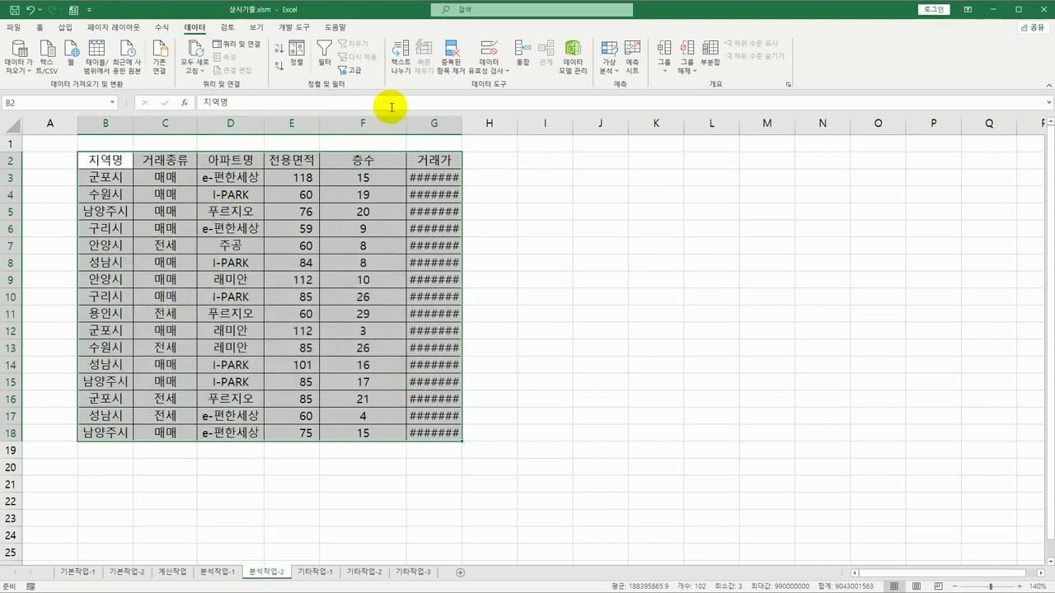
{"action": "double_click", "coordinate": [461, 120]}
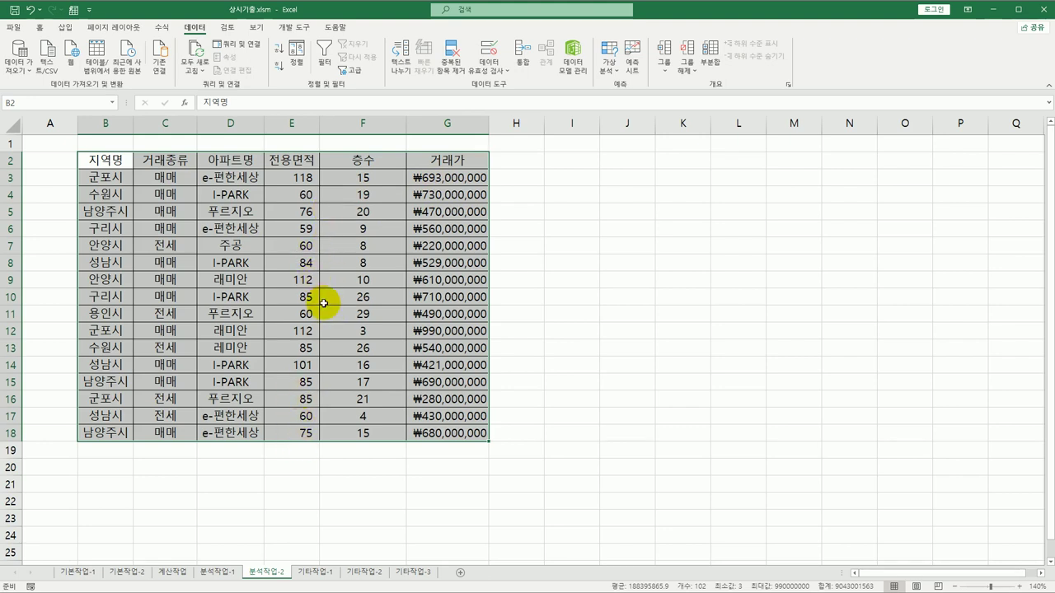
On the 기타작업-1 sheet, add the 수입액 data in C2:C14 to the chart as a new series
{"action": "left_click", "coordinate": [314, 571]}
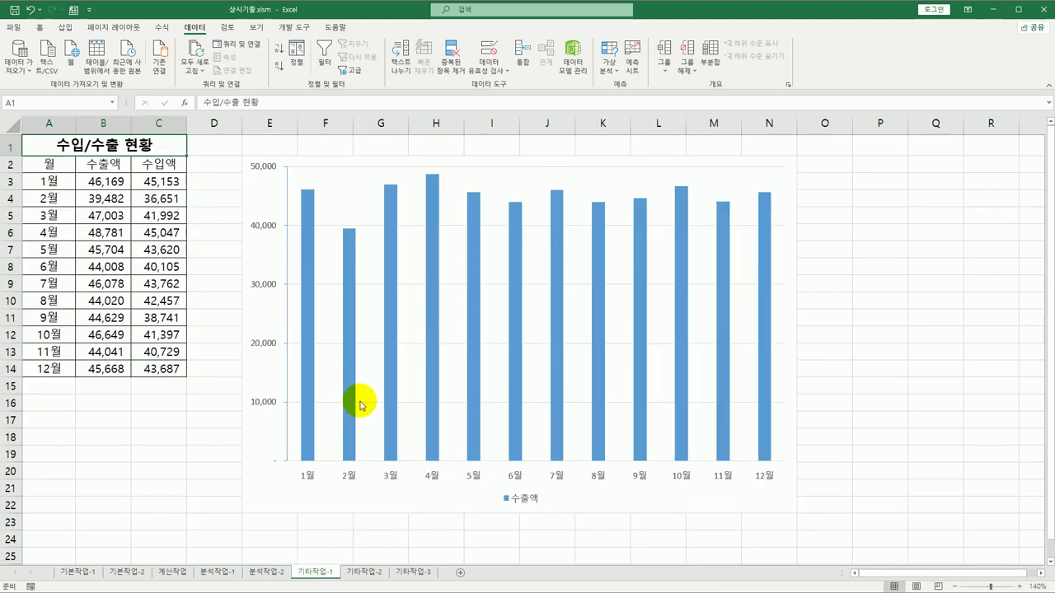
{"action": "mouse_move", "coordinate": [388, 342]}
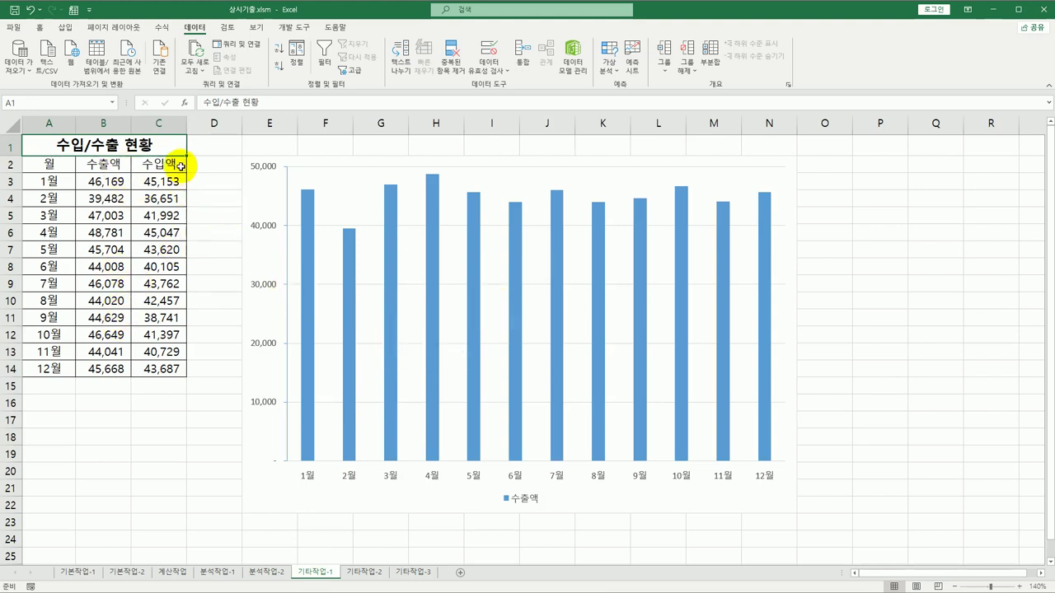
{"action": "left_click_drag", "start_coordinate": [177, 164], "coordinate": [170, 373]}
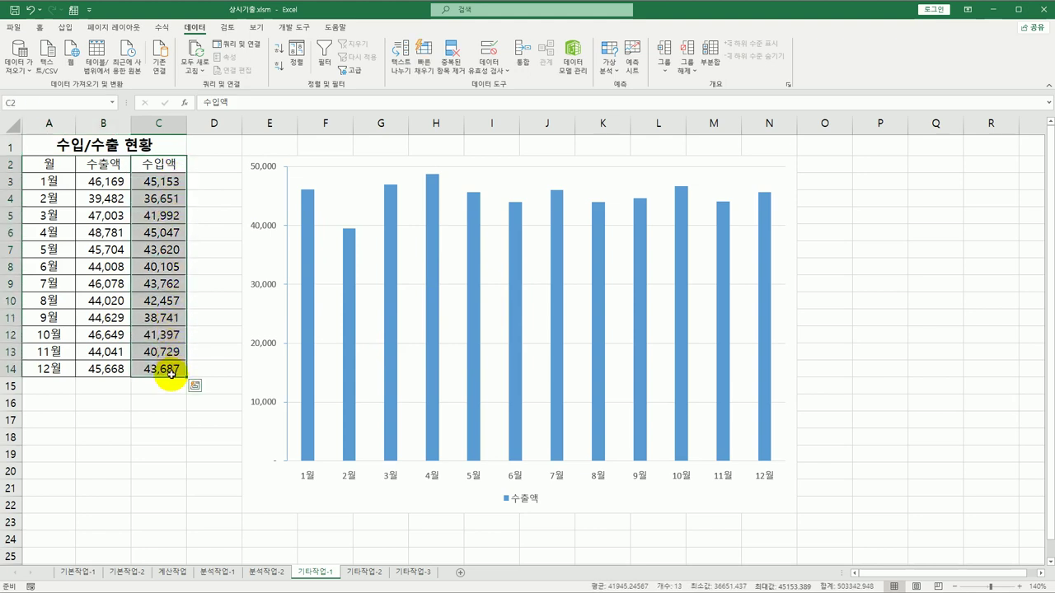
{"action": "key", "text": "ctrl+c"}
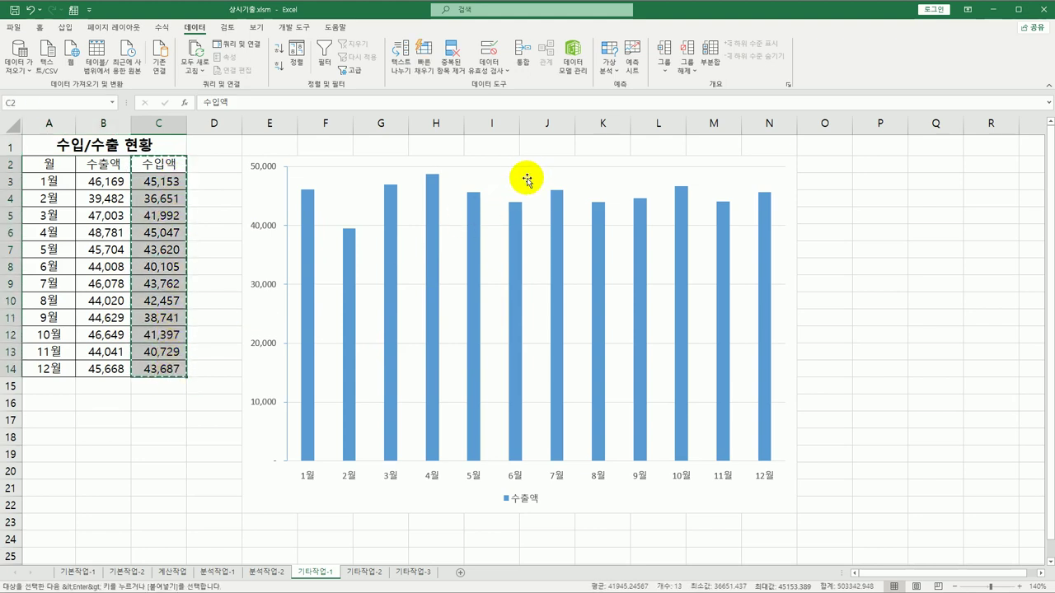
{"action": "left_click", "coordinate": [522, 164]}
{"action": "key", "text": "ctrl+v"}
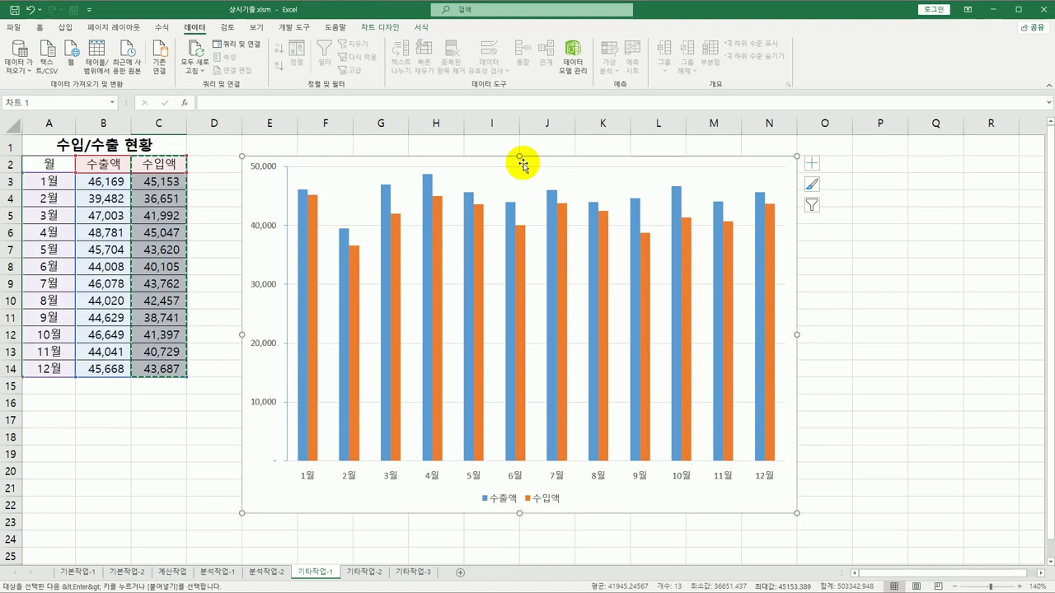
{"action": "right_click", "coordinate": [521, 179]}
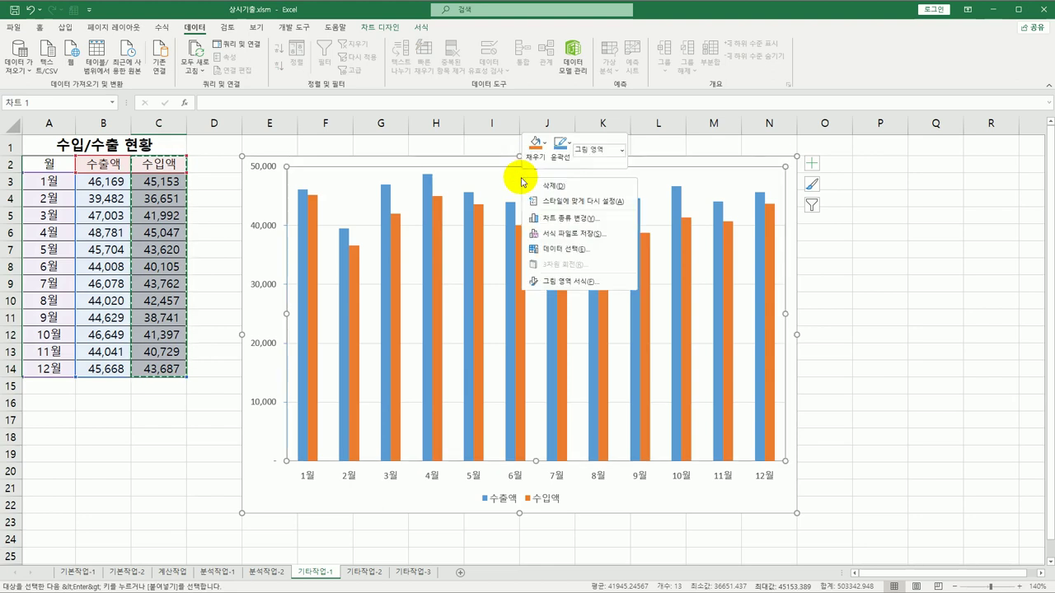
{"action": "left_click", "coordinate": [567, 252]}
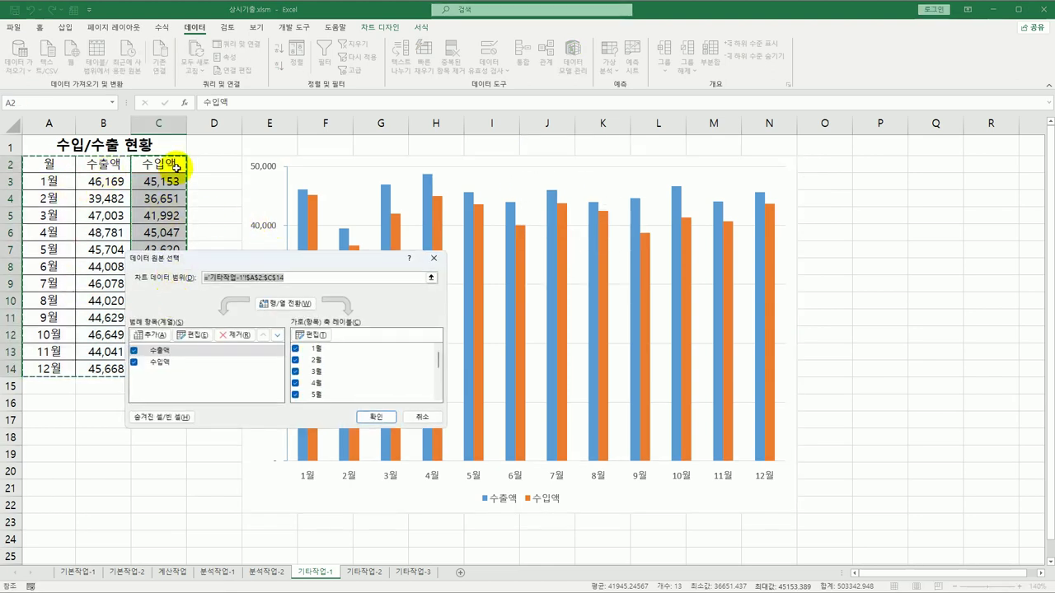
{"action": "left_click", "coordinate": [418, 418]}
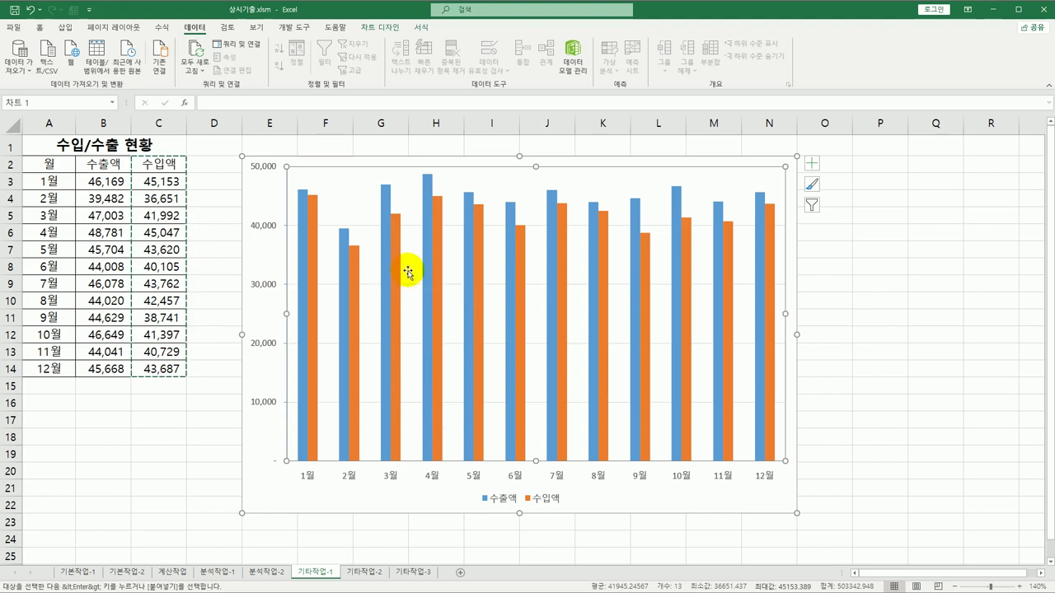
Change the chart type of the 수입액 series to a line with markers (표식이 있는 꺾은선형)
{"action": "left_click", "coordinate": [314, 212]}
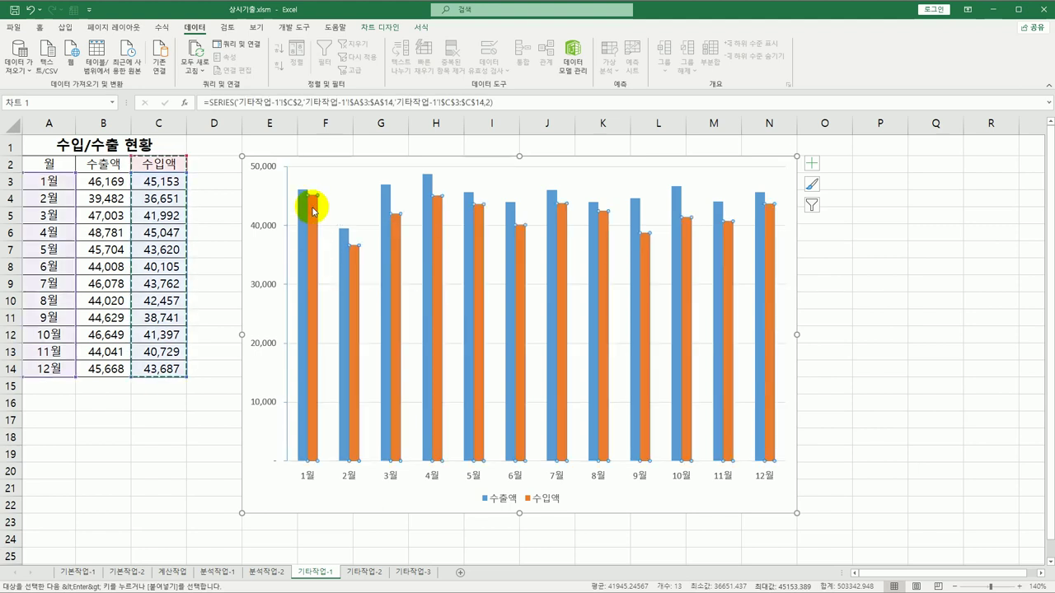
{"action": "right_click", "coordinate": [313, 212]}
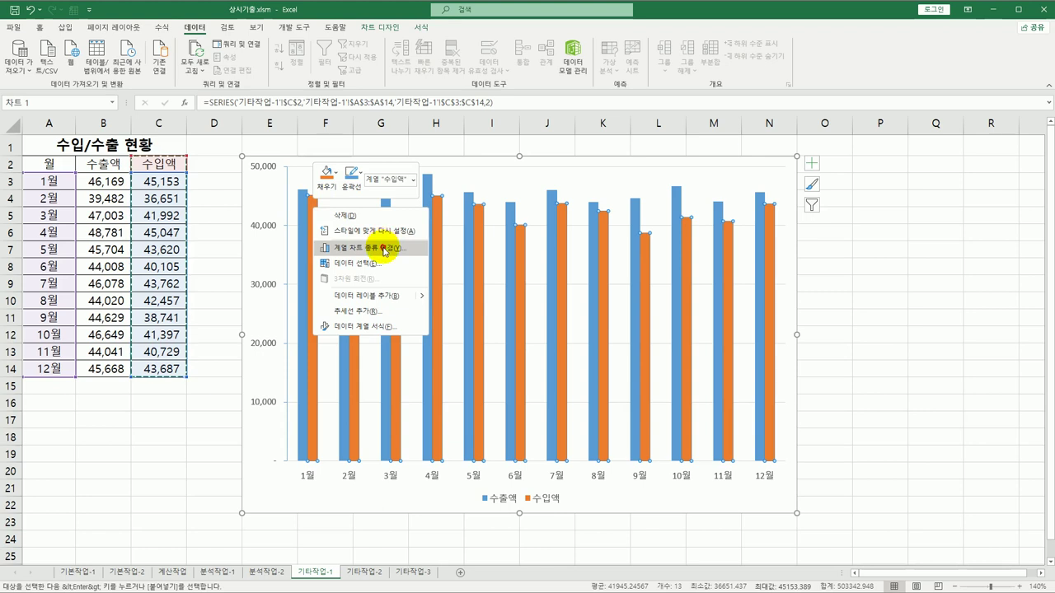
{"action": "left_click", "coordinate": [381, 244]}
{"action": "left_click", "coordinate": [577, 406]}
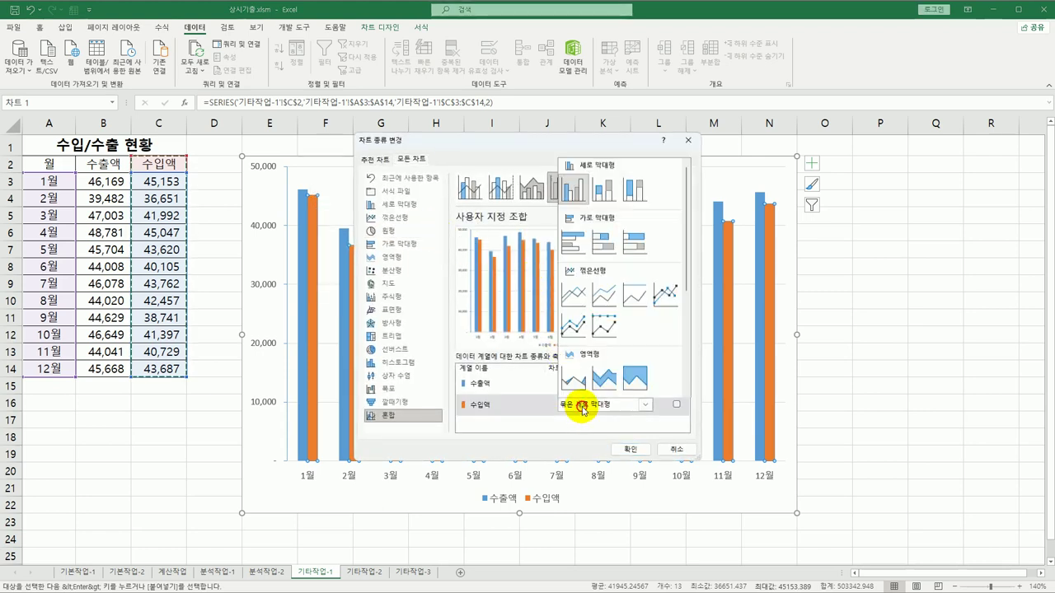
{"action": "left_click", "coordinate": [674, 293]}
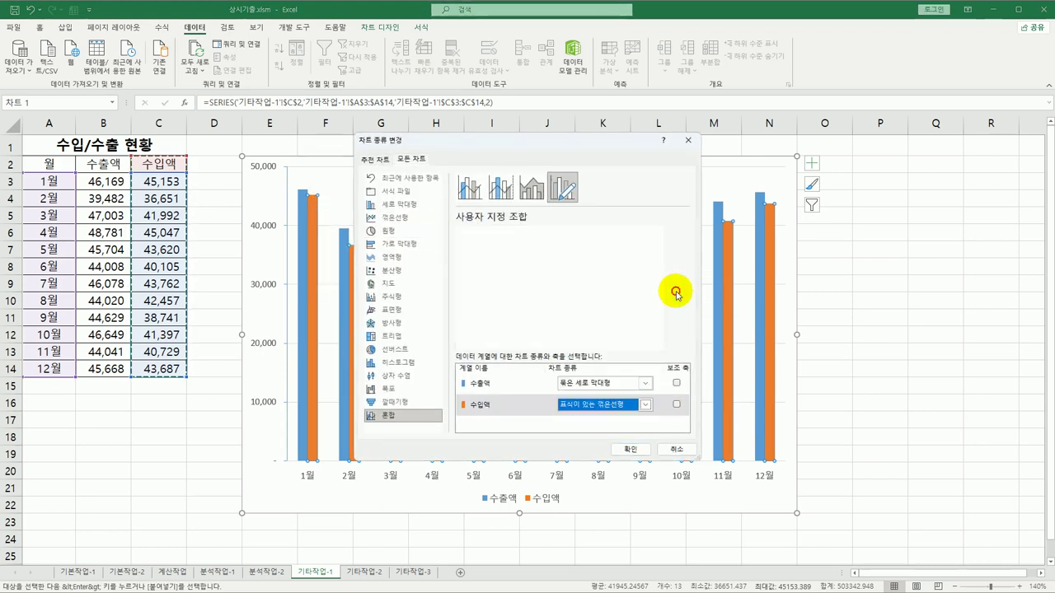
{"action": "left_click", "coordinate": [646, 454]}
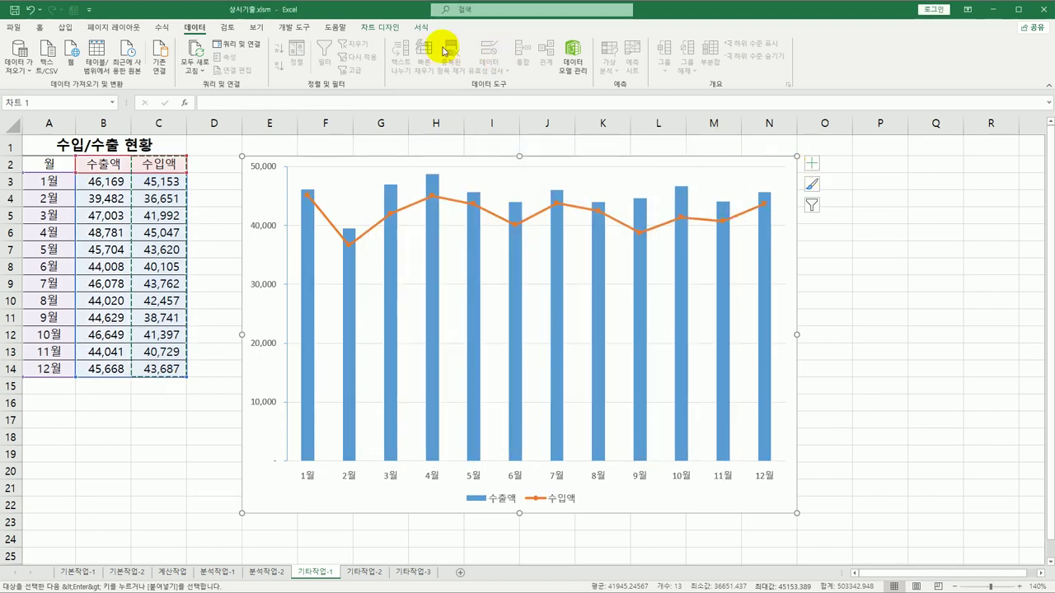
Add a chart title above the chart (차트 위) reading "수입/수출 현황"
{"action": "left_click", "coordinate": [380, 27]}
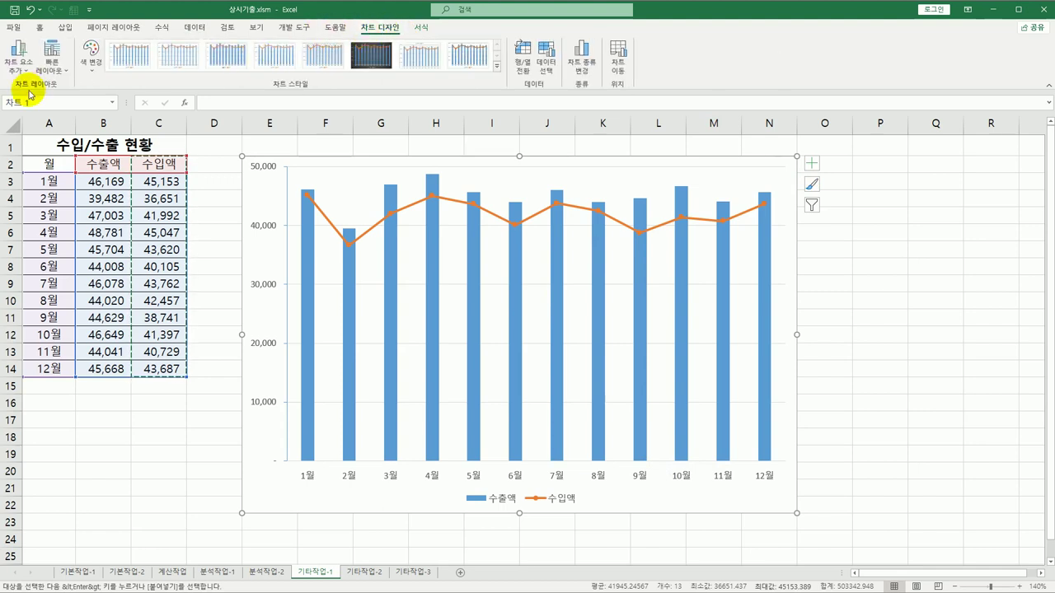
{"action": "left_click", "coordinate": [18, 55]}
{"action": "mouse_move", "coordinate": [63, 120]}
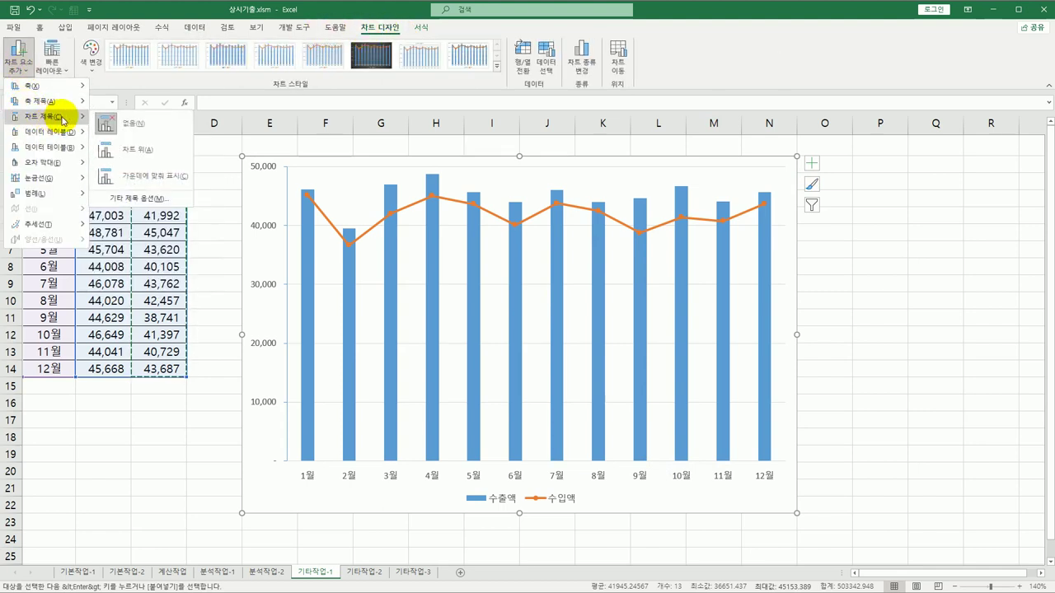
{"action": "left_click", "coordinate": [136, 149]}
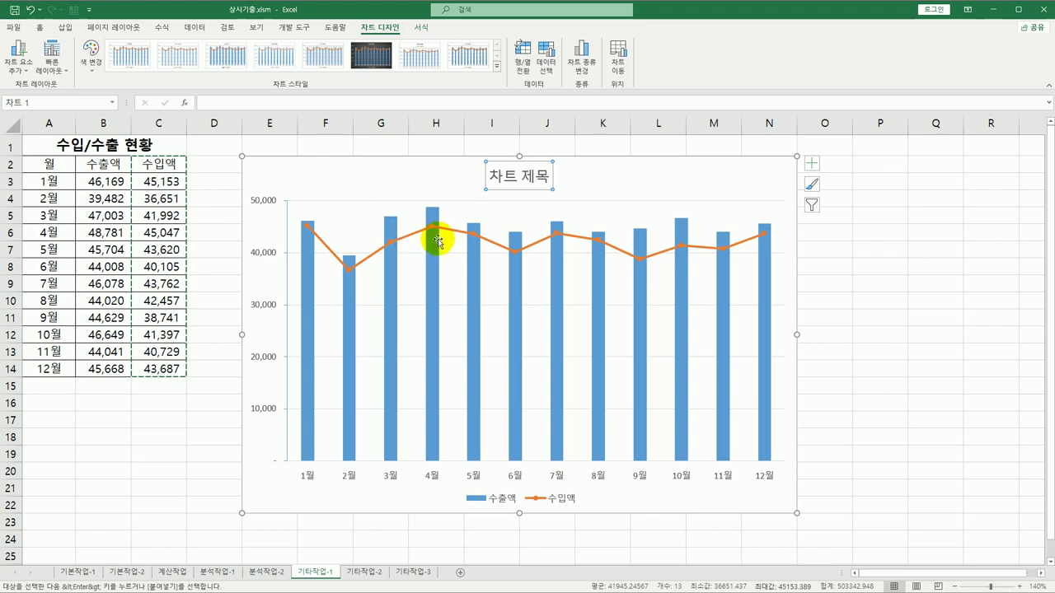
{"action": "left_click_drag", "start_coordinate": [486, 175], "coordinate": [558, 183]}
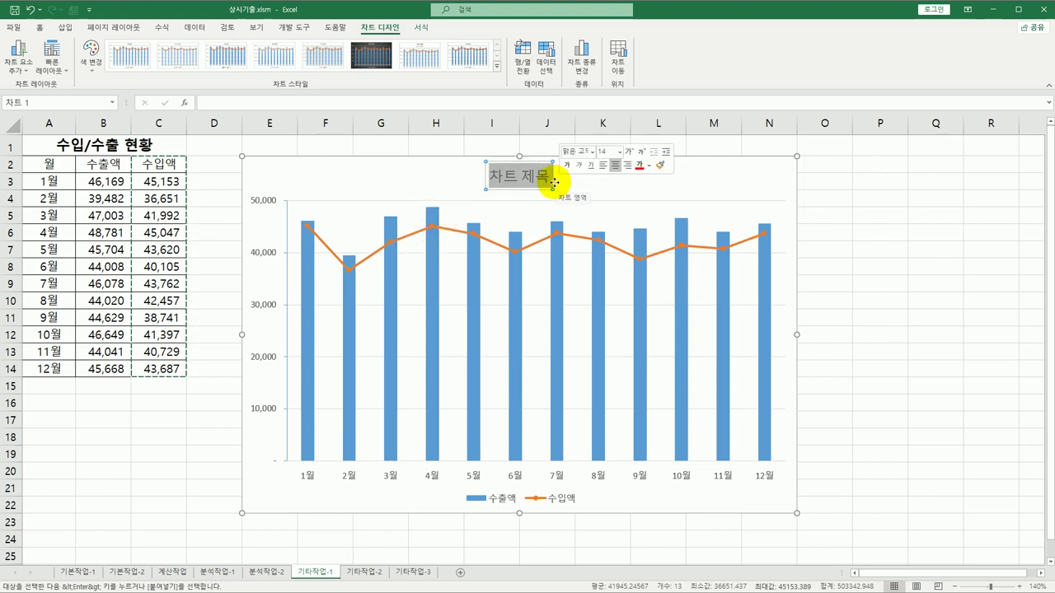
{"action": "type", "text": "수입/숯"}
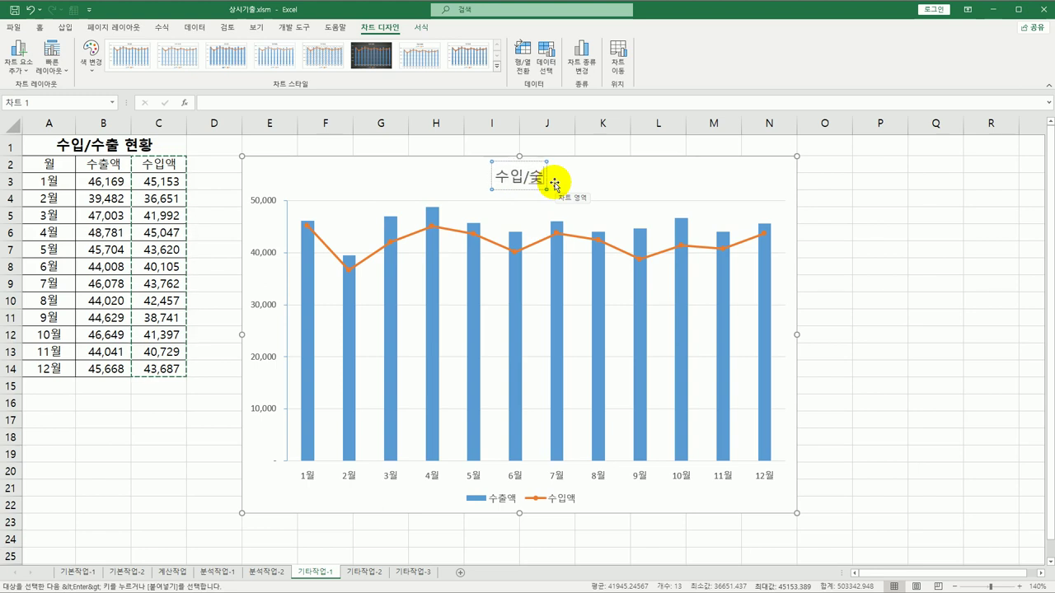
{"action": "key", "text": "BackSpace"}
{"action": "type", "text": "수출 현황"}
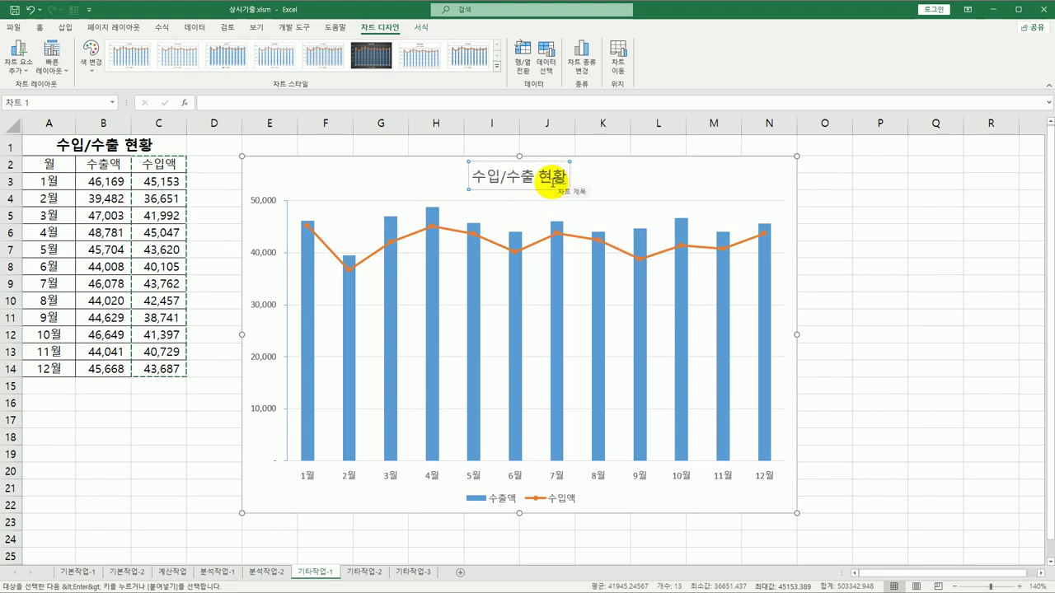
Add a primary vertical axis title (기본 세로) reading "금액"
{"action": "left_click", "coordinate": [21, 69]}
{"action": "mouse_move", "coordinate": [40, 101]}
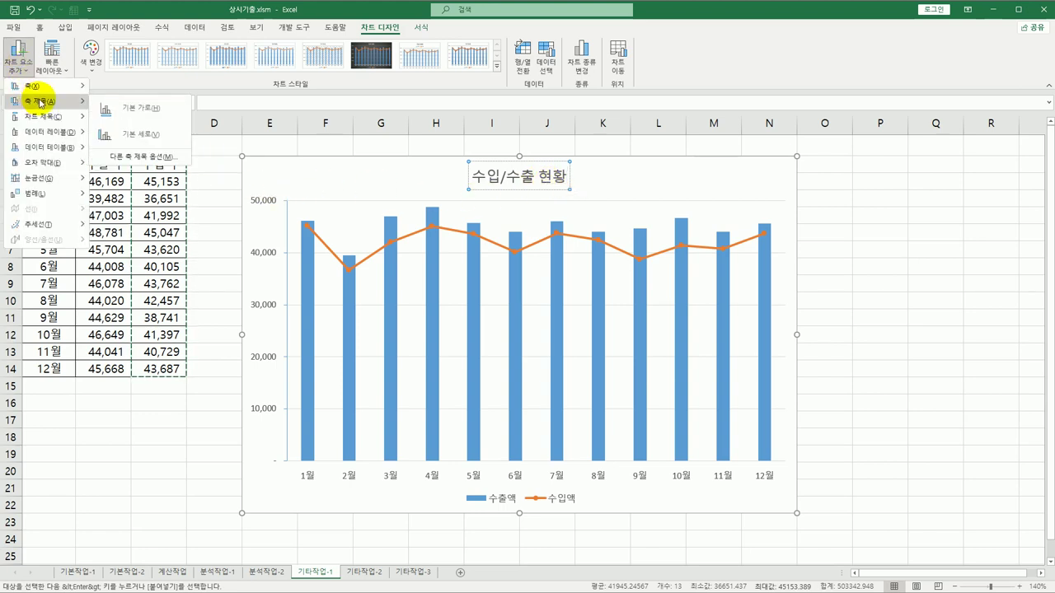
{"action": "left_click", "coordinate": [136, 135]}
{"action": "left_click_drag", "start_coordinate": [260, 314], "coordinate": [261, 353]}
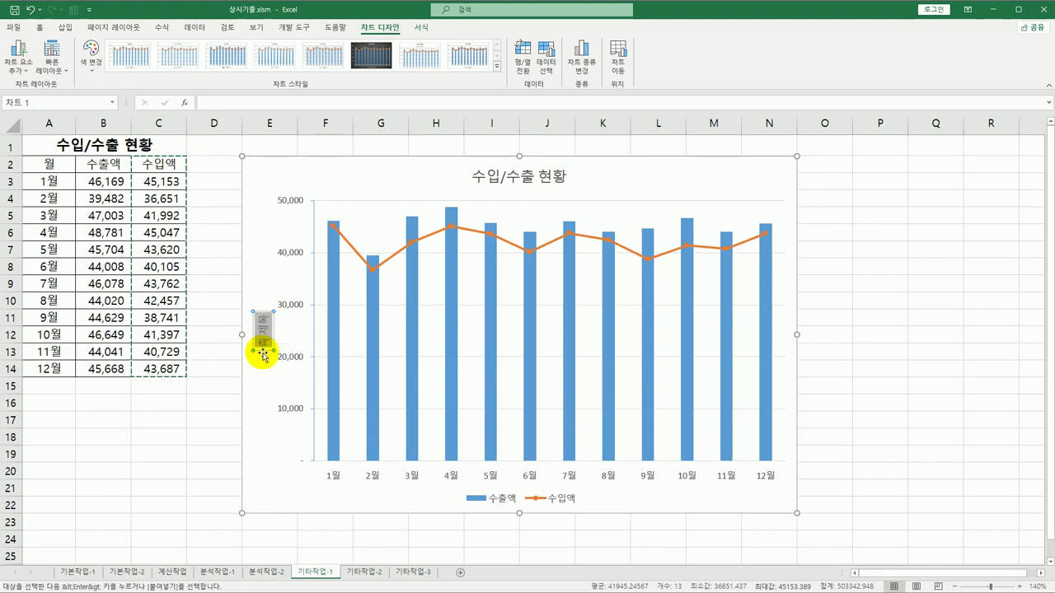
{"action": "type", "text": "이ㅁ"}
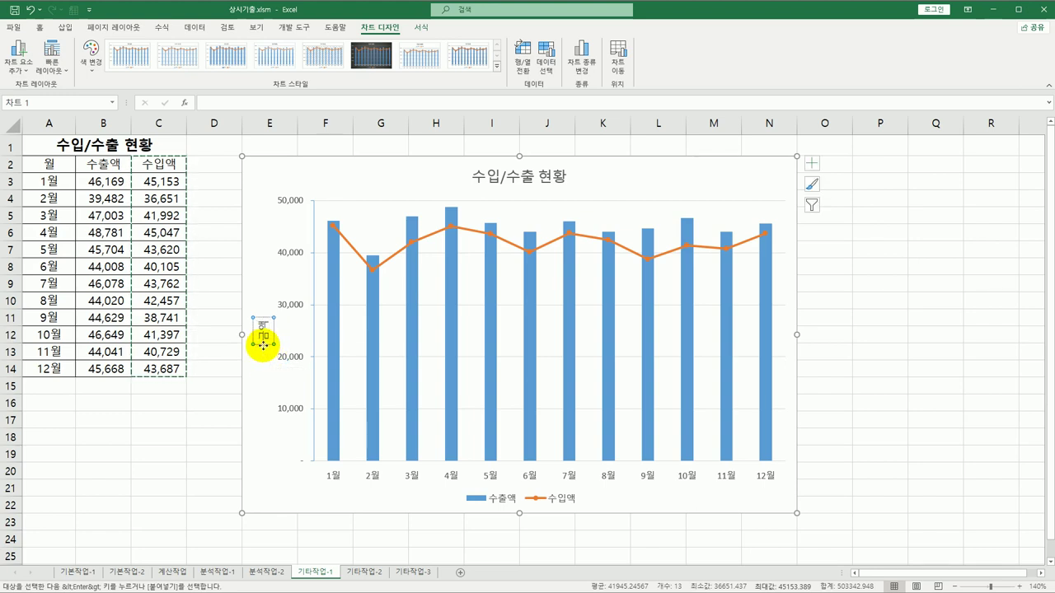
Set the text direction (텍스트 방향) of the vertical axis title "금액" to 세로
{"action": "right_click", "coordinate": [262, 344]}
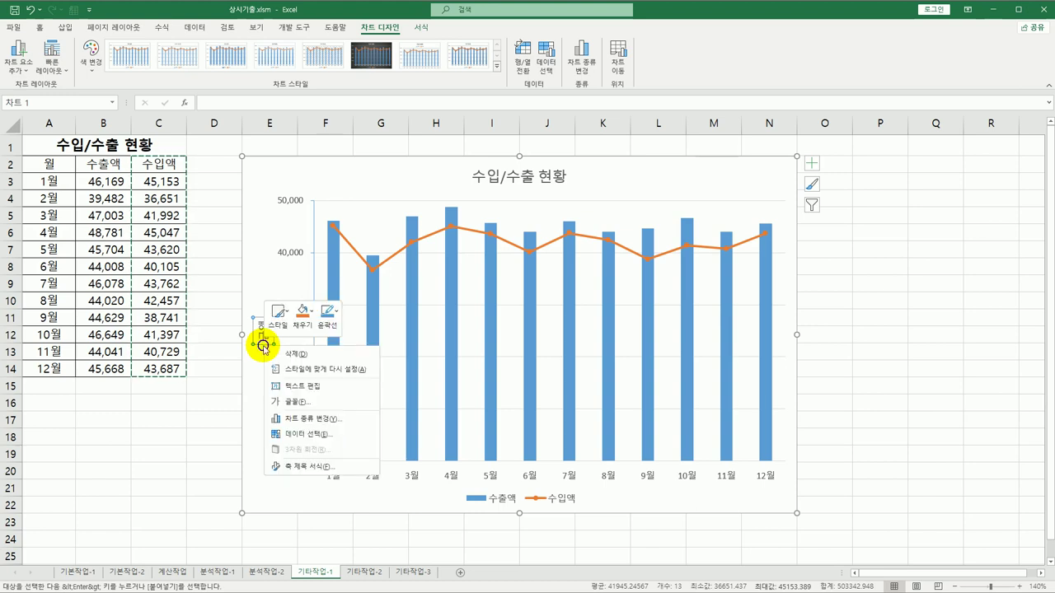
{"action": "left_click", "coordinate": [272, 463]}
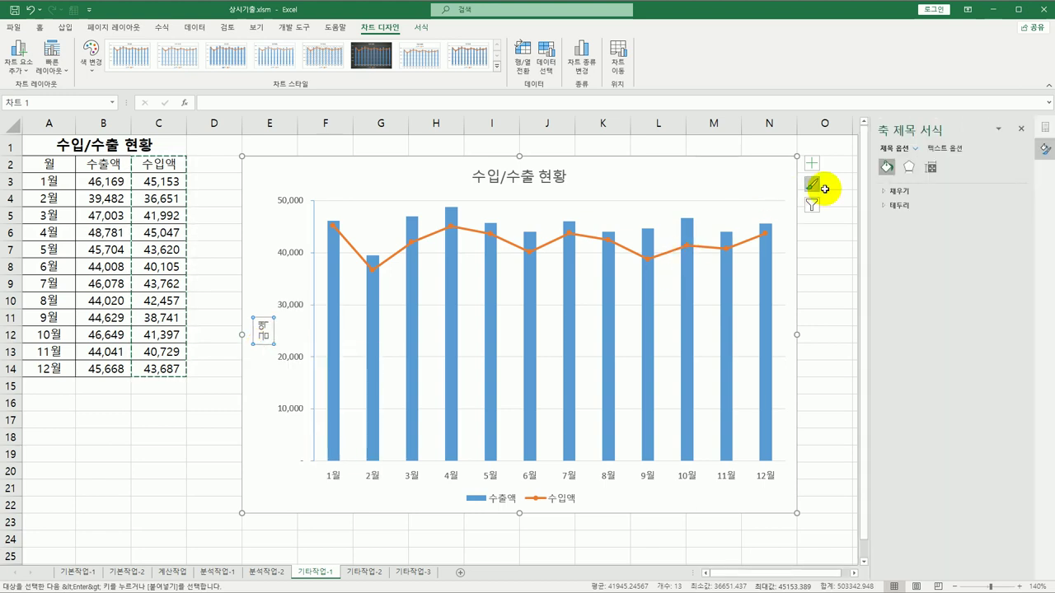
{"action": "left_click", "coordinate": [930, 166]}
{"action": "left_click", "coordinate": [966, 223]}
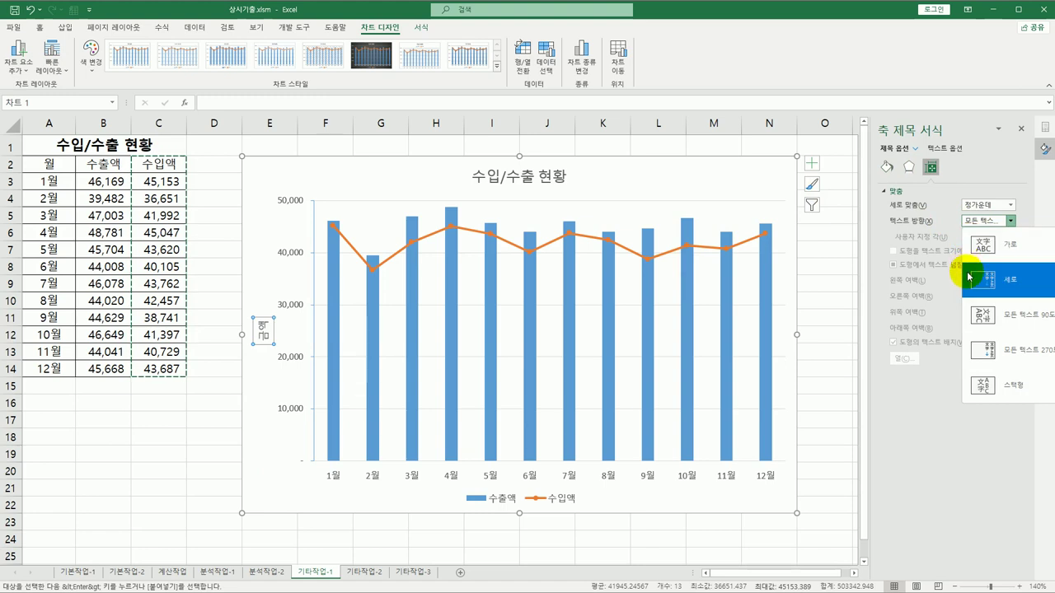
{"action": "left_click", "coordinate": [973, 271]}
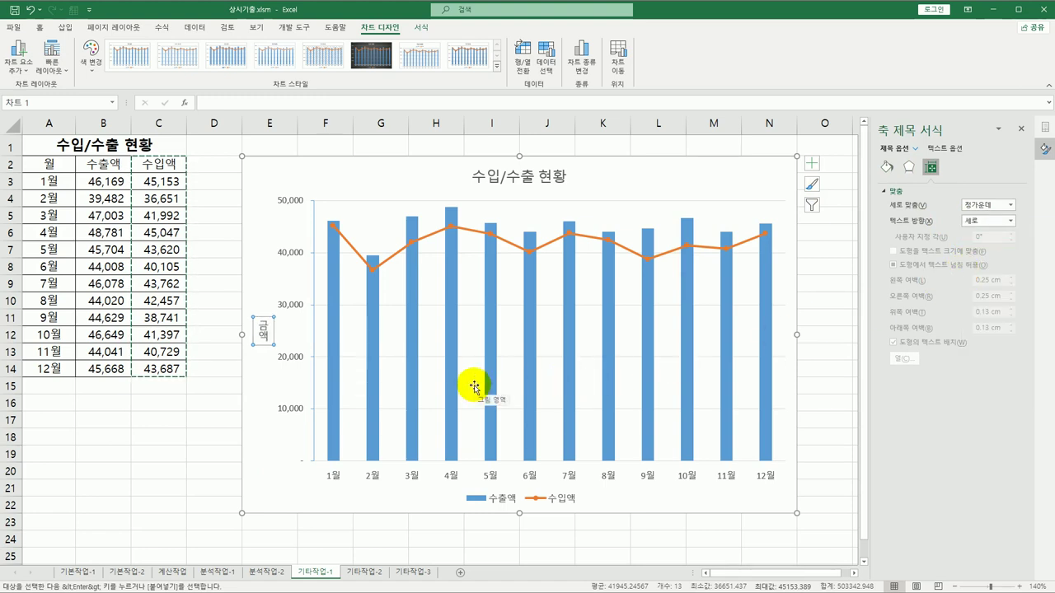
Set the font size of the chart title "수입/수출 현황" to 14
{"action": "left_click", "coordinate": [564, 184]}
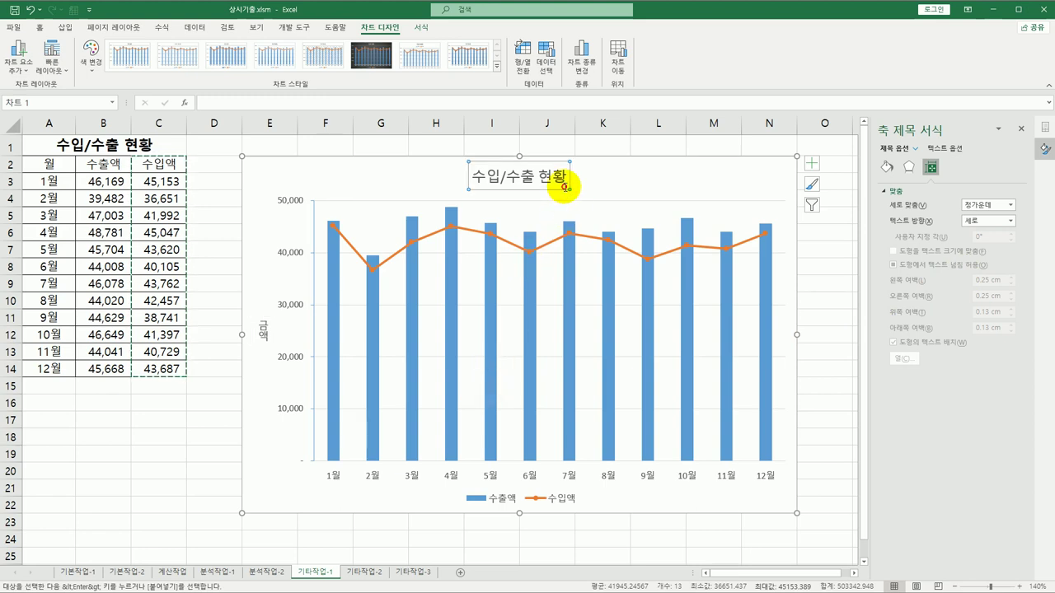
{"action": "left_click", "coordinate": [39, 27]}
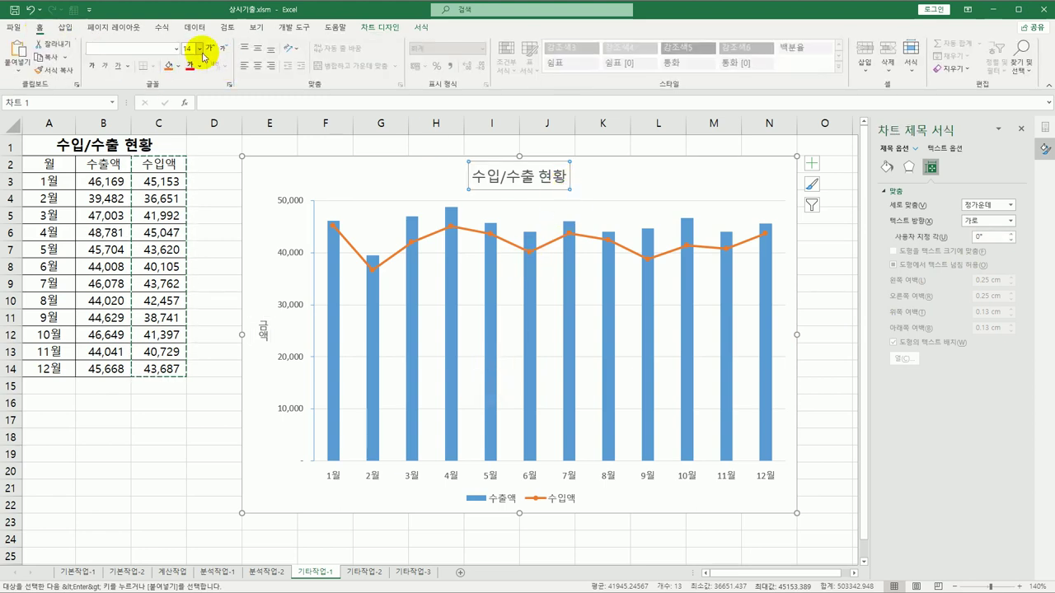
{"action": "left_click", "coordinate": [199, 49]}
{"action": "left_click", "coordinate": [195, 137]}
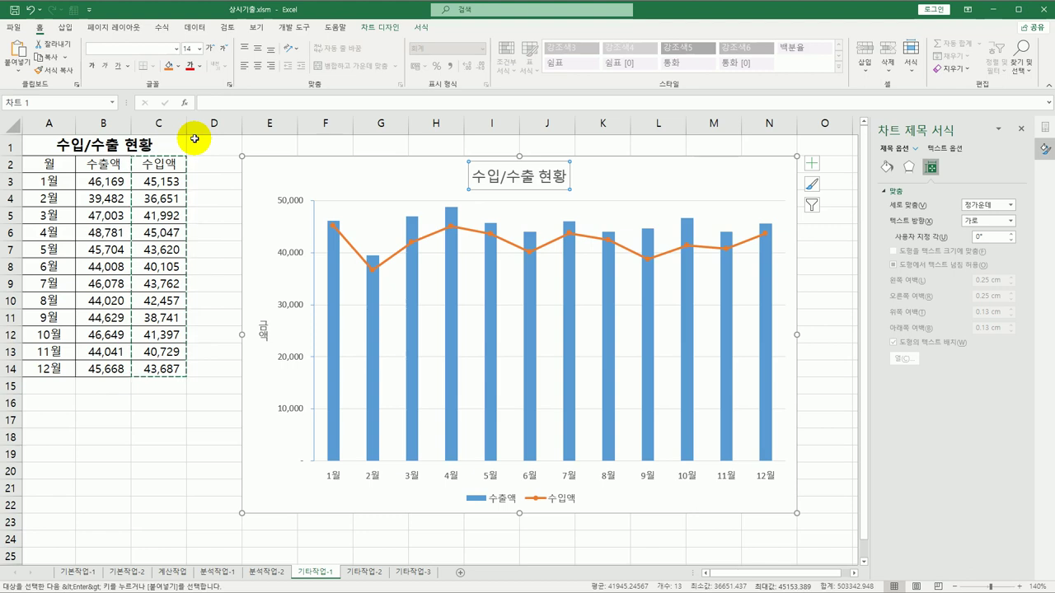
Set the major unit (기본 단위) of the chart's vertical value axis to 5000
{"action": "left_click", "coordinate": [282, 201]}
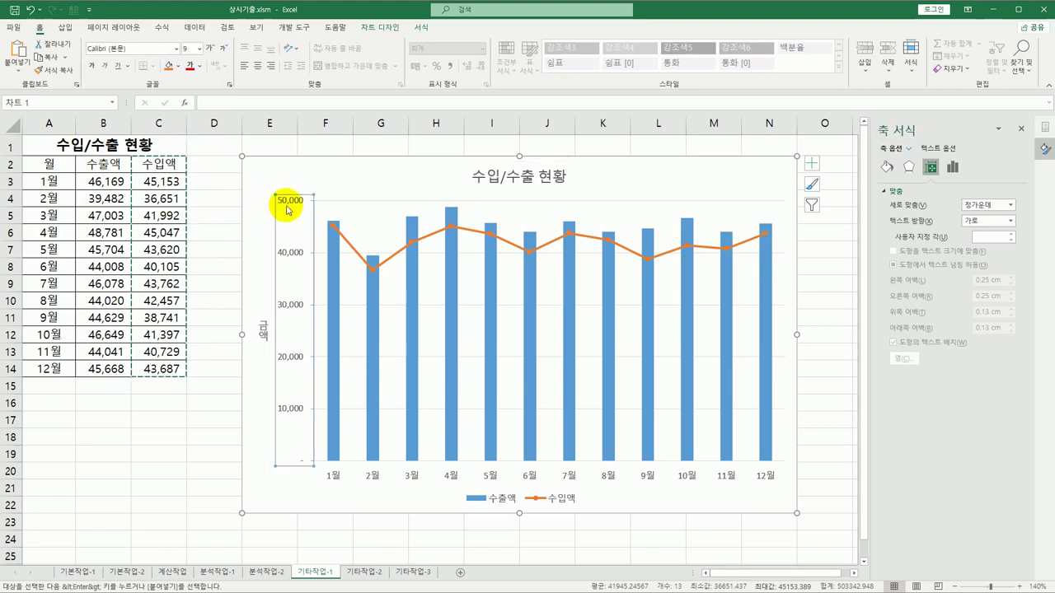
{"action": "left_click", "coordinate": [953, 166]}
{"action": "left_click", "coordinate": [942, 191]}
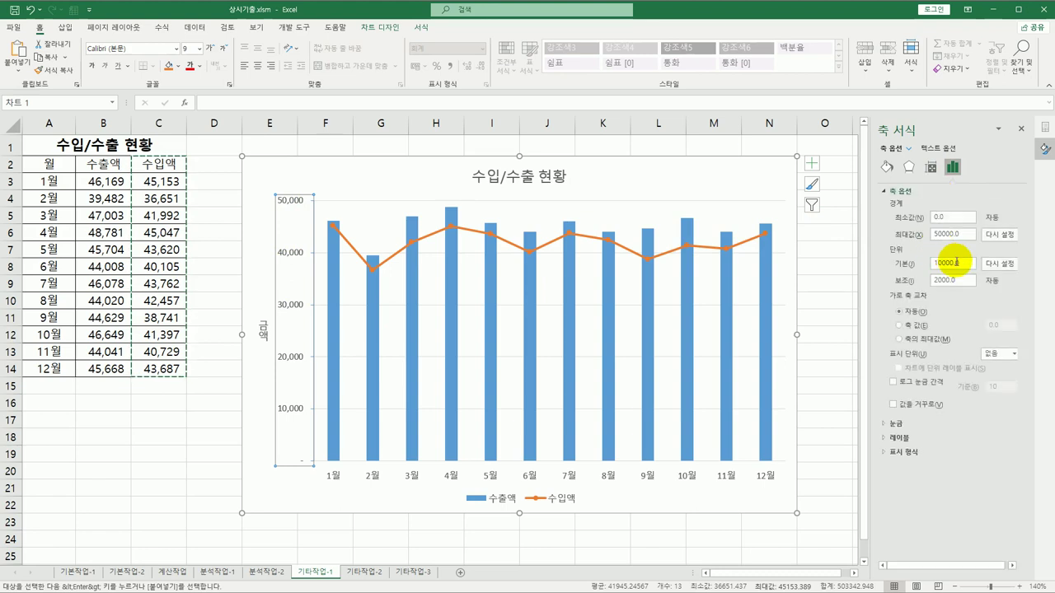
{"action": "left_click_drag", "start_coordinate": [959, 264], "coordinate": [913, 260]}
{"action": "type", "text": "5000"}
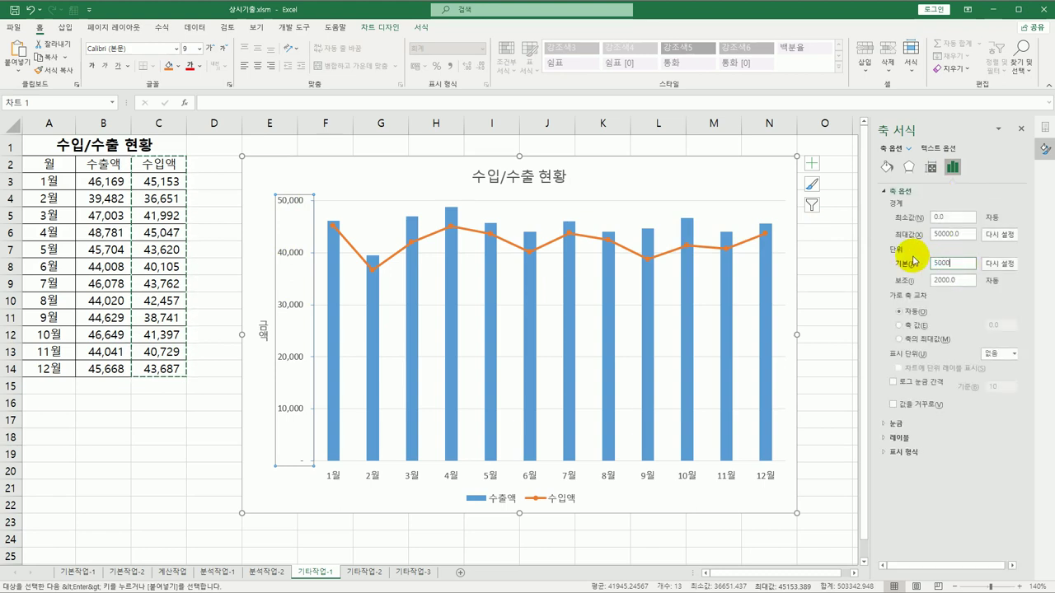
{"action": "key", "text": "Return"}
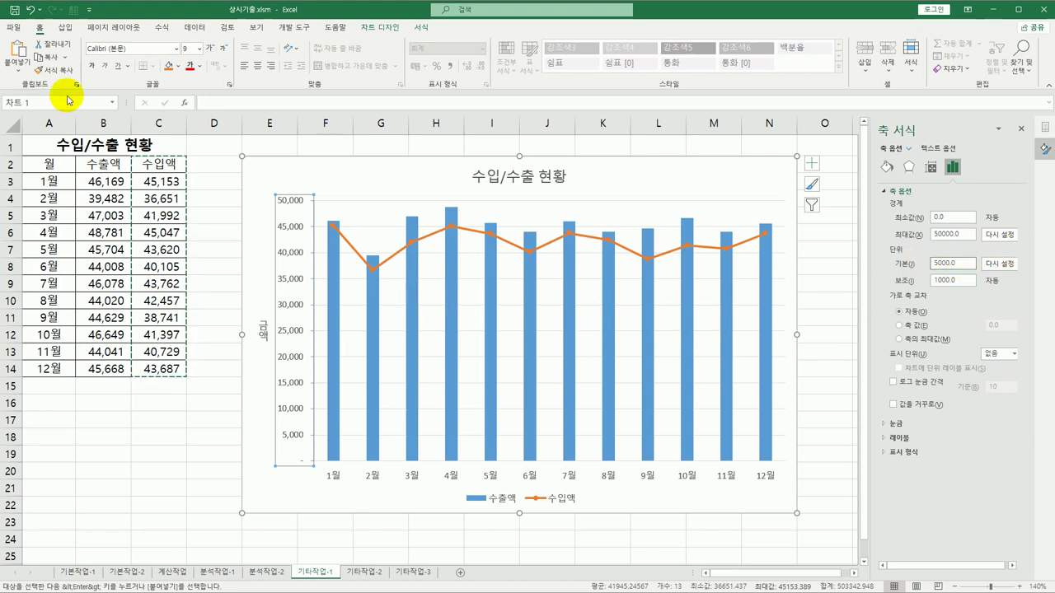
Add primary major vertical gridlines (기본 주 세로) to the chart
{"action": "left_click", "coordinate": [380, 29]}
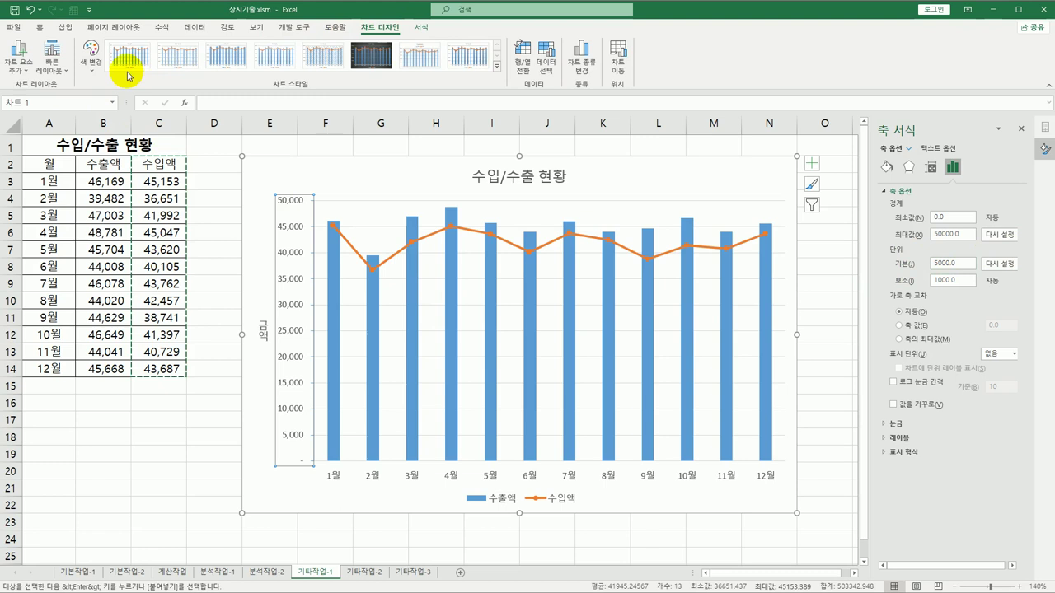
{"action": "left_click", "coordinate": [21, 62]}
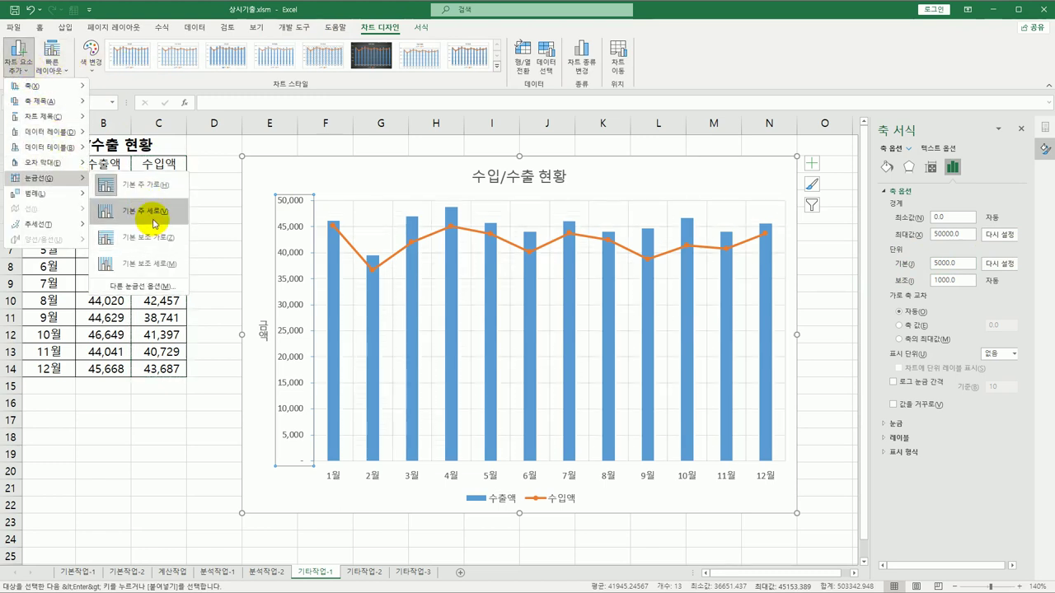
{"action": "left_click", "coordinate": [153, 213]}
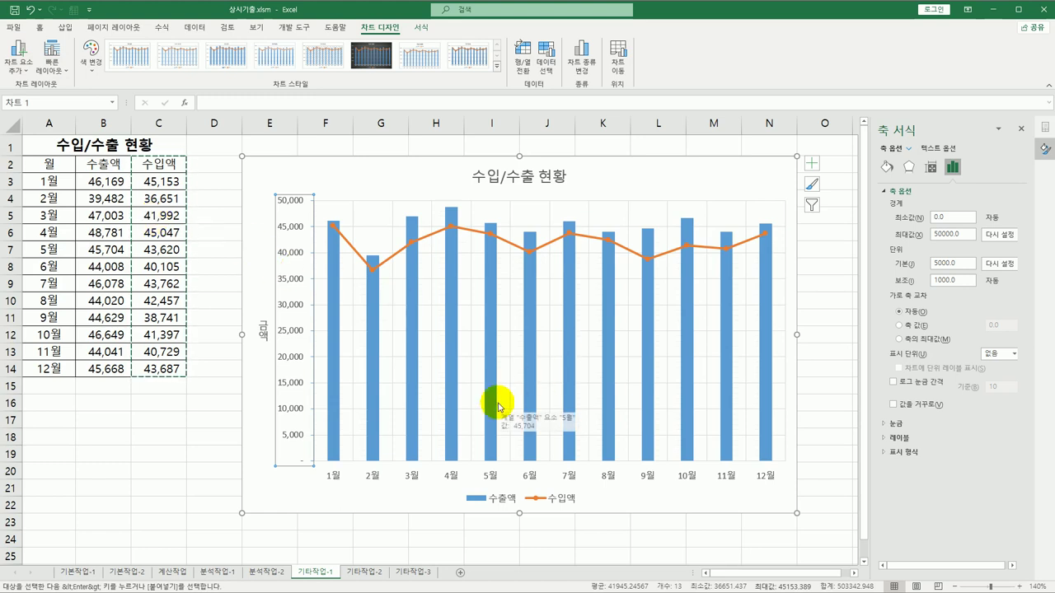
Add a data label to only the 2월 point of the 수입액 line series
{"action": "left_click", "coordinate": [372, 275]}
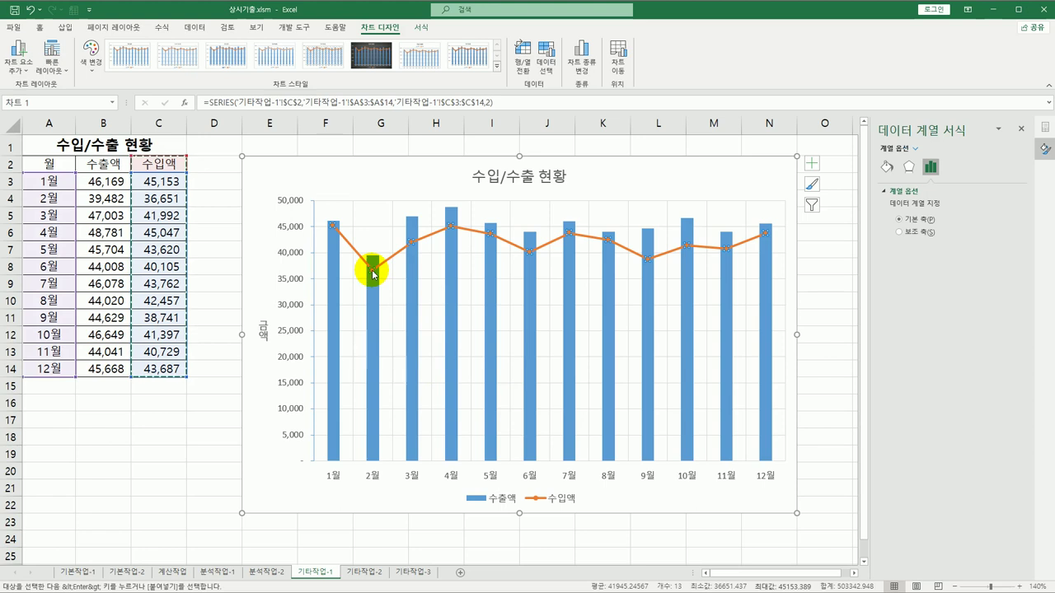
{"action": "left_click", "coordinate": [372, 274]}
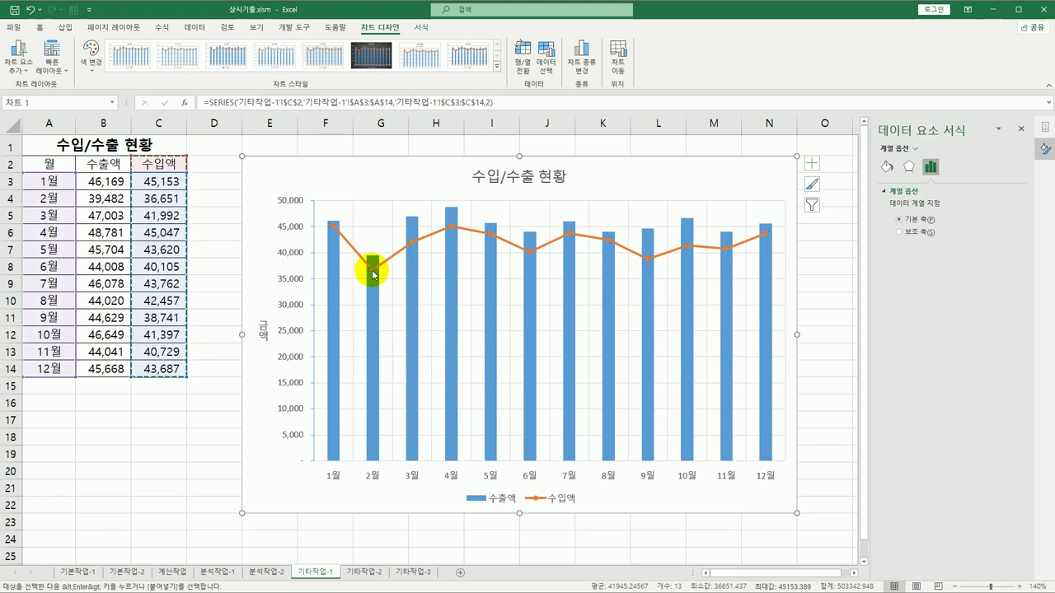
{"action": "right_click", "coordinate": [373, 275]}
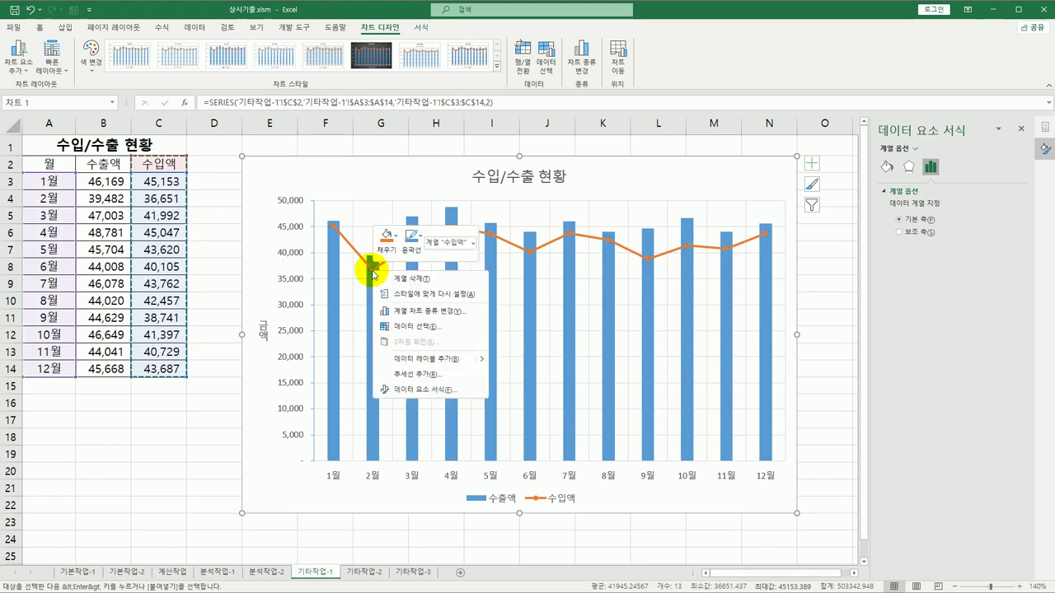
{"action": "left_click", "coordinate": [435, 357]}
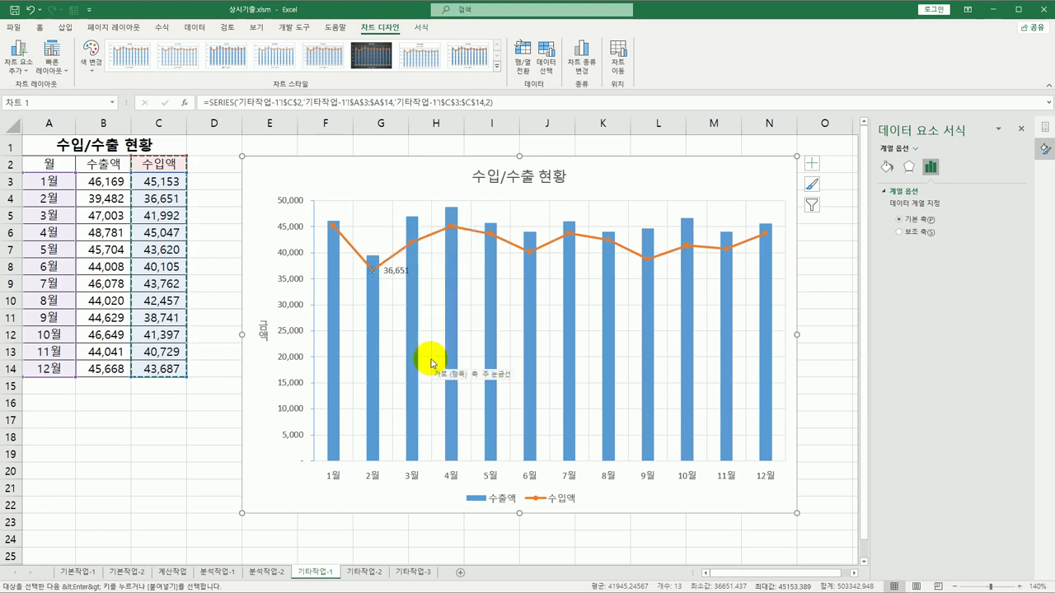
Give the chart area border rounded corners (둥근 모서리)
{"action": "left_click", "coordinate": [427, 182]}
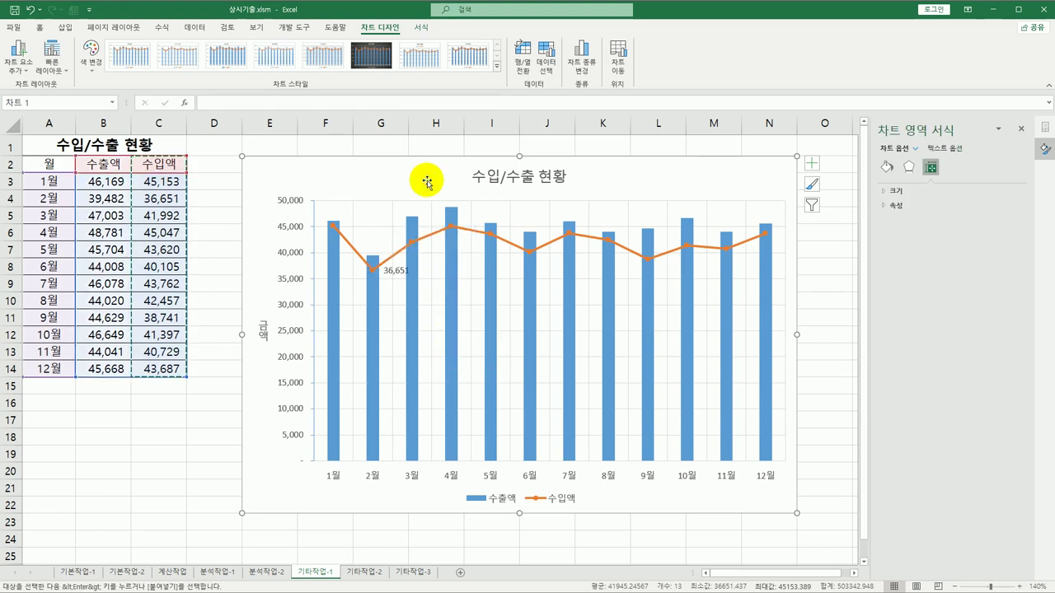
{"action": "left_click", "coordinate": [886, 168]}
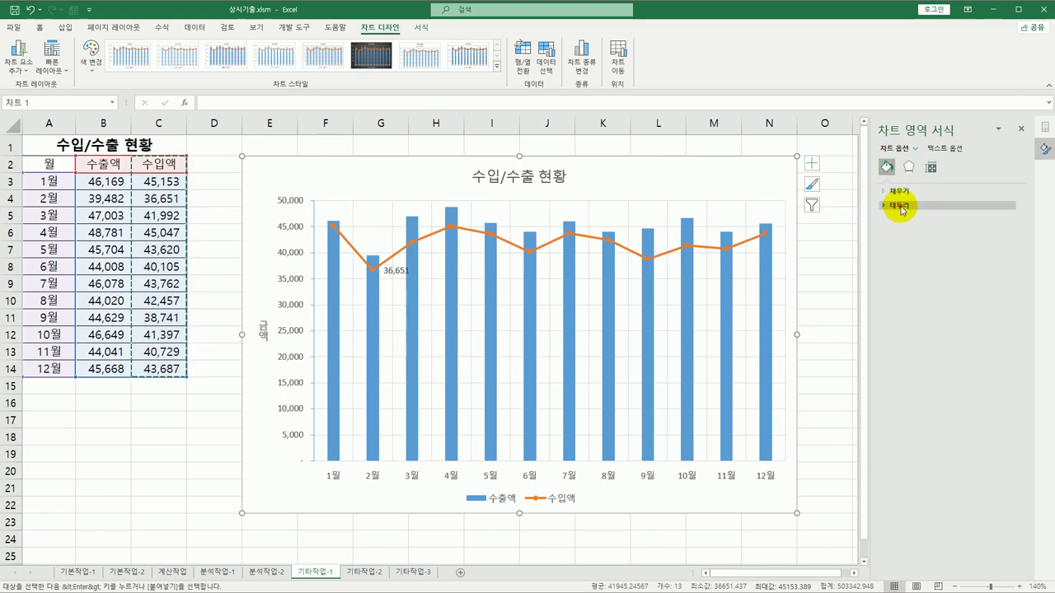
{"action": "left_click", "coordinate": [894, 205]}
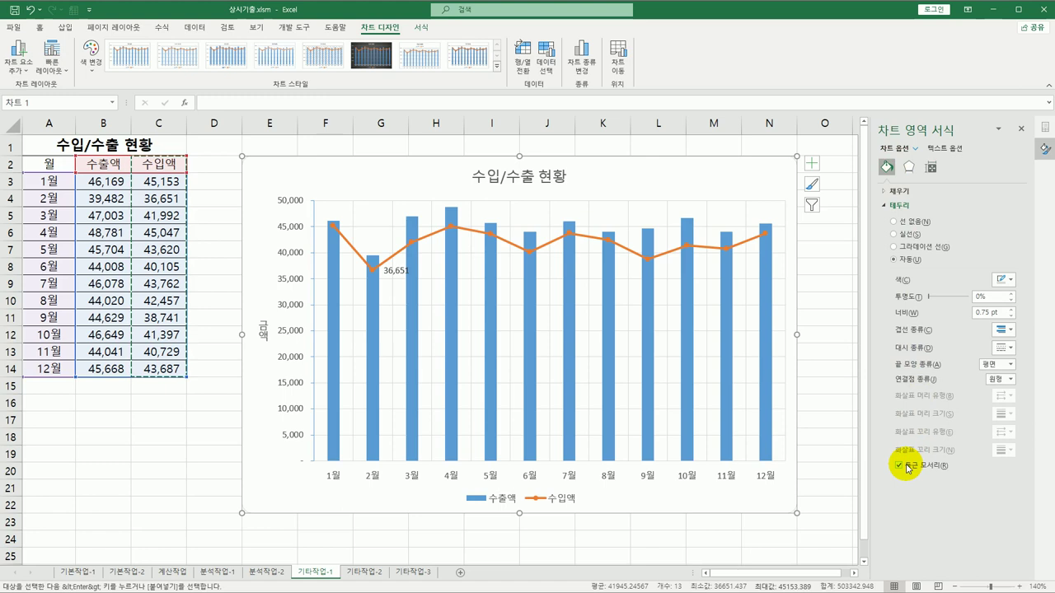
Apply the light blue gradient theme shape style from the fourth row, second column, to the plot area, then deselect the chart
{"action": "left_click", "coordinate": [650, 219]}
{"action": "left_click", "coordinate": [420, 27]}
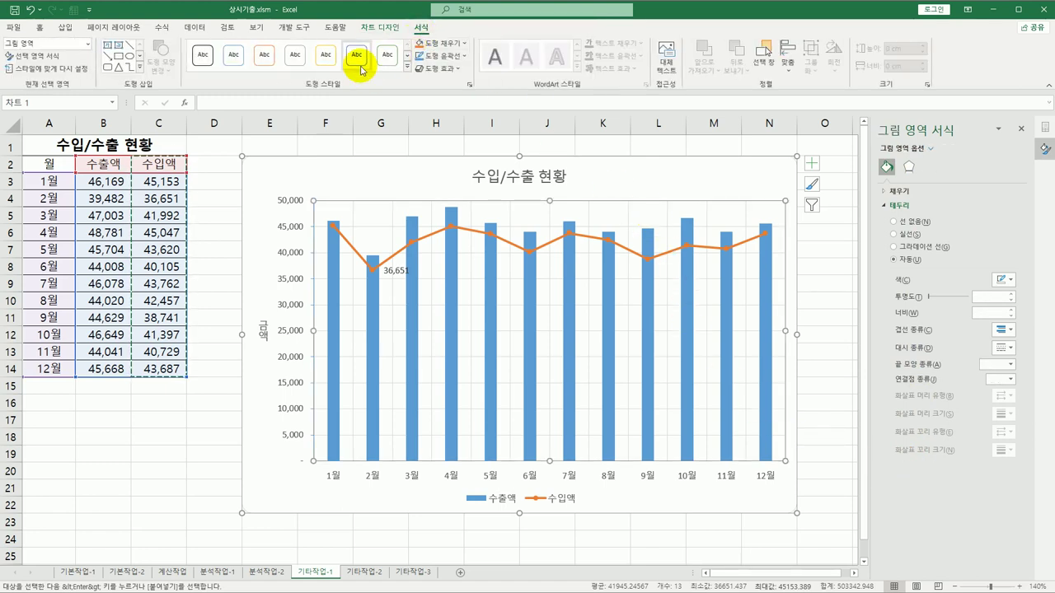
{"action": "left_click", "coordinate": [408, 68]}
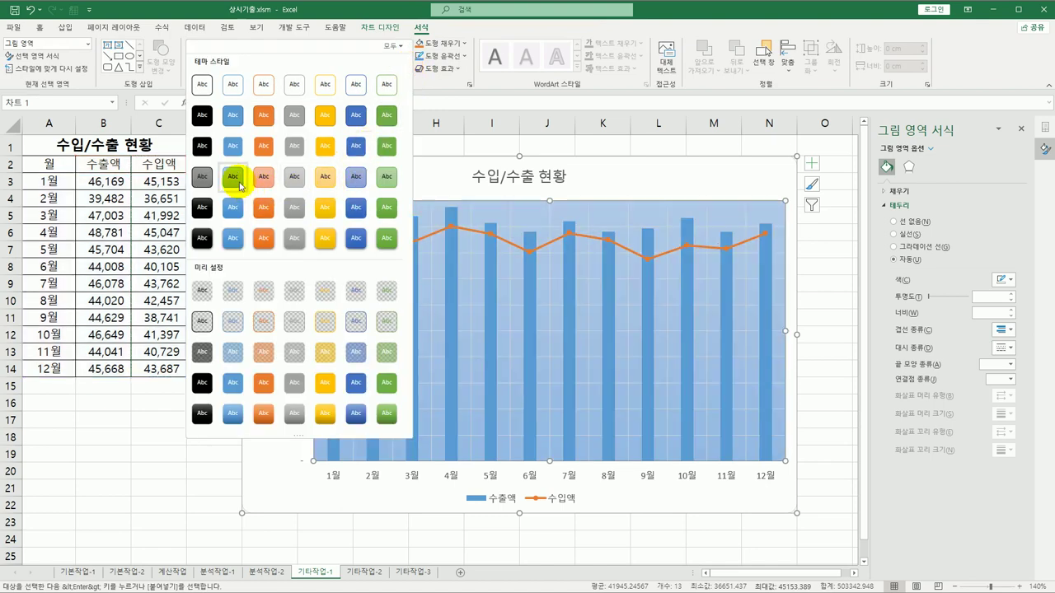
{"action": "left_click", "coordinate": [239, 184]}
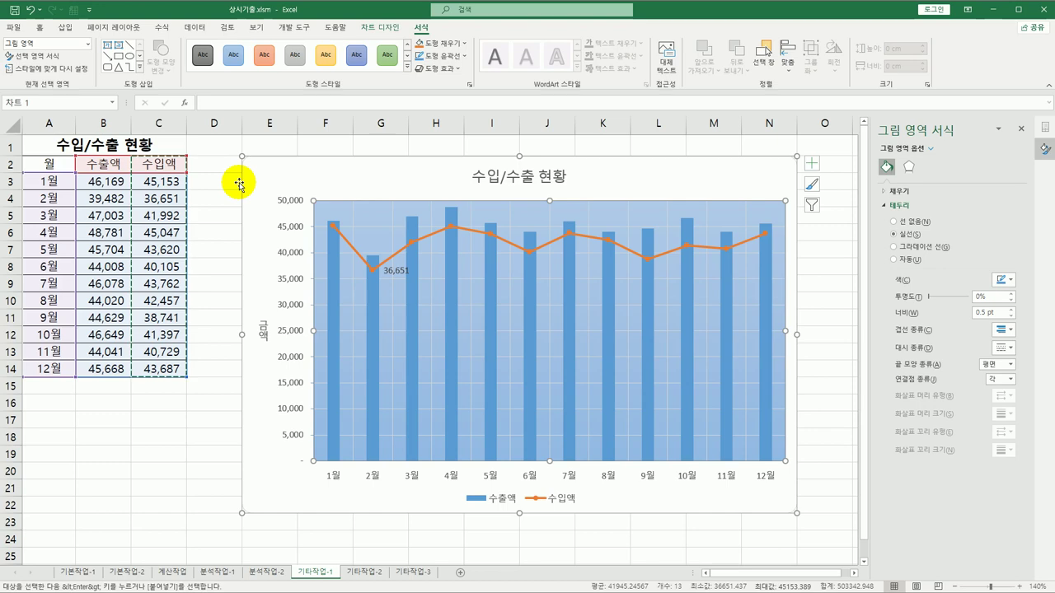
{"action": "left_click", "coordinate": [212, 147]}
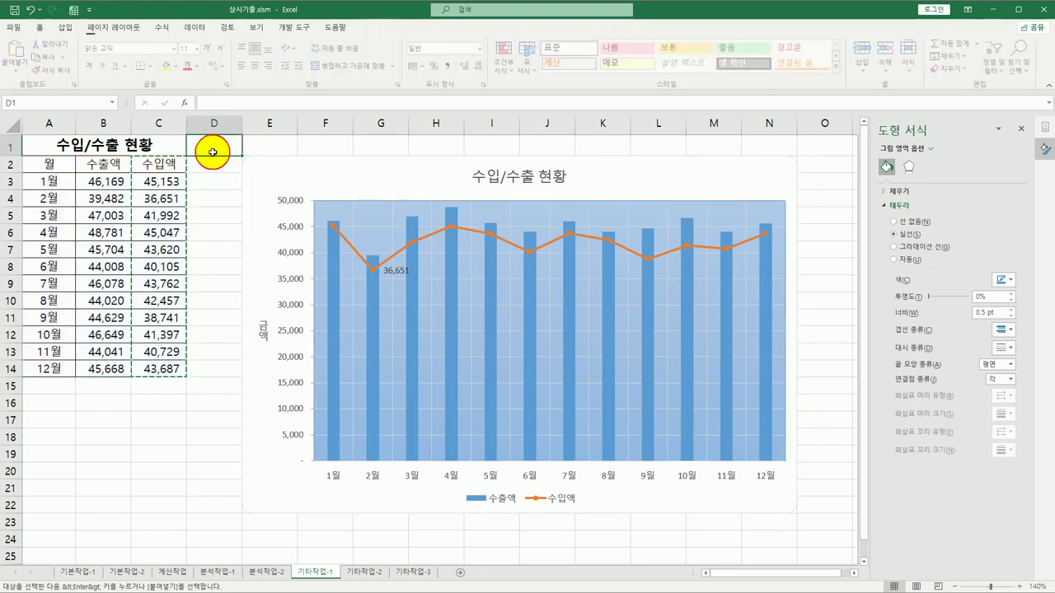
On the 기타작업-2 sheet, draw an upward-tilted ribbon (리본: 위로 기울어짐) over B2:D3, about 1.17 cm high and 5.73 cm wide
{"action": "left_click", "coordinate": [363, 571]}
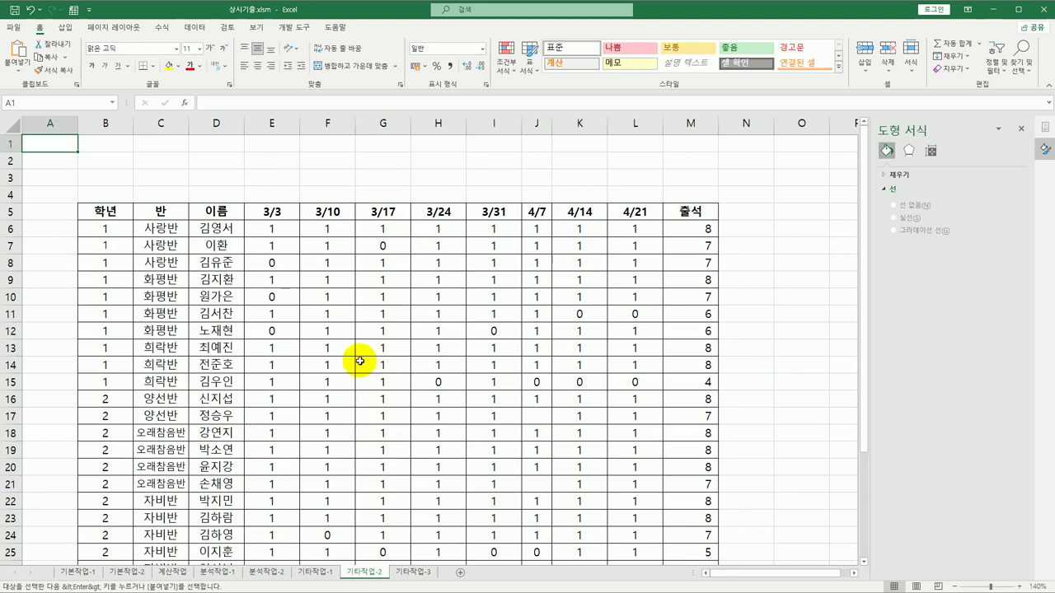
{"action": "left_click", "coordinate": [71, 27]}
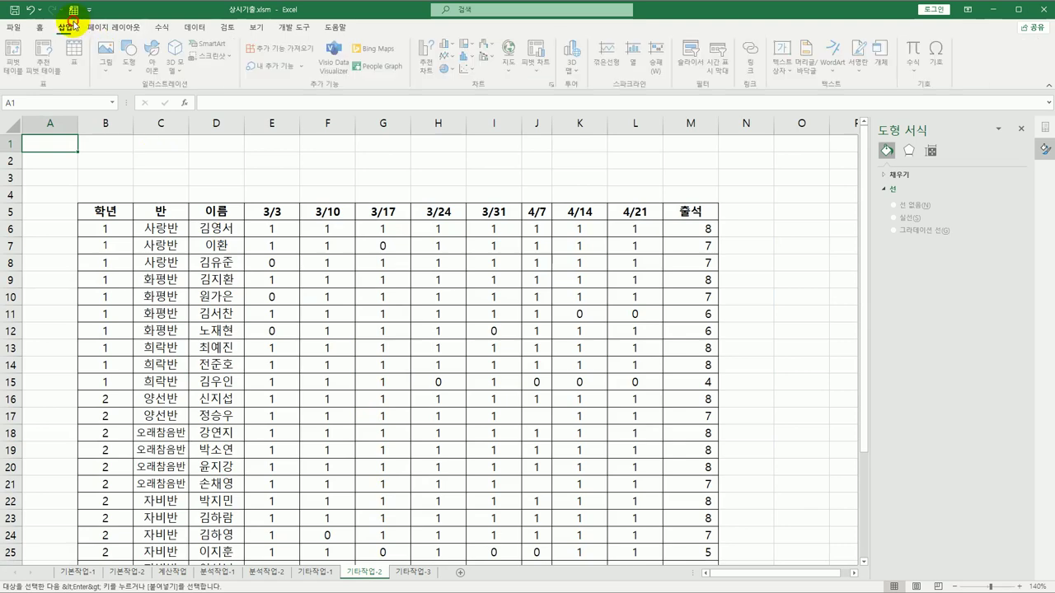
{"action": "left_click", "coordinate": [130, 51]}
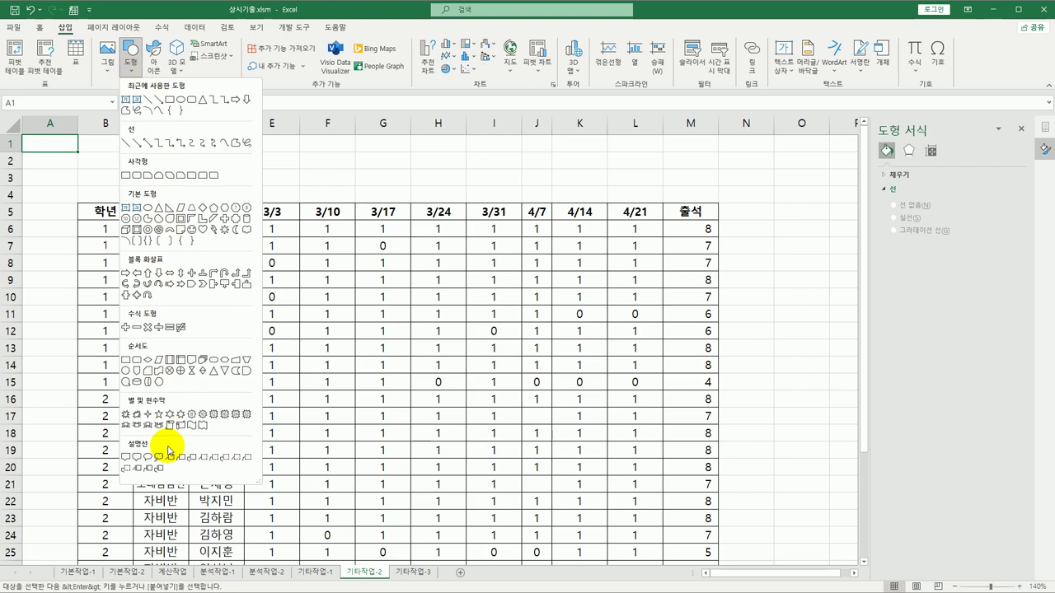
{"action": "left_click", "coordinate": [129, 429]}
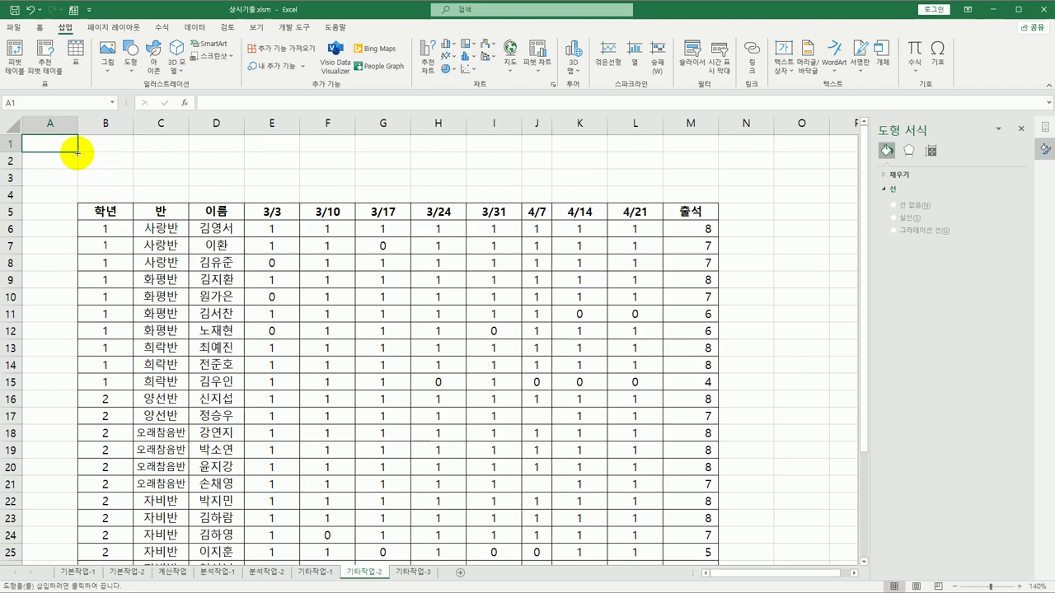
{"action": "left_click_drag", "start_coordinate": [77, 150], "coordinate": [236, 186]}
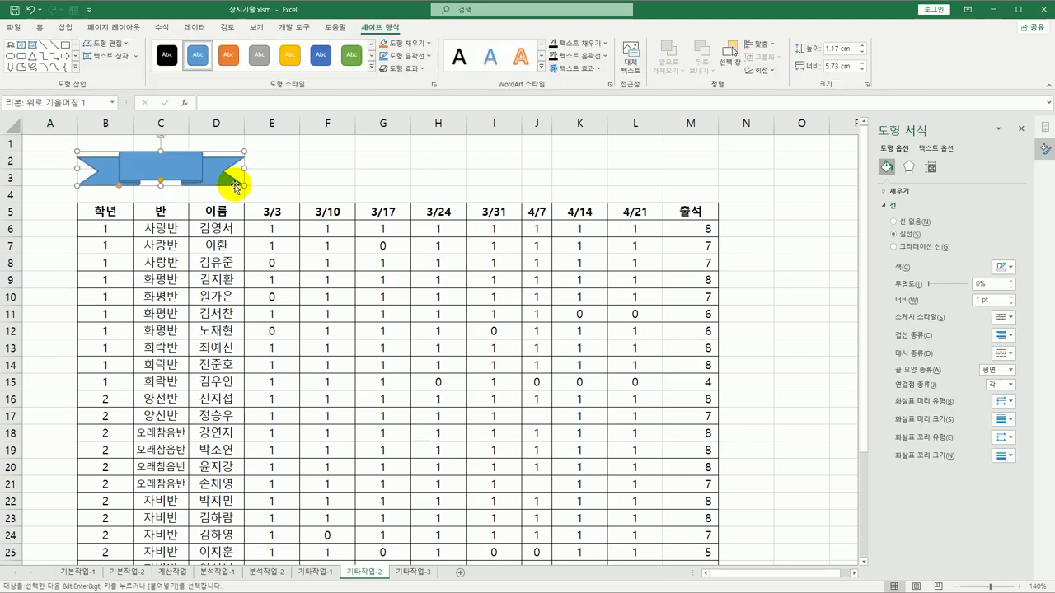
Enter the text "서식적용" in the ribbon shape
{"action": "type", "text": "서스"}
{"action": "type", "text": "적용"}
{"action": "left_click", "coordinate": [278, 163]}
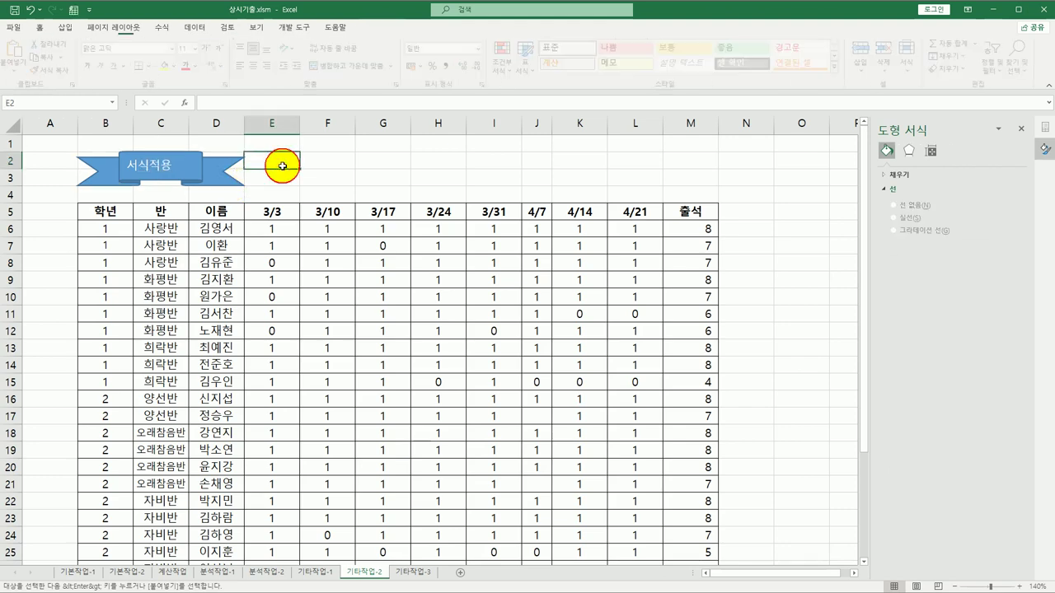
Assign a new macro named 서식적용 to the 서식적용 ribbon and start recording it in the current workbook (현재 통합 문서)
{"action": "left_click", "coordinate": [206, 169]}
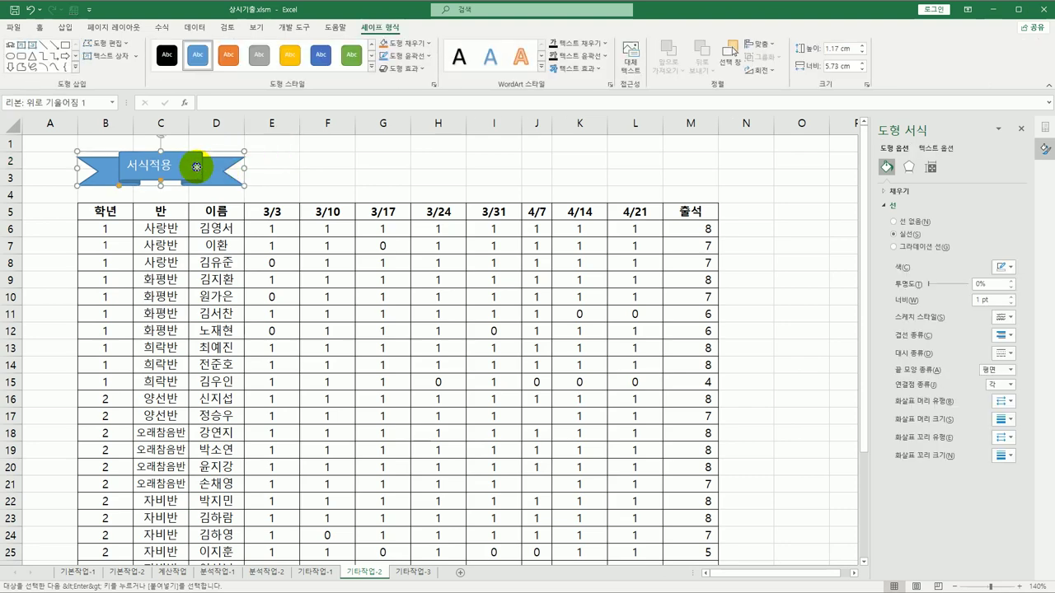
{"action": "right_click", "coordinate": [200, 169]}
{"action": "left_click", "coordinate": [244, 370]}
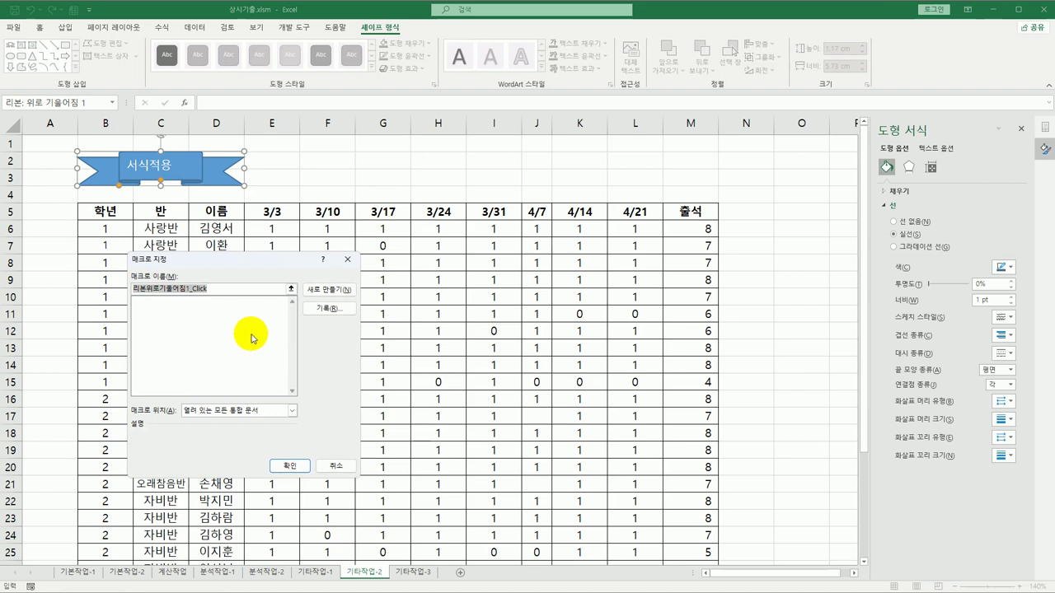
{"action": "type", "text": "서시"}
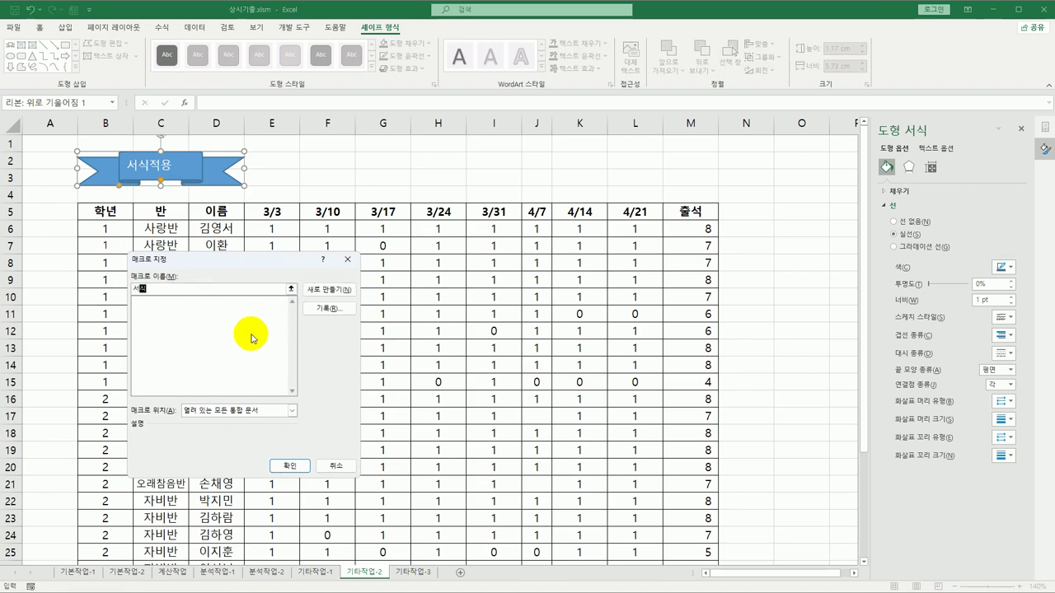
{"action": "type", "text": "저ㄱ요"}
{"action": "left_click", "coordinate": [313, 308]}
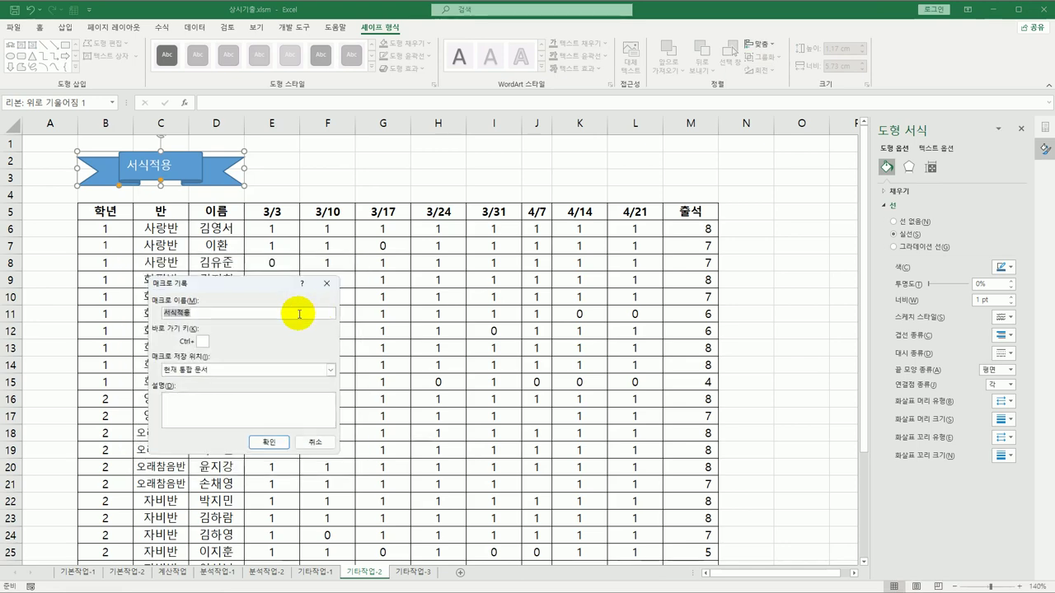
{"action": "left_click_drag", "start_coordinate": [233, 286], "coordinate": [355, 157]}
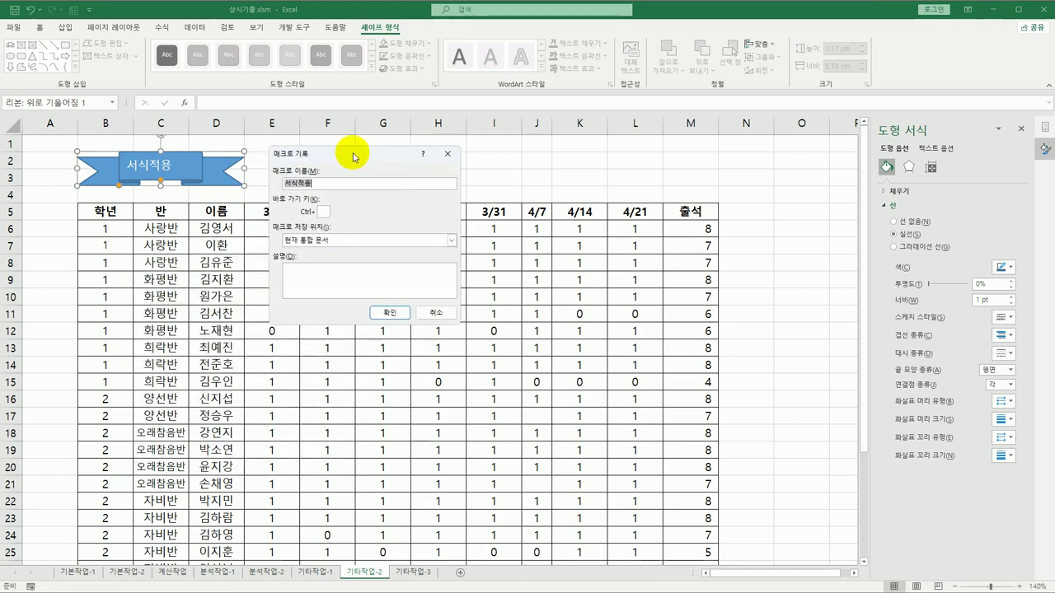
{"action": "left_click", "coordinate": [388, 312]}
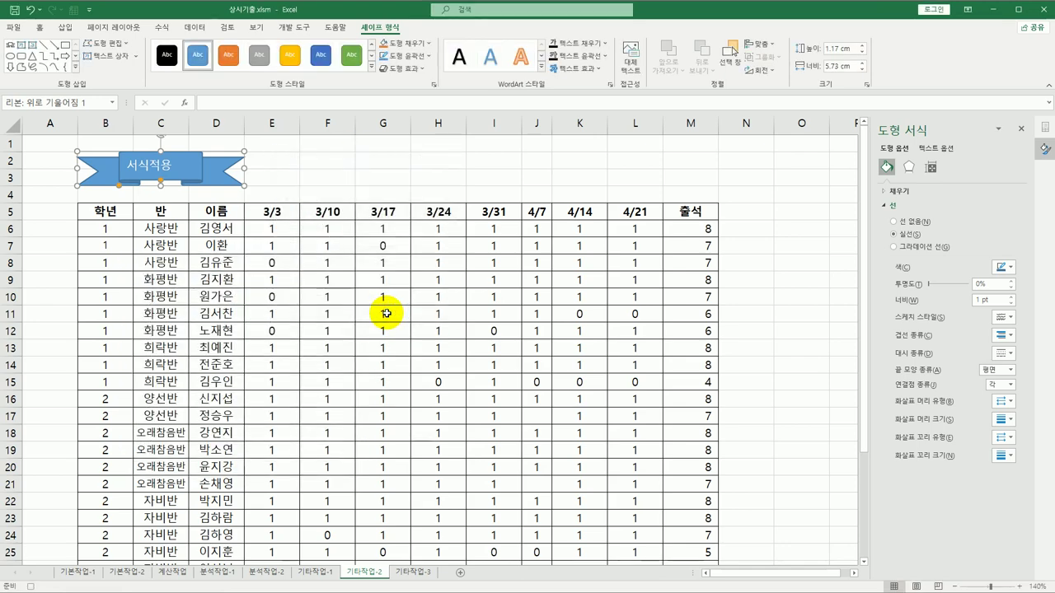
Apply the custom number format [=1]"O";[=0]"X" to the attendance cells E6:L33
{"action": "left_click_drag", "start_coordinate": [274, 231], "coordinate": [632, 532]}
{"action": "scroll", "coordinate": [539, 374], "scroll_direction": "up", "scroll_amount": 3}
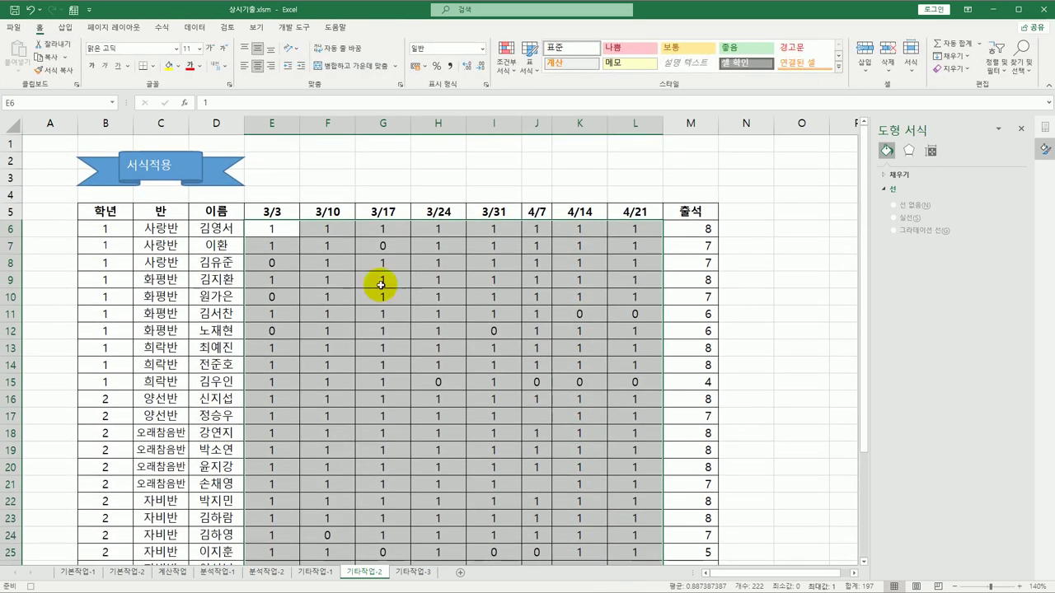
{"action": "right_click", "coordinate": [349, 238]}
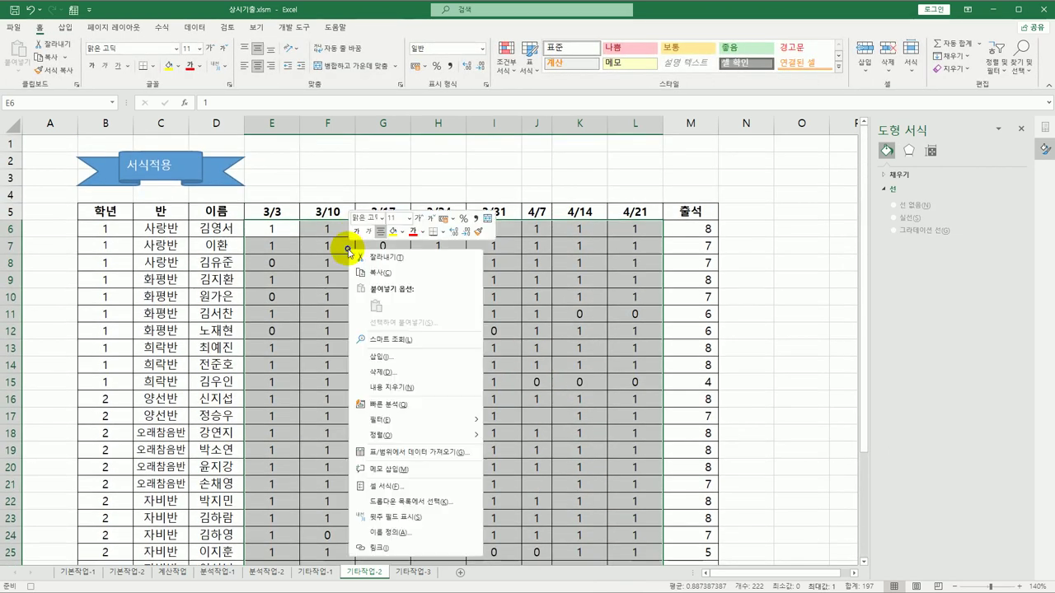
{"action": "left_click", "coordinate": [458, 489]}
{"action": "left_click_drag", "start_coordinate": [429, 238], "coordinate": [182, 129]}
{"action": "left_click", "coordinate": [97, 261]}
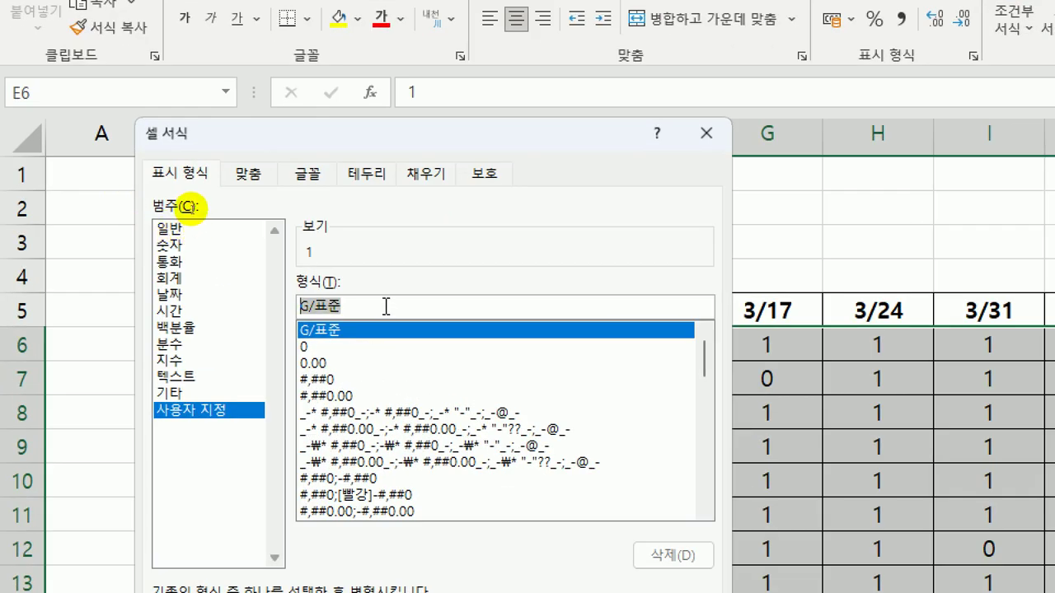
{"action": "type", "text": "[=1]"}
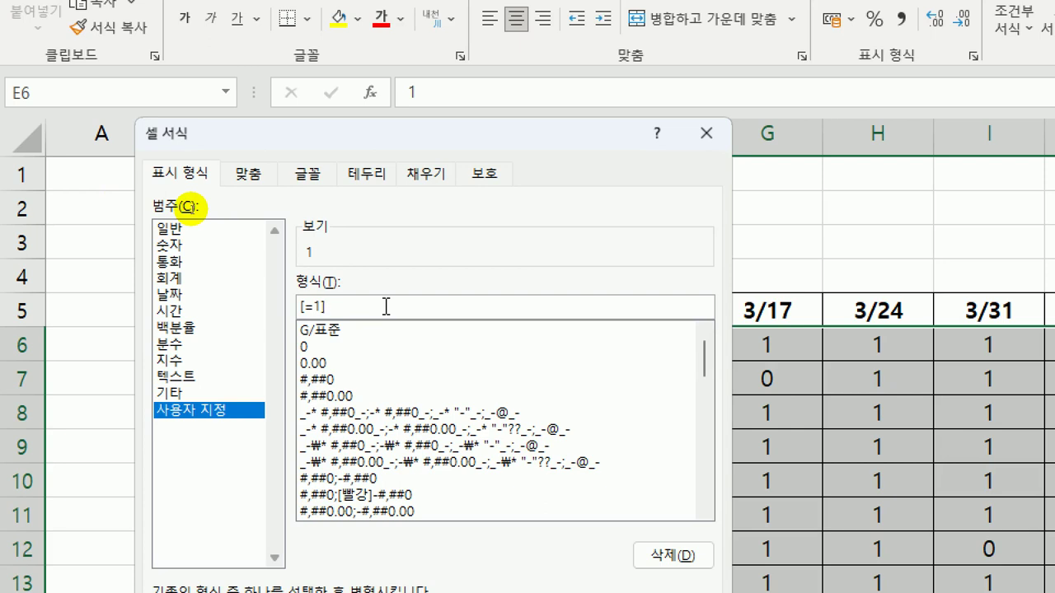
{"action": "type", "text": "\"O\";[=0]\"X\""}
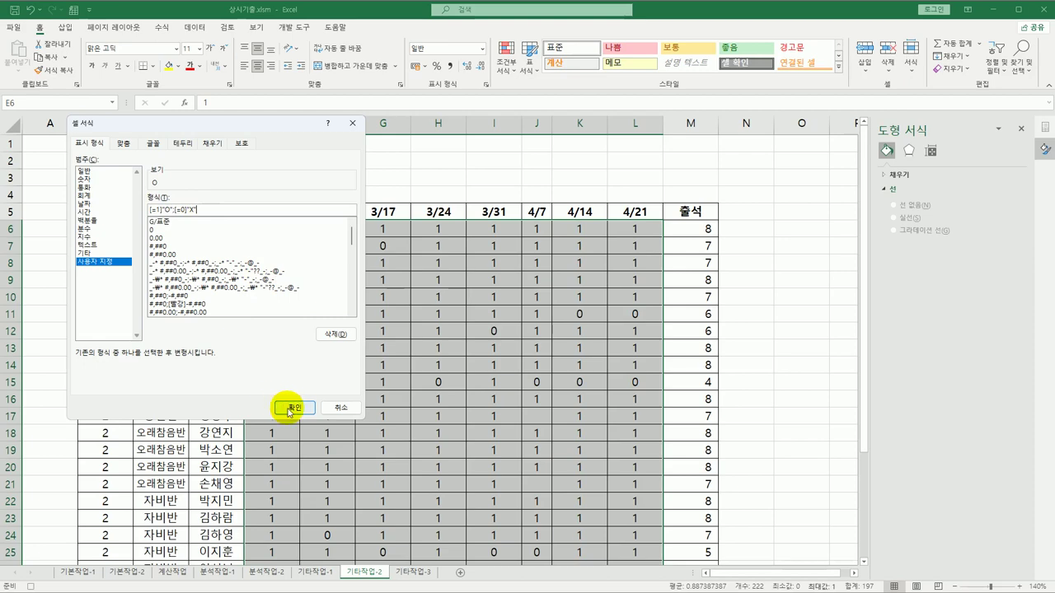
{"action": "left_click", "coordinate": [282, 407]}
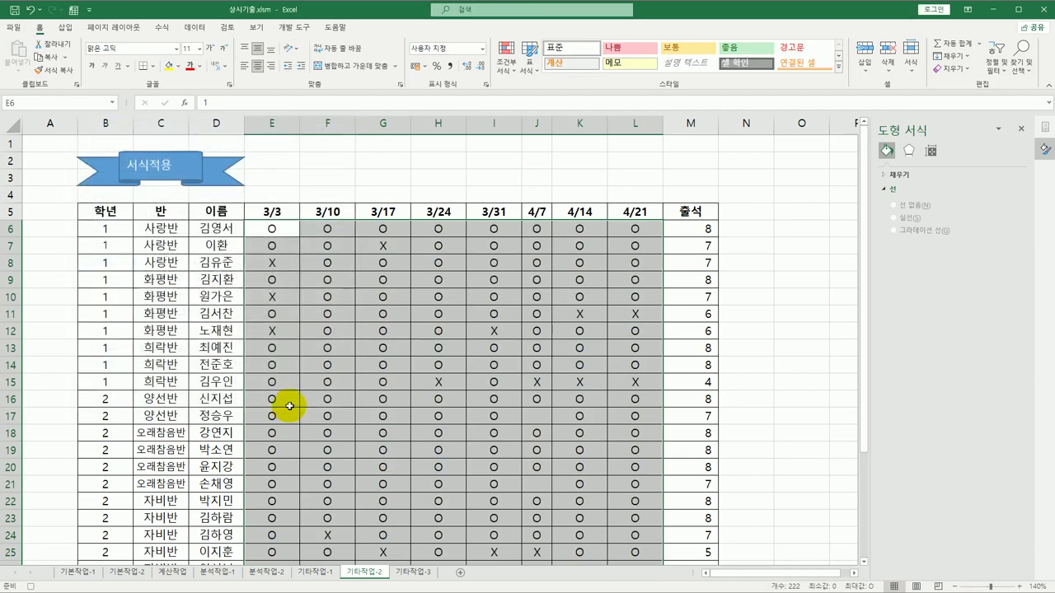
Select cell E6 and stop recording the 서식적용 macro
{"action": "left_click", "coordinate": [275, 228]}
{"action": "left_click", "coordinate": [295, 27]}
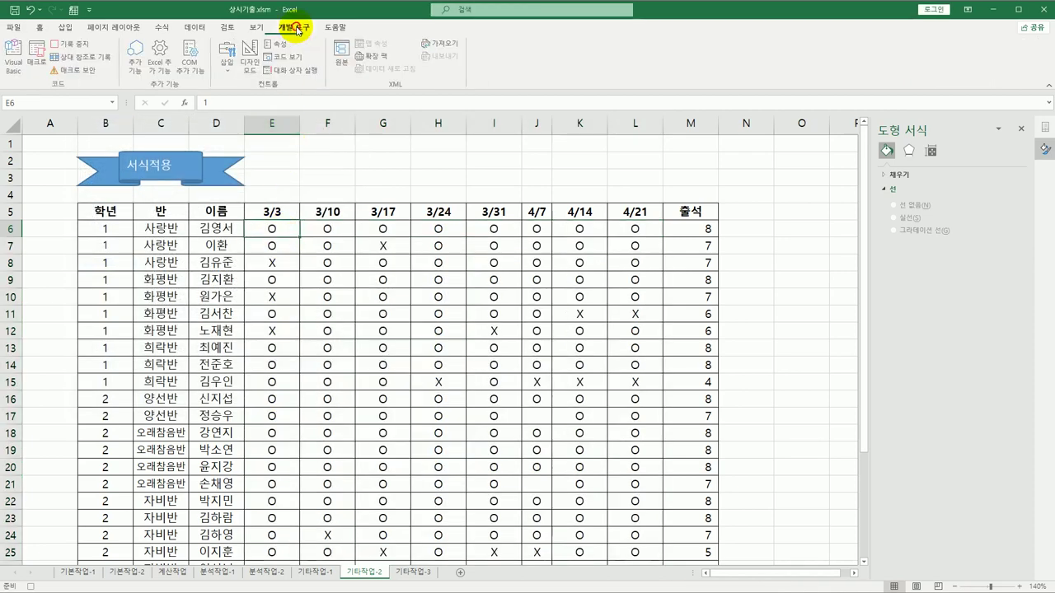
{"action": "left_click", "coordinate": [71, 44]}
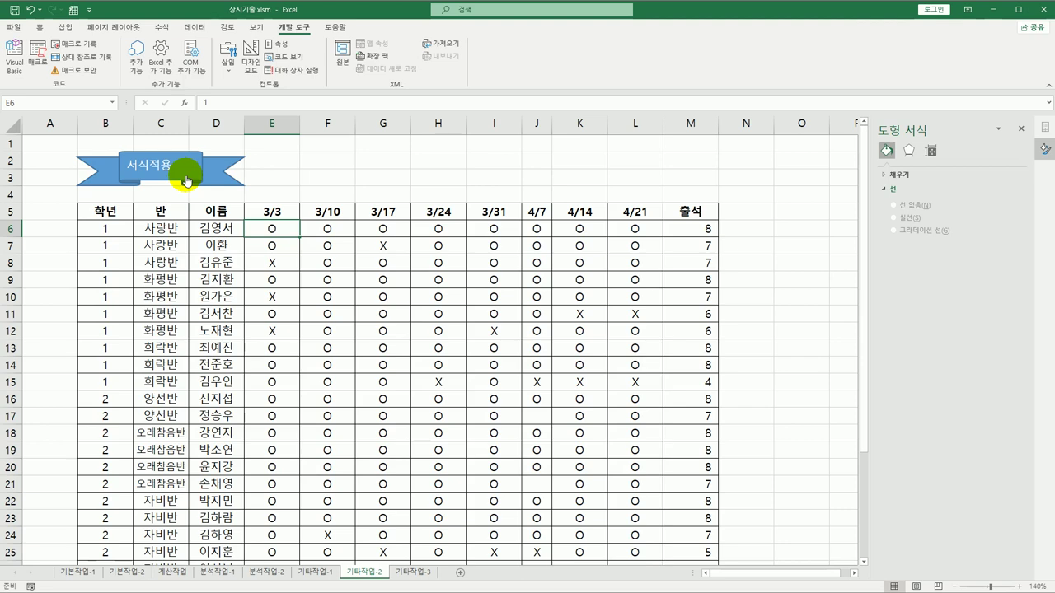
Draw a downward-tilted ribbon (리본: 아래로 기울어짐) over F2:H3, about 1.17 cm high and 5.73 cm wide, containing the text "아이콘보기"
{"action": "left_click", "coordinate": [65, 27]}
{"action": "left_click", "coordinate": [128, 67]}
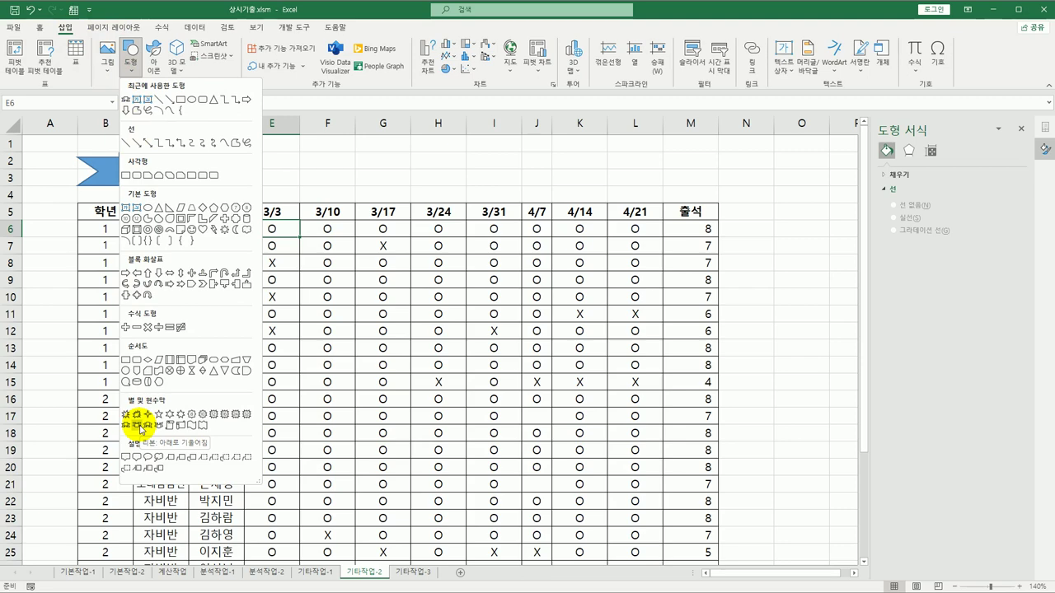
{"action": "left_click", "coordinate": [140, 428]}
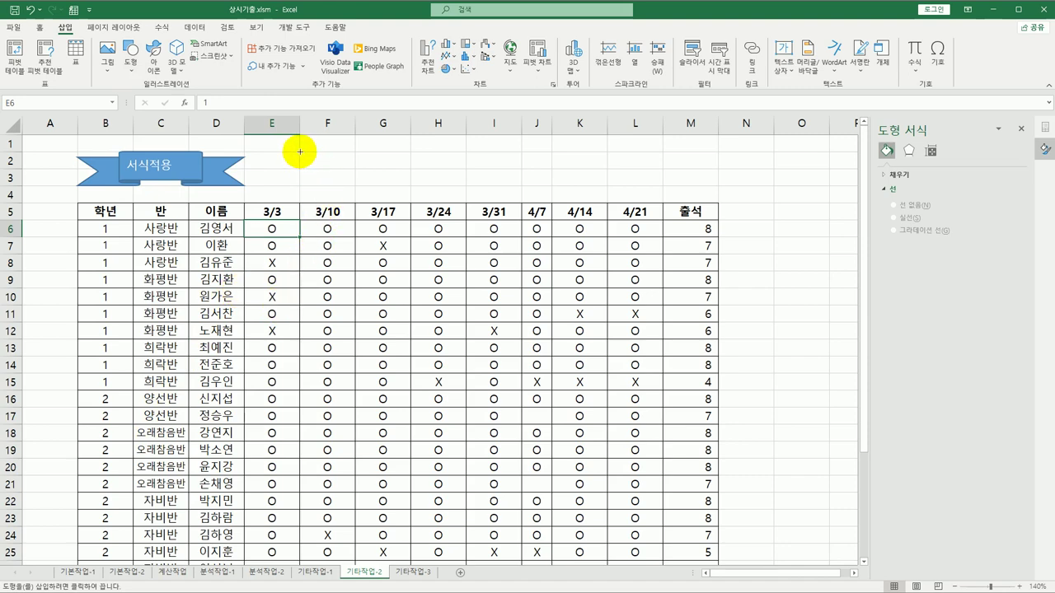
{"action": "left_click_drag", "start_coordinate": [299, 152], "coordinate": [450, 186]}
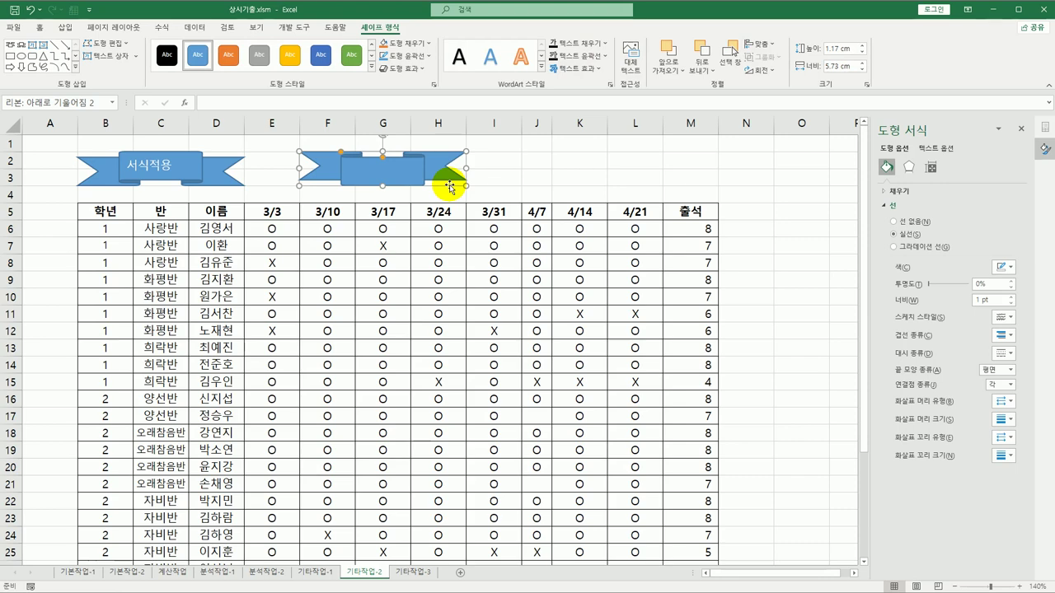
{"action": "type", "text": "아이콘보기"}
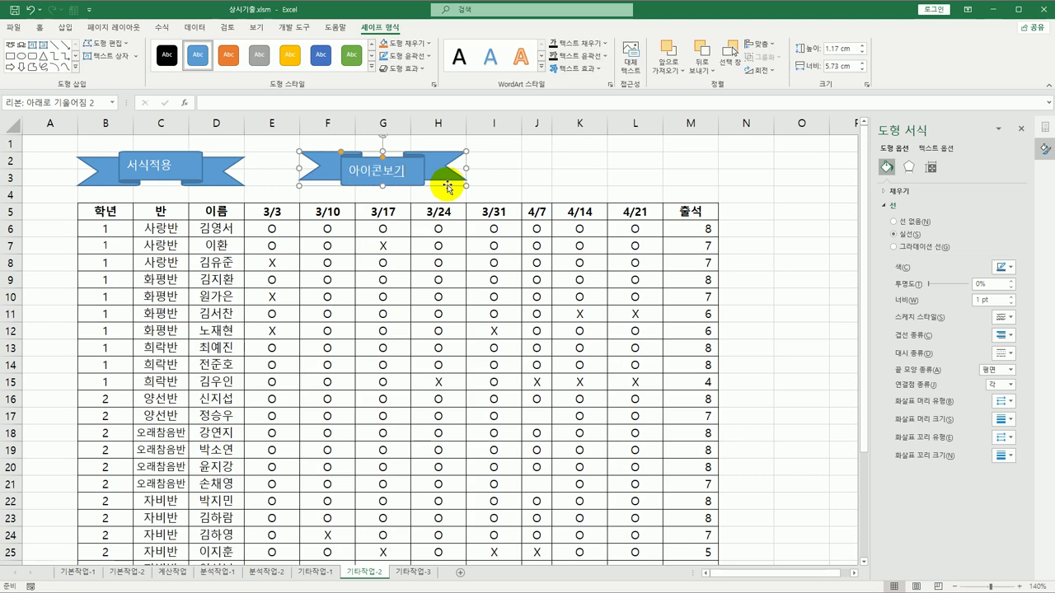
Assign a new macro named 아이콘보기 to the 아이콘보기 ribbon and start recording it in the current workbook (현재 통합 문서)
{"action": "left_click", "coordinate": [425, 168]}
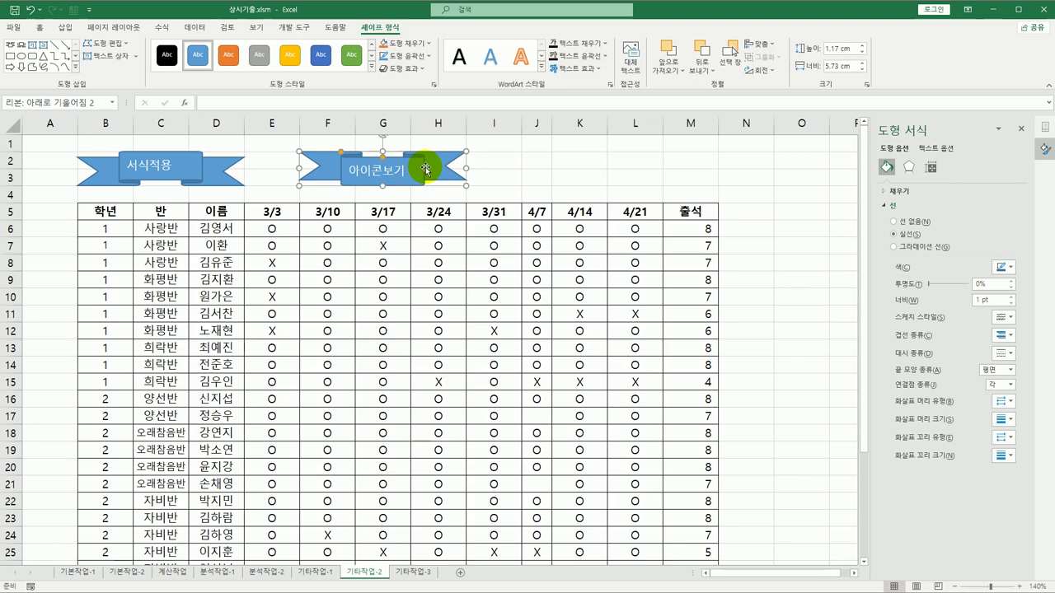
{"action": "right_click", "coordinate": [426, 168]}
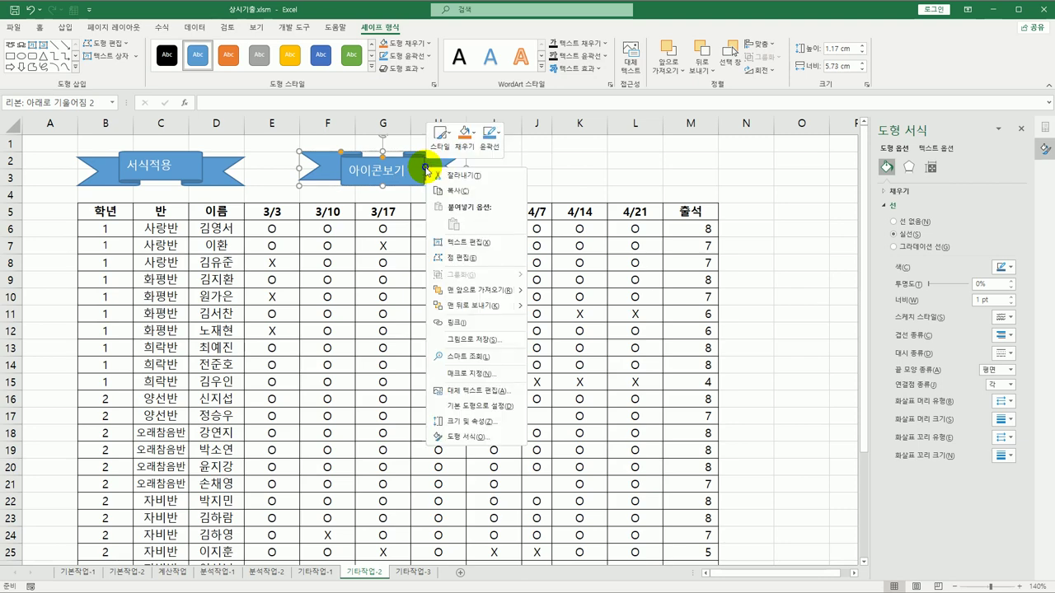
{"action": "left_click", "coordinate": [480, 375]}
{"action": "type", "text": "아이콘보기"}
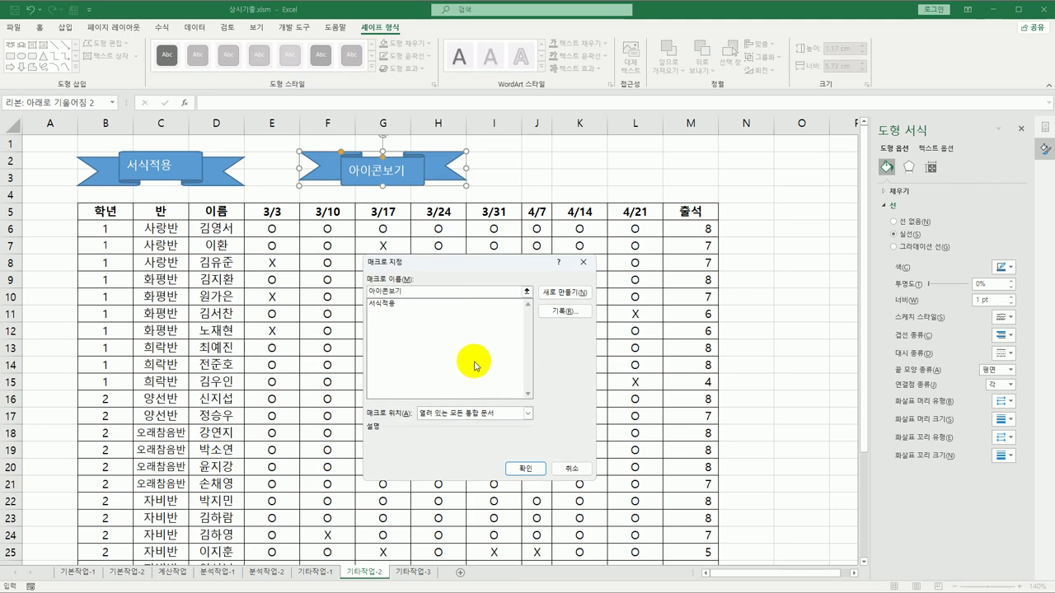
{"action": "left_click", "coordinate": [569, 312]}
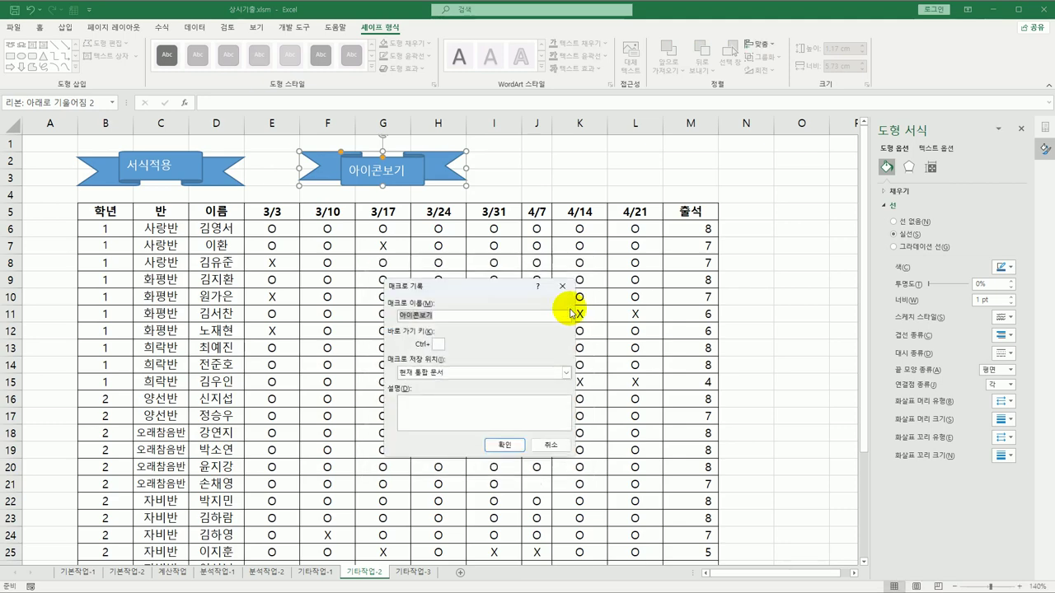
{"action": "left_click_drag", "start_coordinate": [475, 287], "coordinate": [380, 214]}
{"action": "left_click", "coordinate": [402, 368]}
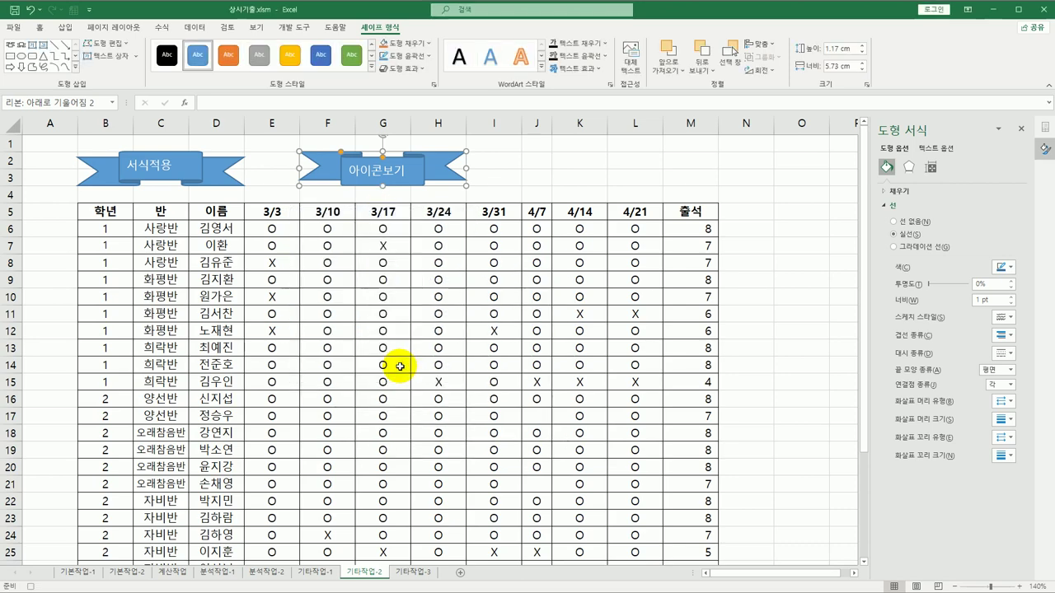
Start a new conditional formatting rule for the 출석 values in M6:M33
{"action": "left_click", "coordinate": [682, 230]}
{"action": "left_click_drag", "start_coordinate": [681, 231], "coordinate": [695, 541]}
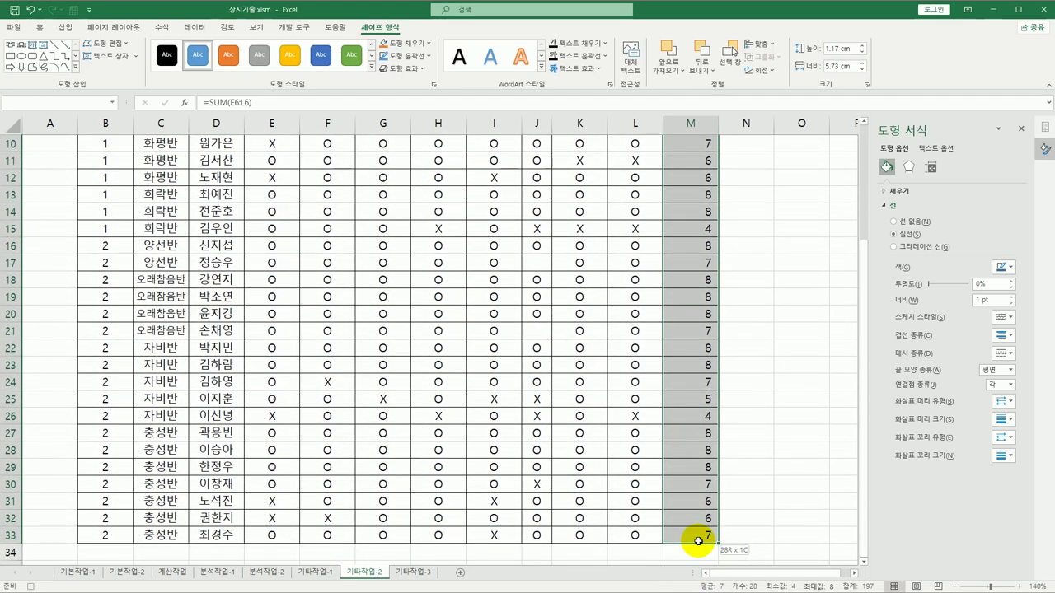
{"action": "scroll", "coordinate": [445, 328], "scroll_direction": "up", "scroll_amount": 3}
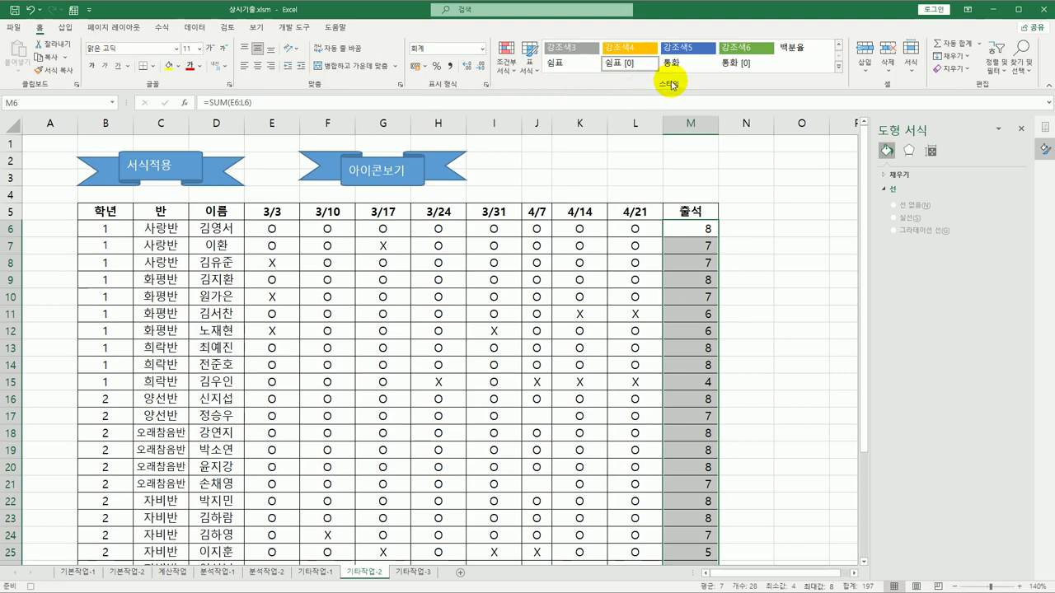
{"action": "left_click", "coordinate": [503, 58]}
{"action": "left_click", "coordinate": [537, 219]}
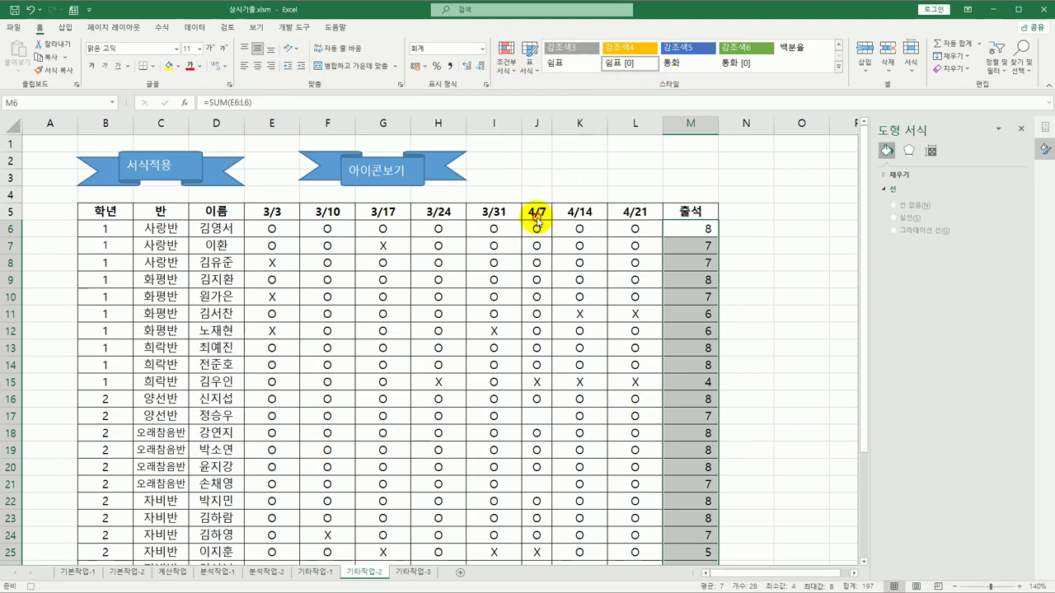
{"action": "left_click_drag", "start_coordinate": [357, 225], "coordinate": [373, 116]}
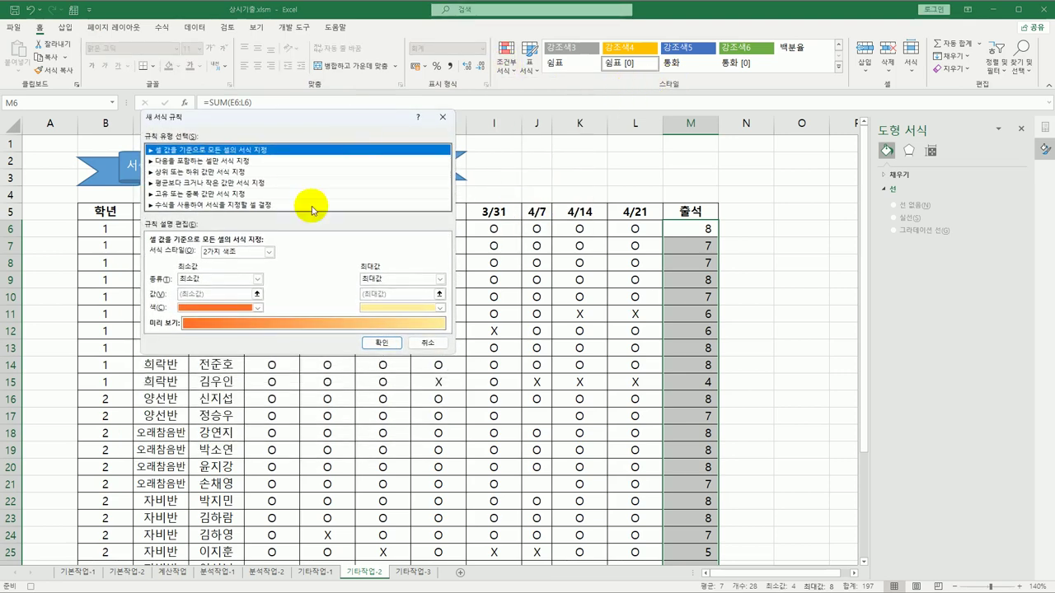
Set the rule's format style to icon set (아이콘 집합) with the five black-and-white quarter-filled circles
{"action": "left_click", "coordinate": [270, 252]}
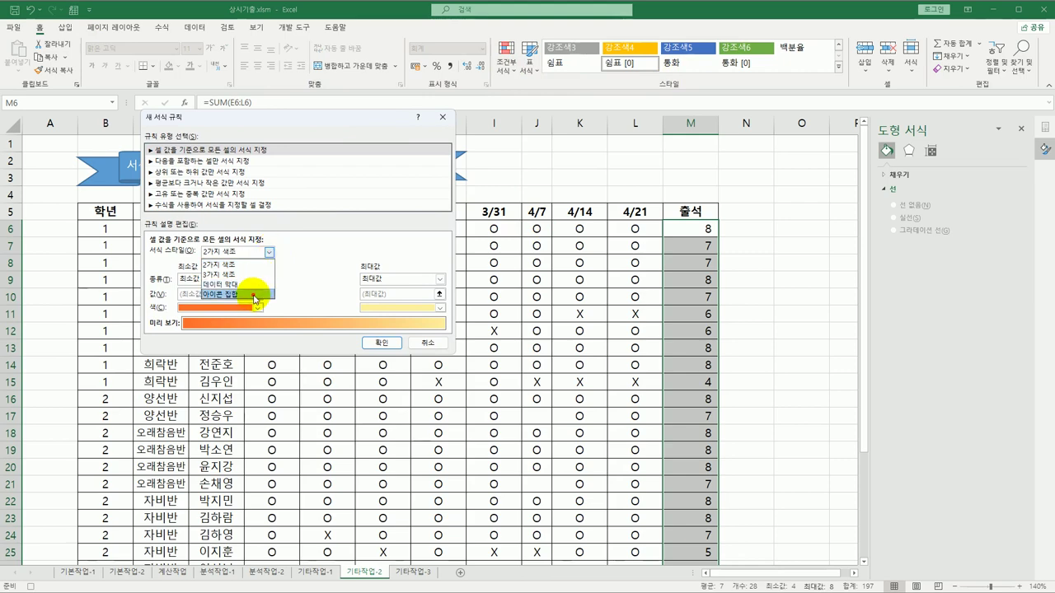
{"action": "left_click", "coordinate": [247, 294]}
{"action": "left_click", "coordinate": [278, 270]}
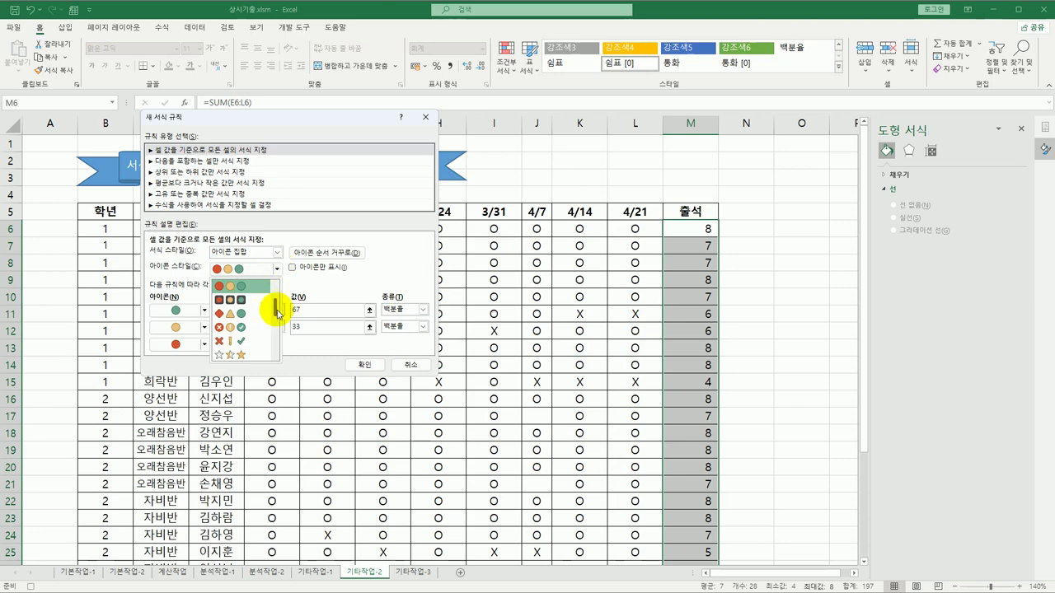
{"action": "left_click_drag", "start_coordinate": [278, 302], "coordinate": [277, 337]}
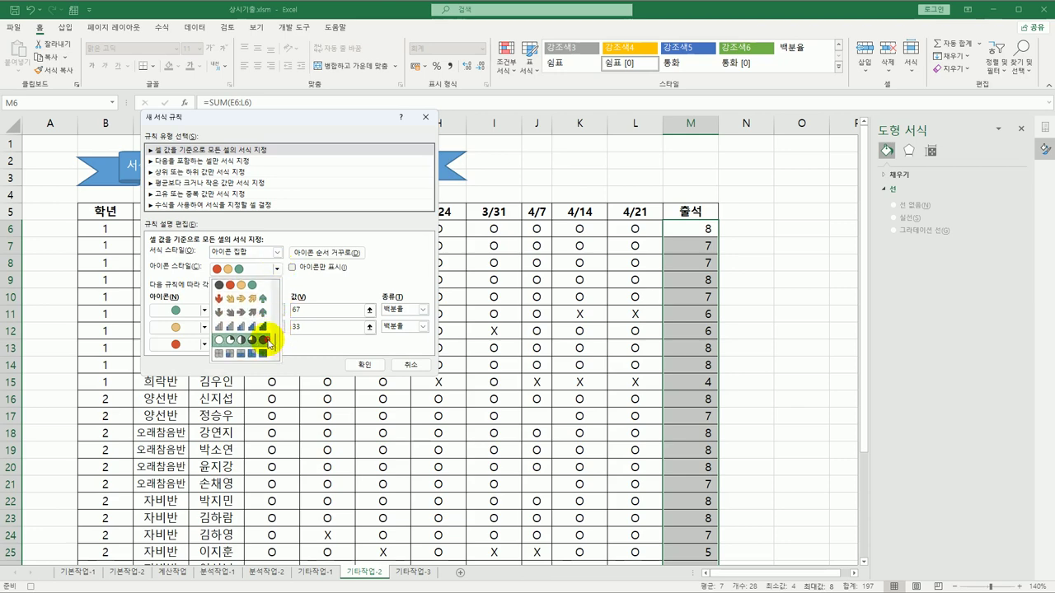
{"action": "left_click", "coordinate": [266, 342]}
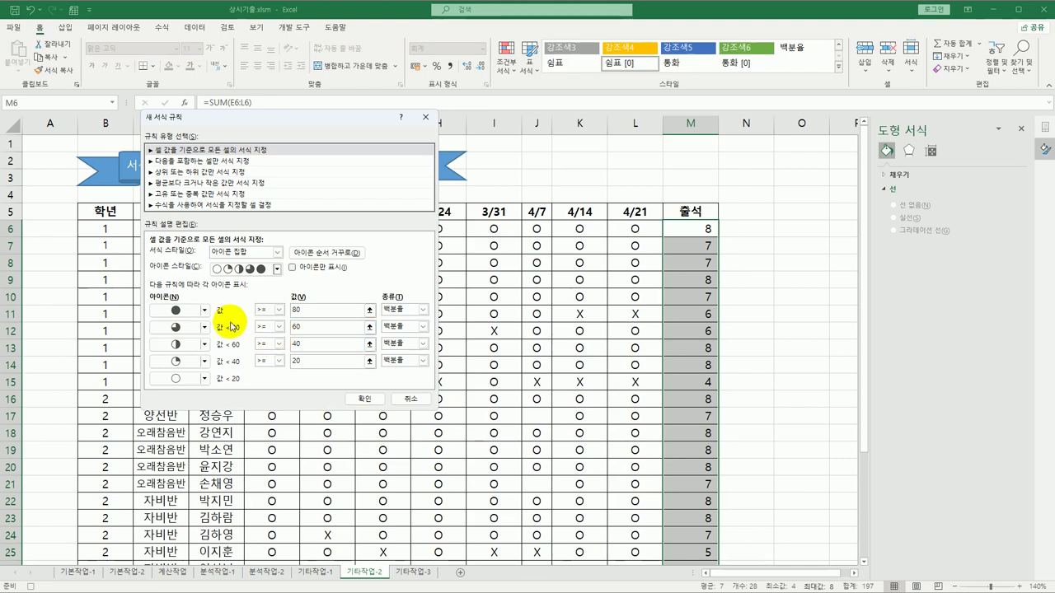
Set the icon rule's first threshold to 90 and its second to 70 percent, and apply the rule
{"action": "left_click_drag", "start_coordinate": [315, 312], "coordinate": [287, 310]}
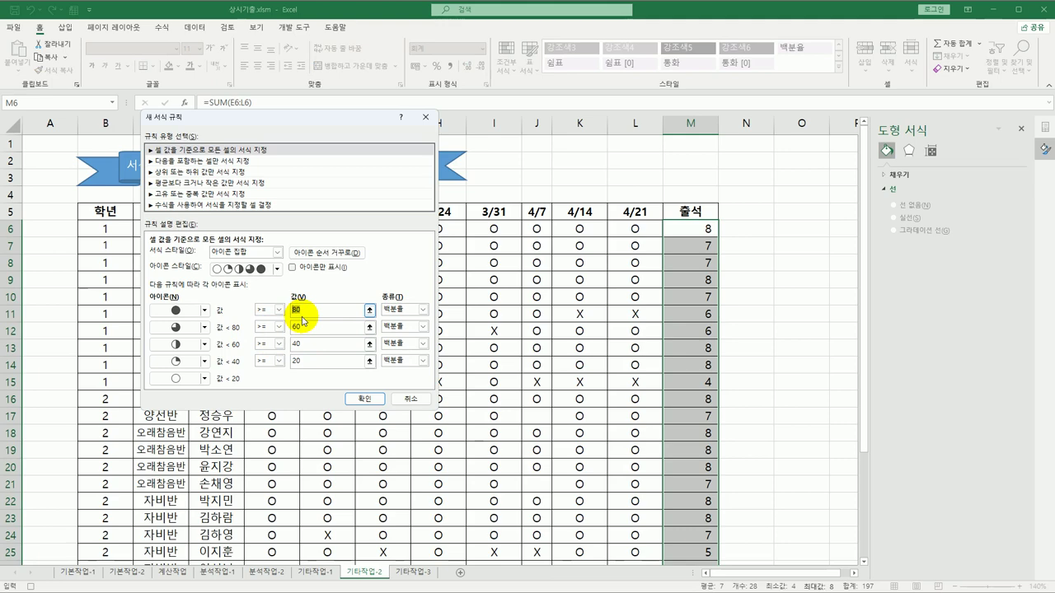
{"action": "type", "text": "90"}
{"action": "left_click", "coordinate": [317, 330]}
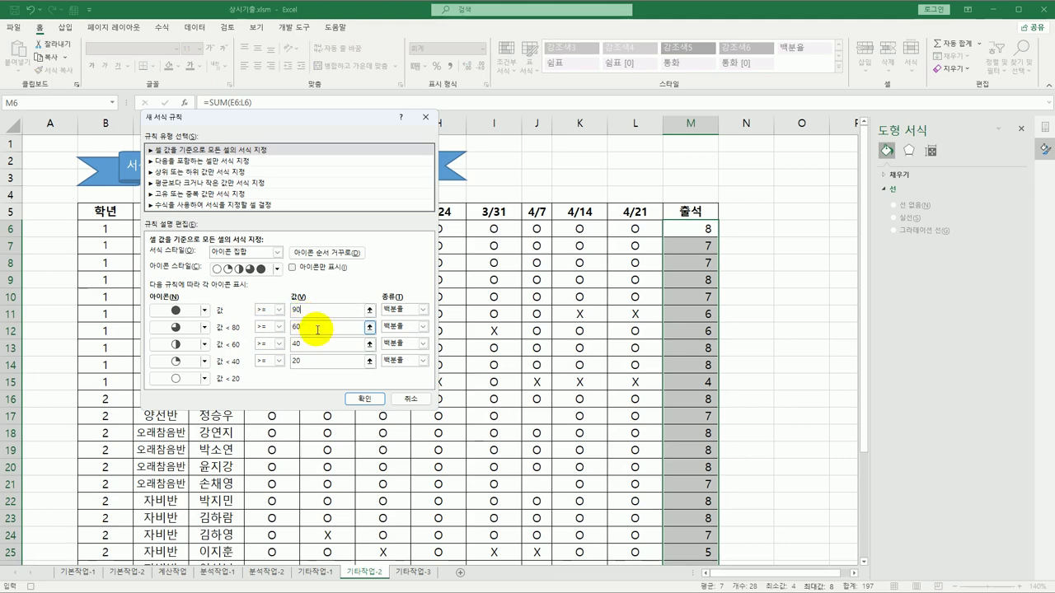
{"action": "left_click_drag", "start_coordinate": [317, 329], "coordinate": [288, 330]}
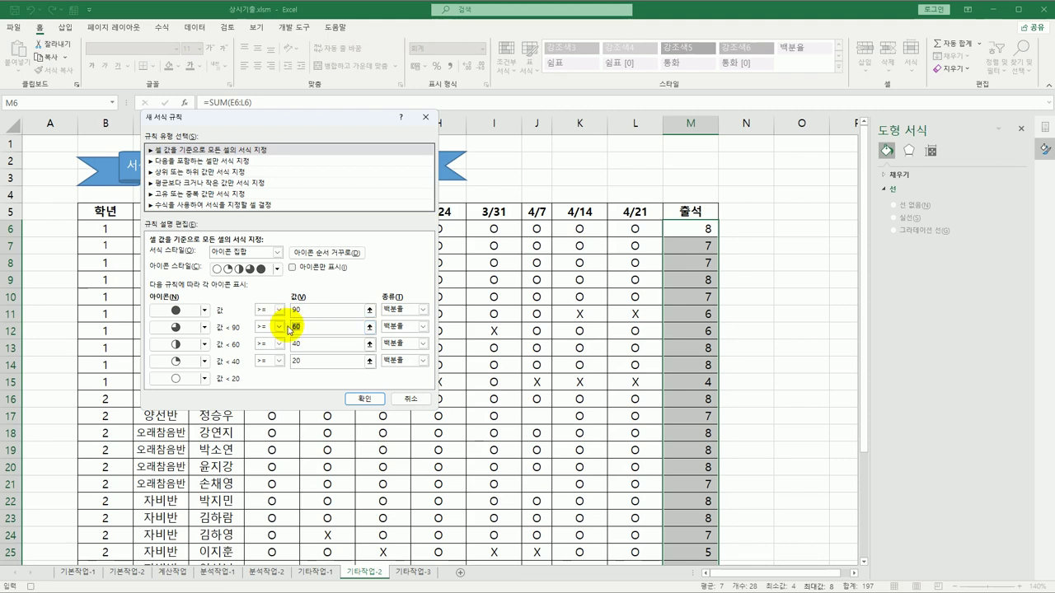
{"action": "type", "text": "70"}
{"action": "left_click", "coordinate": [309, 362]}
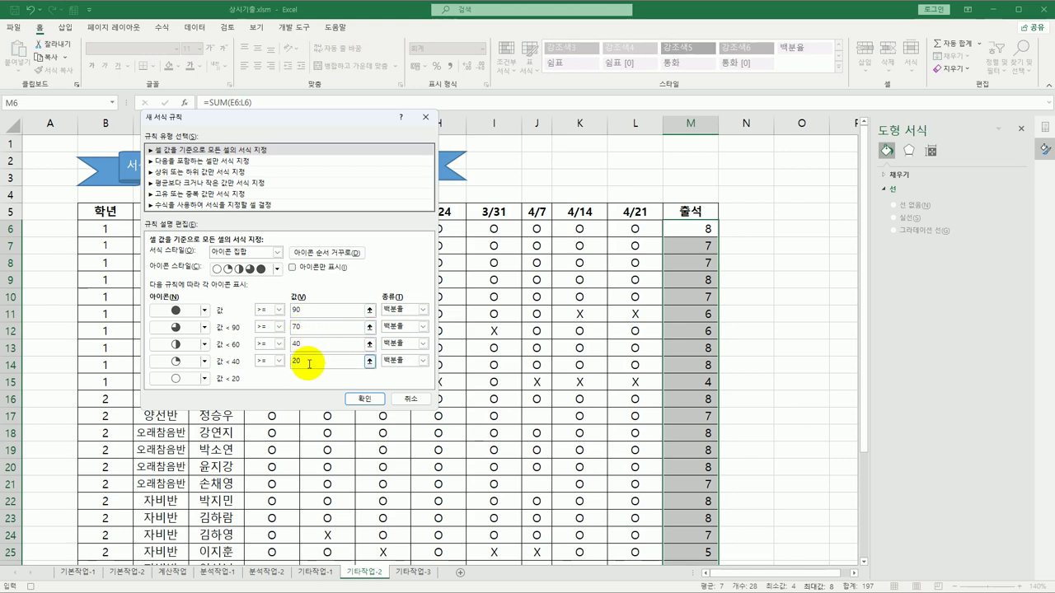
{"action": "left_click", "coordinate": [364, 399]}
Select cell M6 and stop recording the 아이콘보기 macro
{"action": "left_click", "coordinate": [696, 232]}
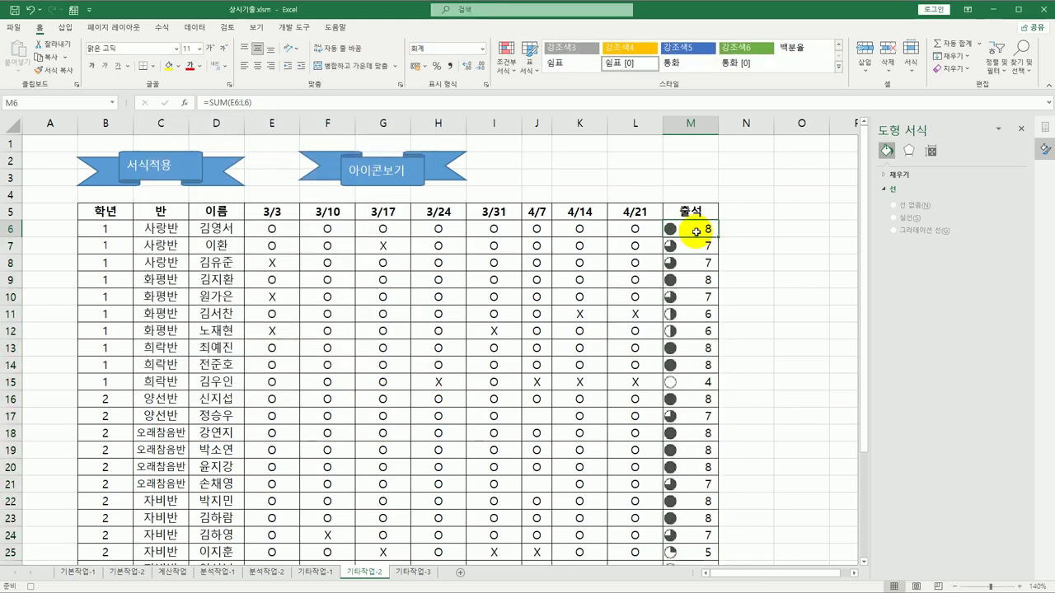
{"action": "left_click", "coordinate": [294, 27]}
{"action": "left_click", "coordinate": [81, 45]}
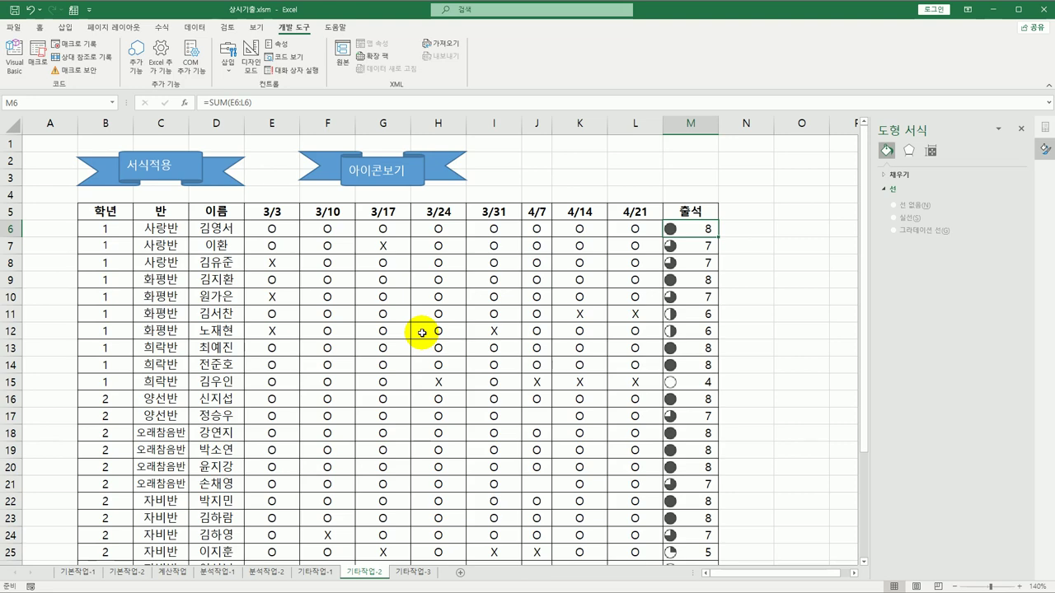
On the 기타작업-3 sheet, turn on design mode and open the click event procedure of the 대출등록 button
{"action": "left_click", "coordinate": [413, 572]}
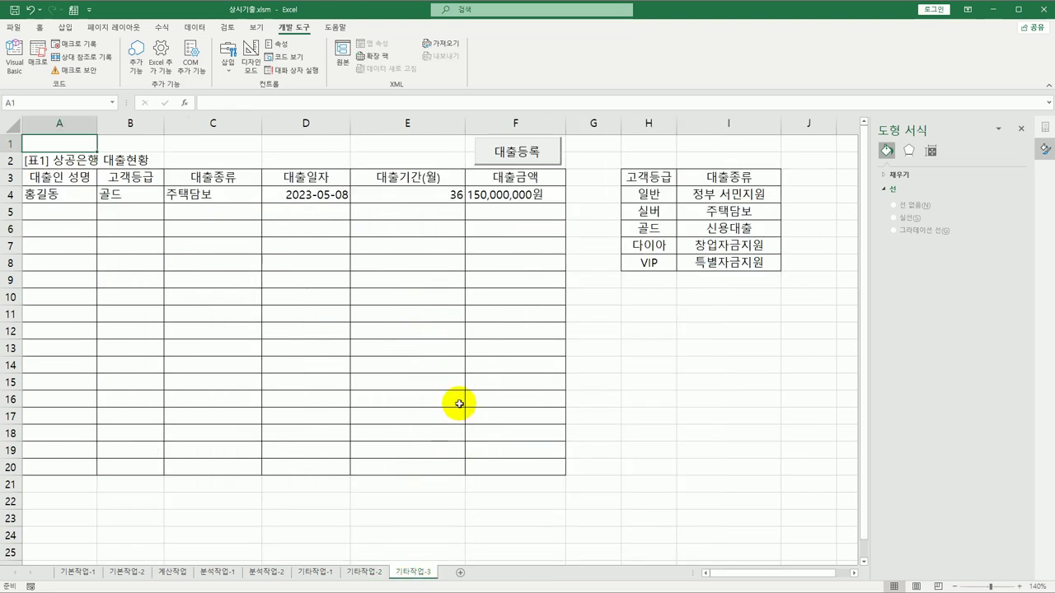
{"action": "left_click", "coordinate": [1020, 129]}
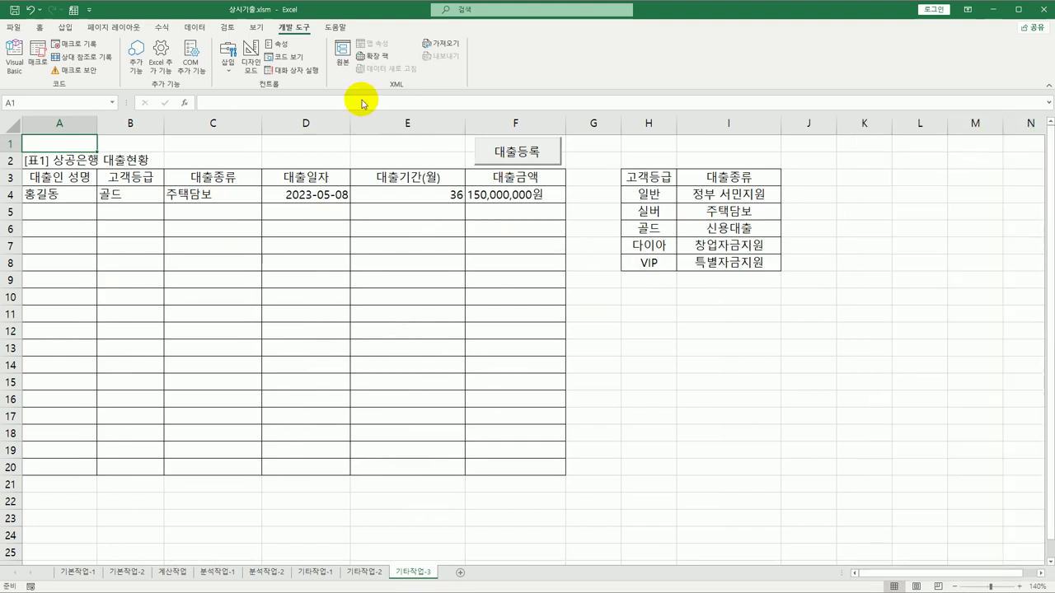
{"action": "left_click", "coordinate": [253, 62]}
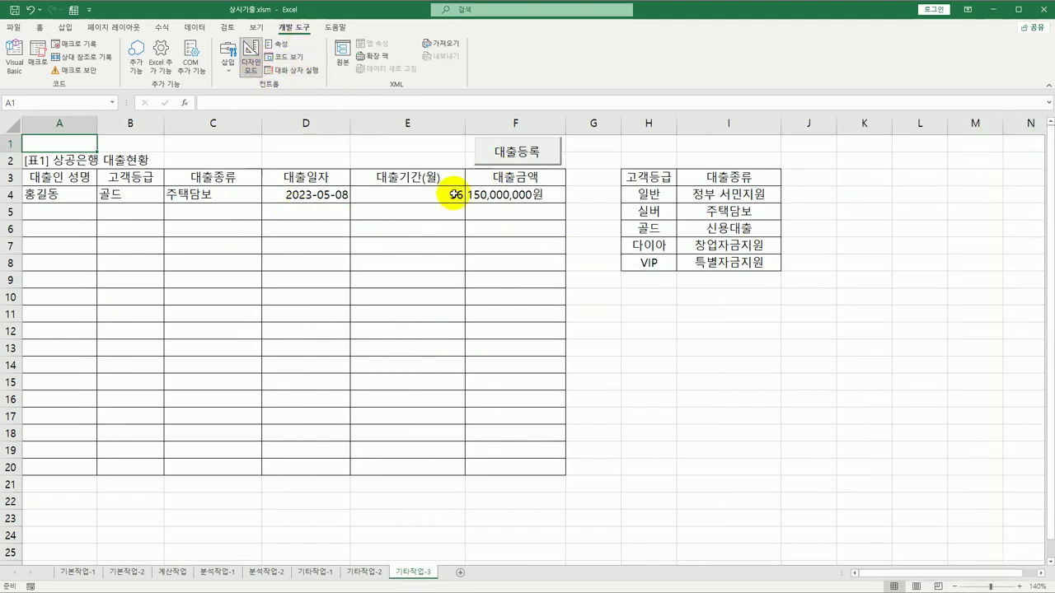
{"action": "left_click", "coordinate": [497, 156]}
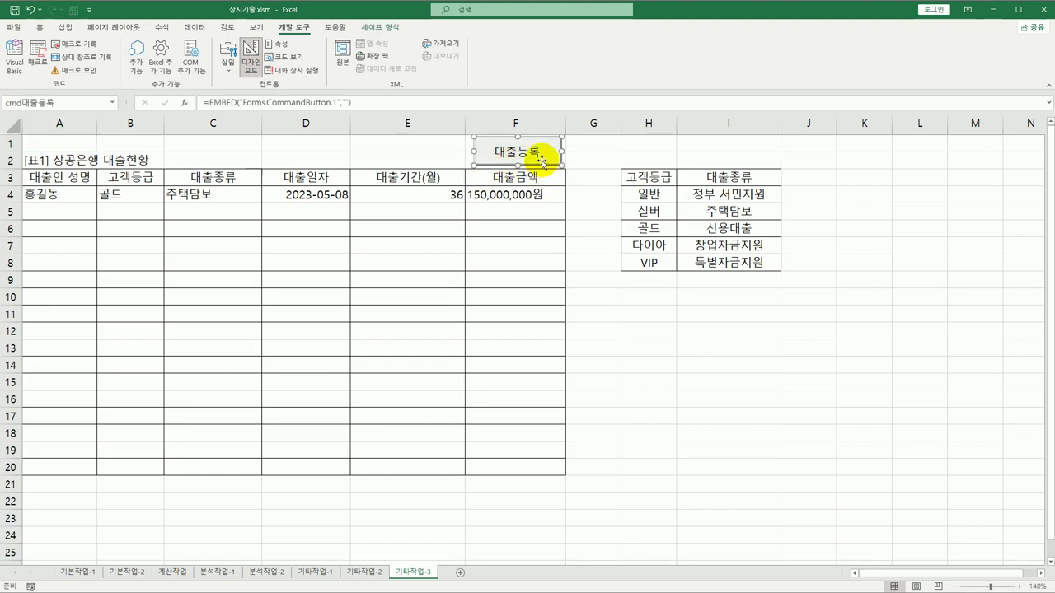
{"action": "double_click", "coordinate": [542, 162]}
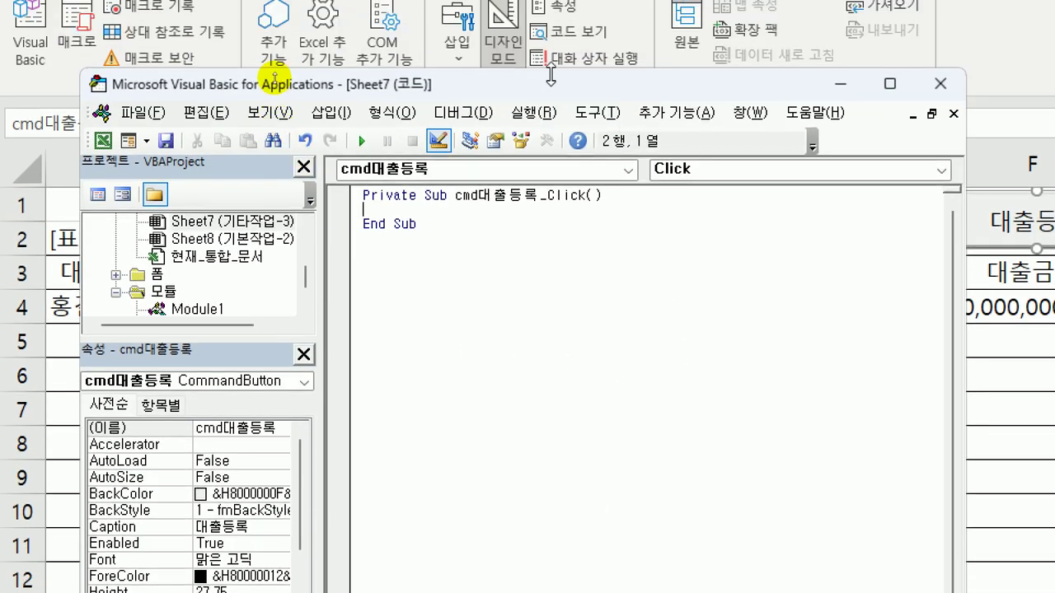
Make the button's click procedure open the loan form with the code 대출등록.Show
{"action": "left_click_drag", "start_coordinate": [551, 78], "coordinate": [508, 76]}
{"action": "key", "text": "Tab"}
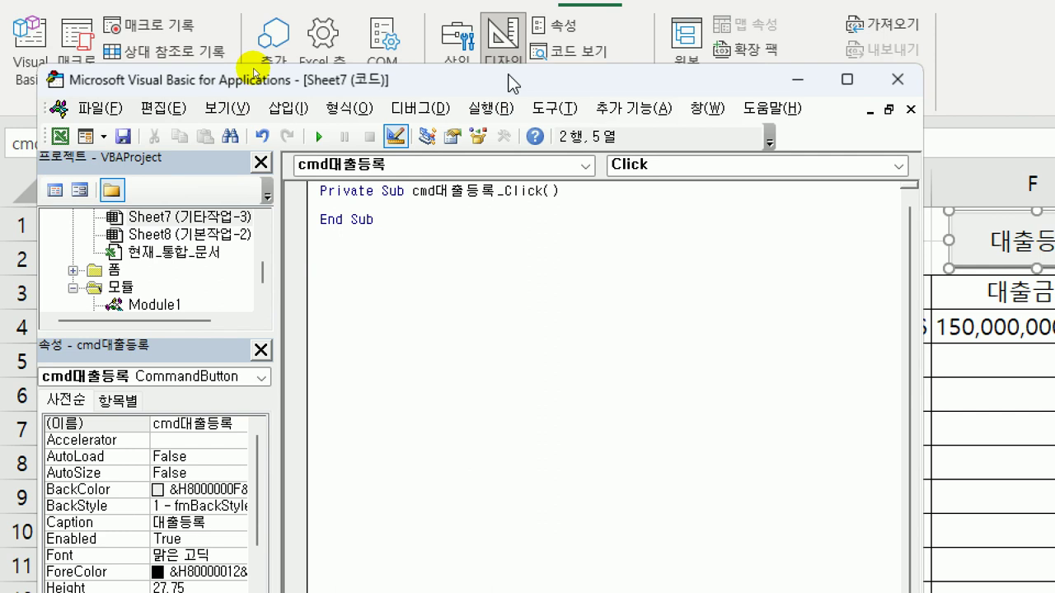
{"action": "type", "text": "대출등록.sh"}
{"action": "key", "text": "Tab"}
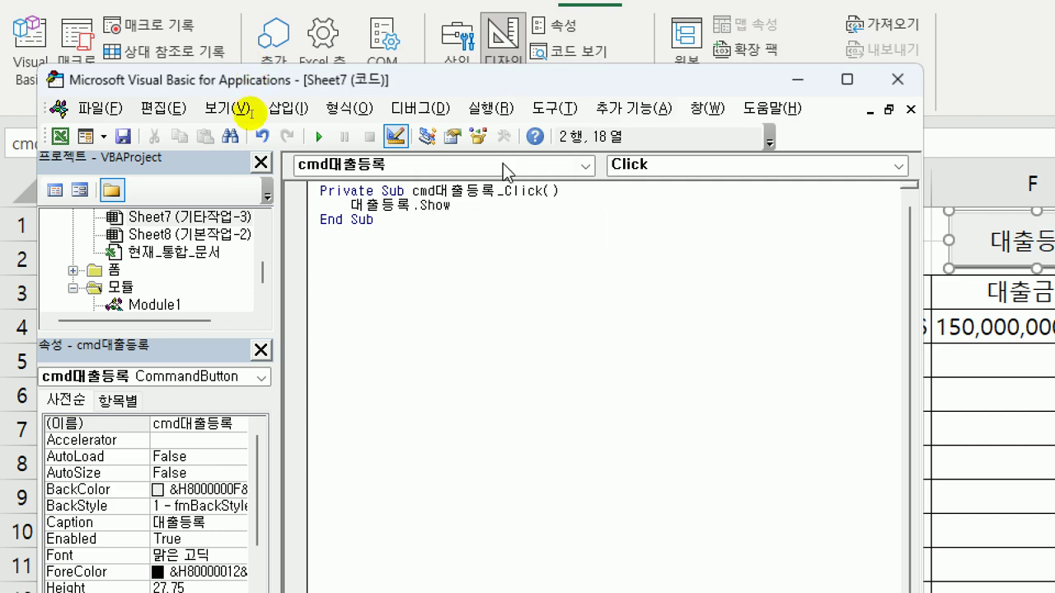
{"action": "left_click", "coordinate": [484, 246]}
Open the 대출등록 form's code and create its UserForm_Initialize procedure
{"action": "double_click", "coordinate": [93, 273]}
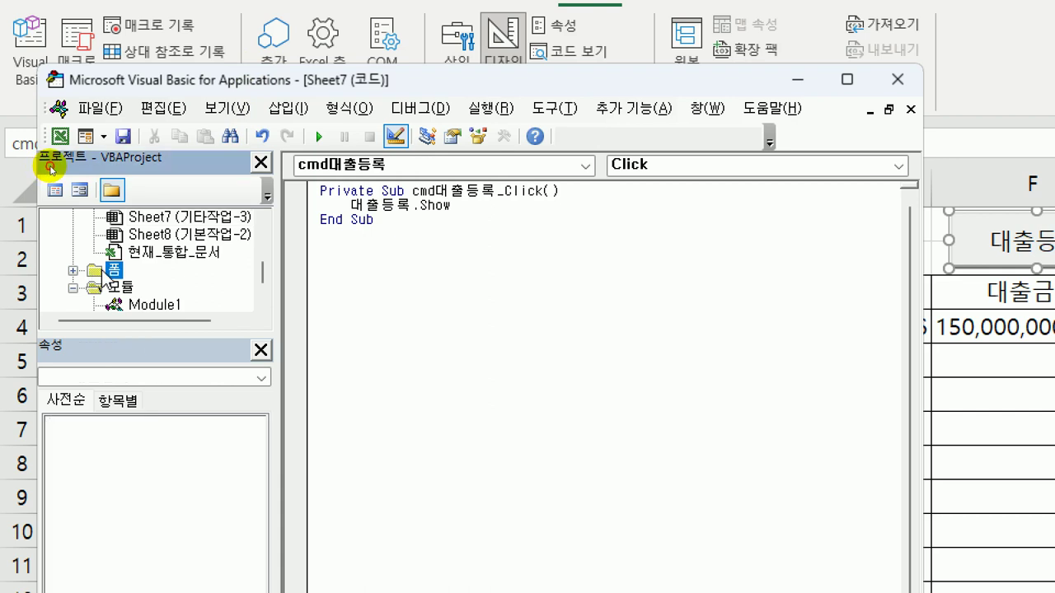
{"action": "left_click", "coordinate": [157, 289]}
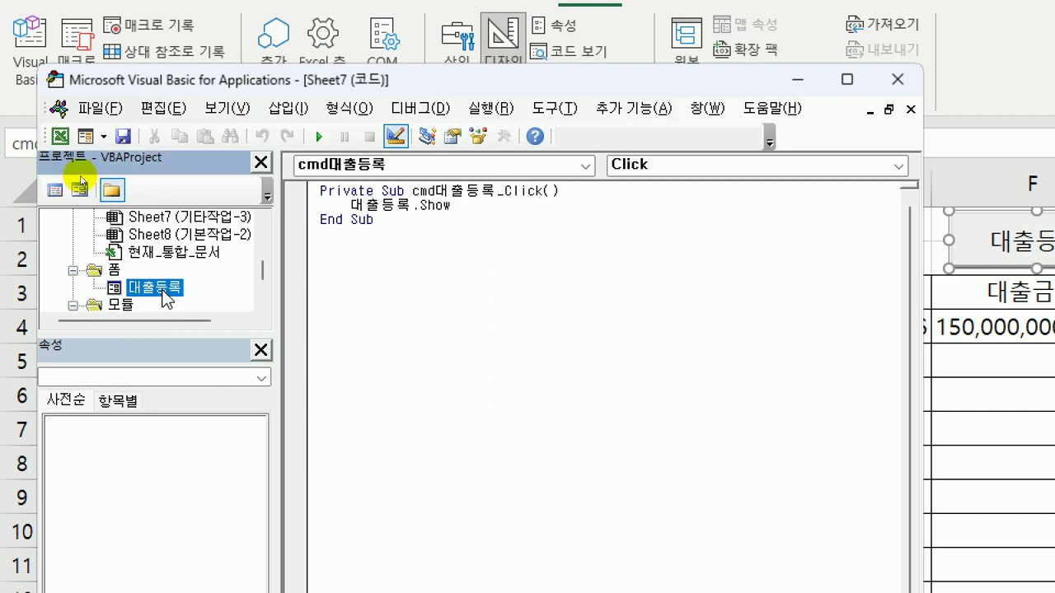
{"action": "double_click", "coordinate": [165, 288]}
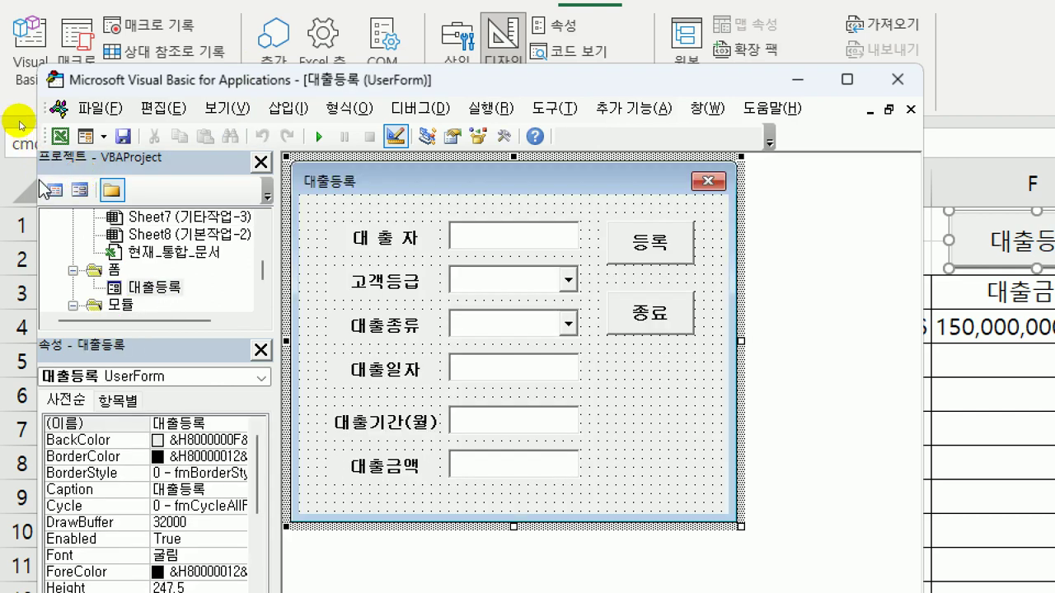
{"action": "left_click", "coordinate": [54, 190]}
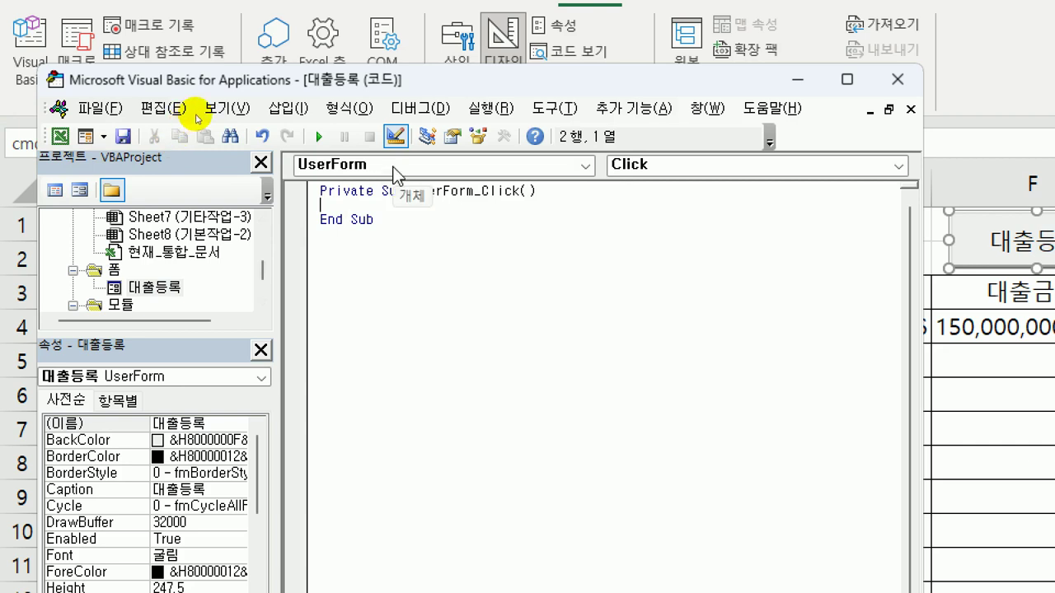
{"action": "left_click", "coordinate": [634, 165]}
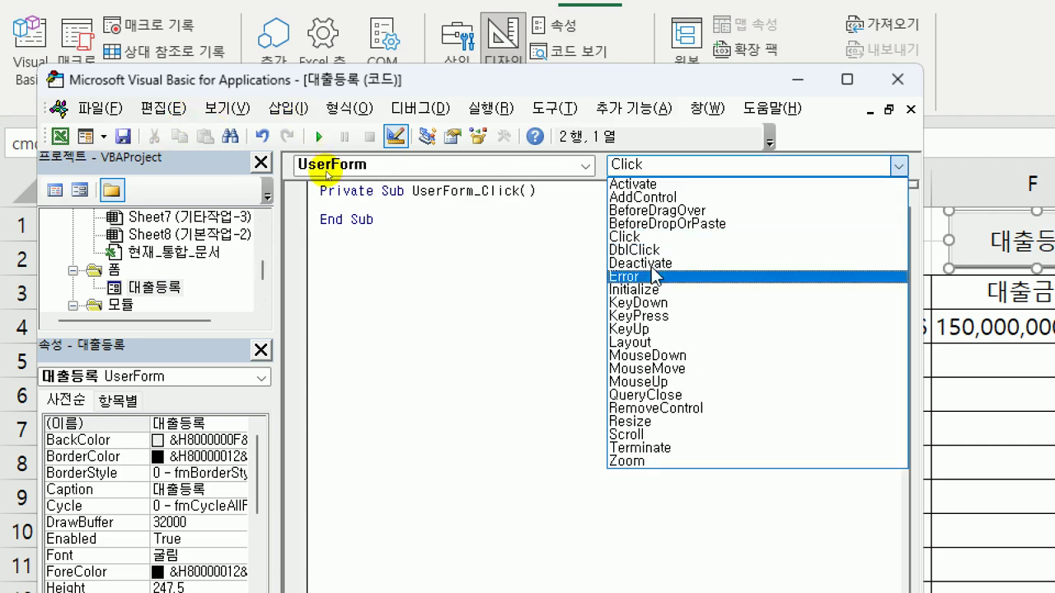
{"action": "left_click", "coordinate": [657, 295]}
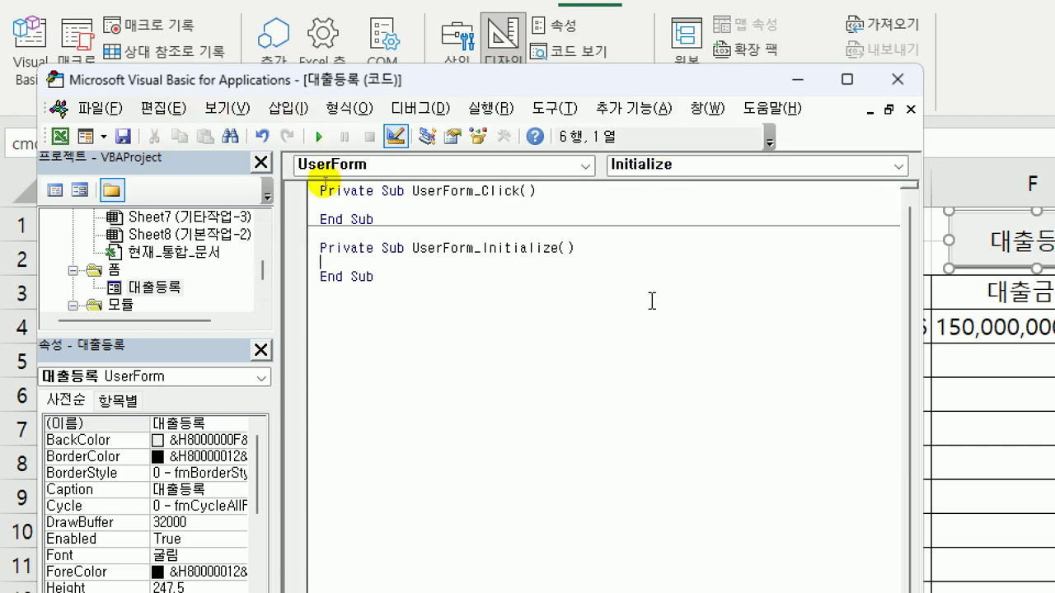
In UserForm_Initialize, fill the customer grade combo box with the code cmb고객등급.RowSource = "H4:H7"
{"action": "key", "text": "Tab"}
{"action": "type", "text": "cmb고객등록"}
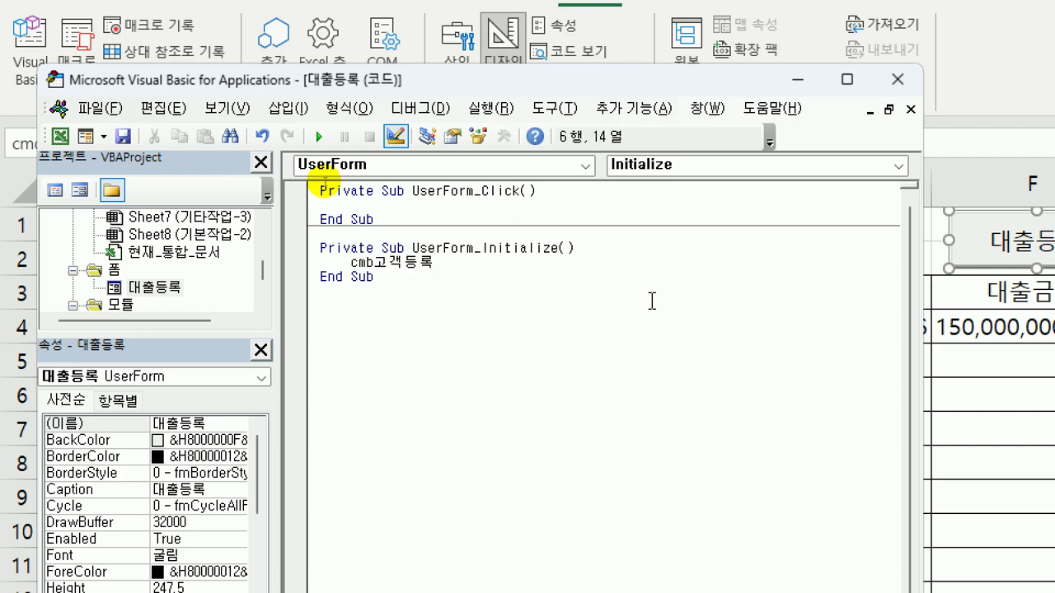
{"action": "type", "text": "."}
{"action": "key", "text": "BackSpace"}
{"action": "key", "text": "BackSpace"}
{"action": "type", "text": "고.row"}
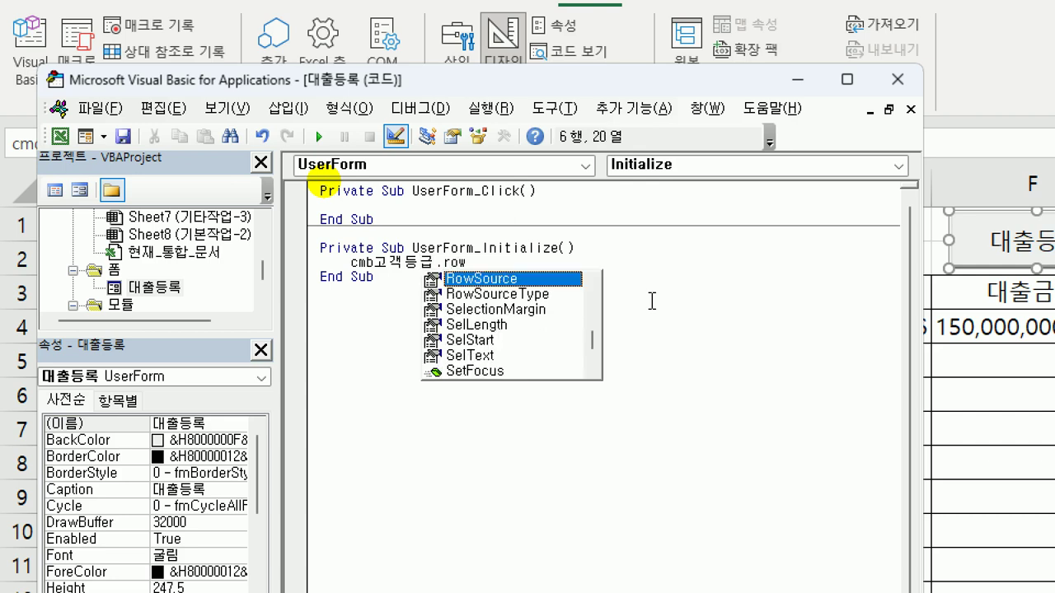
{"action": "type", "text": "Source =\""}
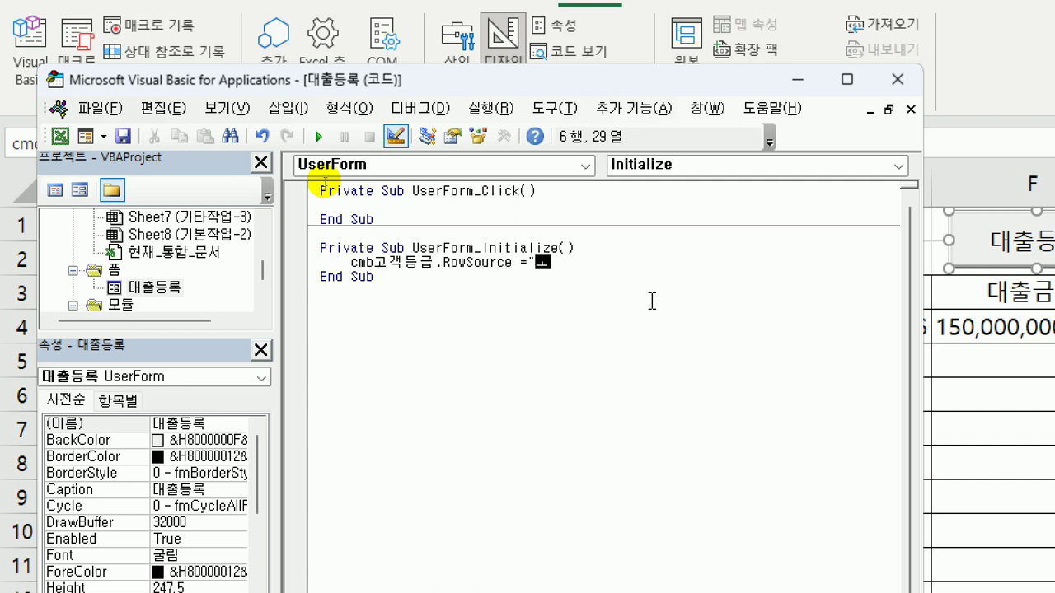
{"action": "type", "text": "H4:H7\""}
{"action": "key", "text": "Return"}
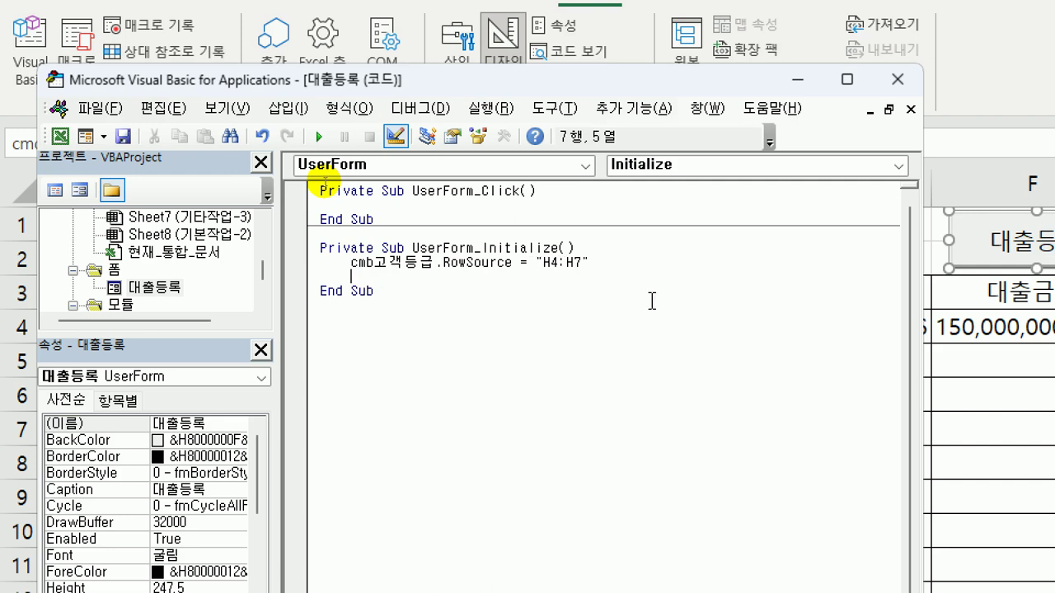
Add the line cmb대출종류.RowSource = "I4:I7" to fill the loan type combo box
{"action": "type", "text": "cmb대출종류.rowSource"}
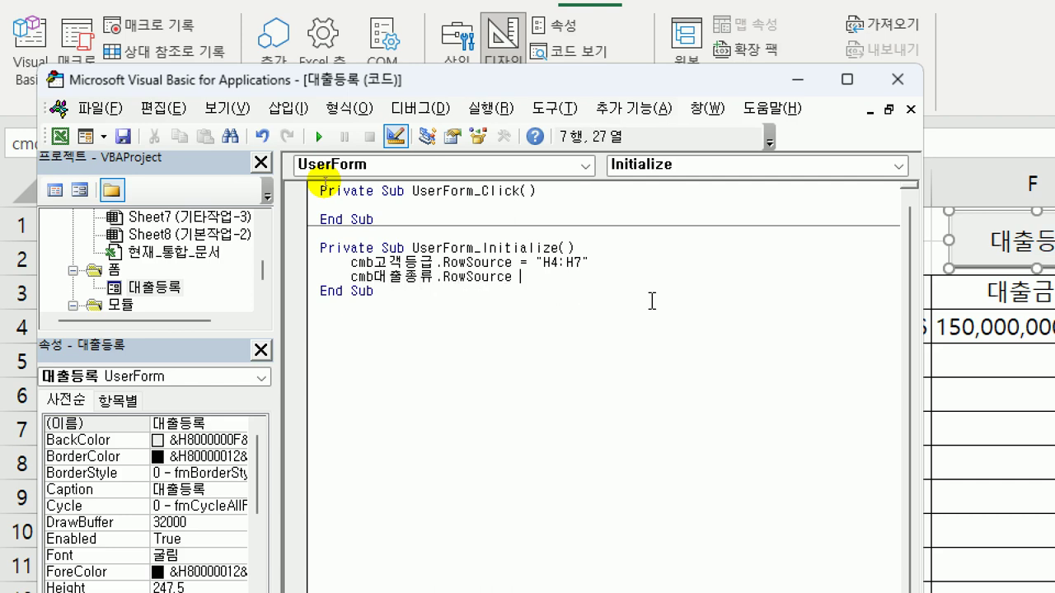
{"action": "type", "text": " = \"I4:I7\""}
{"action": "left_click", "coordinate": [644, 370]}
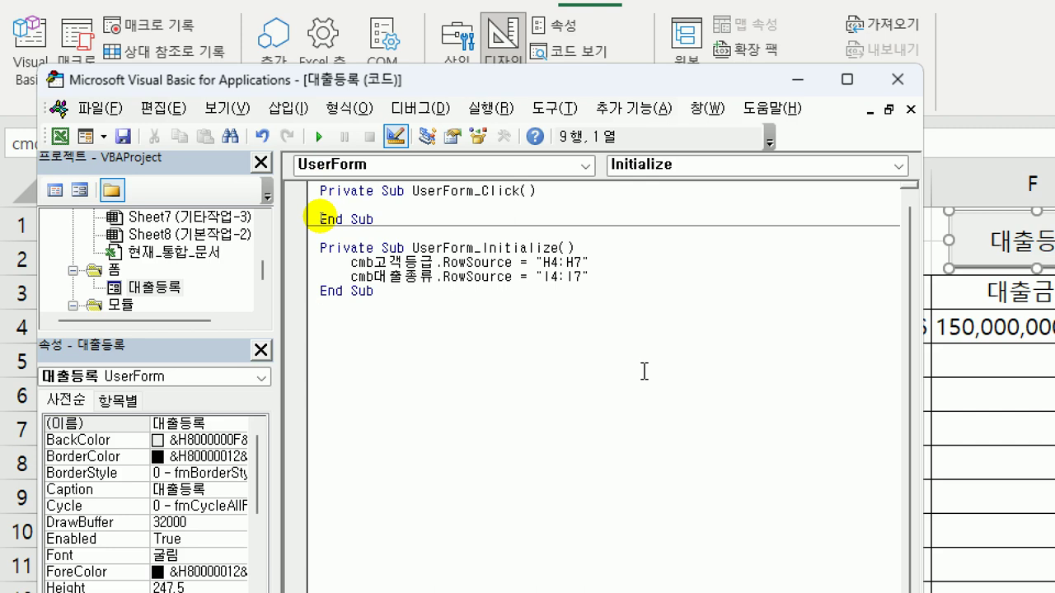
Create the click event procedure for the 등록 button on the 대출등록 form
{"action": "double_click", "coordinate": [154, 287]}
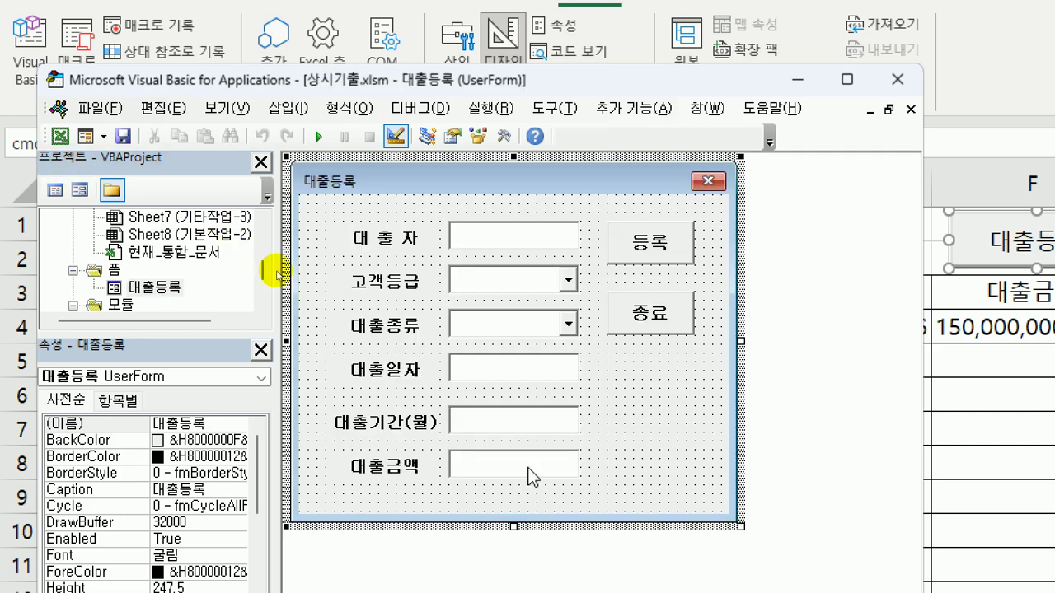
{"action": "left_click", "coordinate": [655, 256]}
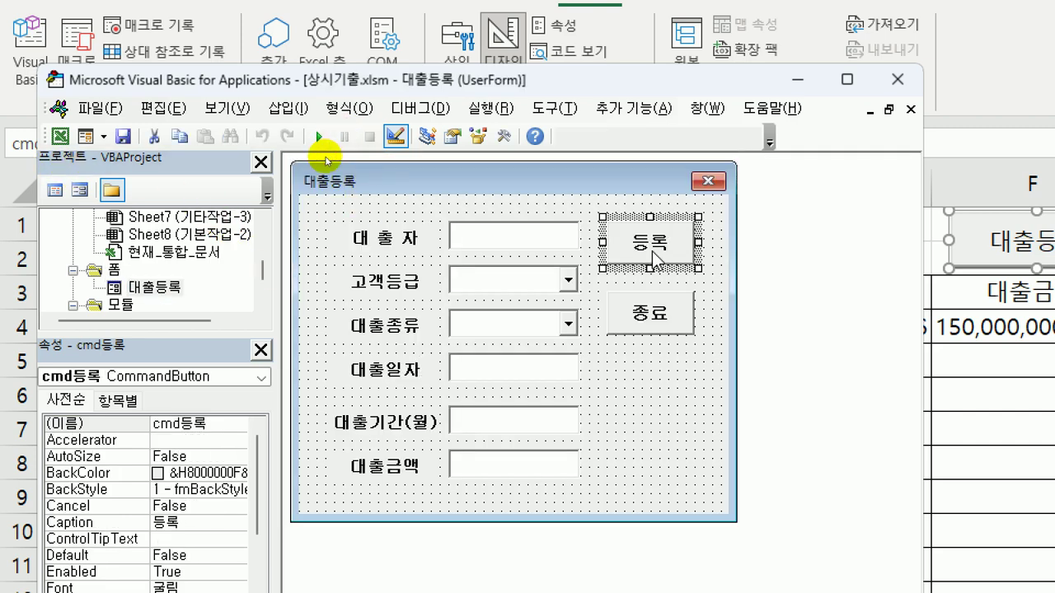
{"action": "double_click", "coordinate": [651, 257]}
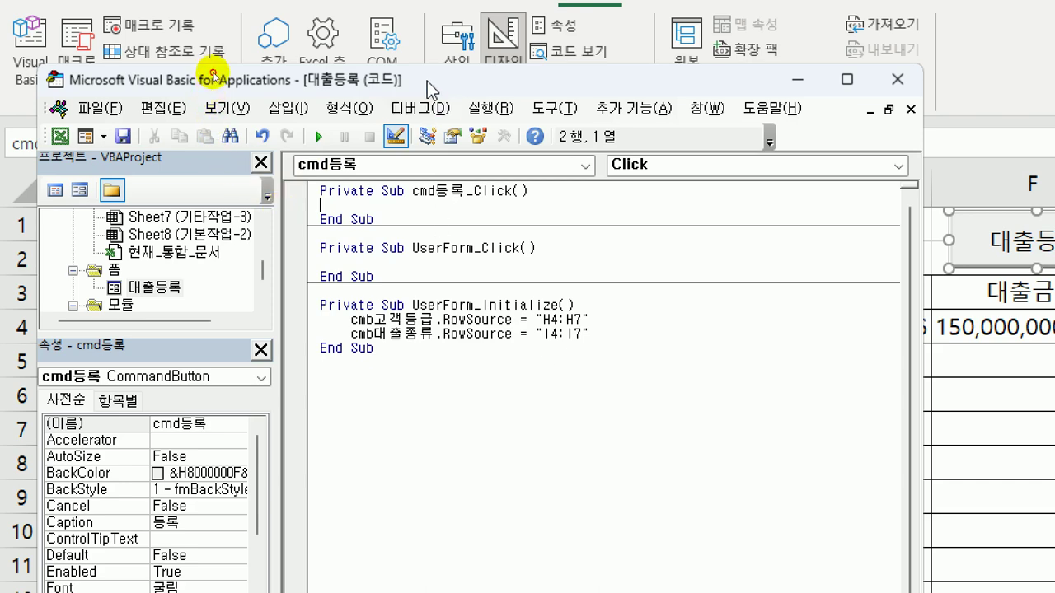
In the 등록 button's click procedure, add the row counter line i = Range("A3").CurrentRegion.Rows.Count + 2
{"action": "left_click_drag", "start_coordinate": [427, 81], "coordinate": [440, 281]}
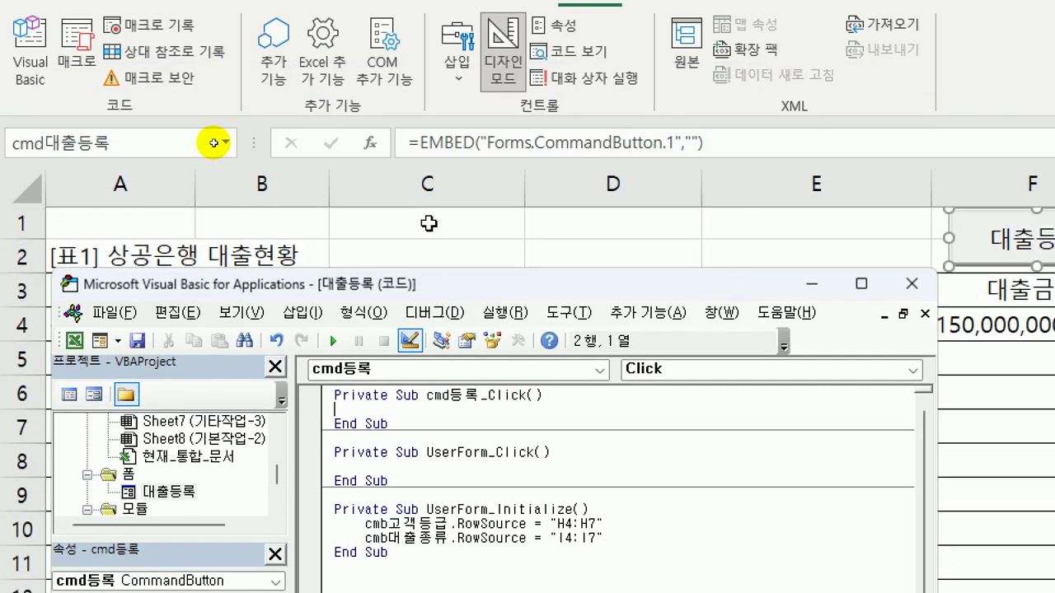
{"action": "left_click_drag", "start_coordinate": [386, 304], "coordinate": [381, 395]}
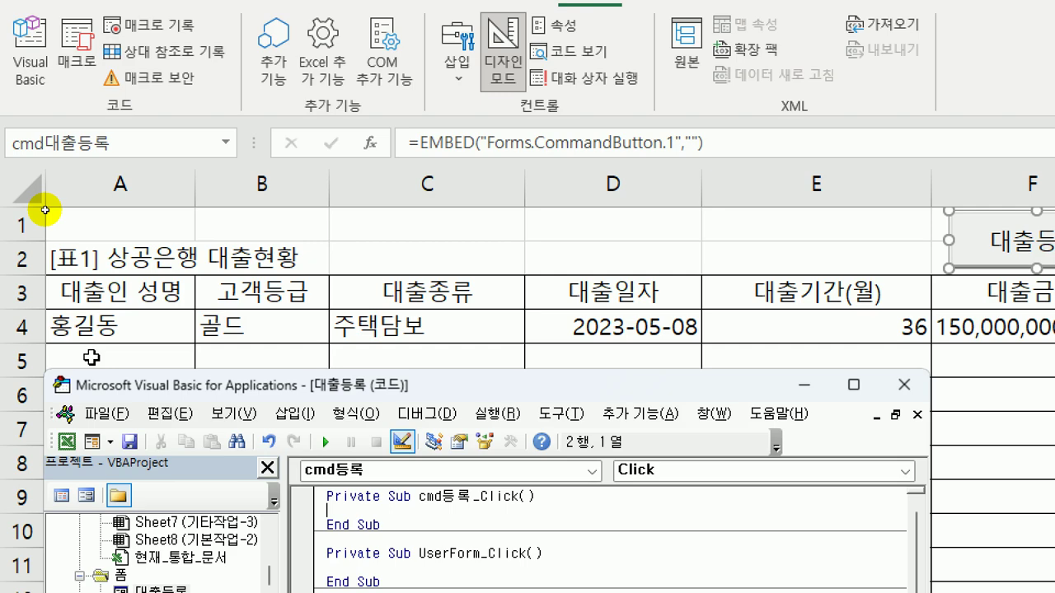
{"action": "left_click_drag", "start_coordinate": [305, 385], "coordinate": [317, 134]}
{"action": "key", "text": "Tab"}
{"action": "type", "text": "i"}
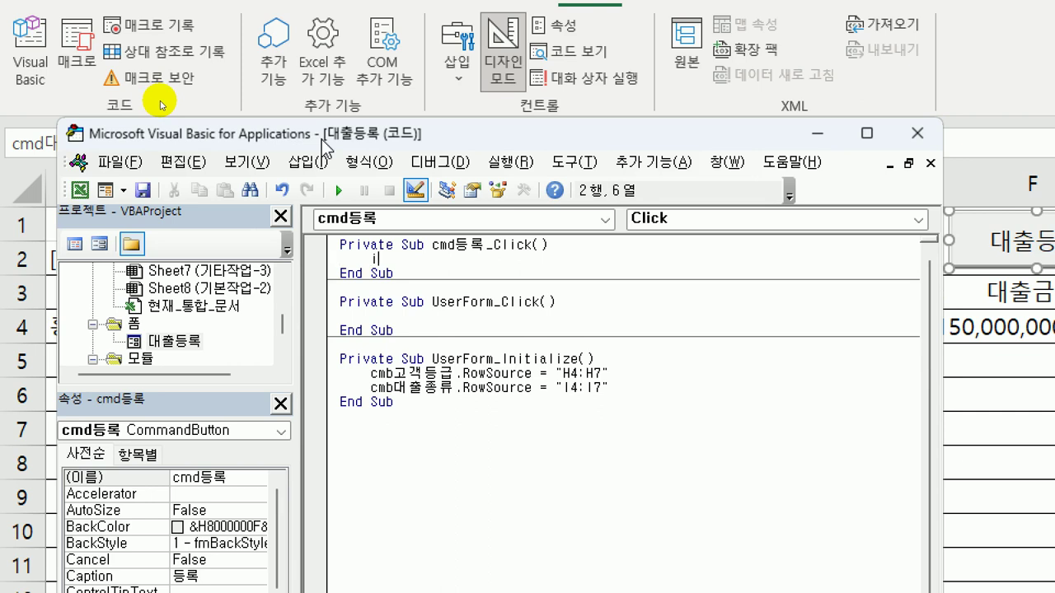
{"action": "type", "text": " = range(\"A2"}
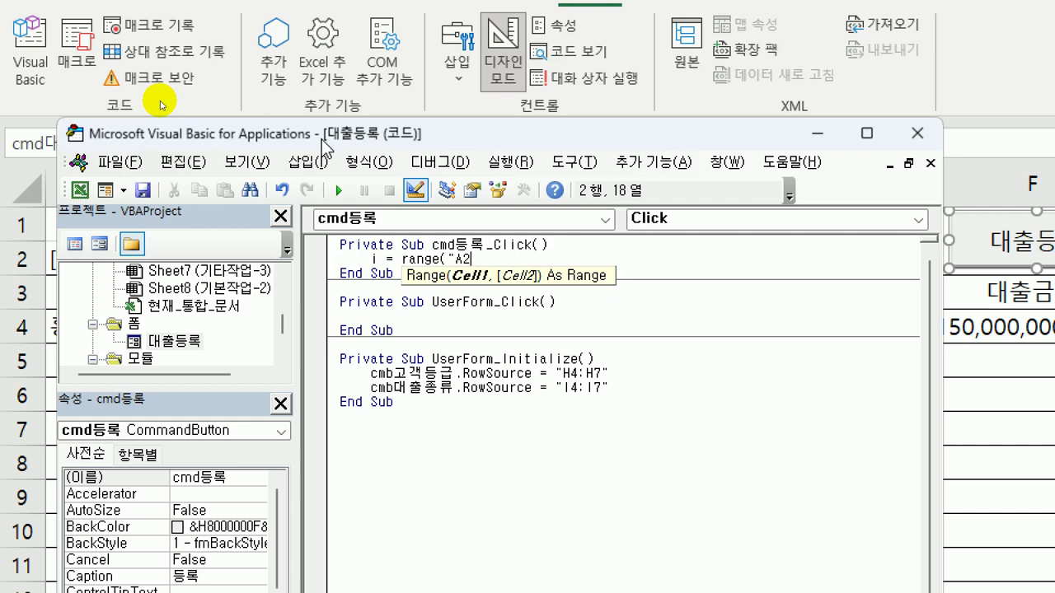
{"action": "key", "text": "BackSpace"}
{"action": "type", "text": "3\").cu"}
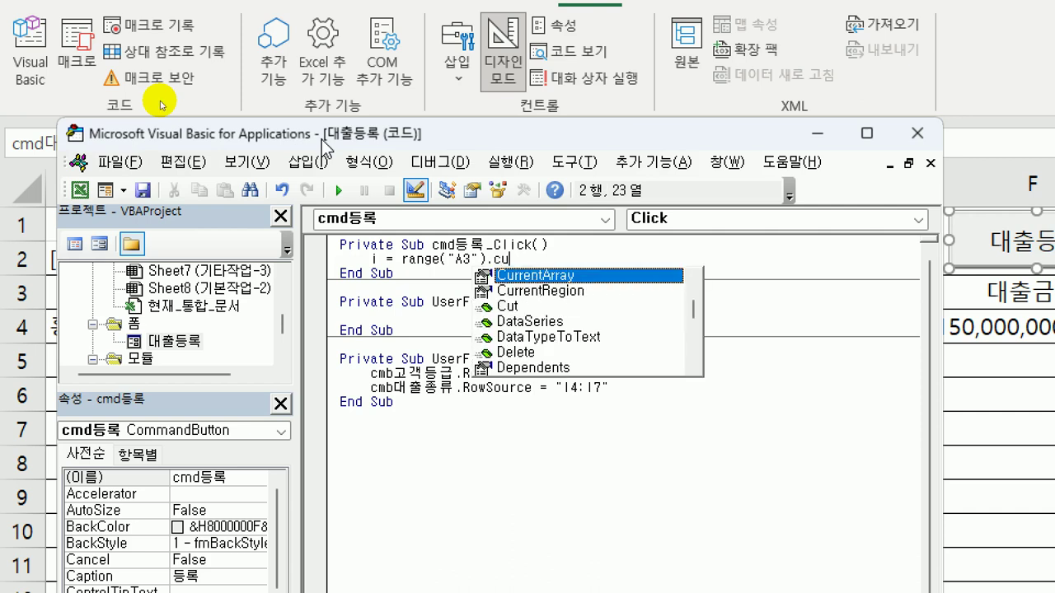
{"action": "key", "text": "Down"}
{"action": "key", "text": "Tab"}
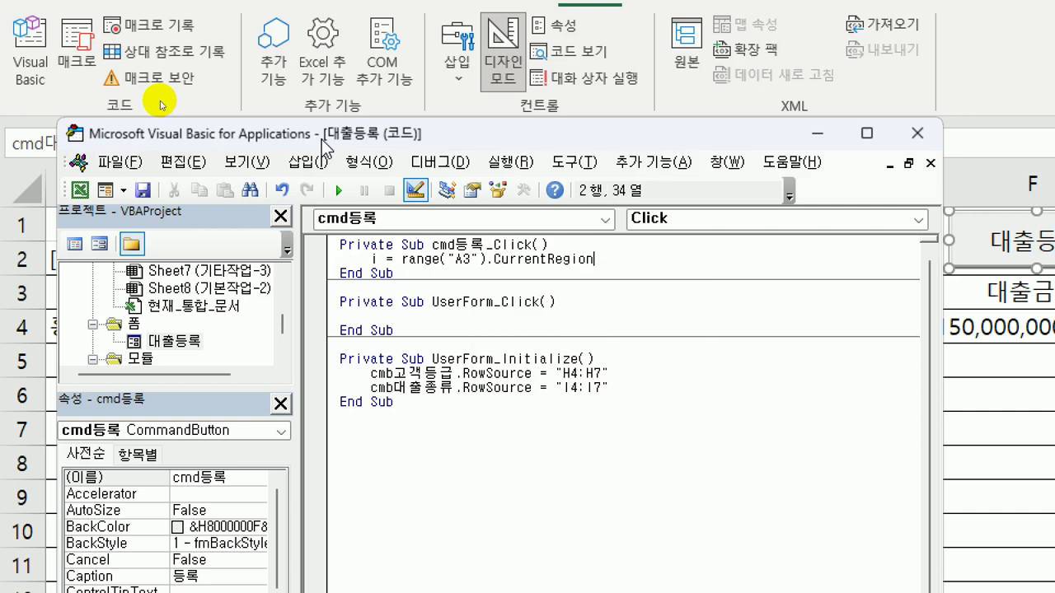
{"action": "type", "text": ".rows."}
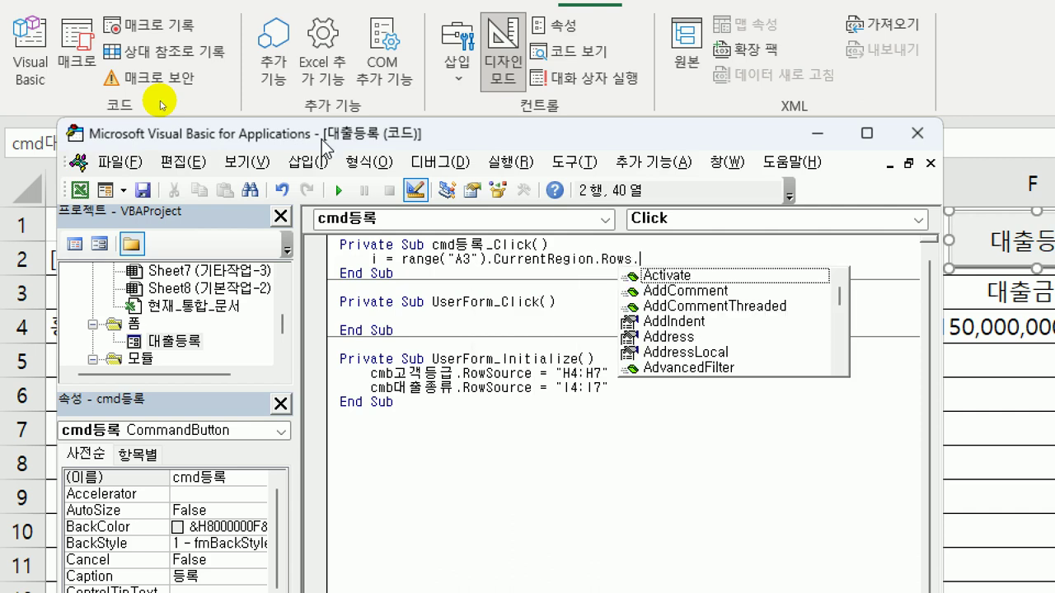
{"action": "type", "text": "count + 2"}
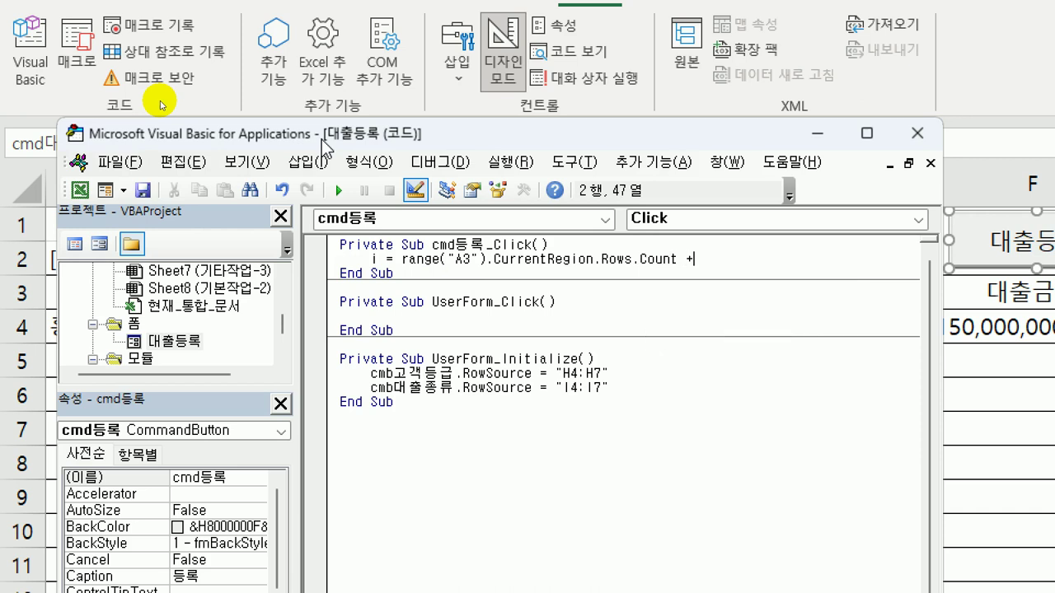
{"action": "key", "text": "Return"}
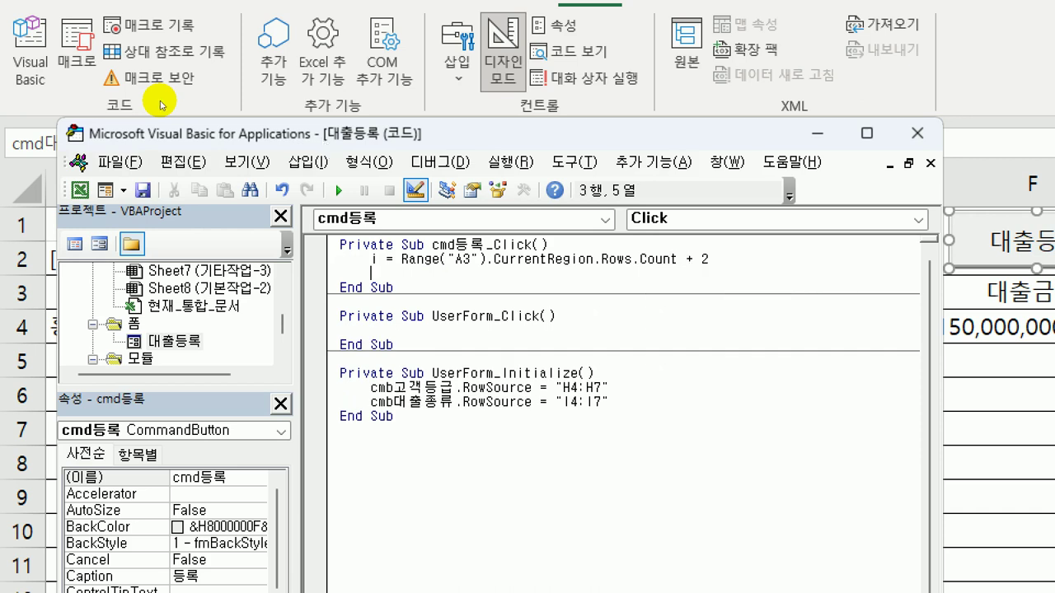
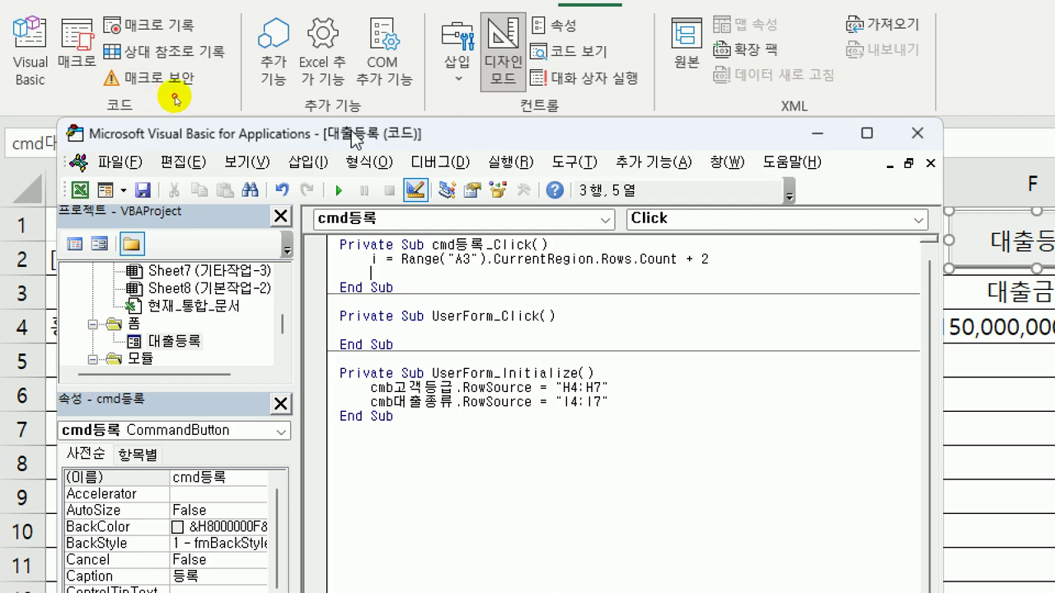
Below the row counter, add the line Cells(i, 1) = txt대출자.Value, checking the borrower text box's name on the form
{"action": "left_click_drag", "start_coordinate": [354, 139], "coordinate": [343, 350]}
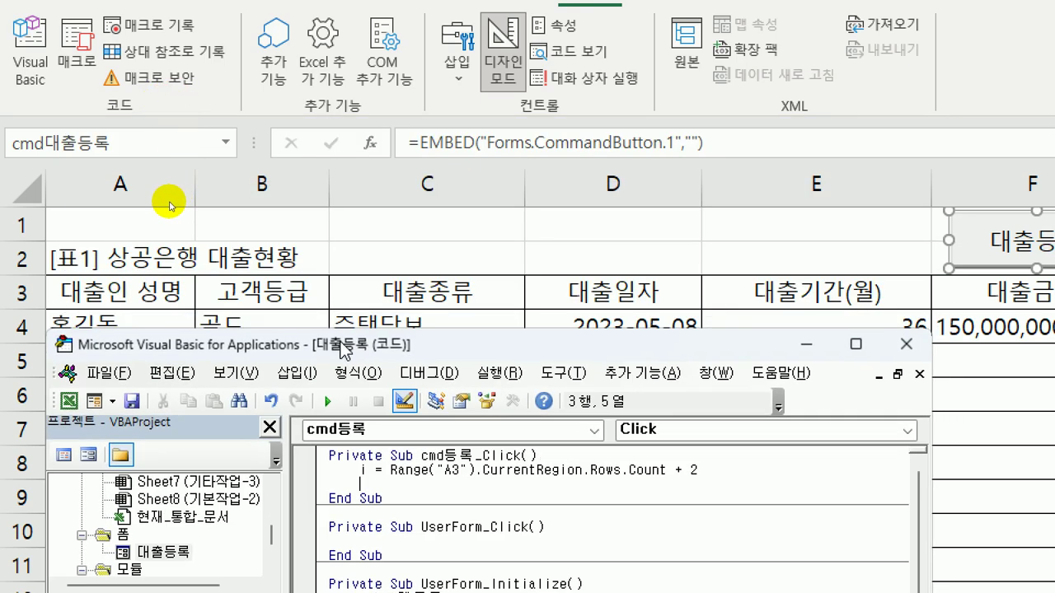
{"action": "key", "text": "Return"}
{"action": "type", "text": "cells(i,"}
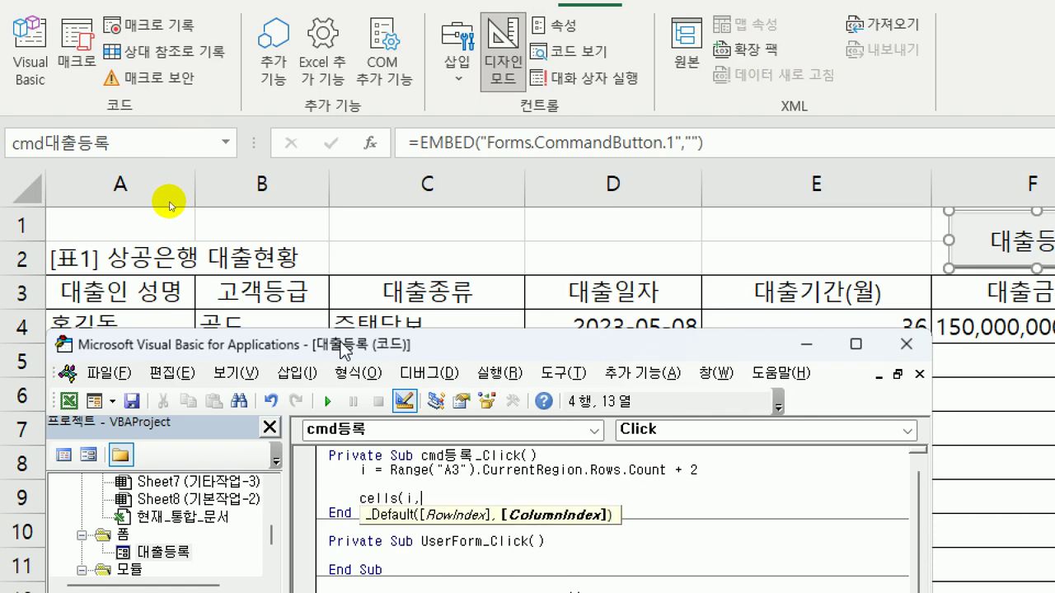
{"action": "type", "text": "1) ="}
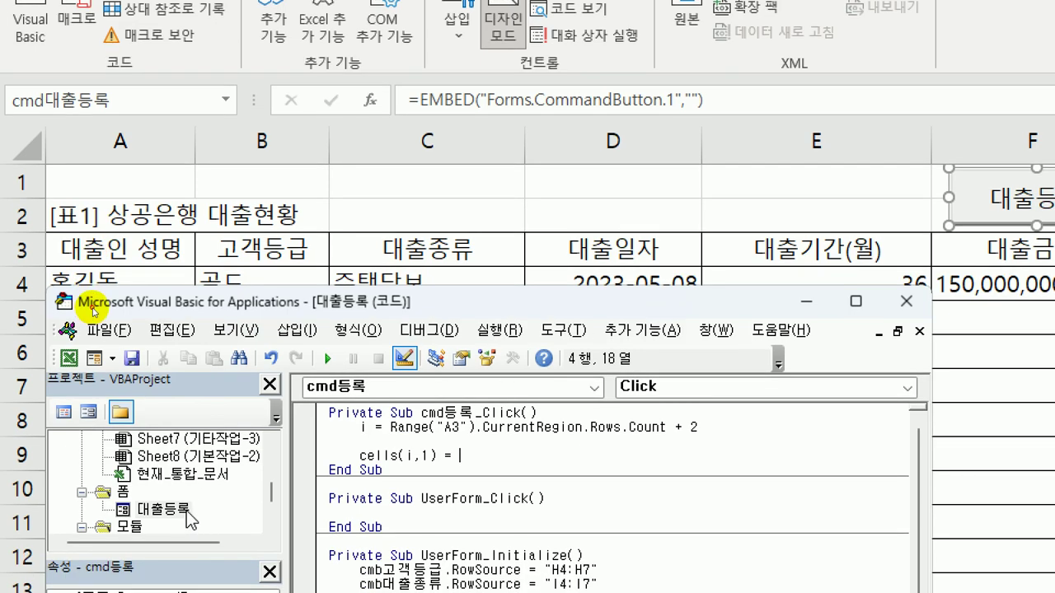
{"action": "double_click", "coordinate": [163, 551]}
{"action": "key", "text": "Tab"}
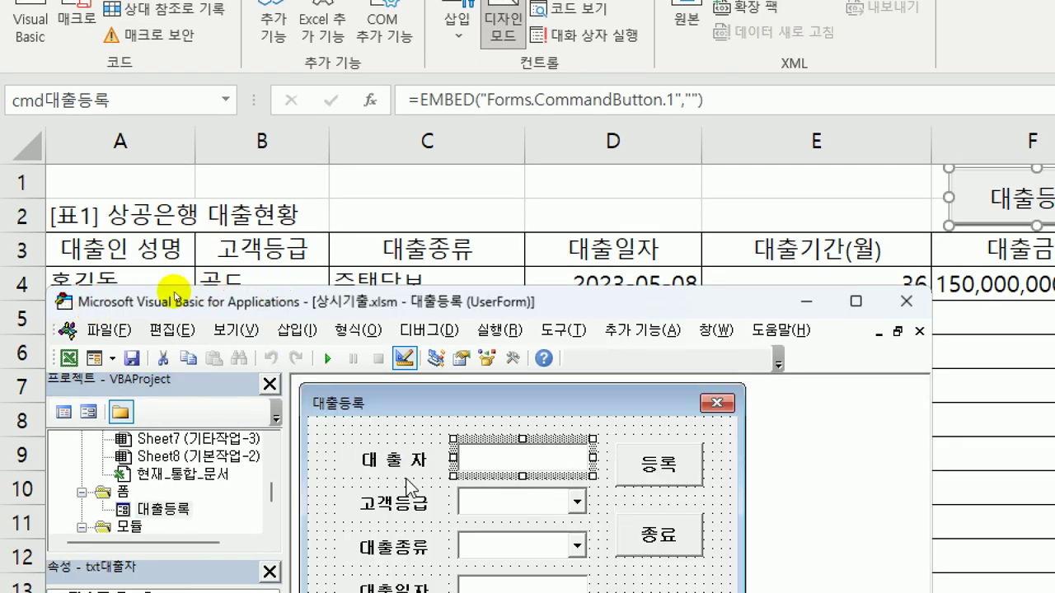
{"action": "left_click_drag", "start_coordinate": [266, 303], "coordinate": [247, 288]}
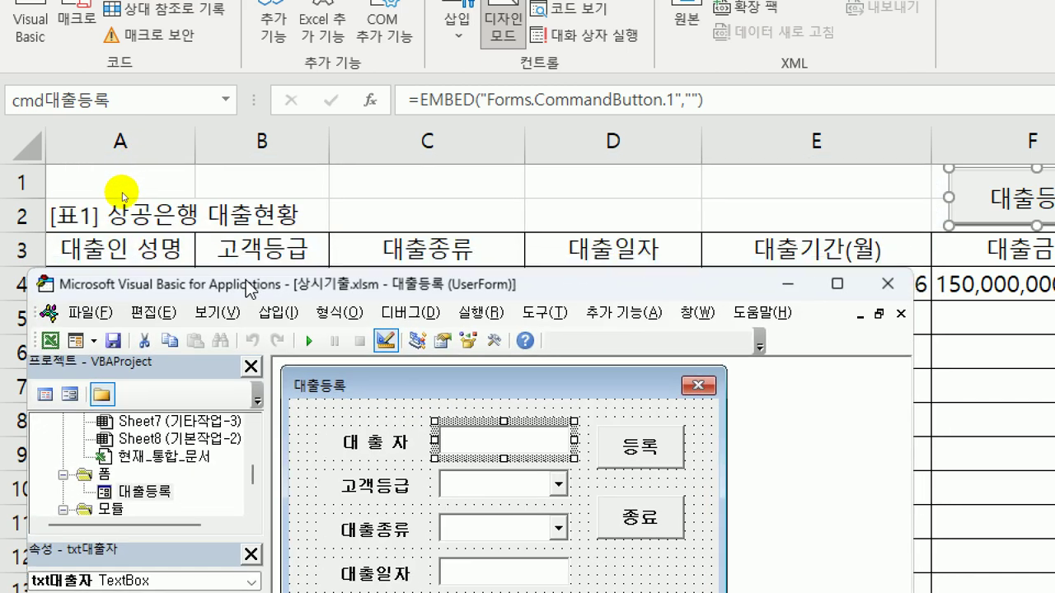
{"action": "double_click", "coordinate": [636, 443]}
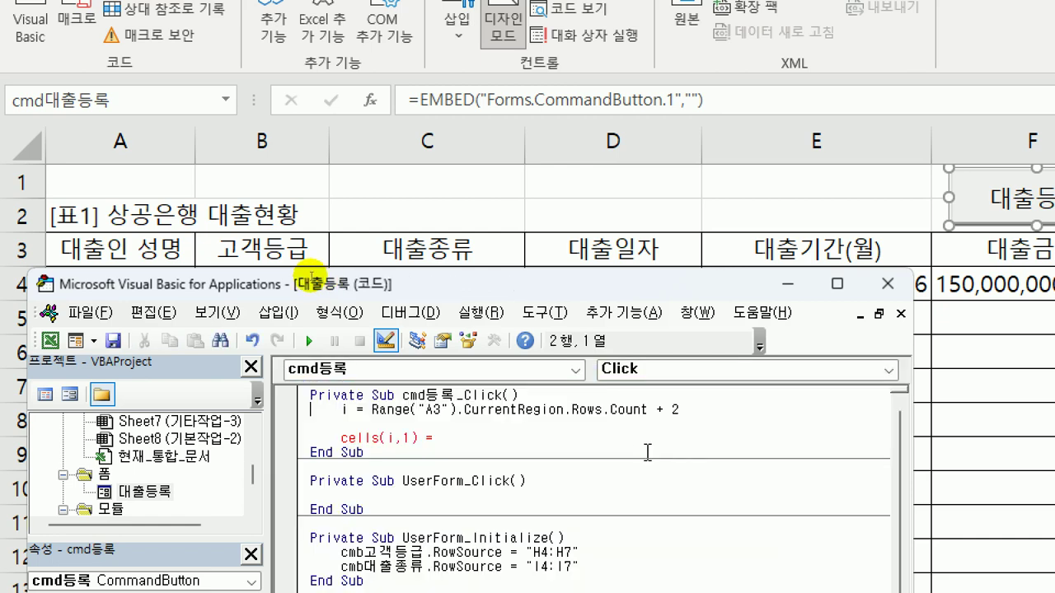
{"action": "left_click", "coordinate": [445, 437]}
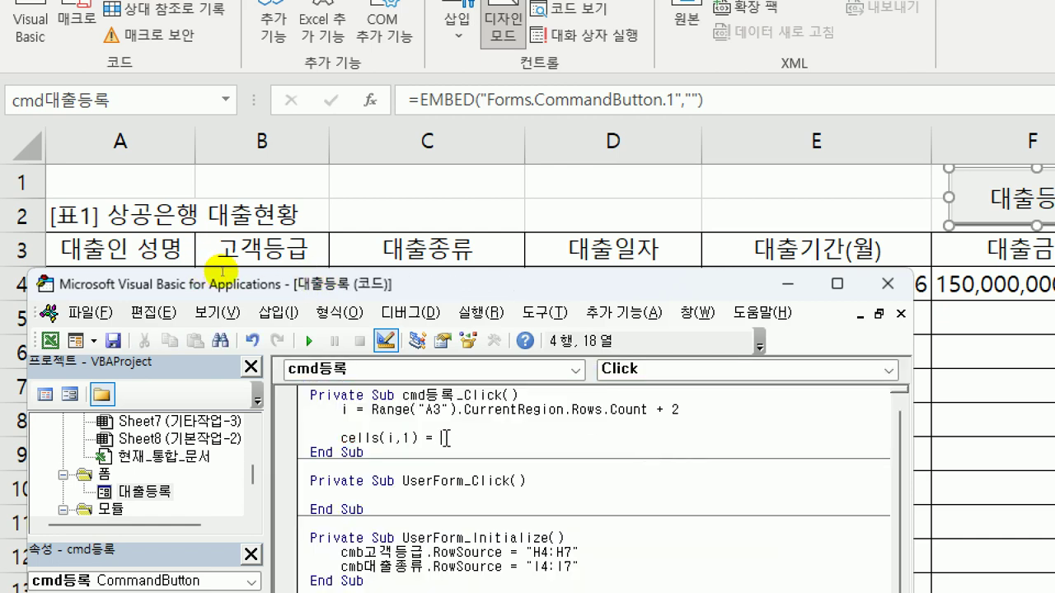
{"action": "type", "text": "txt대출자.va"}
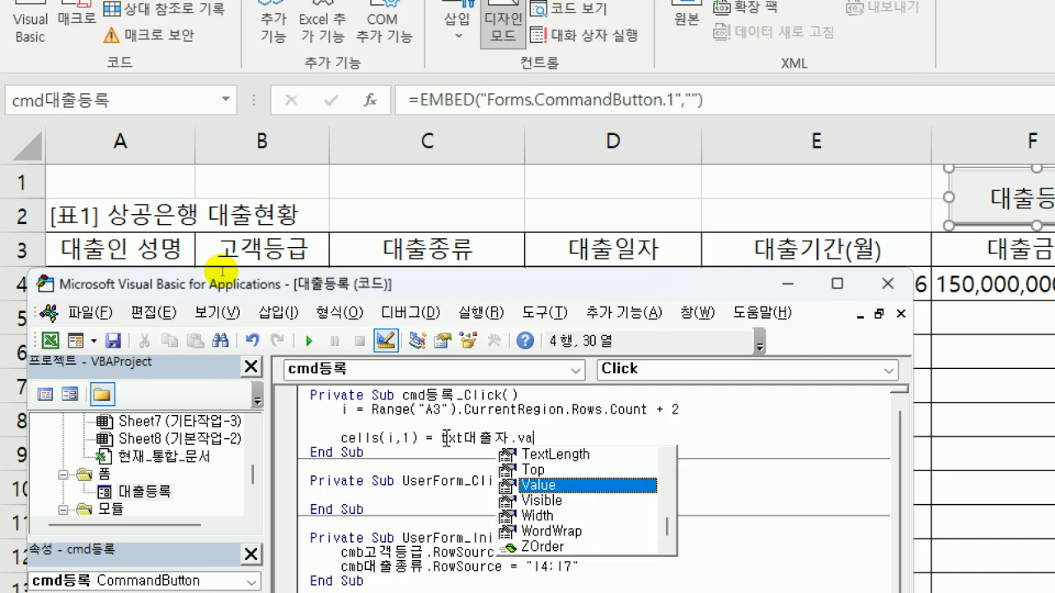
{"action": "key", "text": "Return"}
Duplicate the Cells(i, 1) line directly below and change the copy's column number to 2
{"action": "key", "text": "Up"}
{"action": "key", "text": "shift+End"}
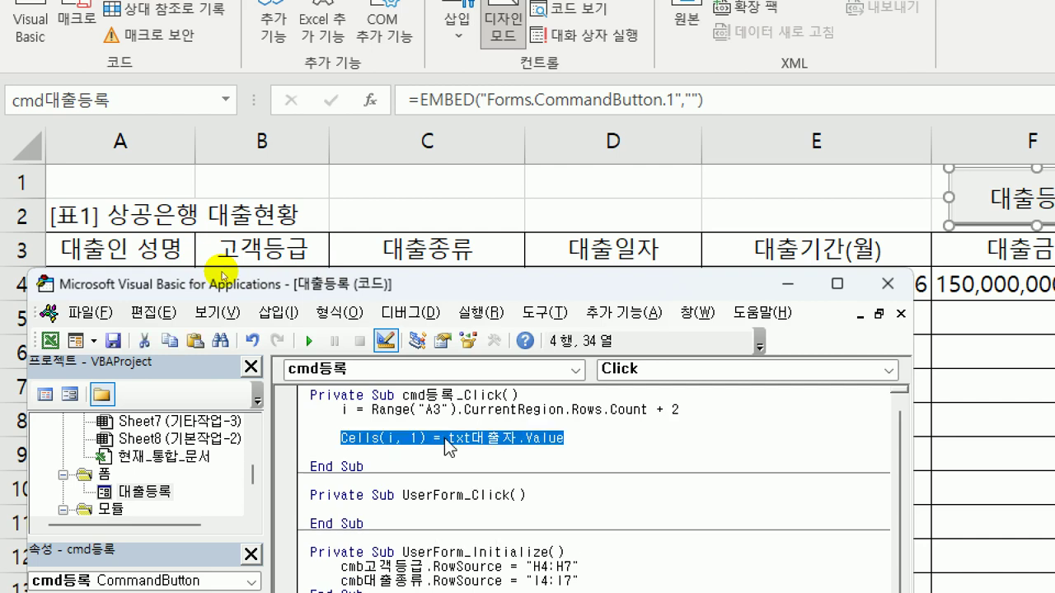
{"action": "key", "text": "ctrl+c"}
{"action": "key", "text": "Down"}
{"action": "key", "text": "ctrl+v"}
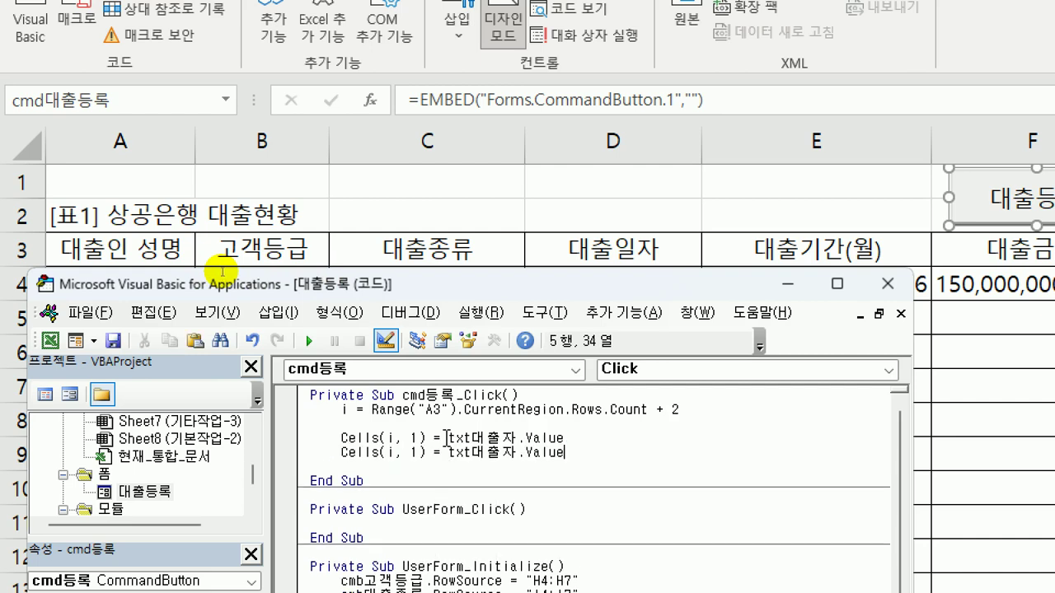
{"action": "key", "text": "ctrl+Left"}
{"action": "key", "text": "ctrl+Left"}
{"action": "key", "text": "ctrl+Left"}
{"action": "key", "text": "ctrl+Left"}
{"action": "key", "text": "ctrl+Left"}
{"action": "type", "text": "2"}
{"action": "key", "text": "Delete"}
Replace the value assigned to Cells(i, 2) with cmb고객등급.Value and start a new line
{"action": "key", "text": "Right"}
{"action": "key", "text": "Right"}
{"action": "key", "text": "Right"}
{"action": "key", "text": "shift+End"}
{"action": "key", "text": "Delete"}
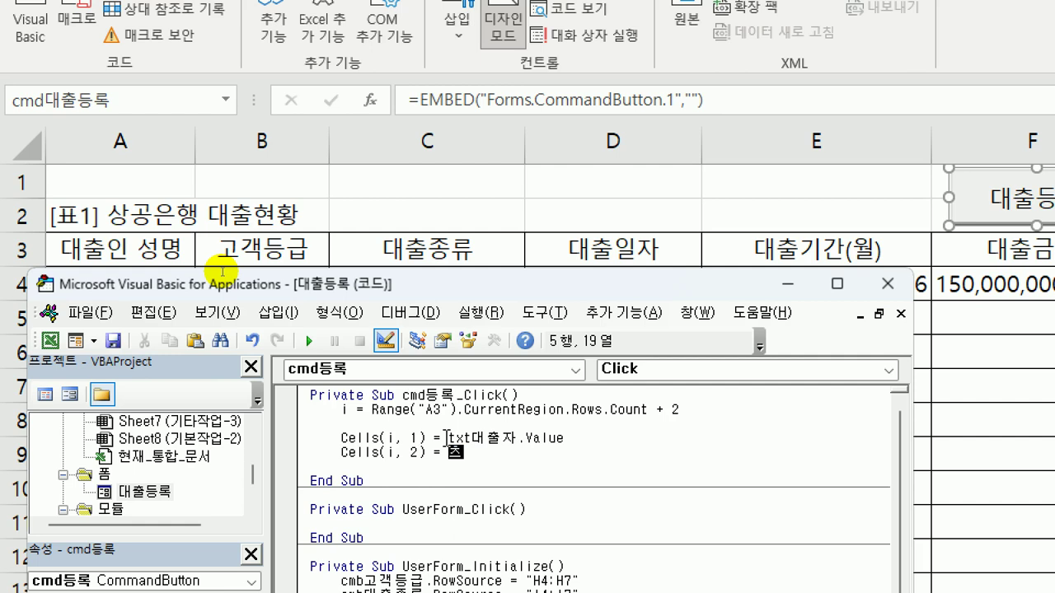
{"action": "type", "text": "cmb"}
{"action": "type", "text": "고객등그"}
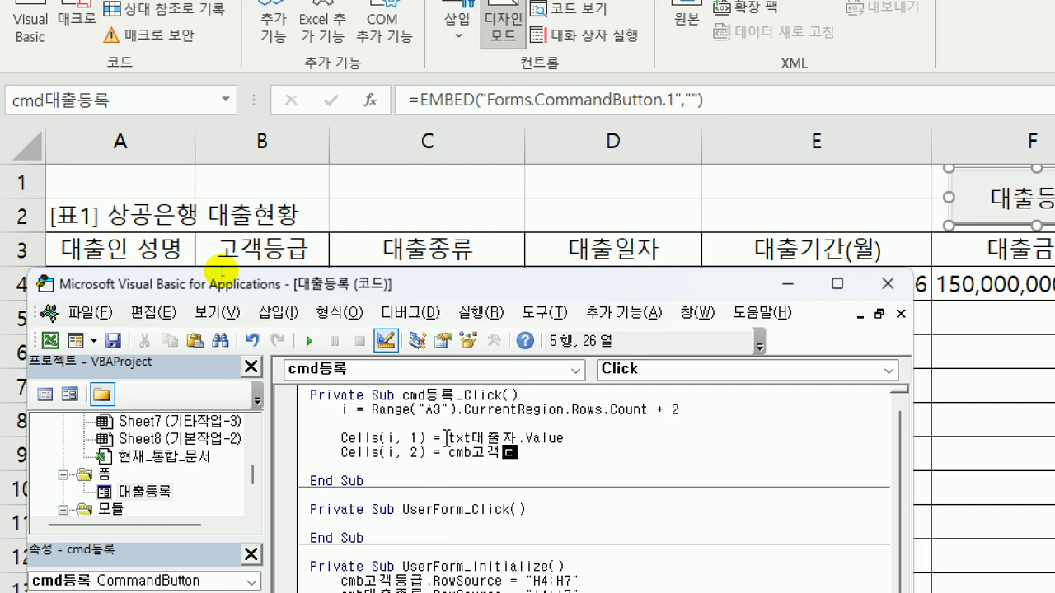
{"action": "type", "text": "급.va"}
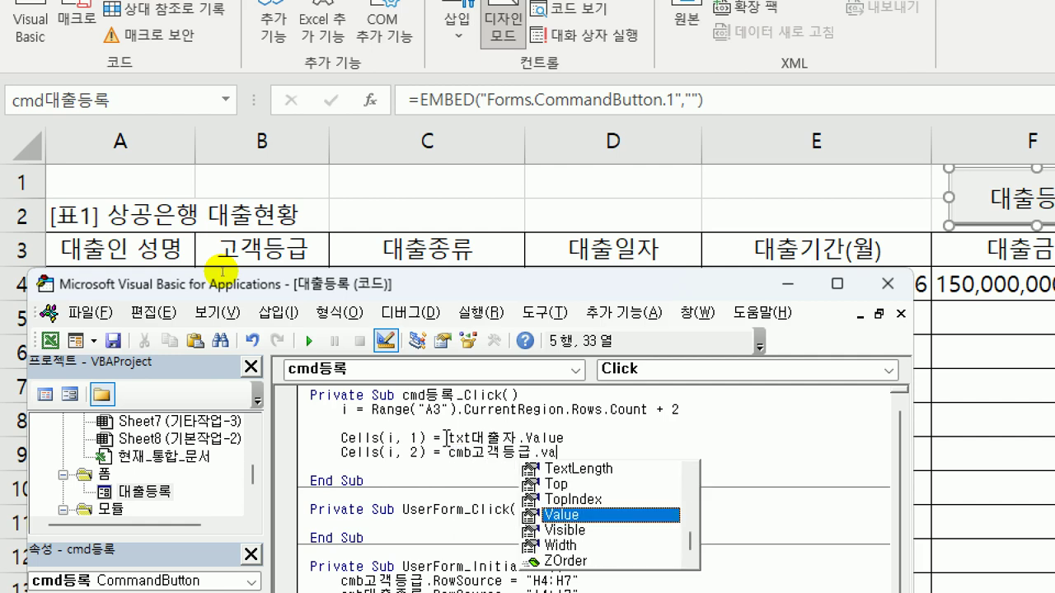
{"action": "key", "text": "Return"}
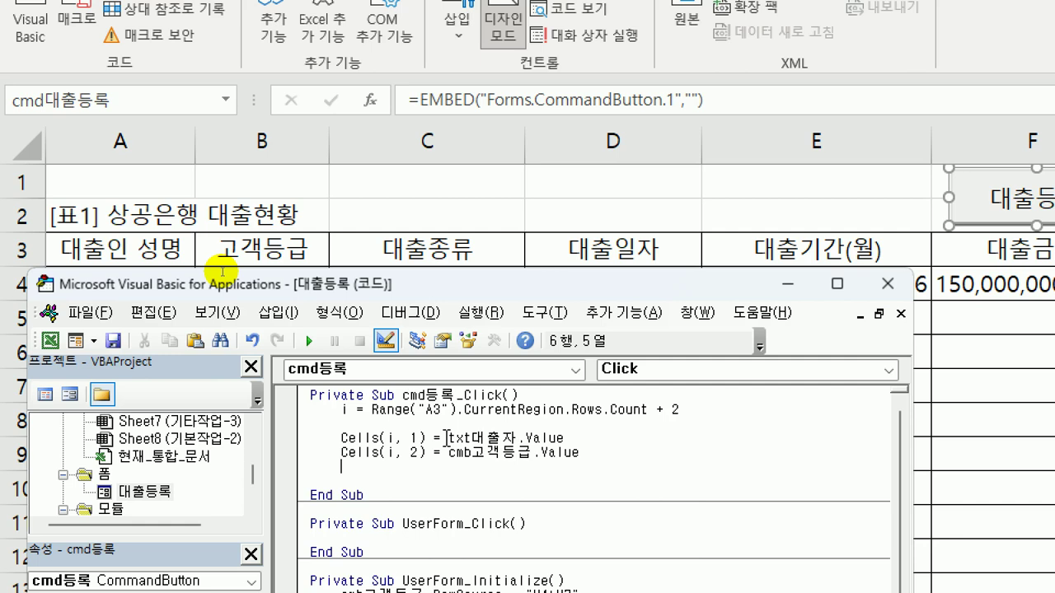
Duplicate the Cells(i, 2) line directly below and change the copy's column number to 3
{"action": "key", "text": "Up"}
{"action": "key", "text": "shift+End"}
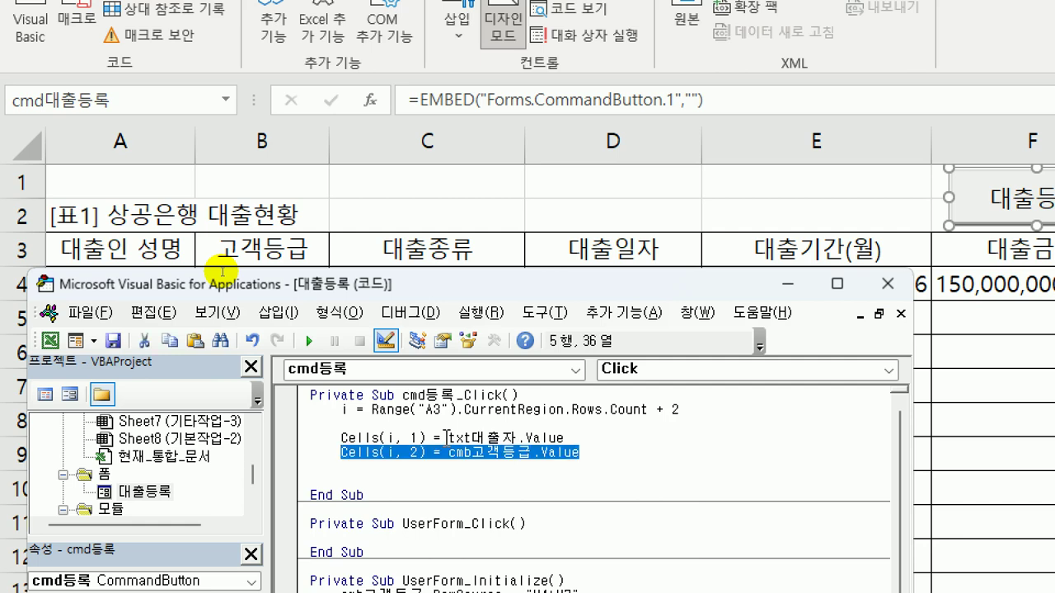
{"action": "key", "text": "ctrl+c"}
{"action": "key", "text": "Down"}
{"action": "key", "text": "ctrl+v"}
{"action": "key", "text": "ctrl+Left"}
{"action": "key", "text": "ctrl+Left"}
{"action": "key", "text": "ctrl+Left"}
{"action": "key", "text": "ctrl+Left"}
{"action": "key", "text": "ctrl+Left"}
{"action": "key", "text": "ctrl+Left"}
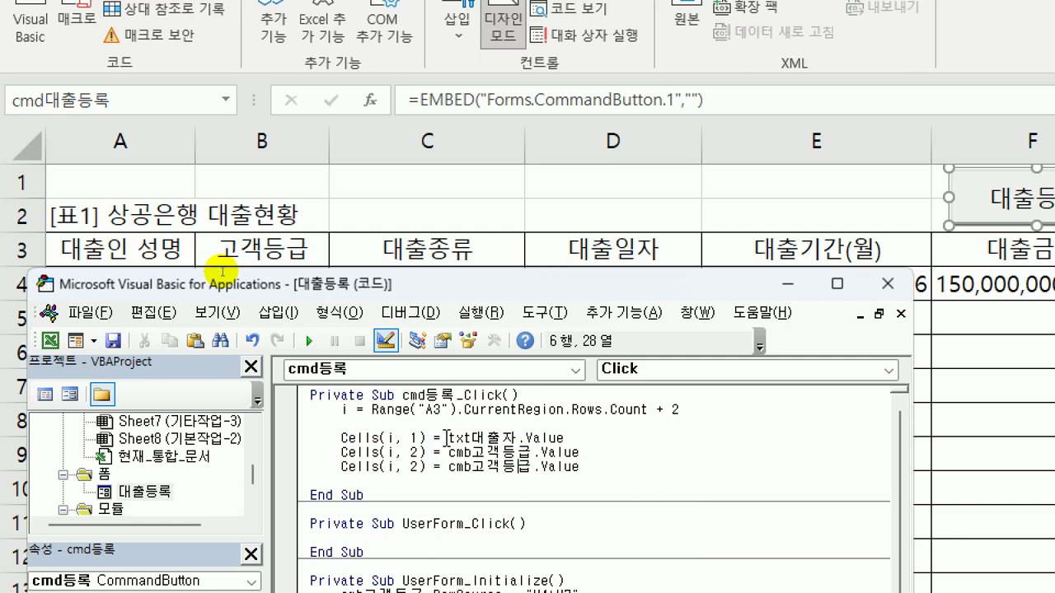
{"action": "key", "text": "shift+Right"}
{"action": "type", "text": "3"}
Change the combo box name in the Cells(i, 3) line to cmb대출종류
{"action": "key", "text": "Right"}
{"action": "key", "text": "Right"}
{"action": "key", "text": "Right"}
{"action": "key", "text": "Right"}
{"action": "key", "text": "Right"}
{"action": "key", "text": "Right"}
{"action": "key", "text": "Right"}
{"action": "key", "text": "shift+Right"}
{"action": "key", "text": "shift+Right"}
{"action": "key", "text": "shift+Right"}
{"action": "key", "text": "shift+Right"}
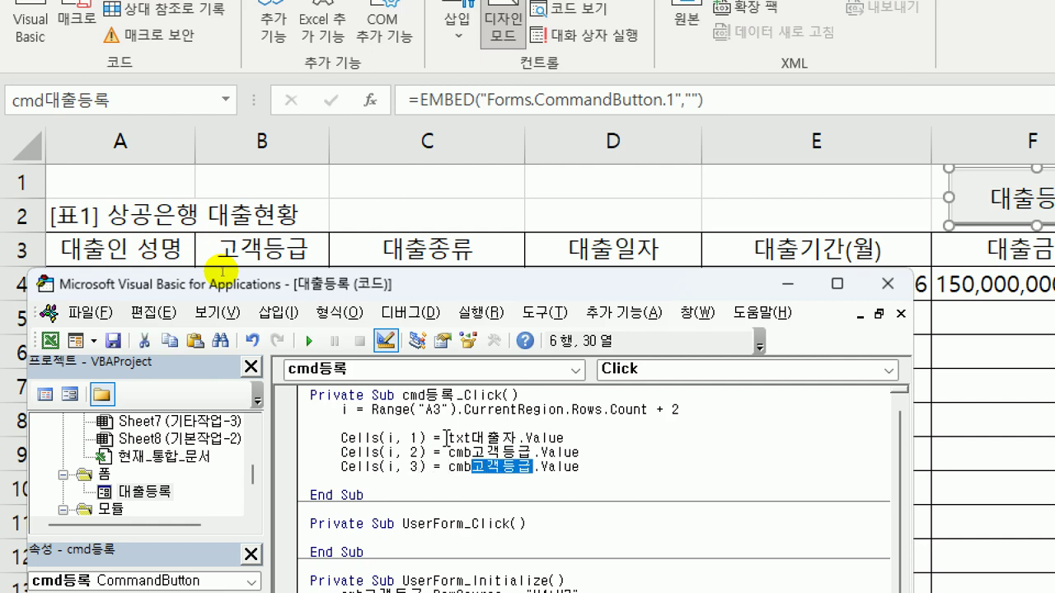
{"action": "type", "text": "대출종류"}
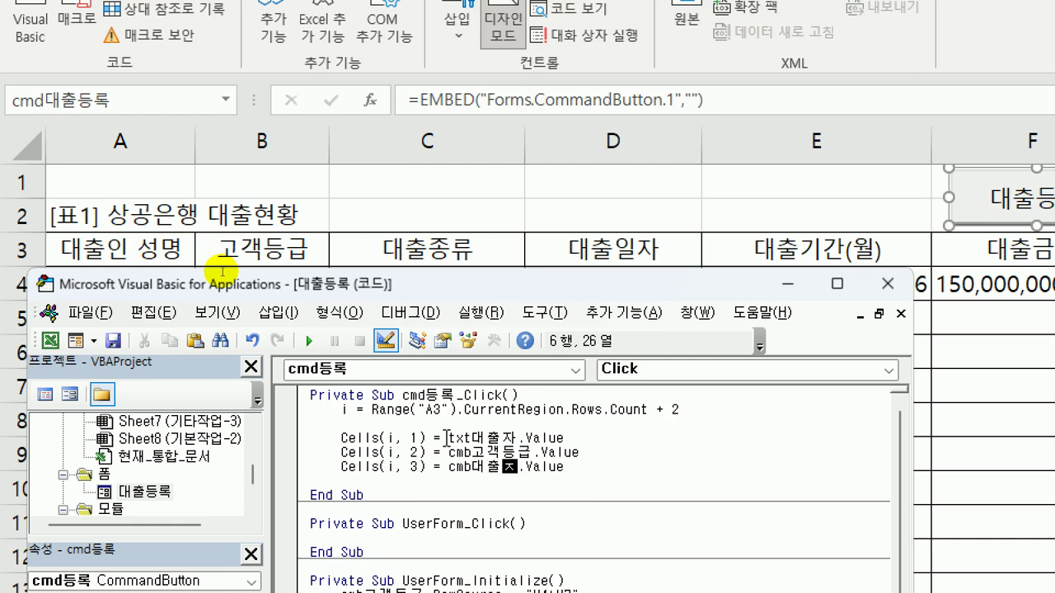
Paste another copy of the copied customer grade line below the Cells(i, 3) line and set its column number to 4
{"action": "key", "text": "Down"}
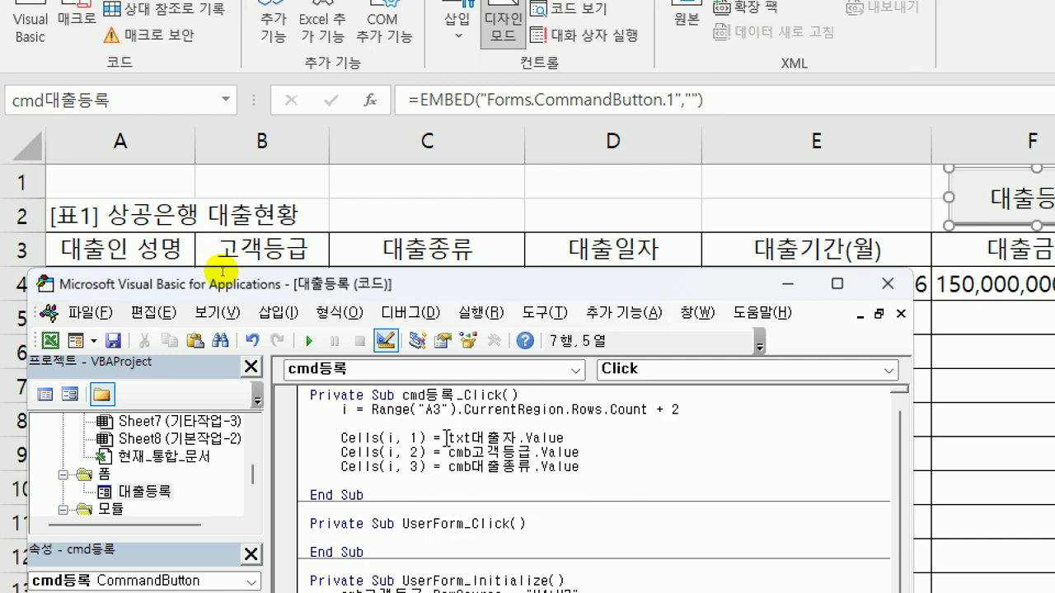
{"action": "key", "text": "ctrl+v"}
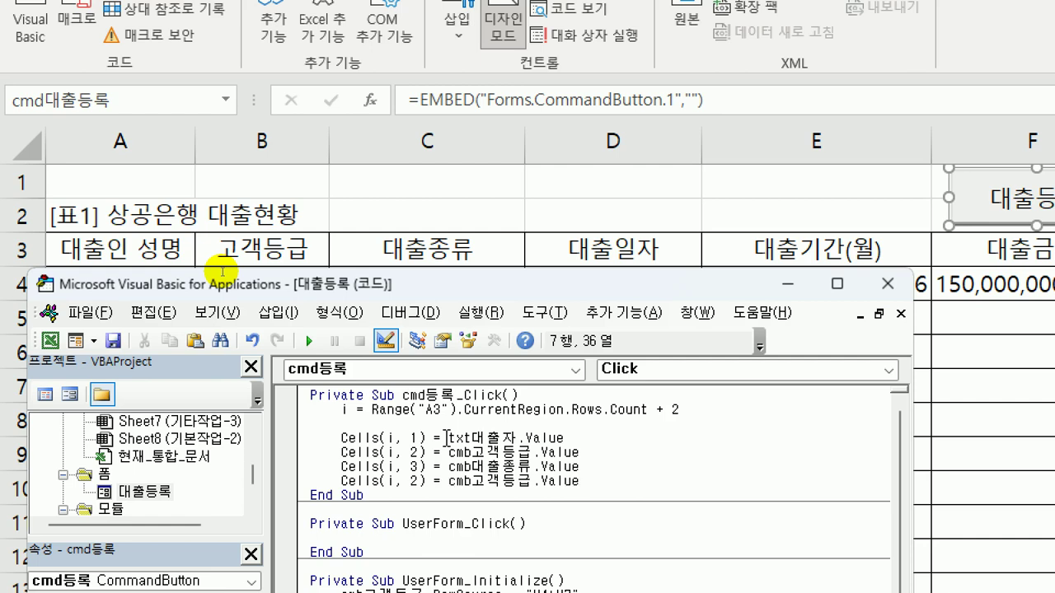
{"action": "key", "text": "ctrl+Left"}
{"action": "key", "text": "ctrl+Left"}
{"action": "key", "text": "ctrl+Left"}
{"action": "key", "text": "ctrl+Left"}
{"action": "key", "text": "ctrl+Left"}
{"action": "key", "text": "ctrl+Left"}
{"action": "key", "text": "shift+Right"}
{"action": "type", "text": "4"}
Check the 대출일자 text box's name on the form and assign CDate(txt대출일자) to Cells(i, 4) in the 등록 button's code
{"action": "double_click", "coordinate": [146, 491]}
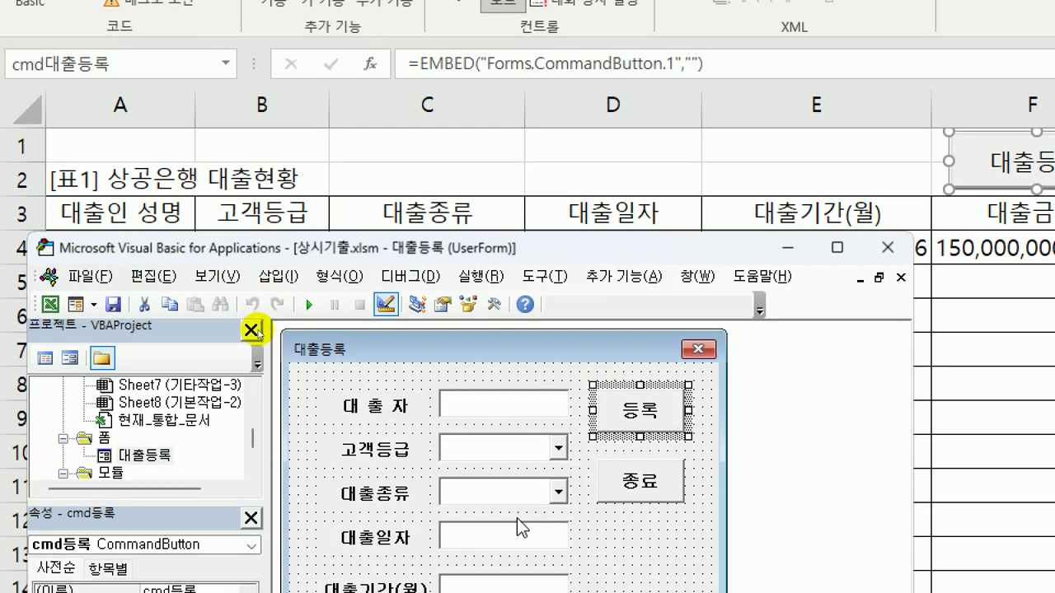
{"action": "left_click", "coordinate": [513, 572]}
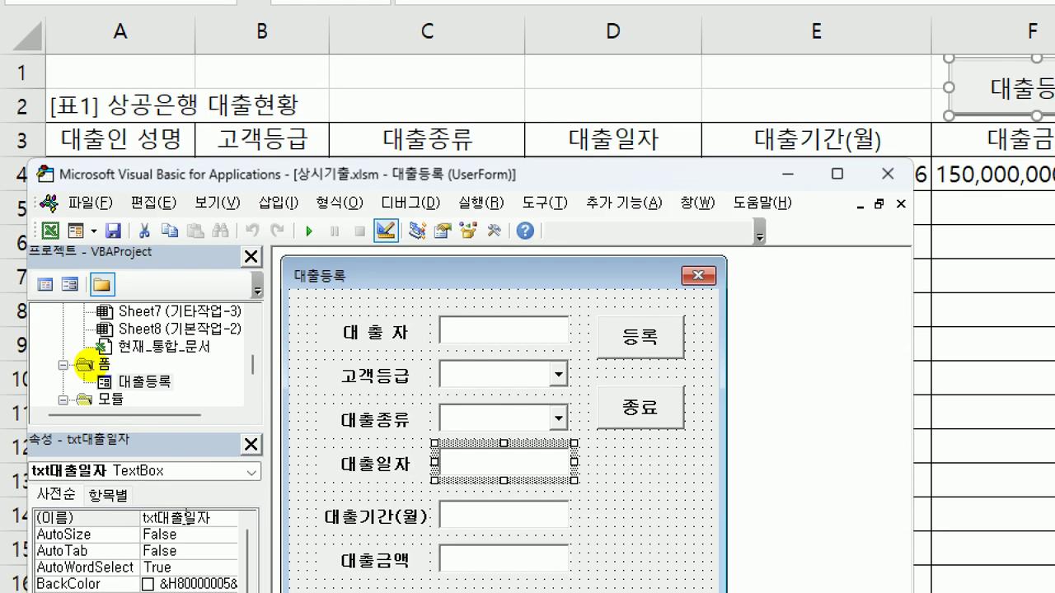
{"action": "double_click", "coordinate": [672, 338]}
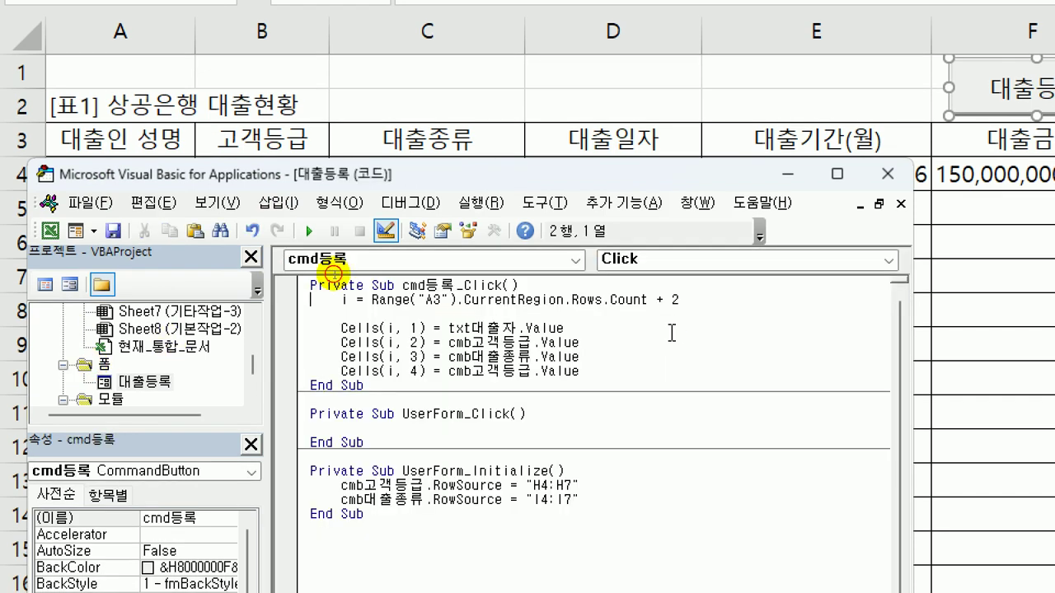
{"action": "left_click_drag", "start_coordinate": [448, 371], "coordinate": [580, 370]}
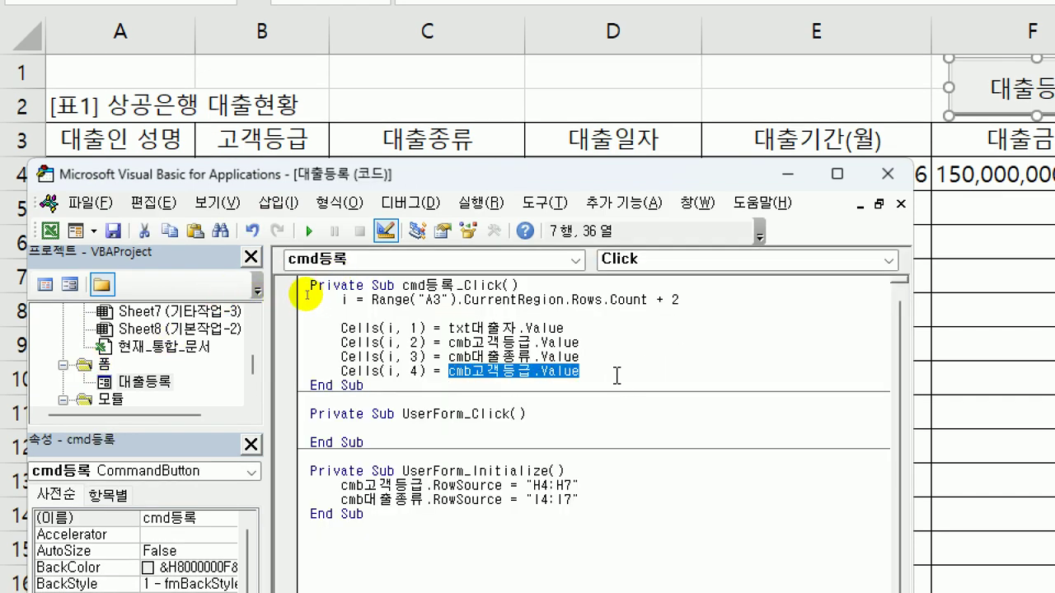
{"action": "type", "text": "c"}
{"action": "key", "text": "BackSpace"}
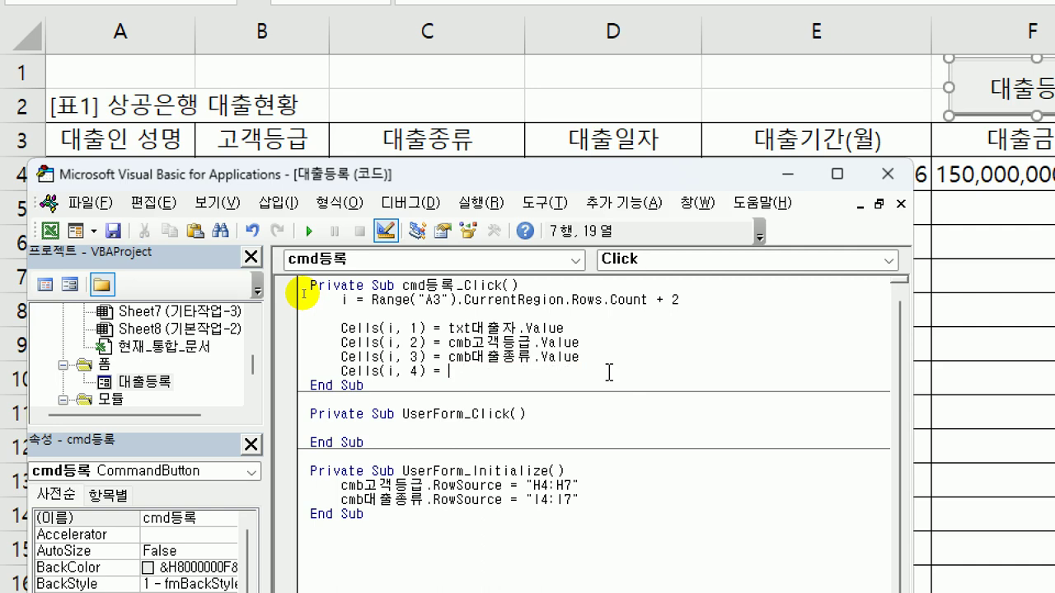
{"action": "type", "text": "cdate(txt"}
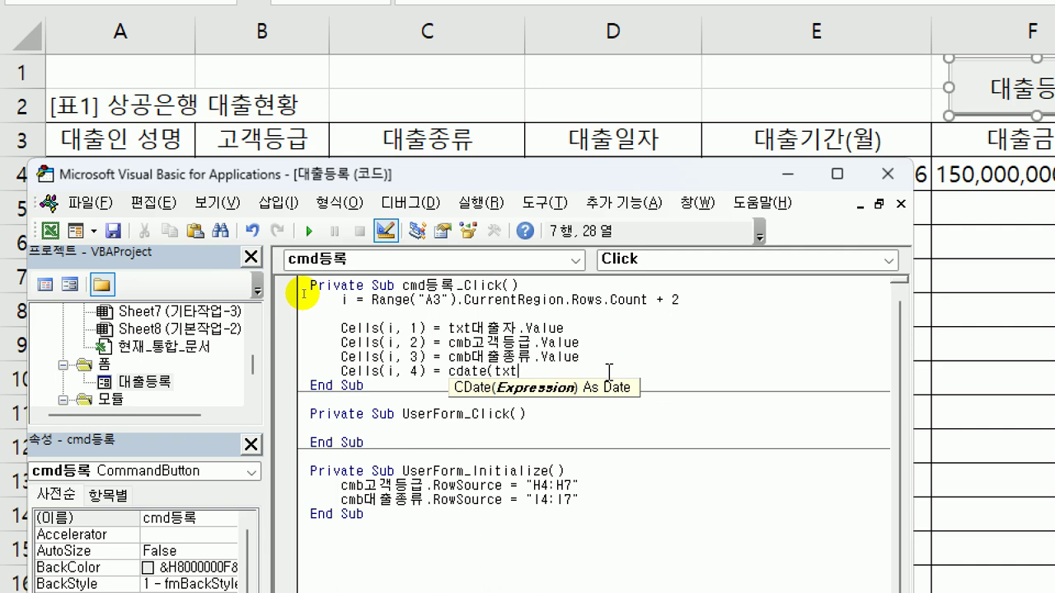
{"action": "type", "text": "대출일자)"}
{"action": "key", "text": "Return"}
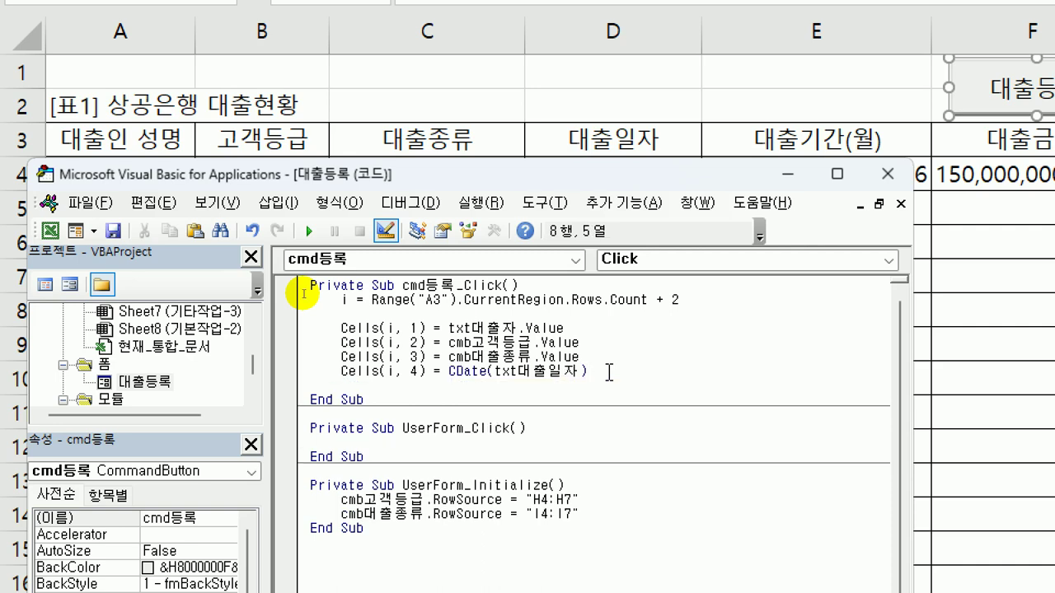
Paste another copy of the customer grade line below the Cells(i, 4) line and set its column number to 5
{"action": "key", "text": "Up"}
{"action": "key", "text": "Down"}
{"action": "type", "text": "Cells(i, 2) = cmb고객등급.Value"}
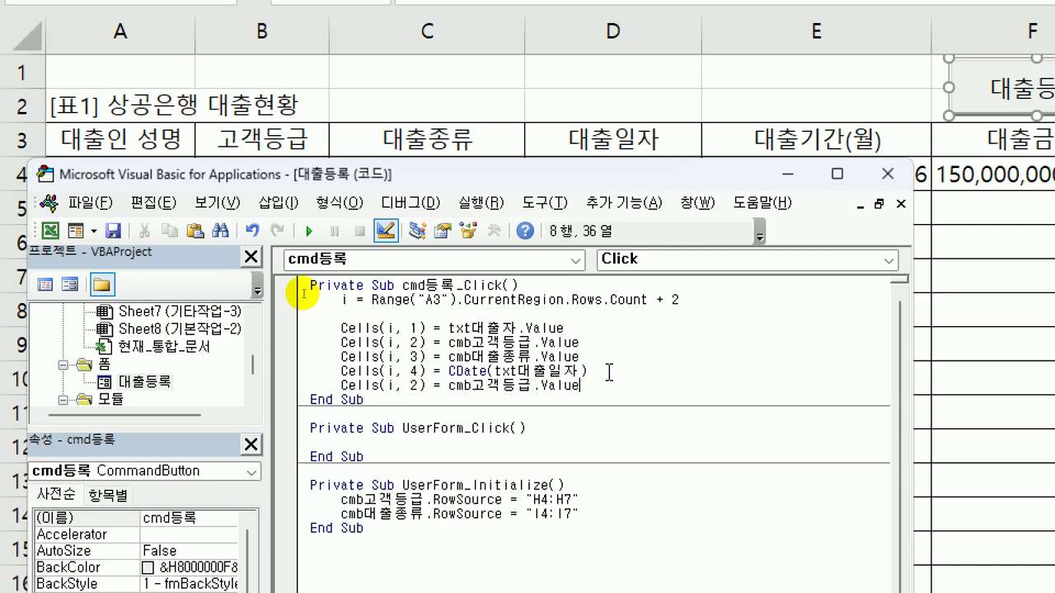
{"action": "key", "text": "ctrl+Left"}
{"action": "key", "text": "ctrl+Left"}
{"action": "key", "text": "ctrl+Left"}
{"action": "key", "text": "shift+Left"}
{"action": "type", "text": "5"}
Replace the value assigned to Cells(i, 5) with Val(txt대출기간) and start a new line
{"action": "key", "text": "ctrl+Right"}
{"action": "key", "text": "ctrl+Right"}
{"action": "key", "text": "shift+End"}
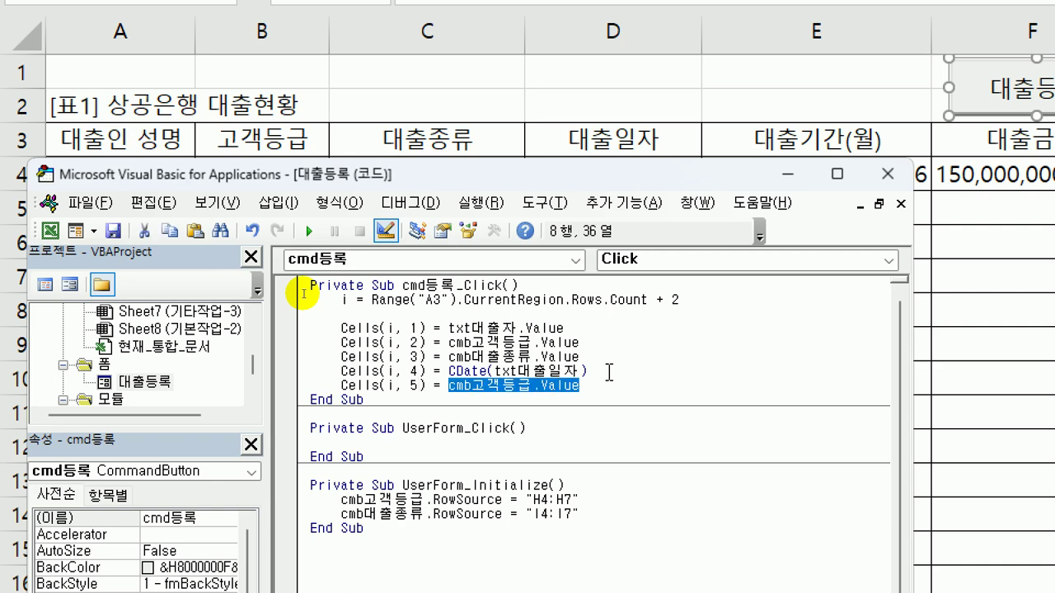
{"action": "type", "text": "val"}
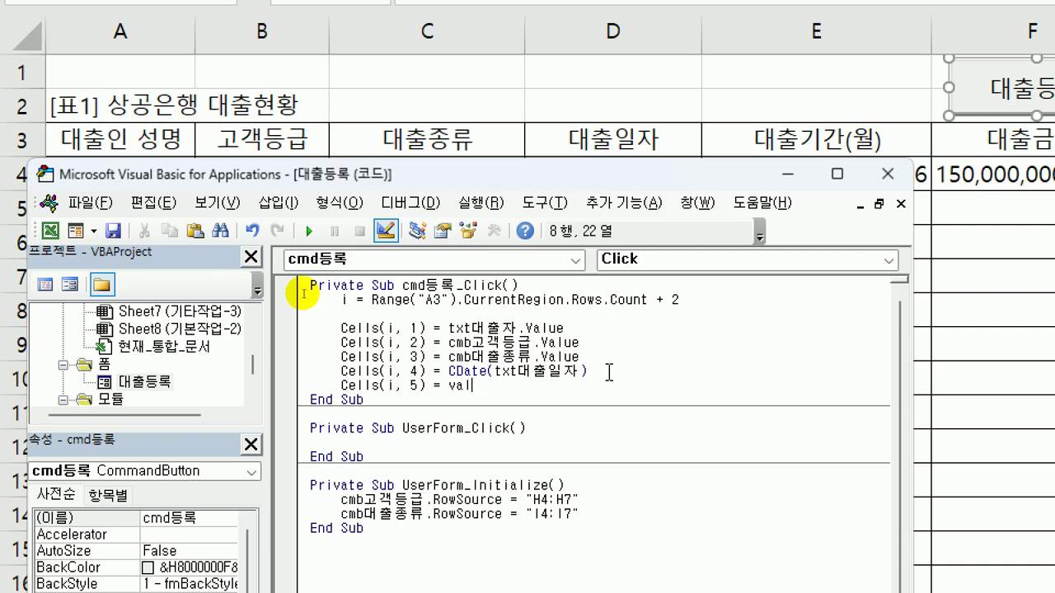
{"action": "type", "text": "("}
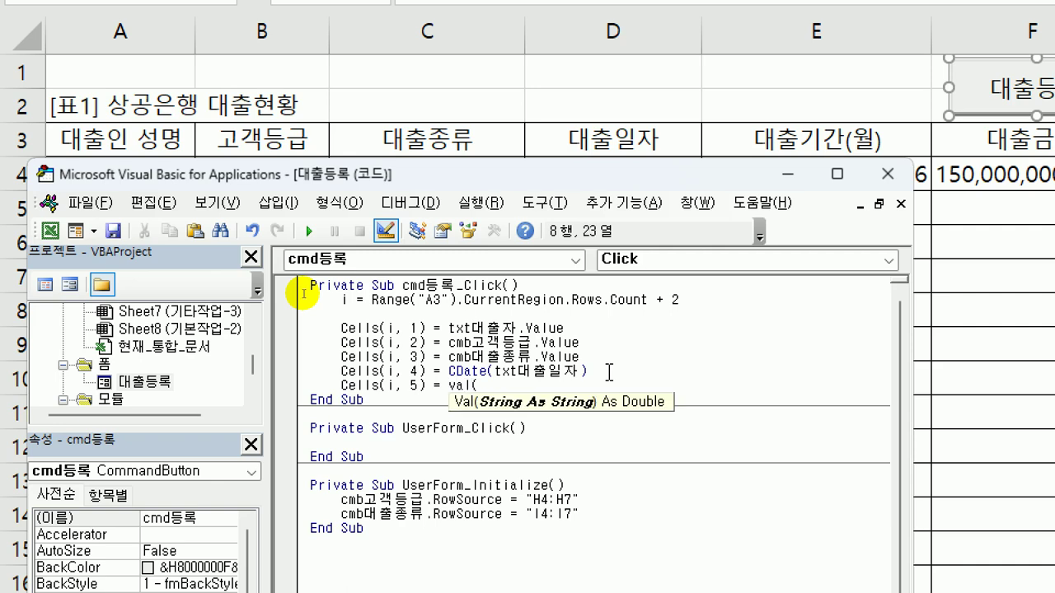
{"action": "type", "text": "txt대출기간)"}
{"action": "key", "text": "Return"}
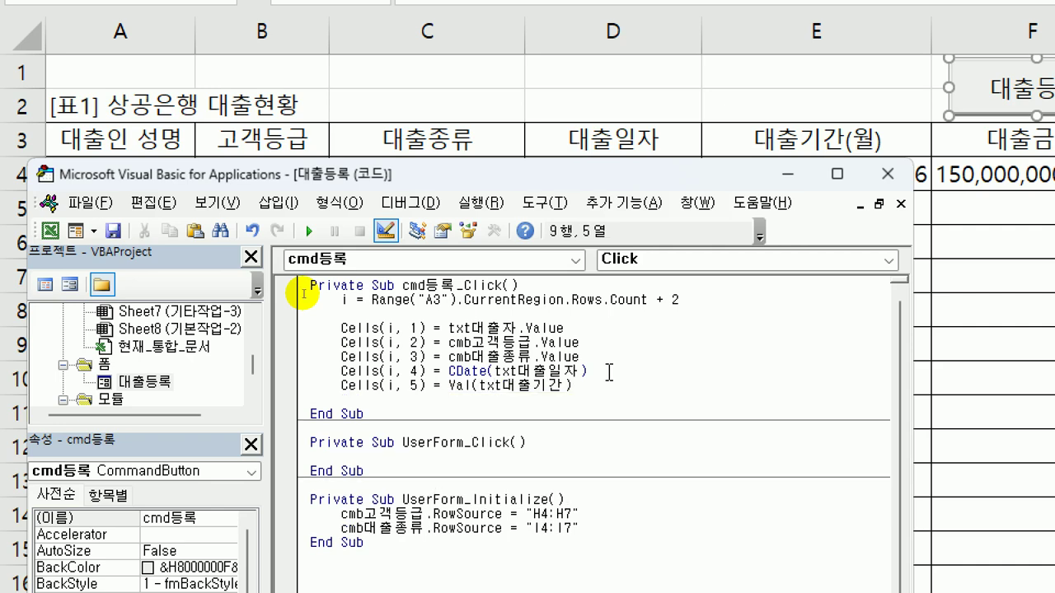
Paste another copy of the customer grade line below the Cells(i, 5) line and set its column number to 6
{"action": "type", "text": "Cells(i, 2) = cmb고객등급.Value"}
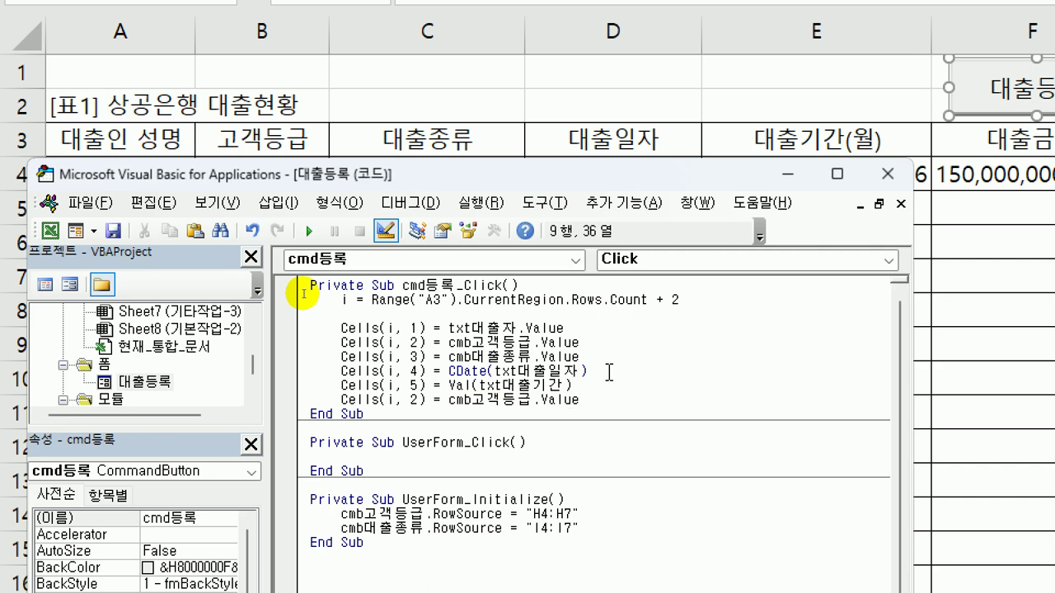
{"action": "key", "text": "Left"}
{"action": "key", "text": "Left"}
{"action": "key", "text": "Left"}
{"action": "key", "text": "Left"}
{"action": "key", "text": "Left"}
{"action": "key", "text": "Left"}
{"action": "key", "text": "Left"}
{"action": "key", "text": "Left"}
{"action": "key", "text": "Left"}
{"action": "key", "text": "Left"}
{"action": "key", "text": "Left"}
{"action": "key", "text": "Left"}
{"action": "key", "text": "Left"}
{"action": "key", "text": "Left"}
{"action": "key", "text": "Left"}
{"action": "key", "text": "Left"}
{"action": "key", "text": "Left"}
{"action": "key", "text": "Left"}
{"action": "key", "text": "Left"}
{"action": "key", "text": "Left"}
{"action": "key", "text": "shift+Right"}
{"action": "type", "text": "6"}
Replace the value assigned to Cells(i, 6) with Format(txt대출금액, "#,##0원")
{"action": "key", "text": "Right"}
{"action": "key", "text": "Right"}
{"action": "key", "text": "Right"}
{"action": "key", "text": "Right"}
{"action": "key", "text": "shift+End"}
{"action": "key", "text": "Delete"}
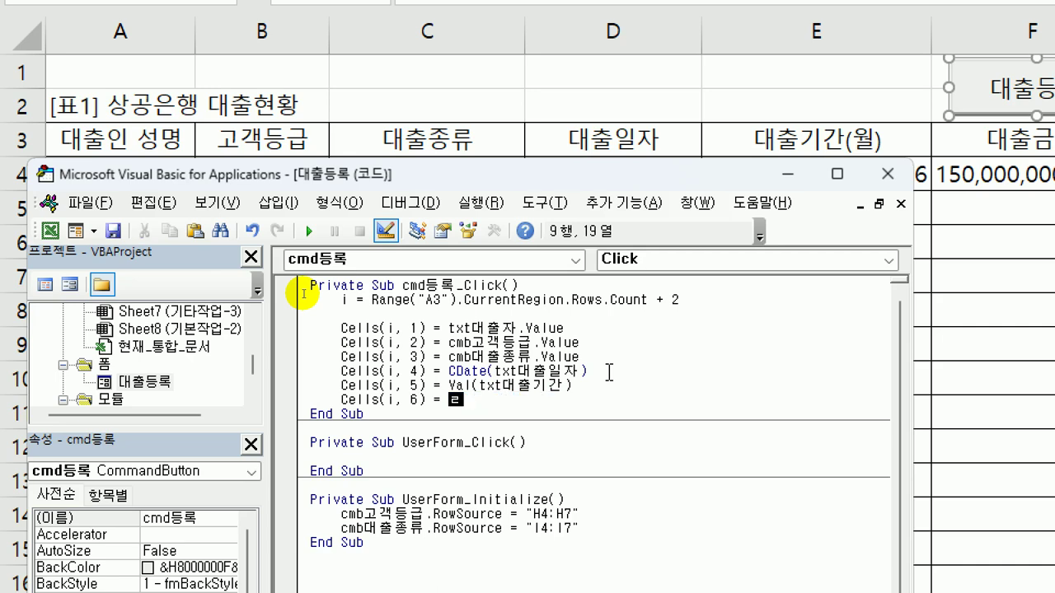
{"action": "type", "text": "format("}
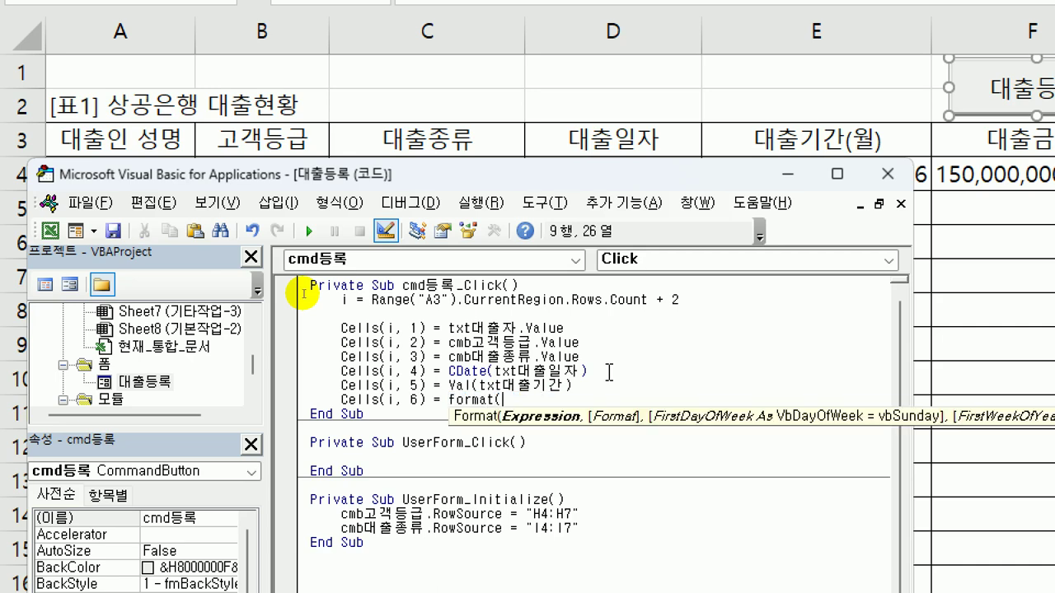
{"action": "type", "text": "txt대출"}
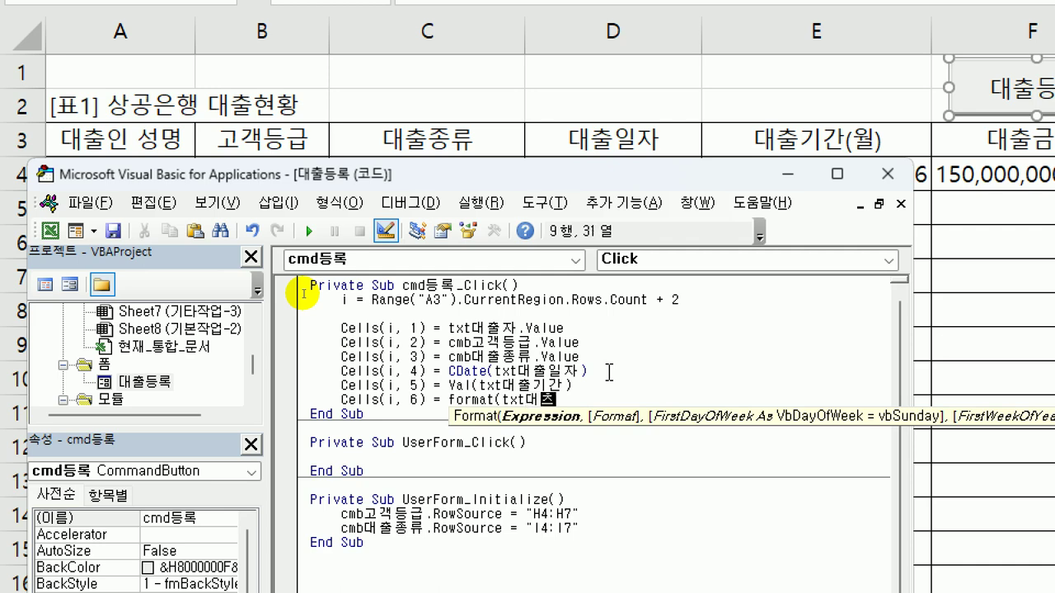
{"action": "type", "text": "금액,"}
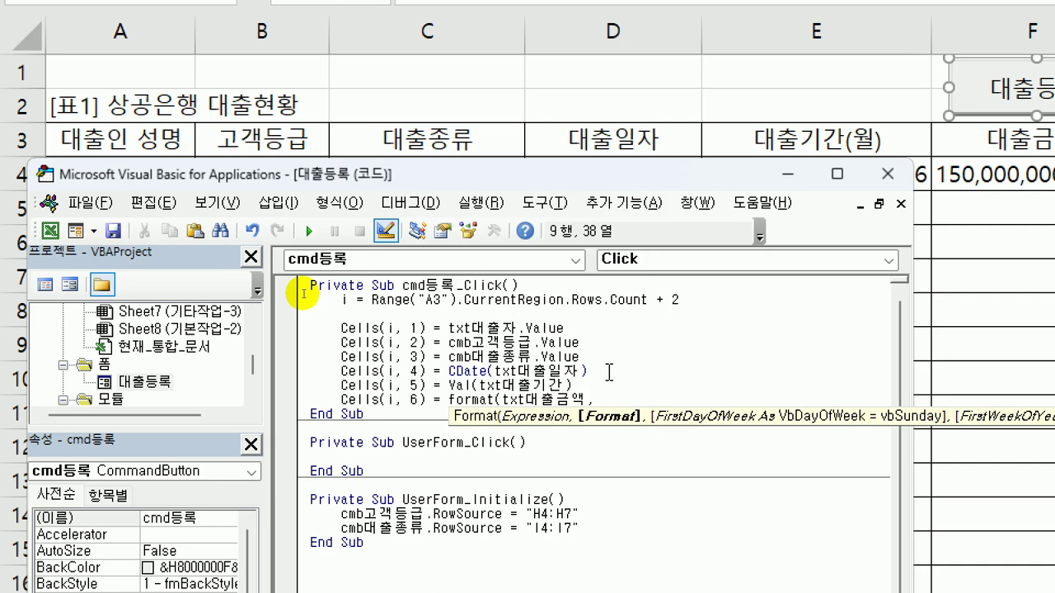
{"action": "type", "text": "\"#,##0원\")"}
{"action": "key", "text": "Return"}
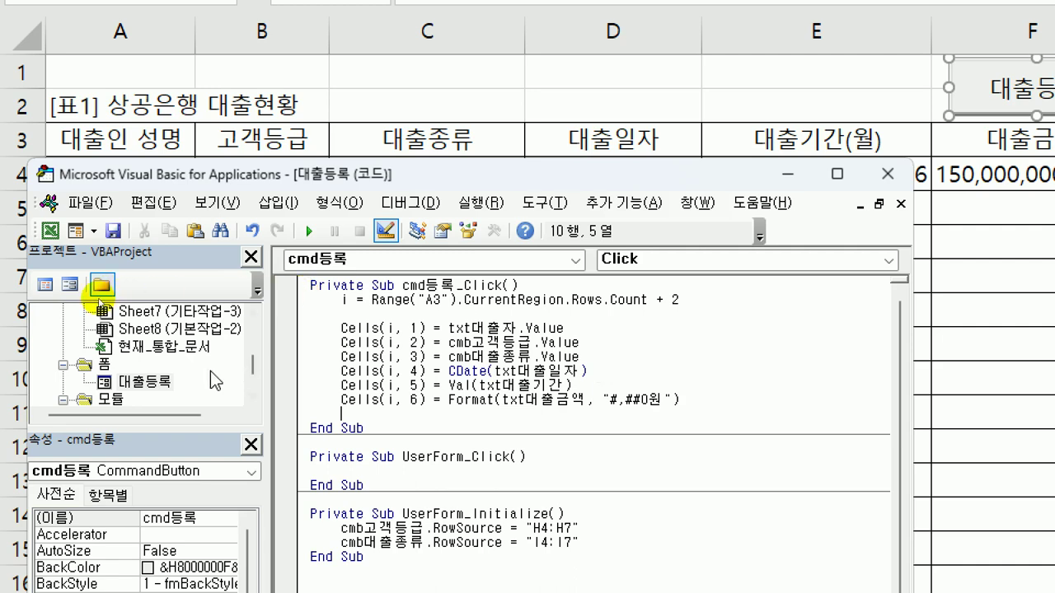
Create the 종료 button's Click procedure from the form design and begin it with MsgBox "전체 대출자는 " &
{"action": "left_click", "coordinate": [45, 284]}
{"action": "double_click", "coordinate": [650, 409]}
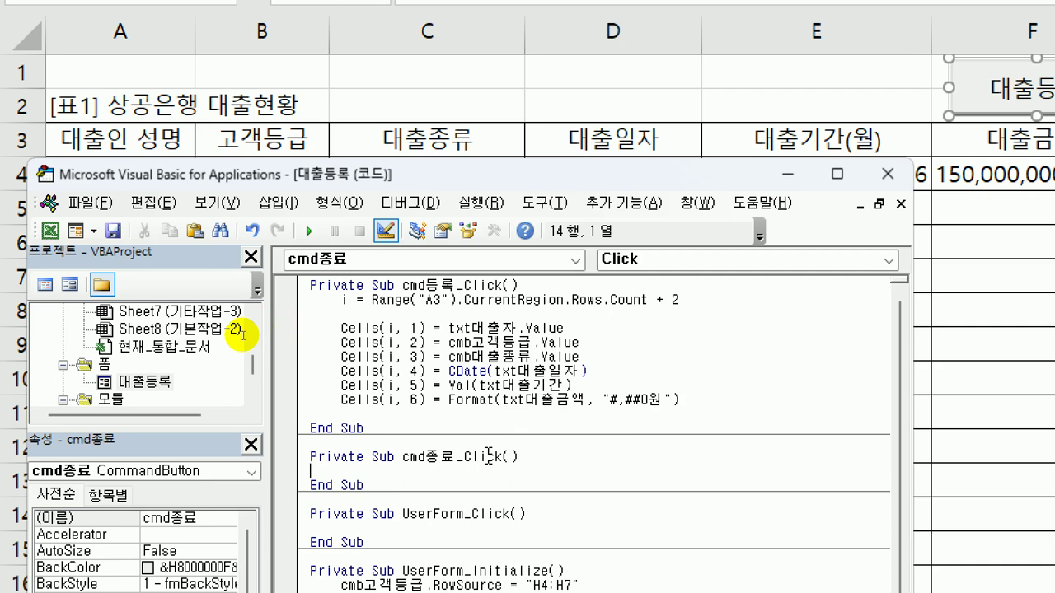
{"action": "key", "text": "Tab"}
{"action": "type", "text": "msgbox"}
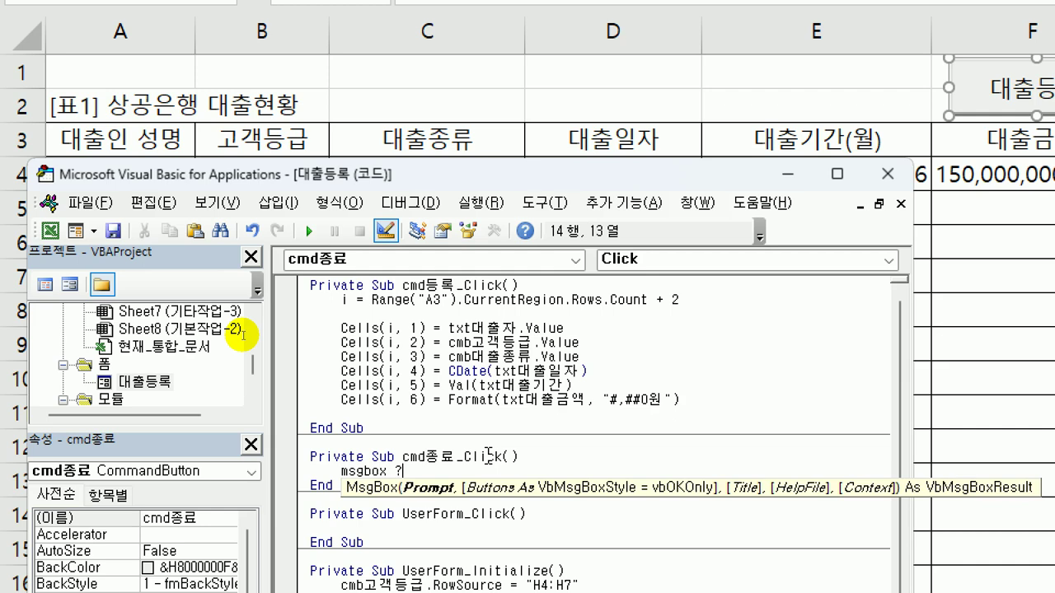
{"action": "type", "text": "\"전체 대출"}
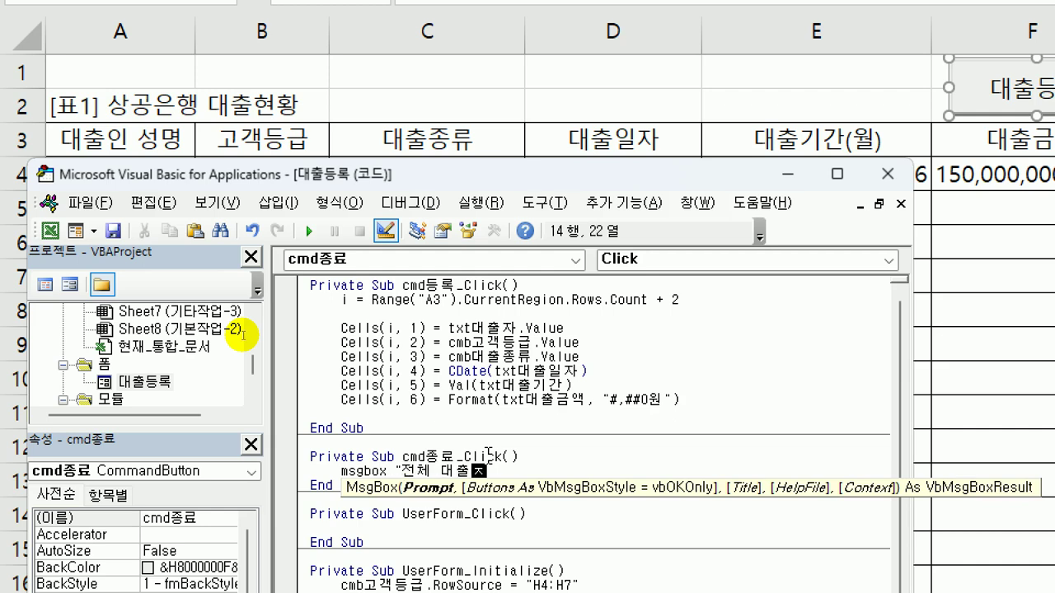
{"action": "type", "text": "자는 \" &"}
Copy Range("A3").CurrentRegion.Rows.Count from the 등록 button's procedure and append it to the unfinished MsgBox line
{"action": "left_click", "coordinate": [181, 259]}
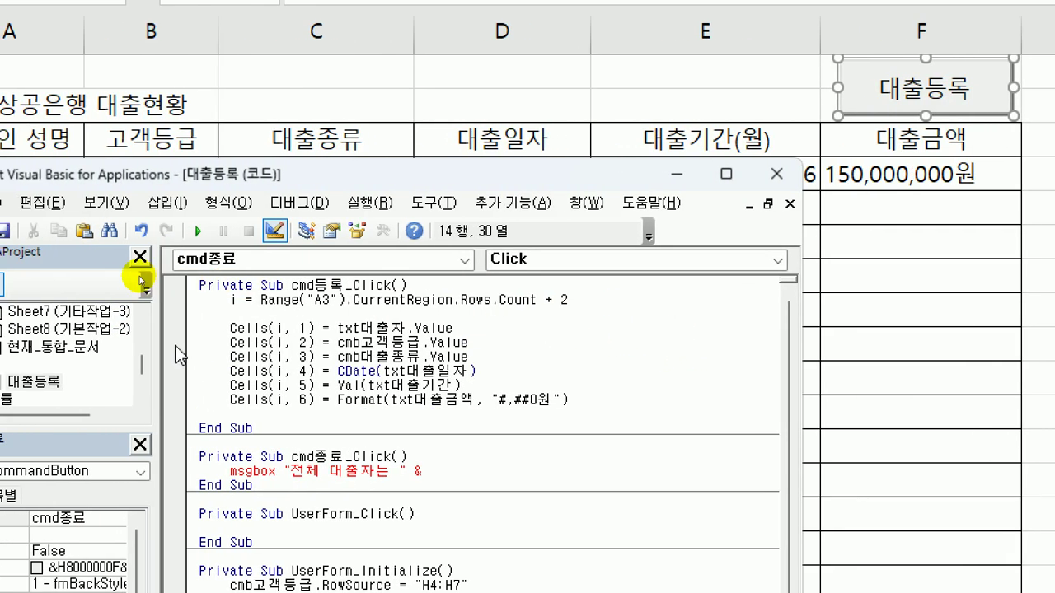
{"action": "left_click_drag", "start_coordinate": [295, 300], "coordinate": [574, 301]}
{"action": "key", "text": "ctrl+c"}
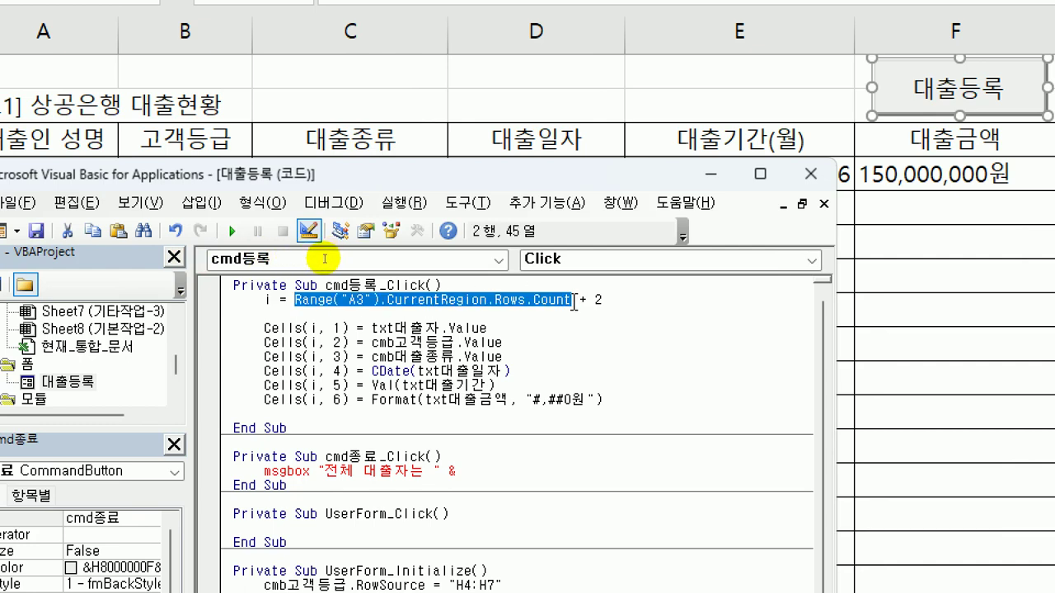
{"action": "left_click", "coordinate": [493, 473]}
{"action": "key", "text": "ctrl+v"}
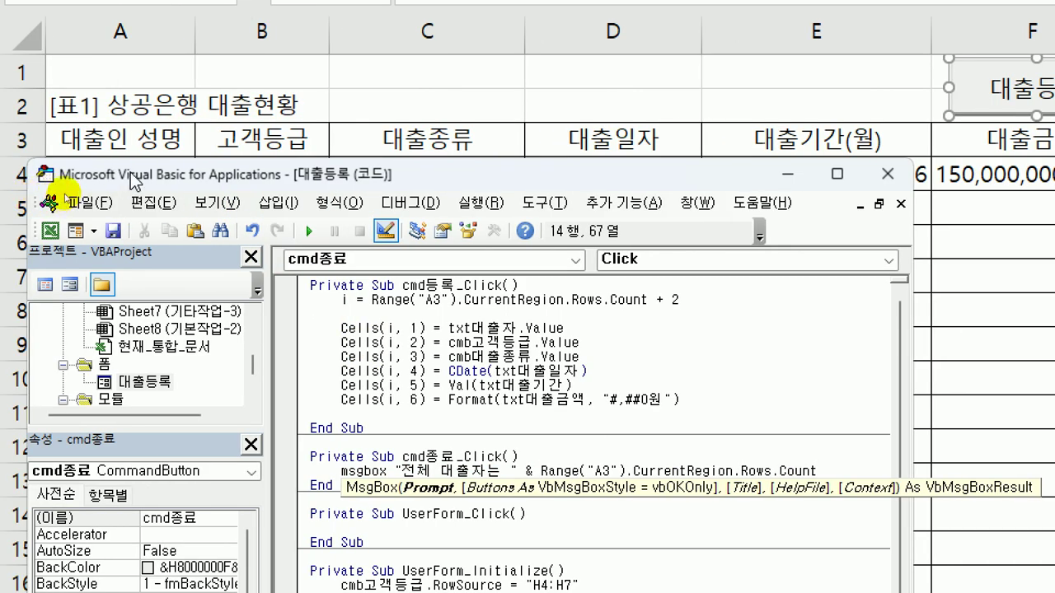
Extend the message with - 2 & "명입니다." and set the message box's button style to vbOKOnly
{"action": "left_click_drag", "start_coordinate": [130, 185], "coordinate": [147, 226]}
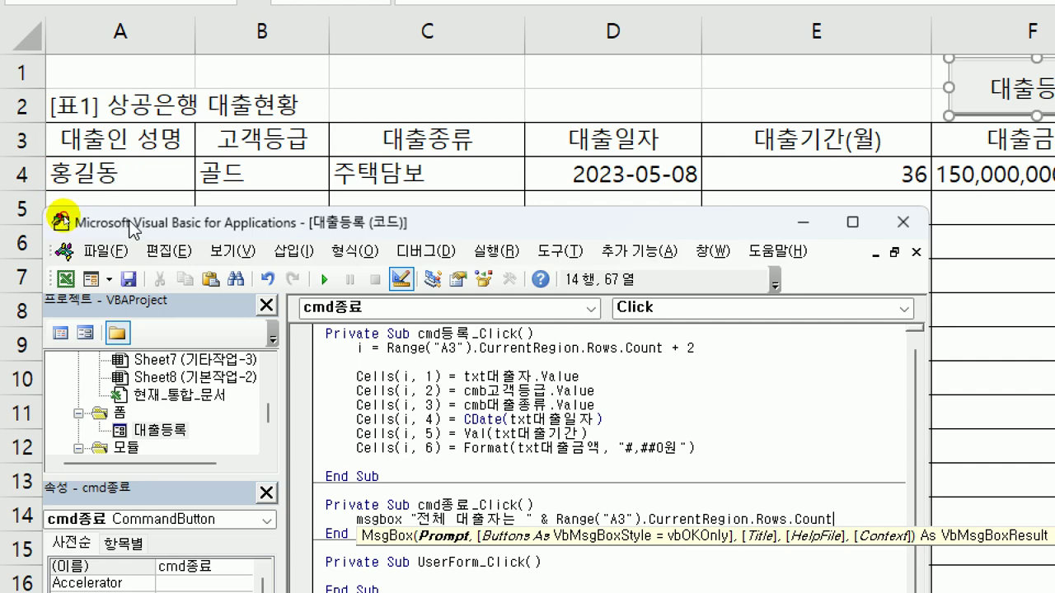
{"action": "left_click_drag", "start_coordinate": [129, 228], "coordinate": [126, 158]}
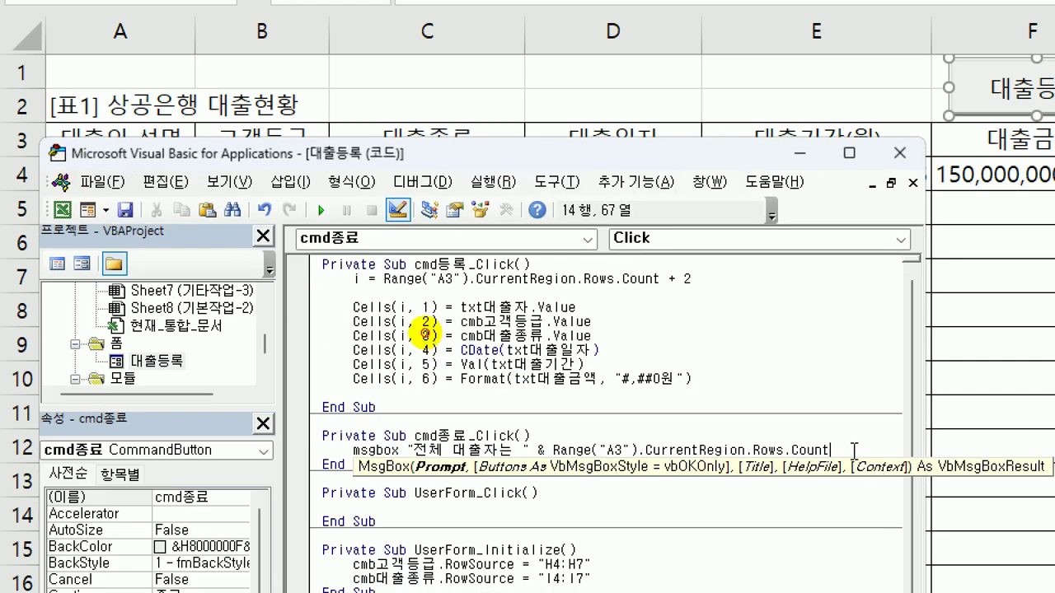
{"action": "type", "text": "-2 & \"명입니다."}
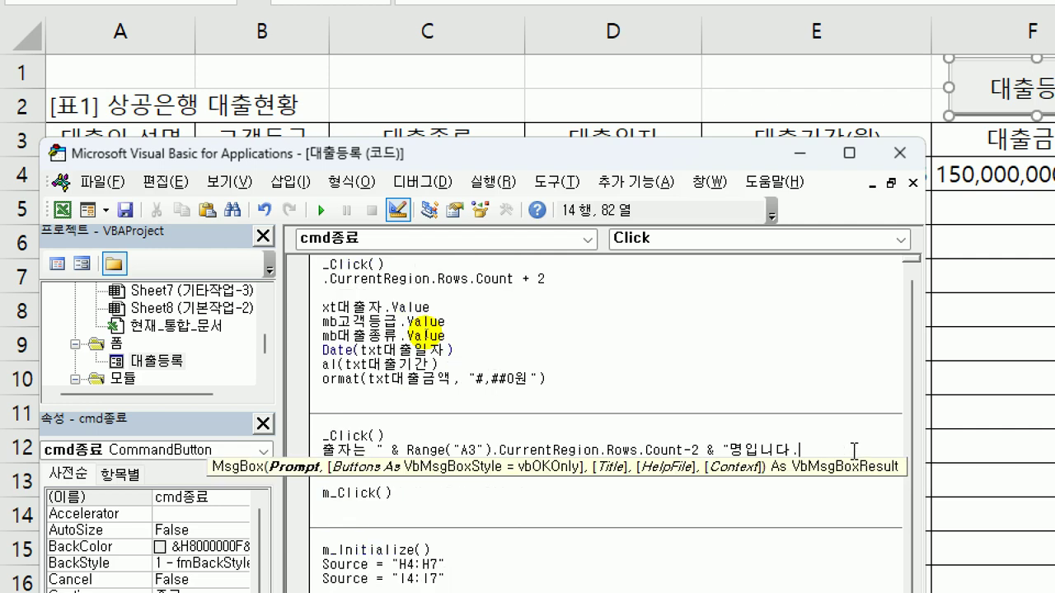
{"action": "type", "text": "\","}
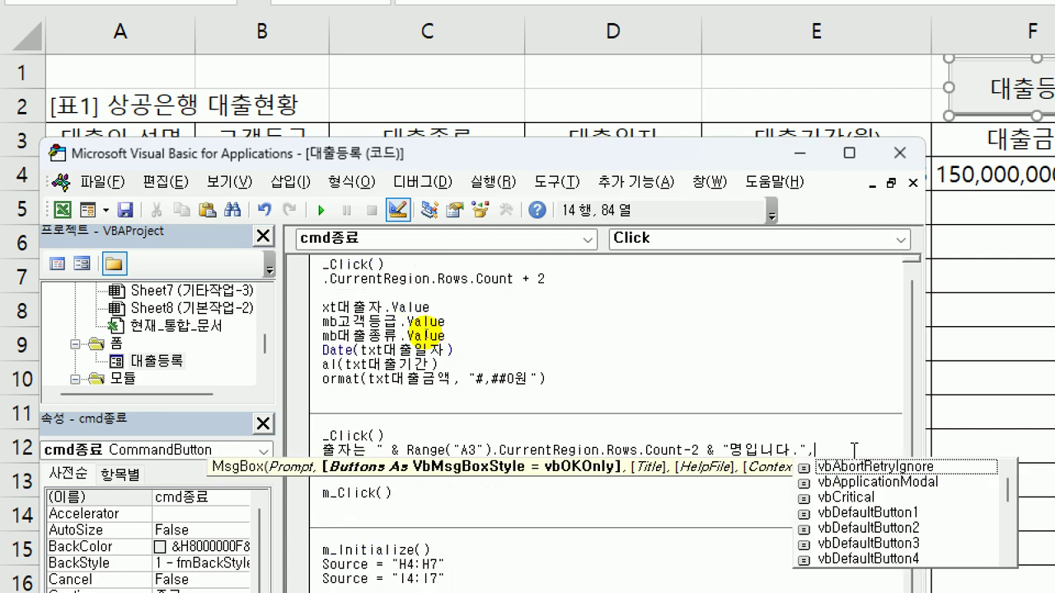
{"action": "type", "text": "vb"}
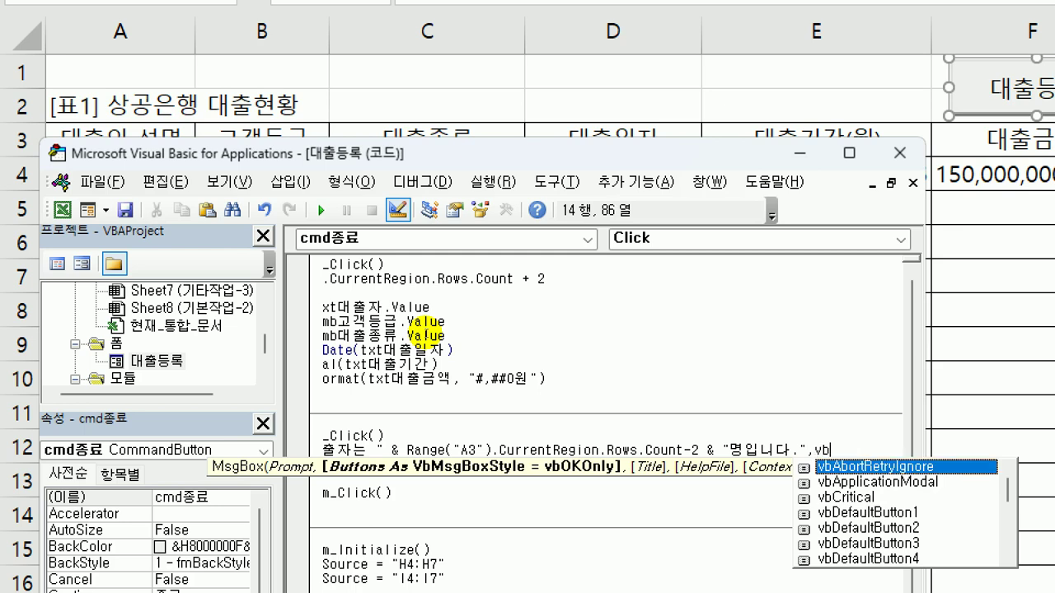
{"action": "type", "text": "ok"}
{"action": "type", "text": "o"}
{"action": "key", "text": "Tab"}
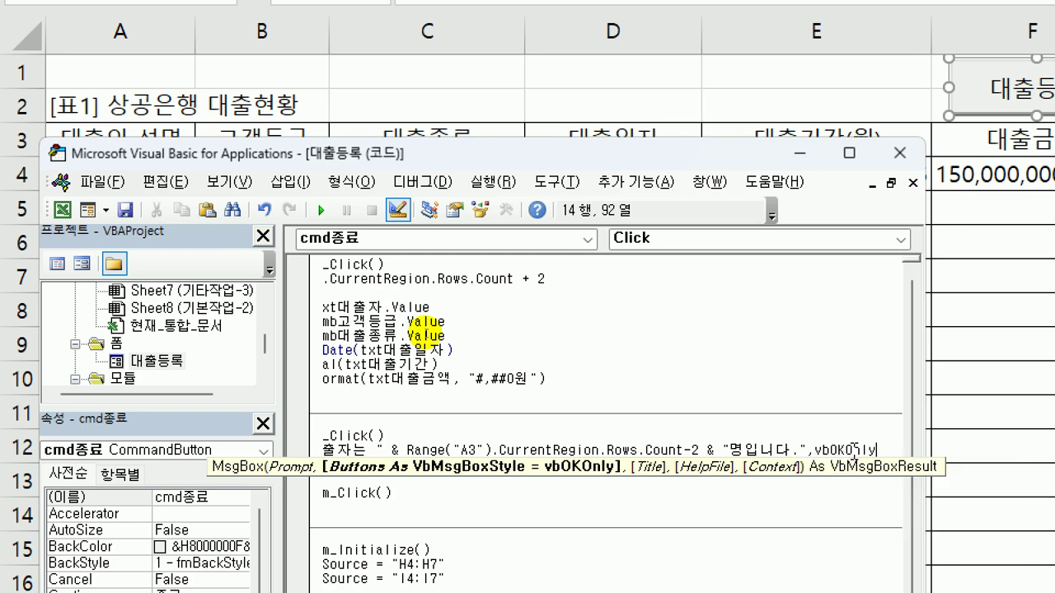
Give the message box the title "종료" and add Unload Me on the line below
{"action": "type", "text": ",\""}
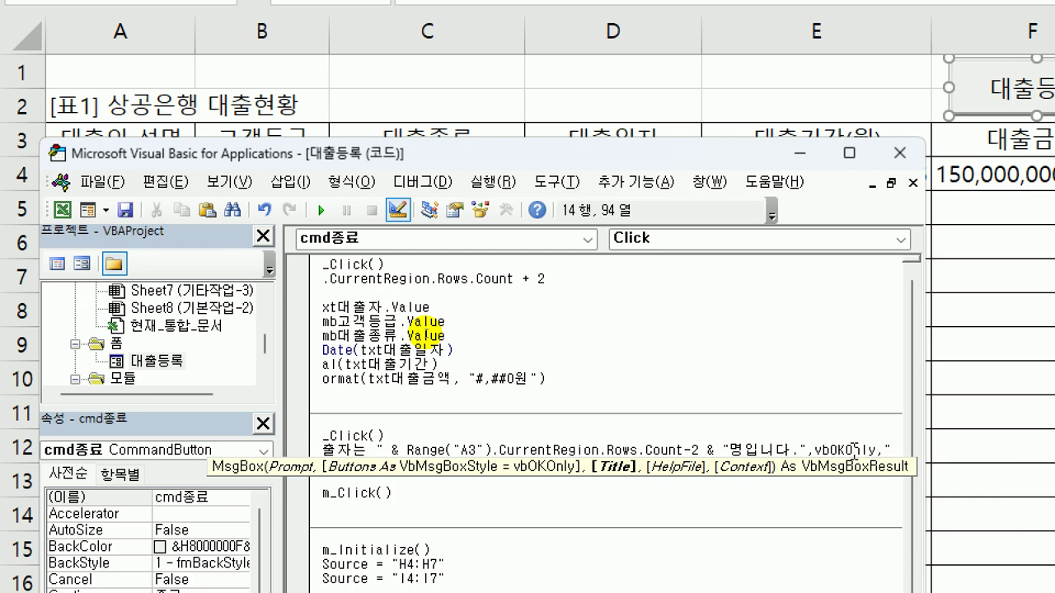
{"action": "type", "text": "종료"}
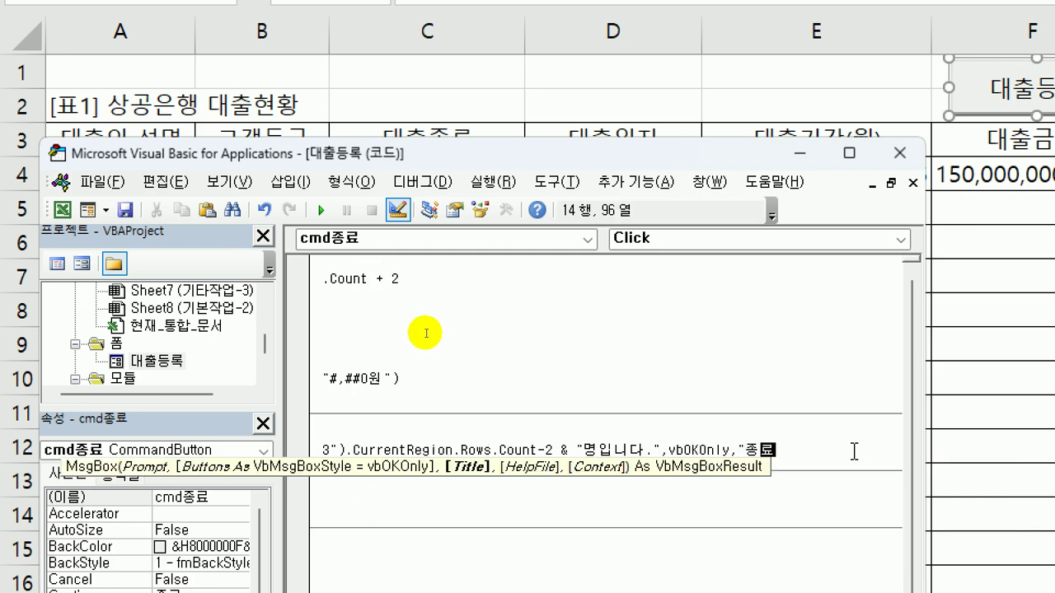
{"action": "key", "text": "Hangul"}
{"action": "type", "text": "\""}
{"action": "key", "text": "Return"}
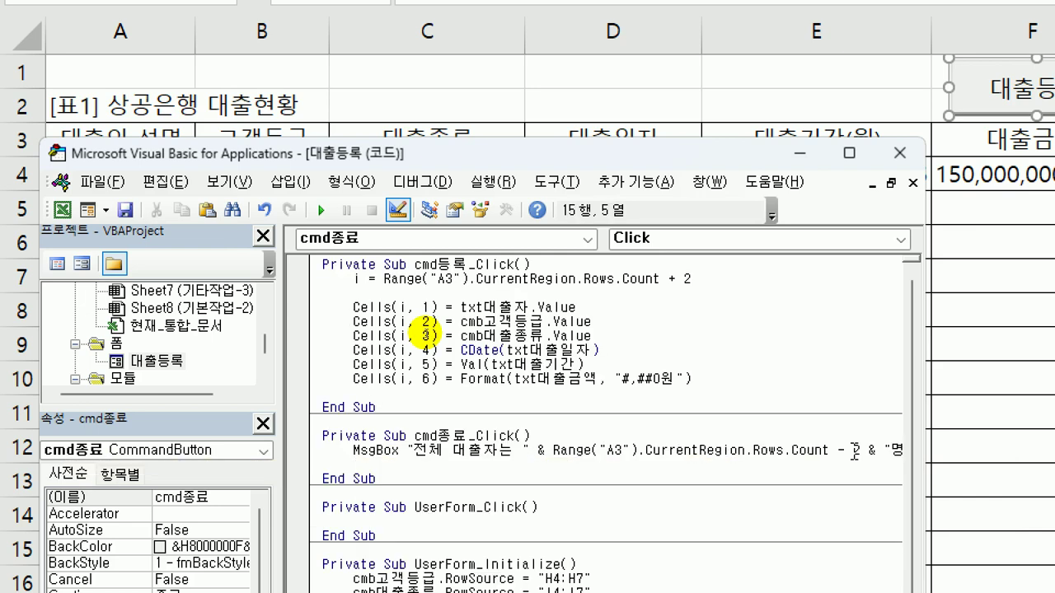
{"action": "type", "text": "unload me"}
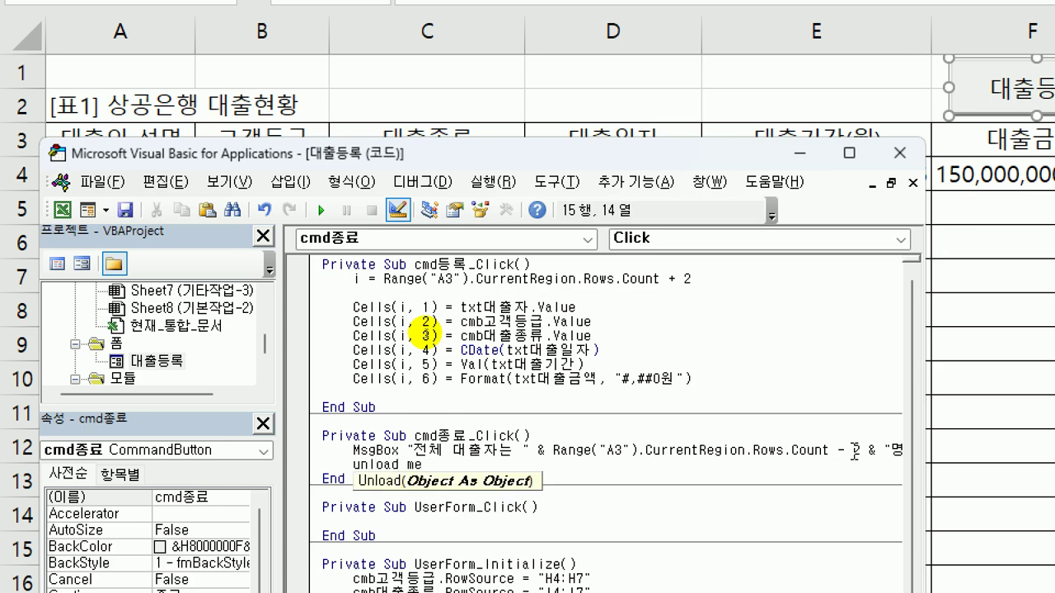
{"action": "left_click", "coordinate": [755, 416]}
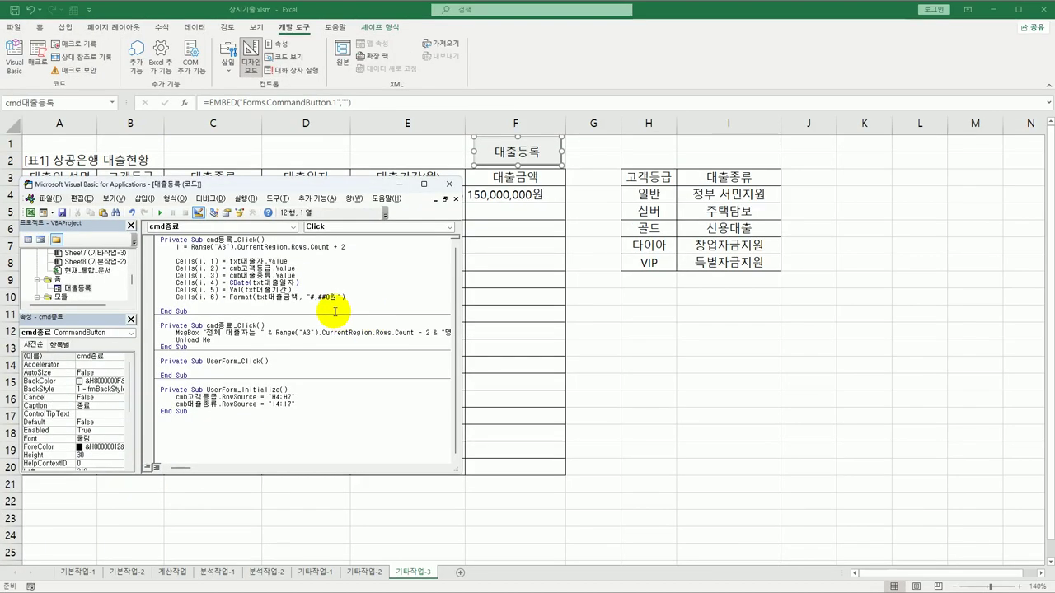
Return to the 기타작업-3 worksheet, turn off Design Mode, and launch the 대출등록 form
{"action": "left_click", "coordinate": [899, 152]}
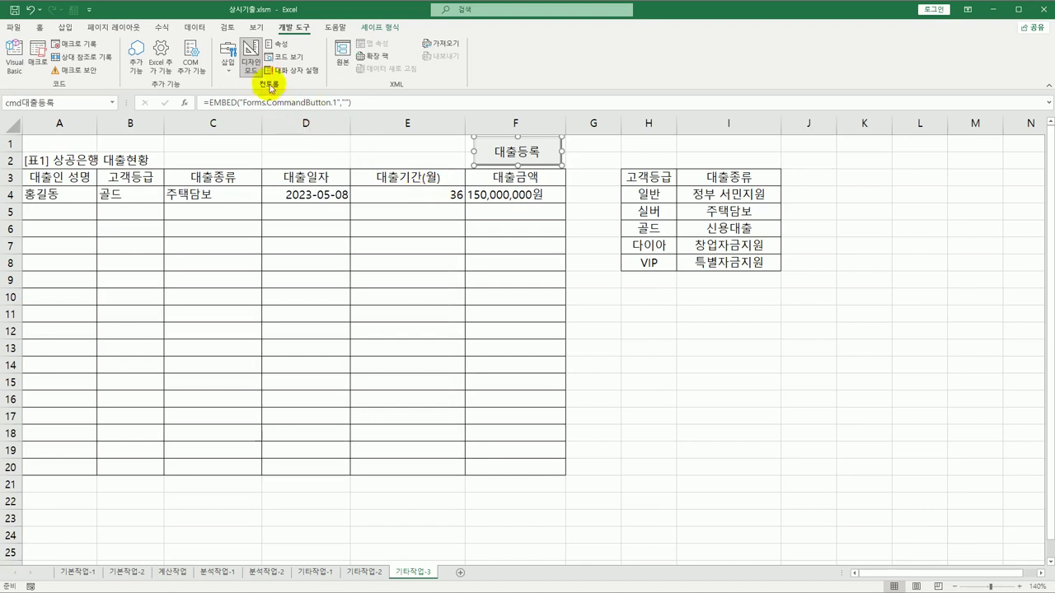
{"action": "left_click", "coordinate": [251, 62]}
{"action": "left_click", "coordinate": [606, 317]}
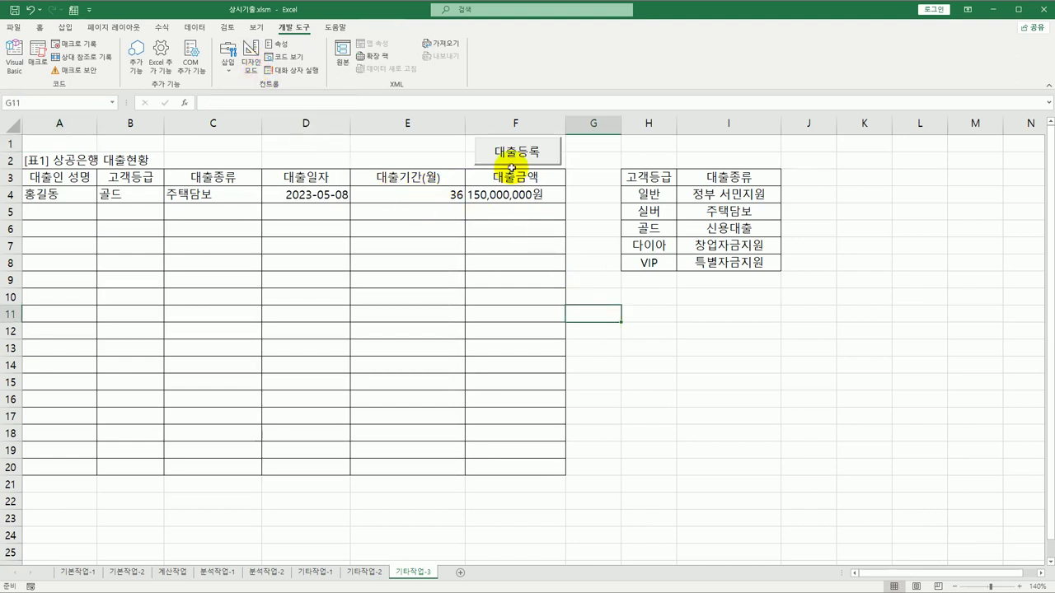
{"action": "left_click", "coordinate": [516, 156]}
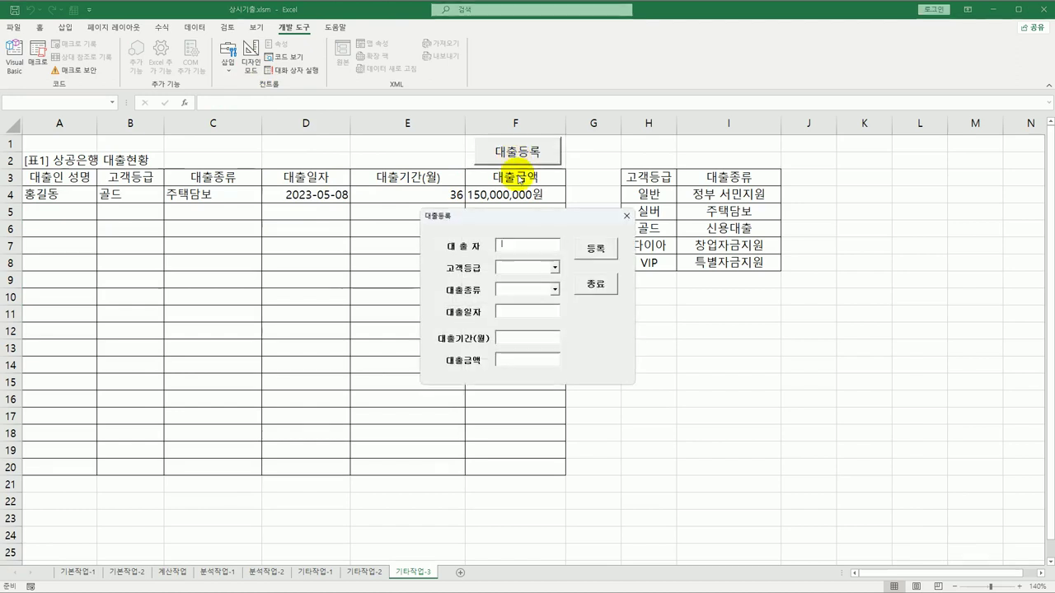
{"action": "left_click_drag", "start_coordinate": [522, 215], "coordinate": [458, 203]}
Examine the choices offered for 고객등급 and 대출종류 in the form
{"action": "left_click", "coordinate": [473, 255]}
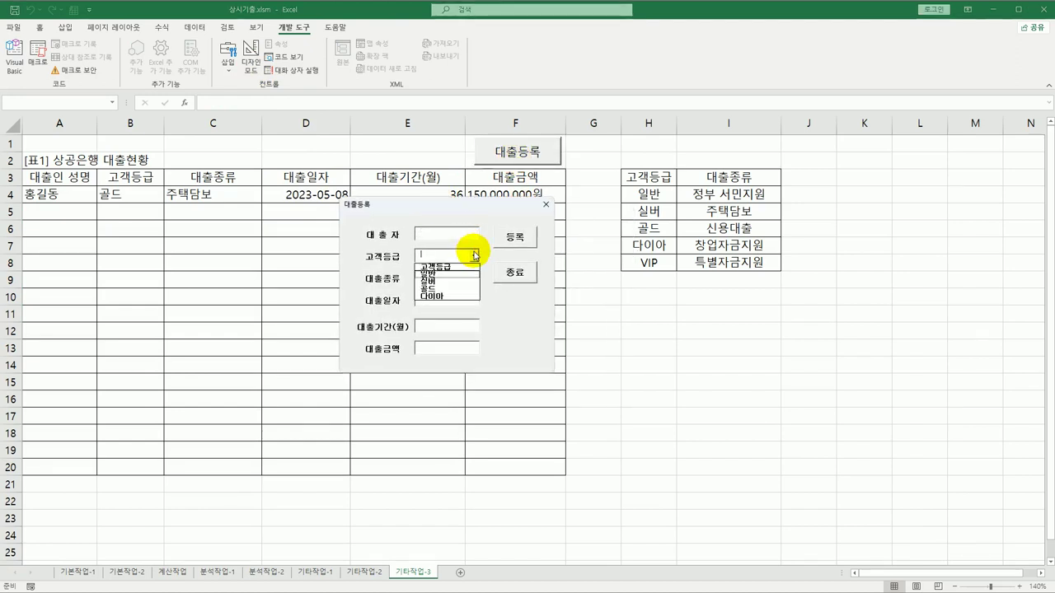
{"action": "left_click", "coordinate": [474, 256]}
{"action": "left_click", "coordinate": [475, 279]}
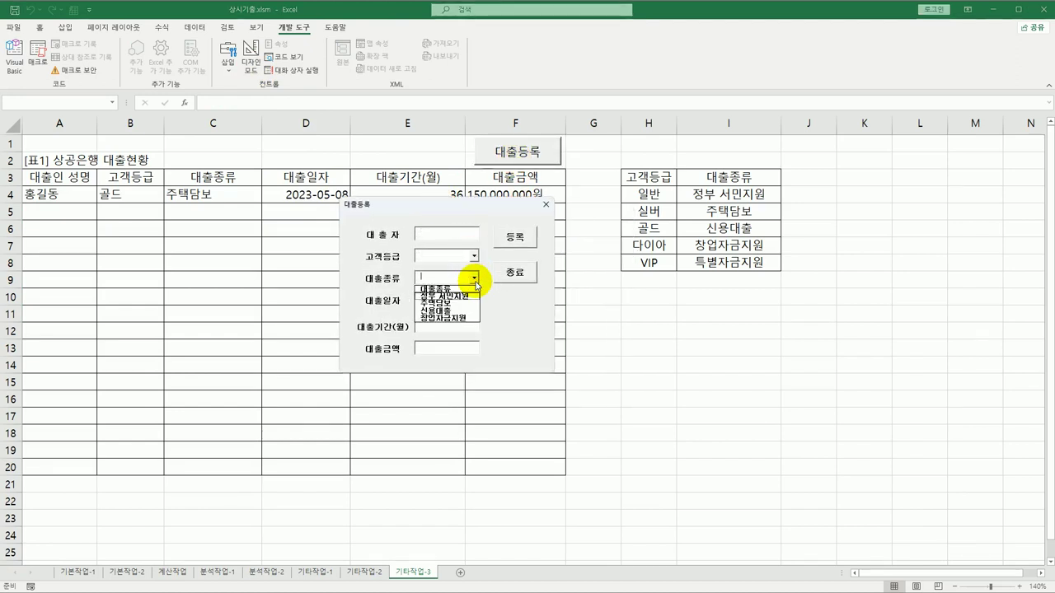
{"action": "left_click", "coordinate": [474, 256]}
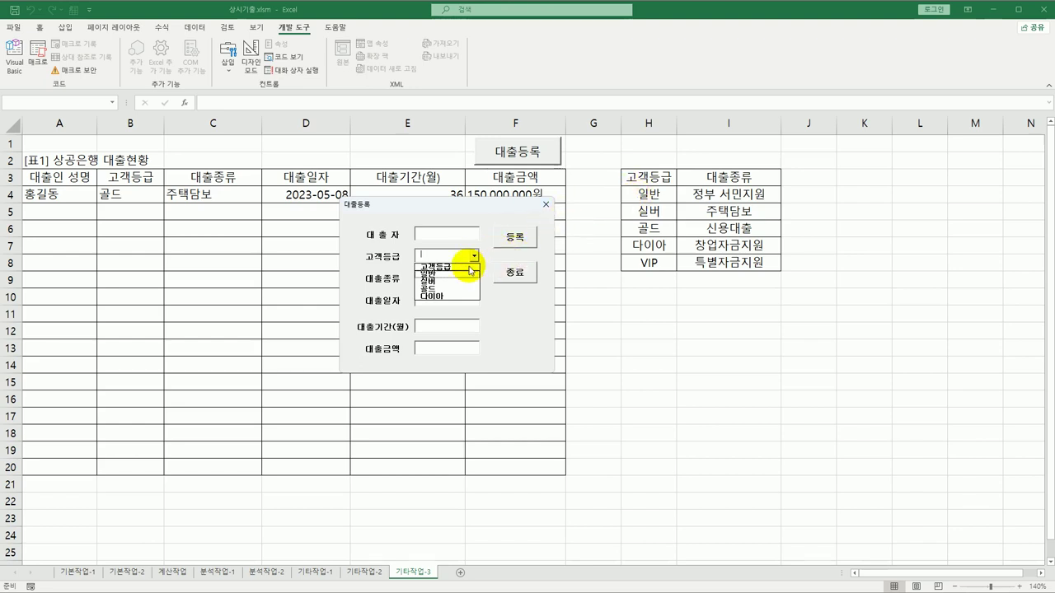
Enter the borrower's name in the form and choose 골드 as 고객등급 and 주택담보 as 대출종류
{"action": "left_click", "coordinate": [447, 236]}
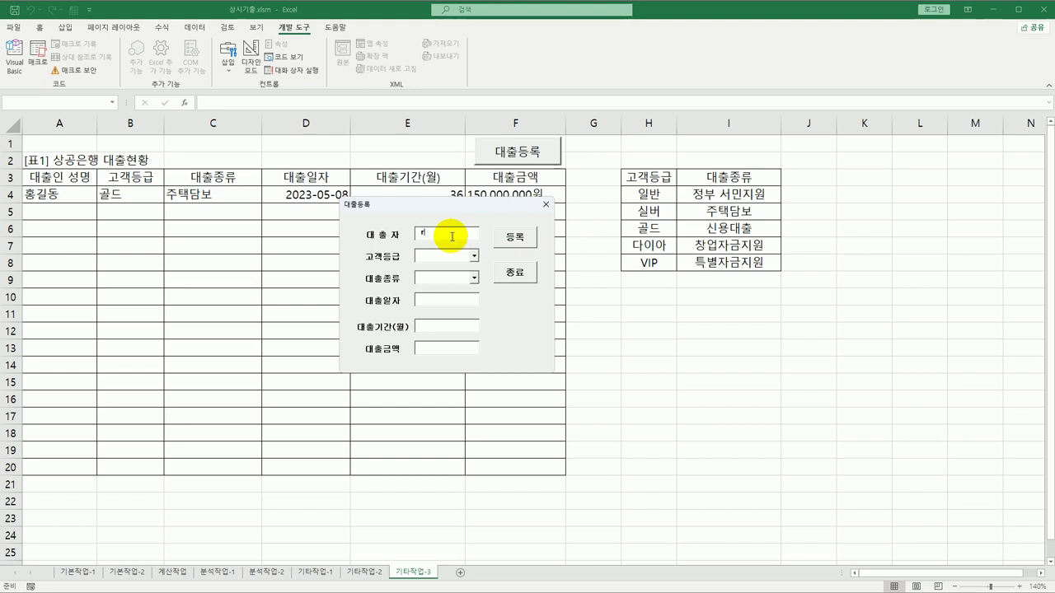
{"action": "type", "text": "강호동"}
{"action": "left_click", "coordinate": [474, 256]}
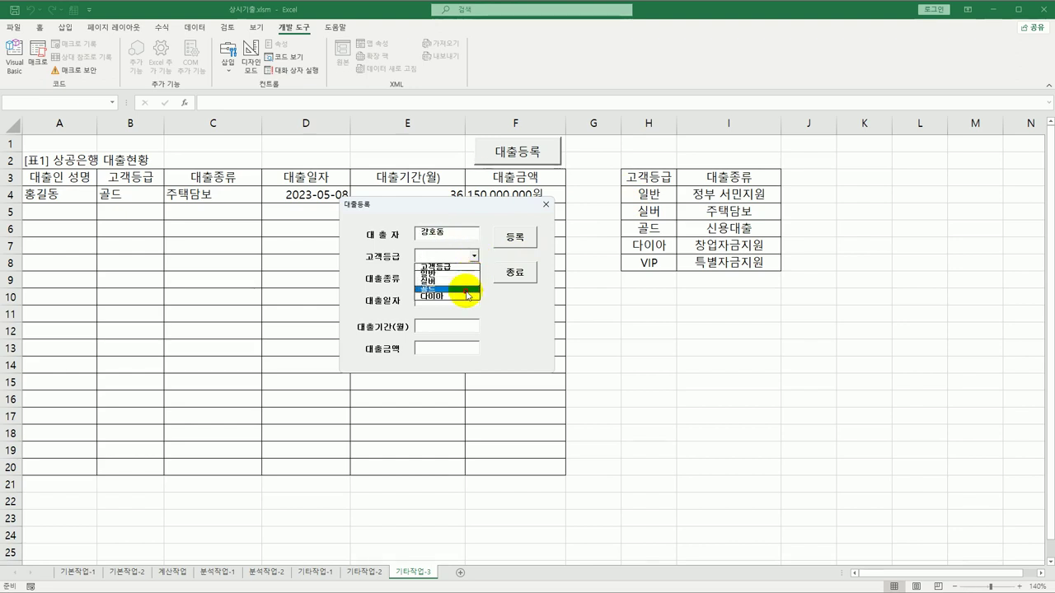
{"action": "left_click", "coordinate": [470, 285]}
{"action": "left_click", "coordinate": [474, 278]}
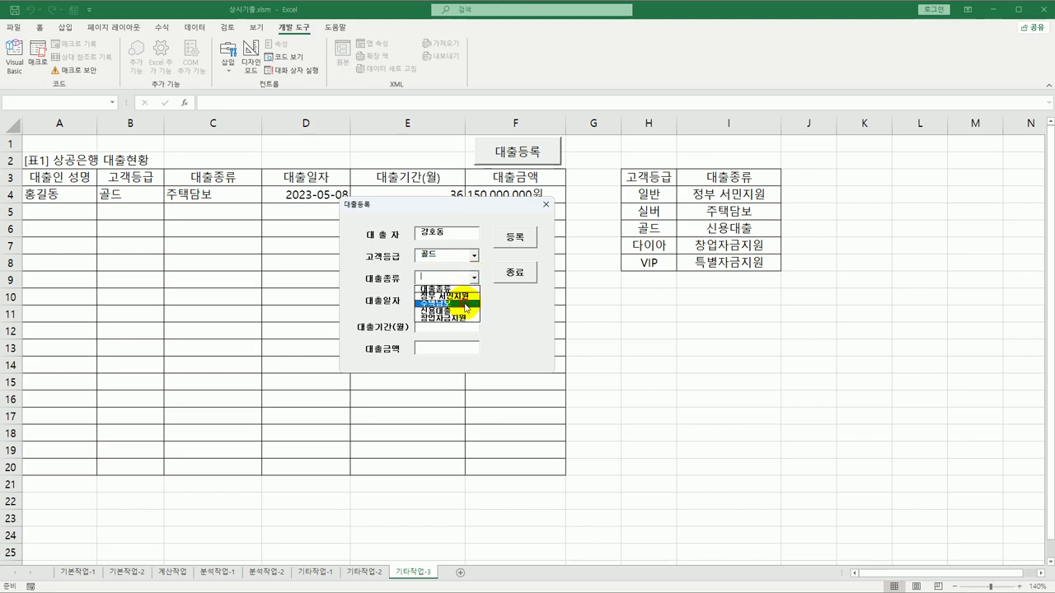
{"action": "left_click", "coordinate": [464, 304]}
Fill in 대출일자 2025-10-10, 대출기간(월) 56 and 대출금액 50000000, and register the loan in the table
{"action": "left_click", "coordinate": [463, 302]}
{"action": "type", "text": "20"}
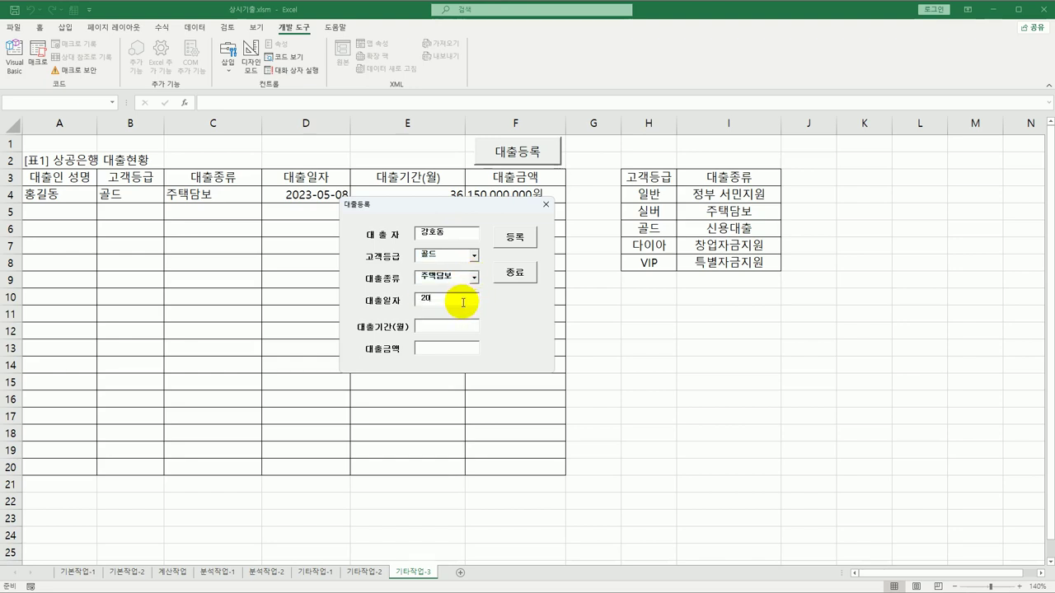
{"action": "type", "text": "25-10-10"}
{"action": "left_click", "coordinate": [437, 351]}
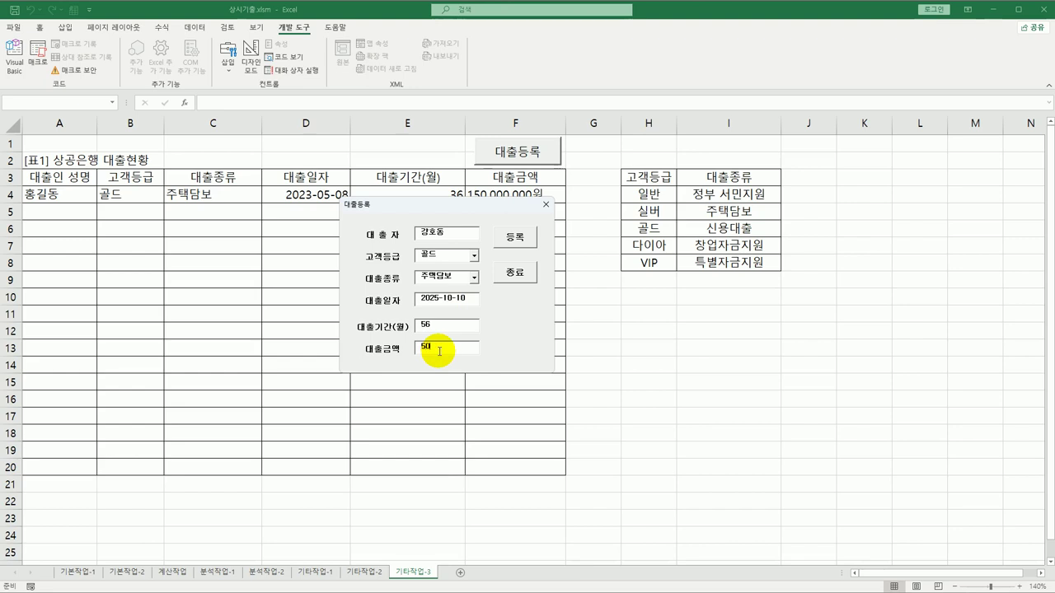
{"action": "type", "text": "50000000"}
{"action": "left_click", "coordinate": [512, 238]}
{"action": "left_click_drag", "start_coordinate": [483, 206], "coordinate": [347, 280]}
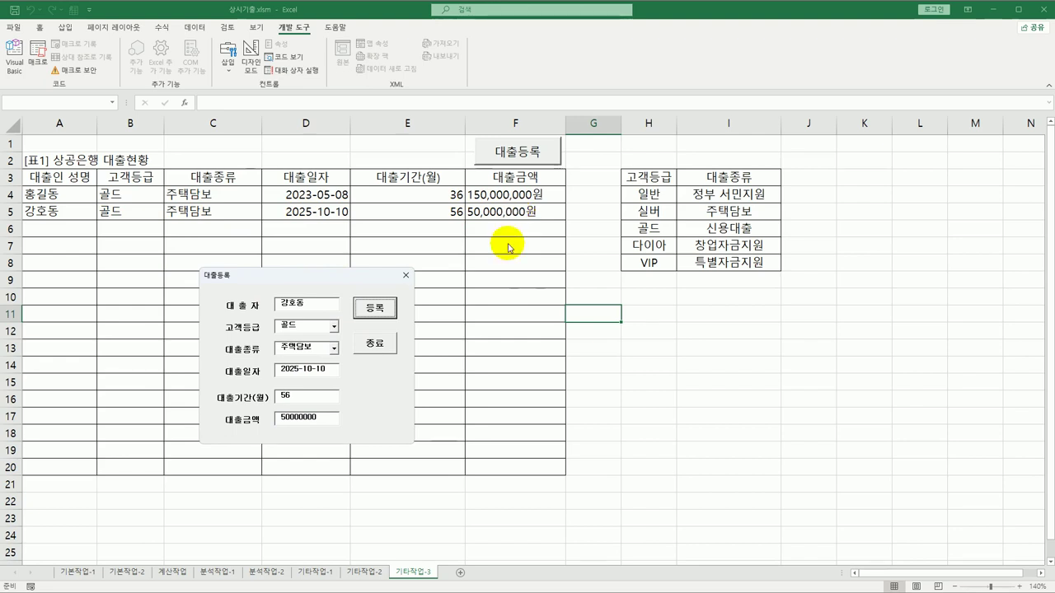
Run the form's 종료 command and acknowledge the borrower-count message to close the form
{"action": "left_click", "coordinate": [387, 349]}
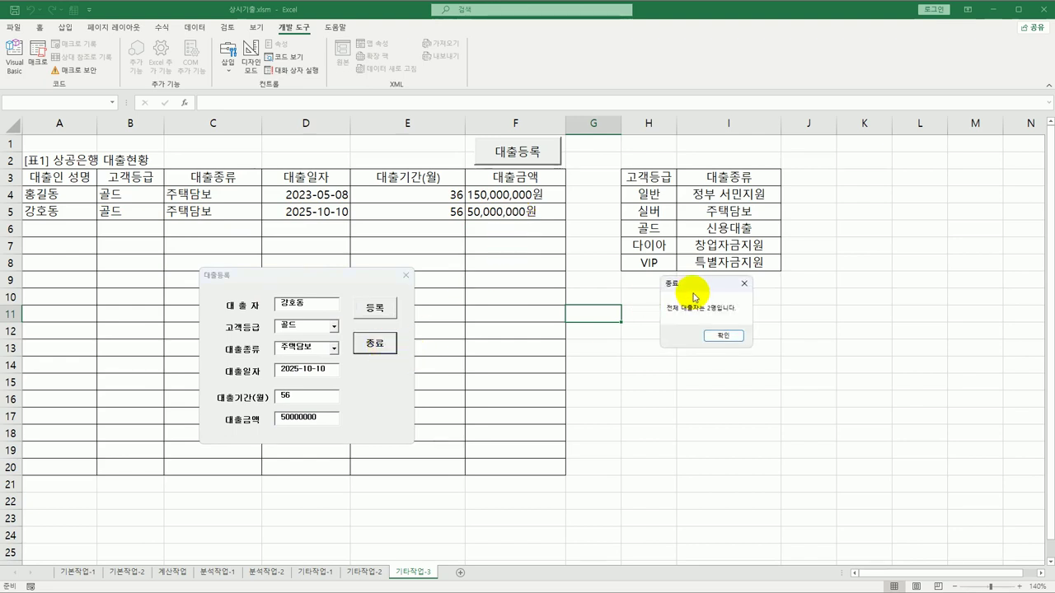
{"action": "left_click_drag", "start_coordinate": [694, 283], "coordinate": [502, 245]}
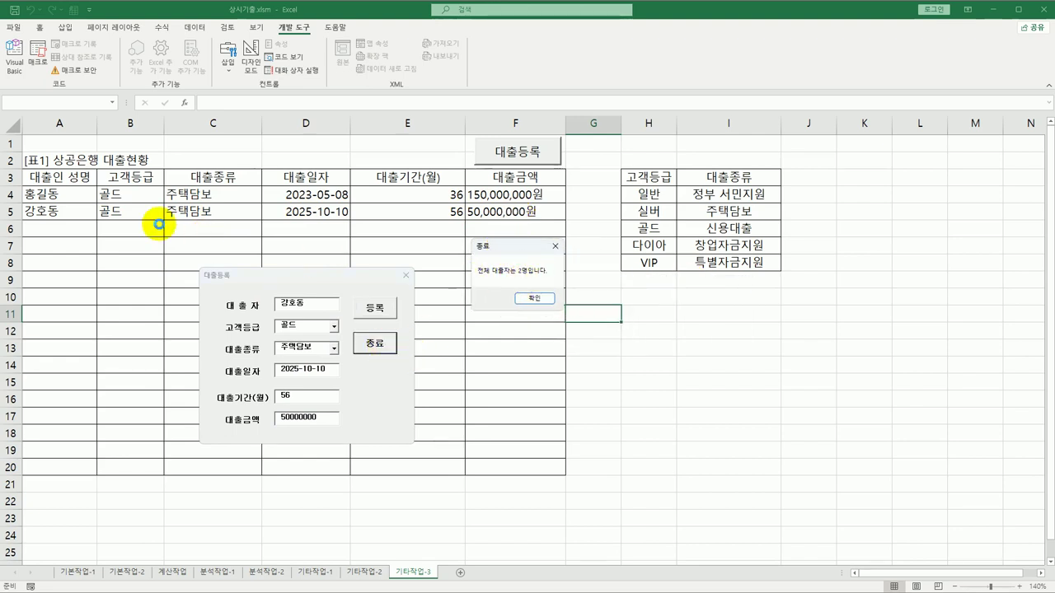
{"action": "left_click", "coordinate": [533, 299]}
{"action": "left_click", "coordinate": [631, 361]}
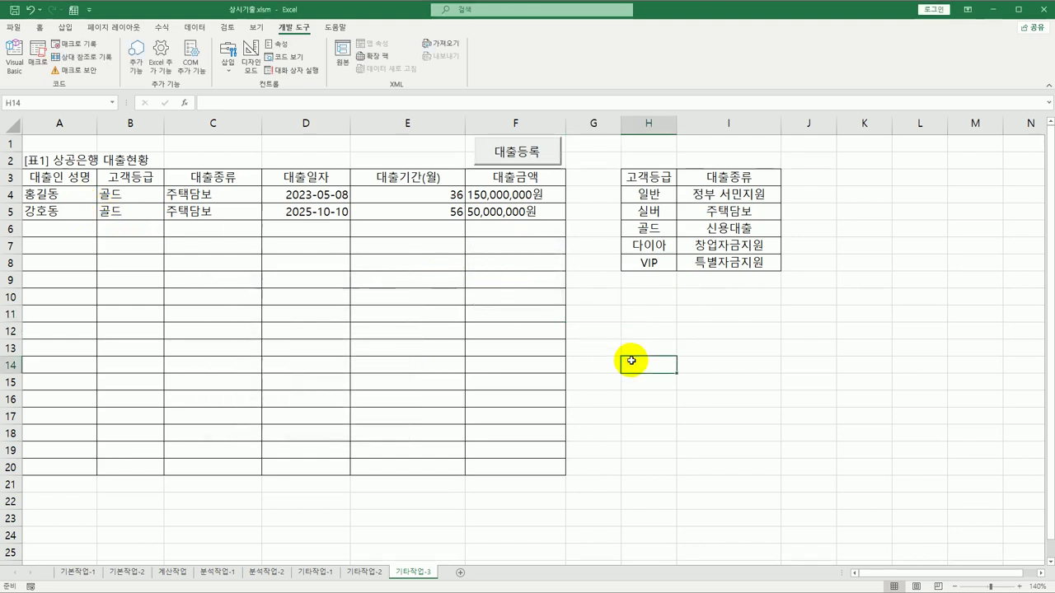